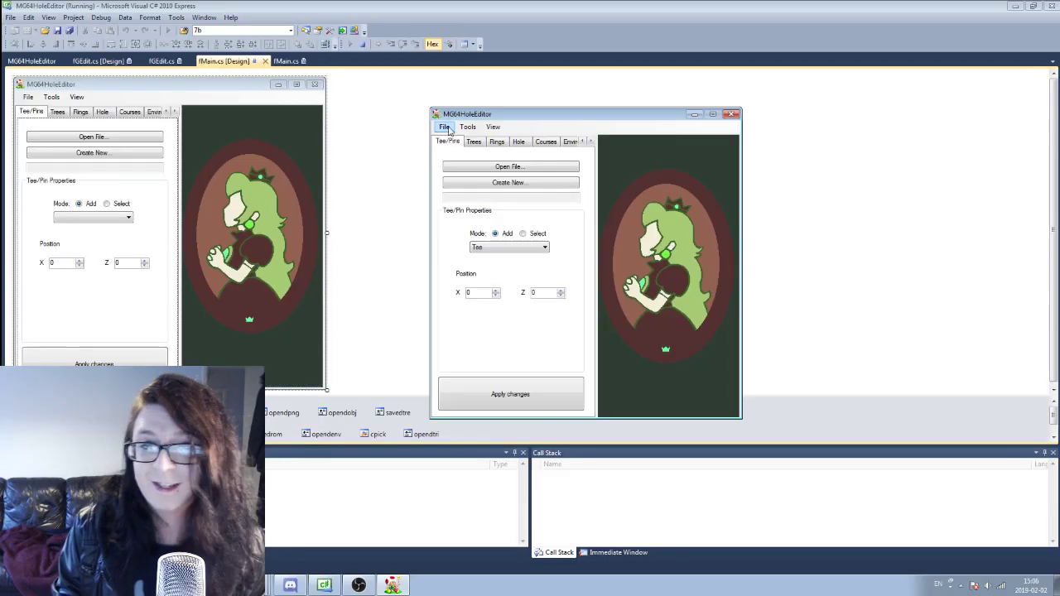
# Look through the help notes on ROM preparation, file converters, object placement and holes, and close the help window
pyautogui.click(444, 129)
pyautogui.moveTo(498, 127)
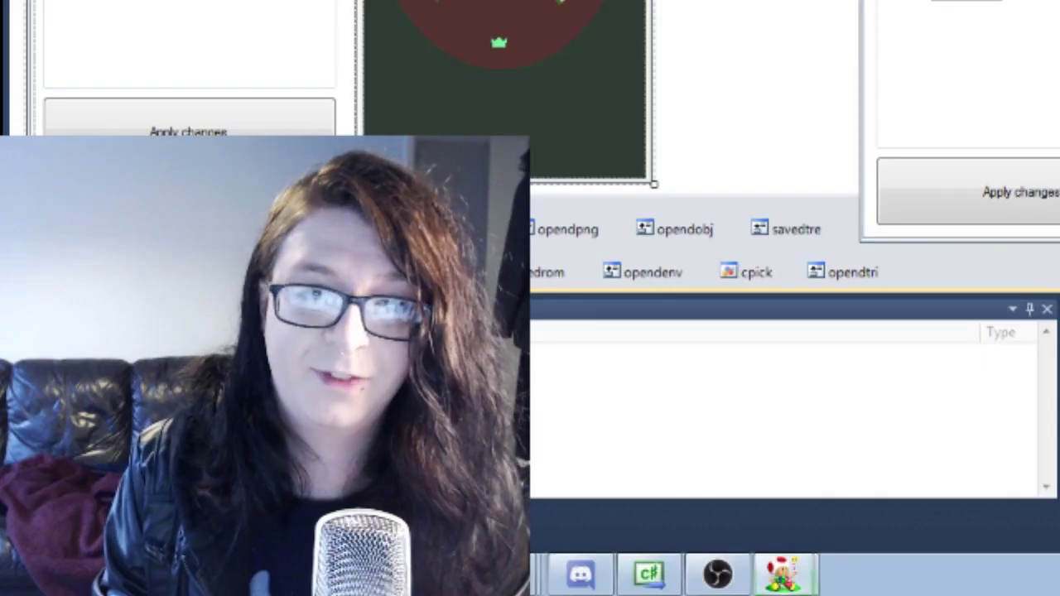
pyautogui.click(507, 164)
pyautogui.moveTo(122, 35); pyautogui.dragTo(361, 203)
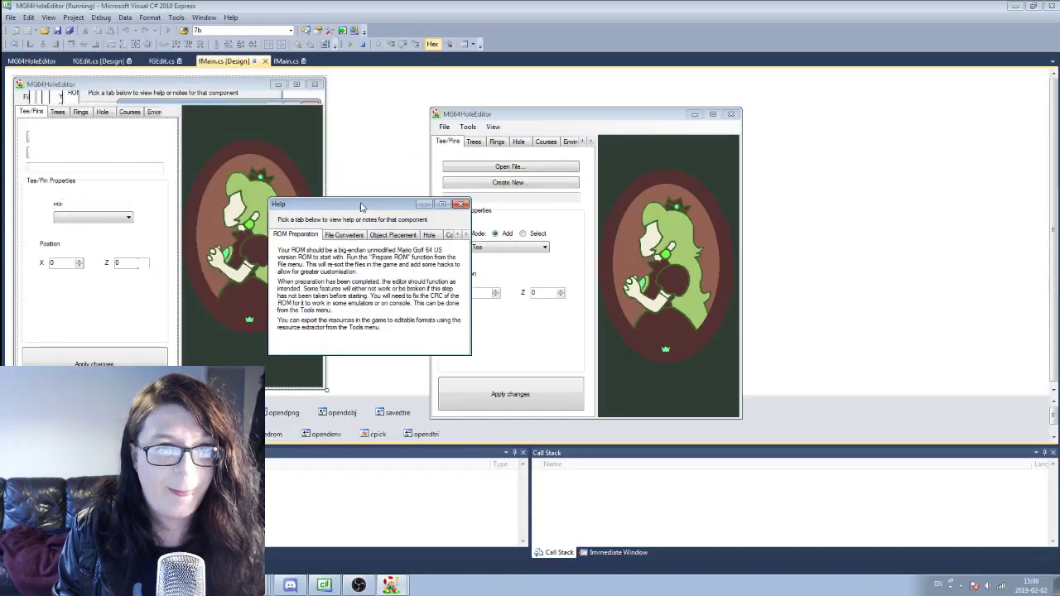
pyautogui.click(338, 235)
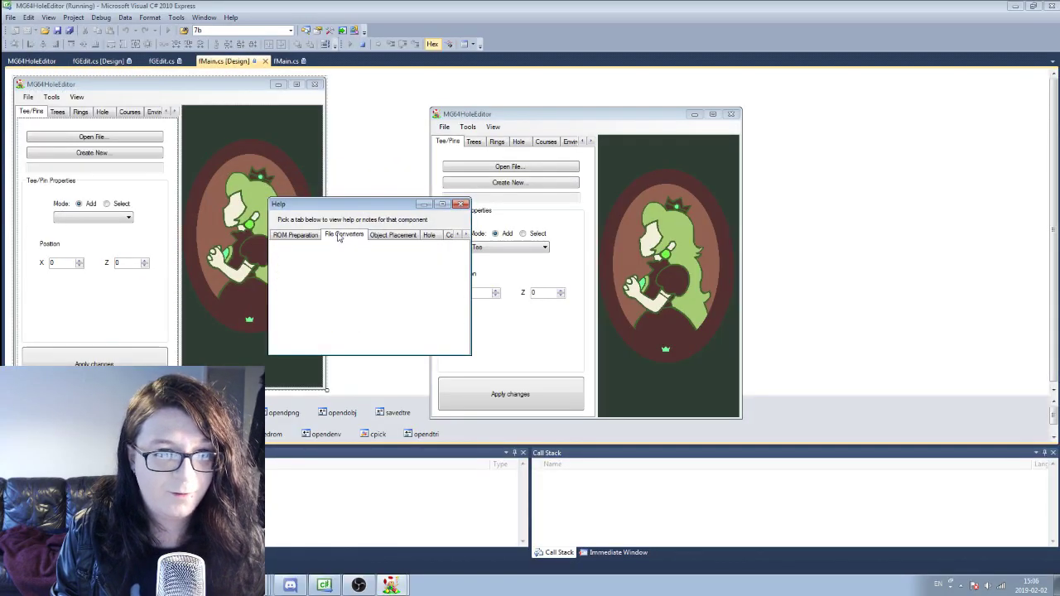
pyautogui.click(394, 235)
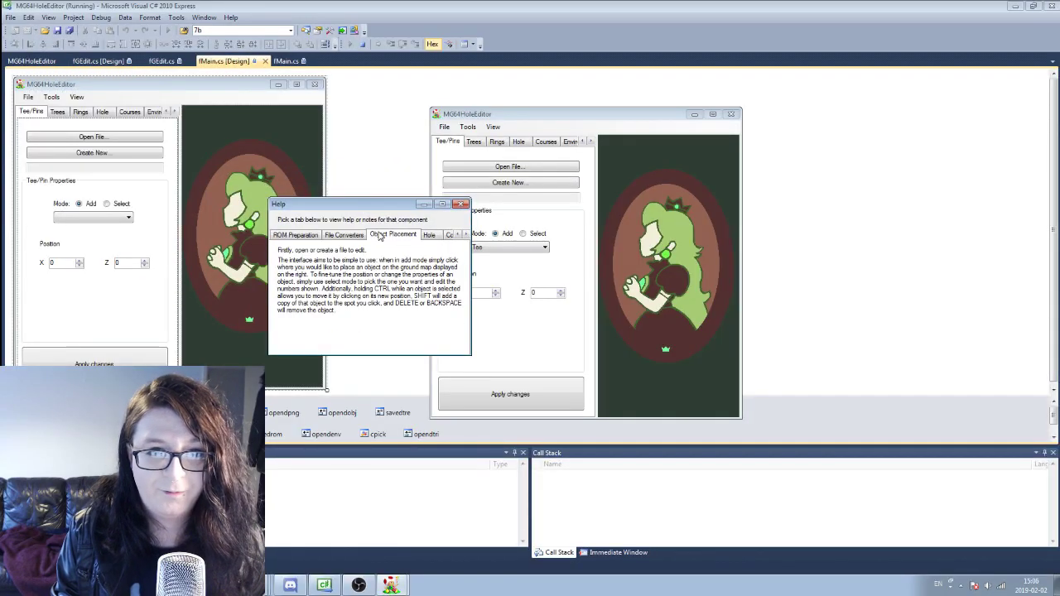
pyautogui.click(429, 235)
pyautogui.click(461, 203)
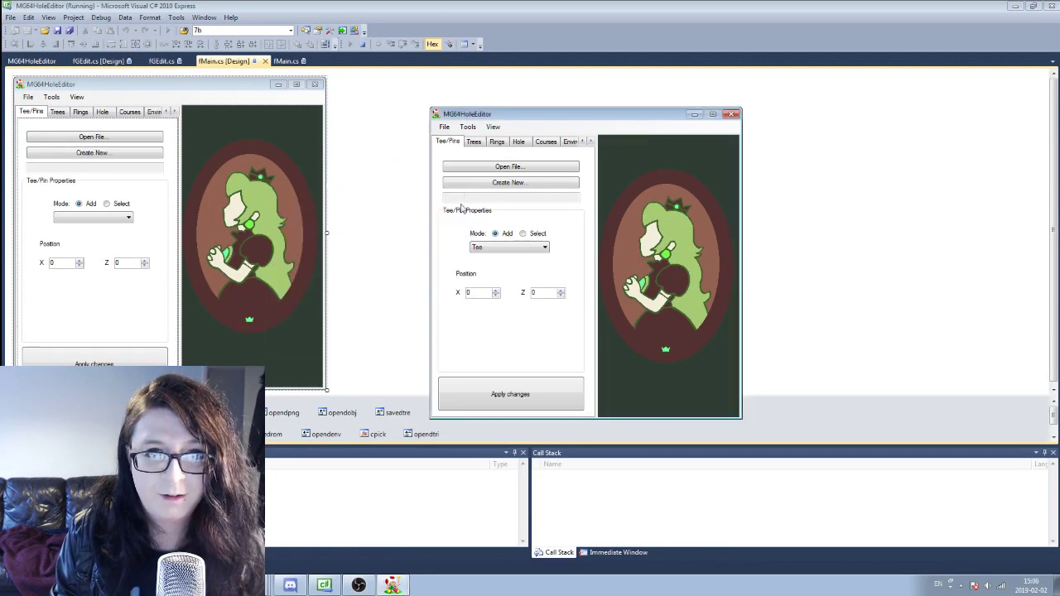
# Prepare the MG64 ROM in the Demo folder, keeping the expansion pak warning enabled
pyautogui.click(445, 126)
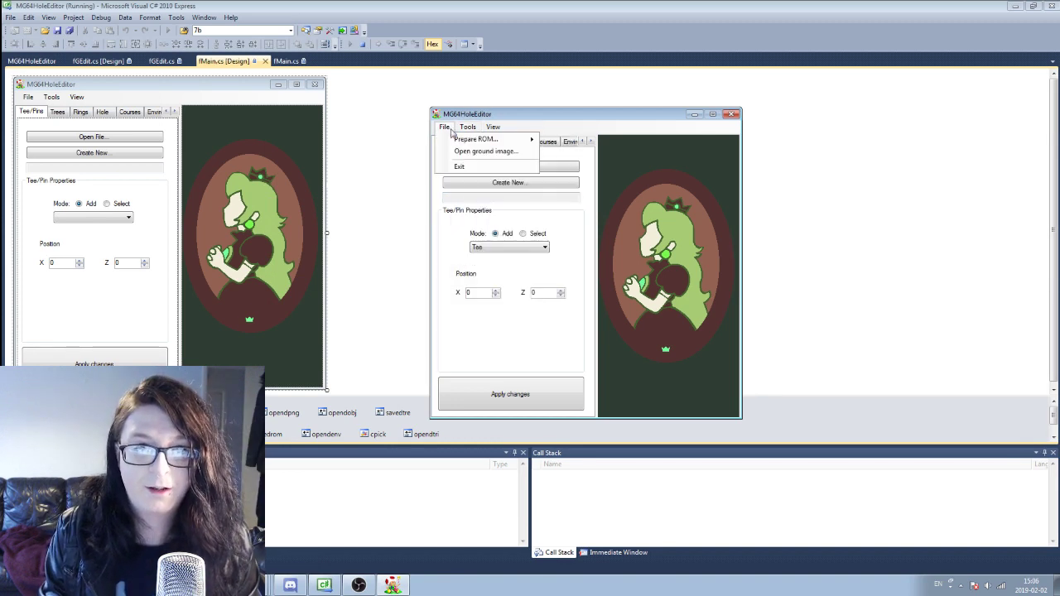
pyautogui.moveTo(456, 141)
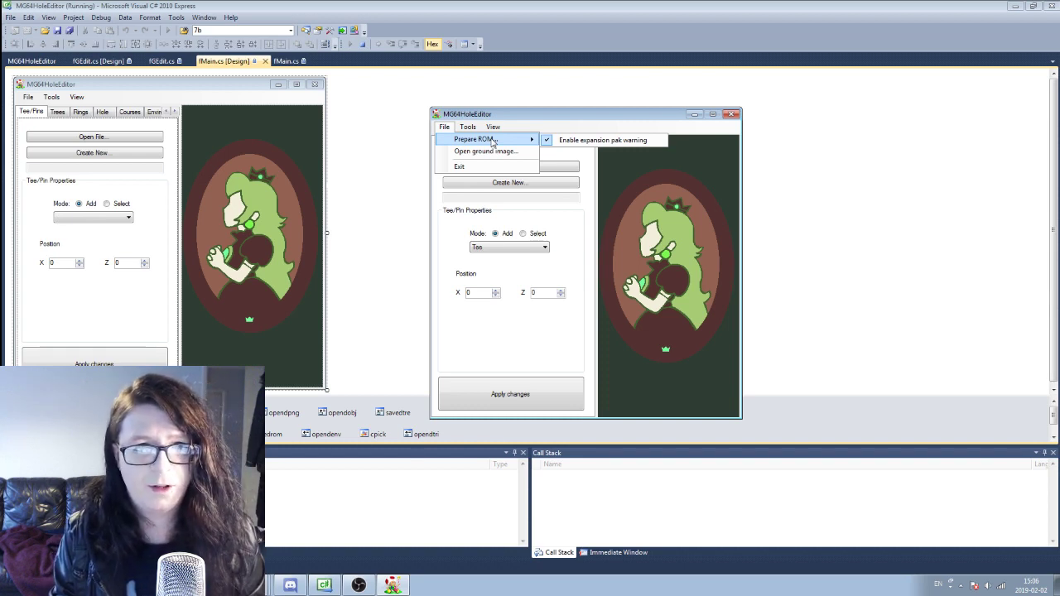
pyautogui.click(492, 141)
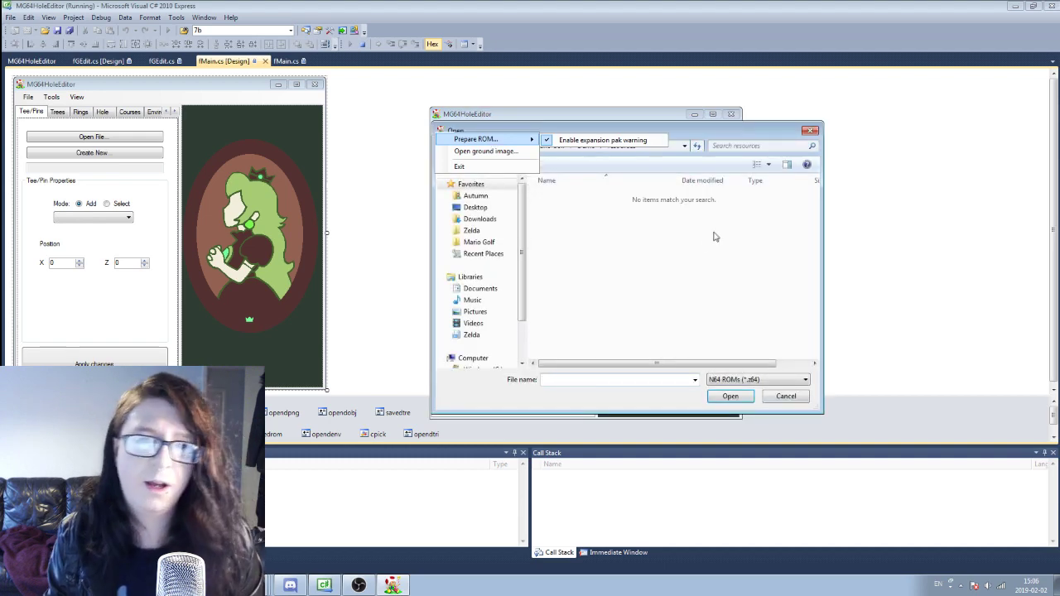
pyautogui.moveTo(635, 134); pyautogui.dragTo(654, 201)
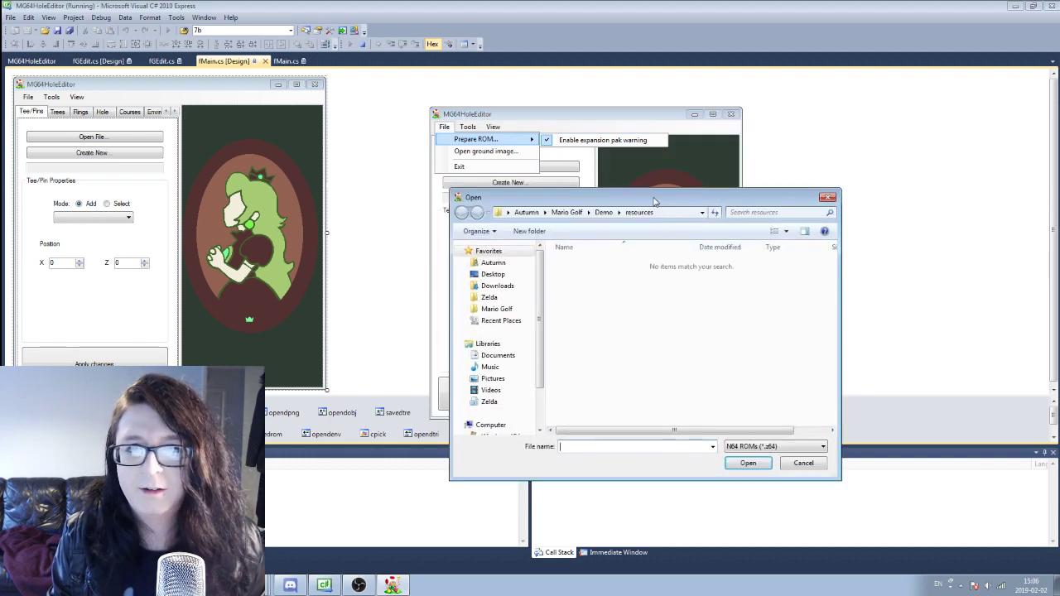
pyautogui.click(603, 212)
pyautogui.click(621, 278)
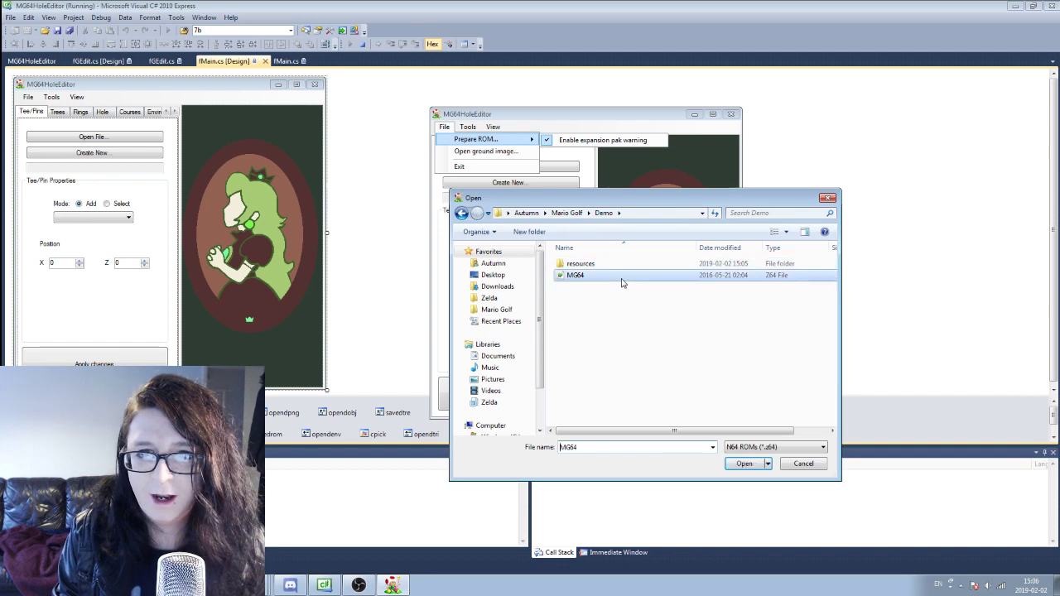
pyautogui.doubleClick(622, 282)
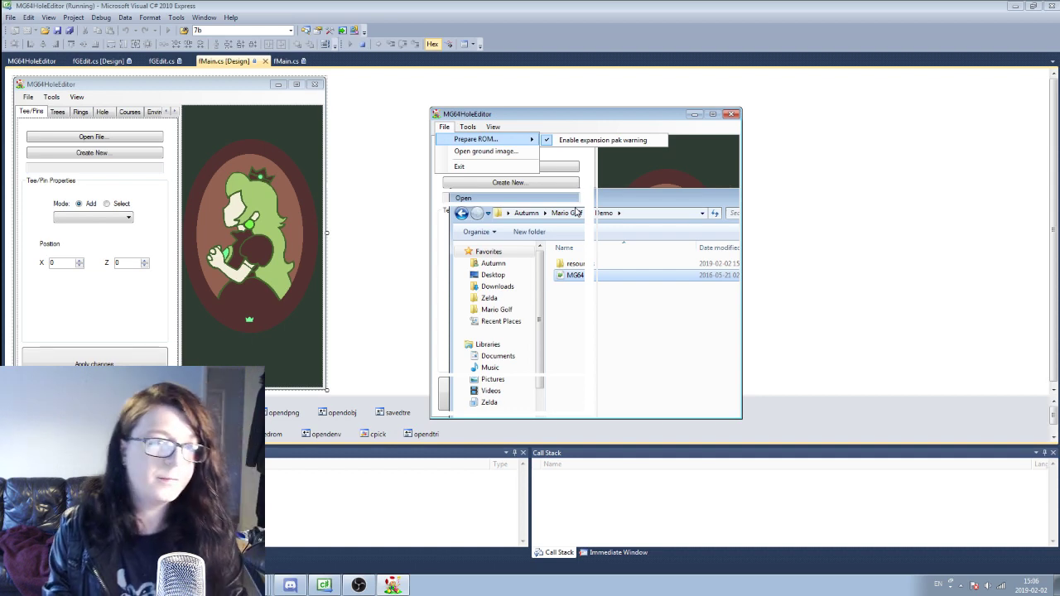
# Turn off the inclusion of geometry and ground maps for resource extraction
pyautogui.click(494, 127)
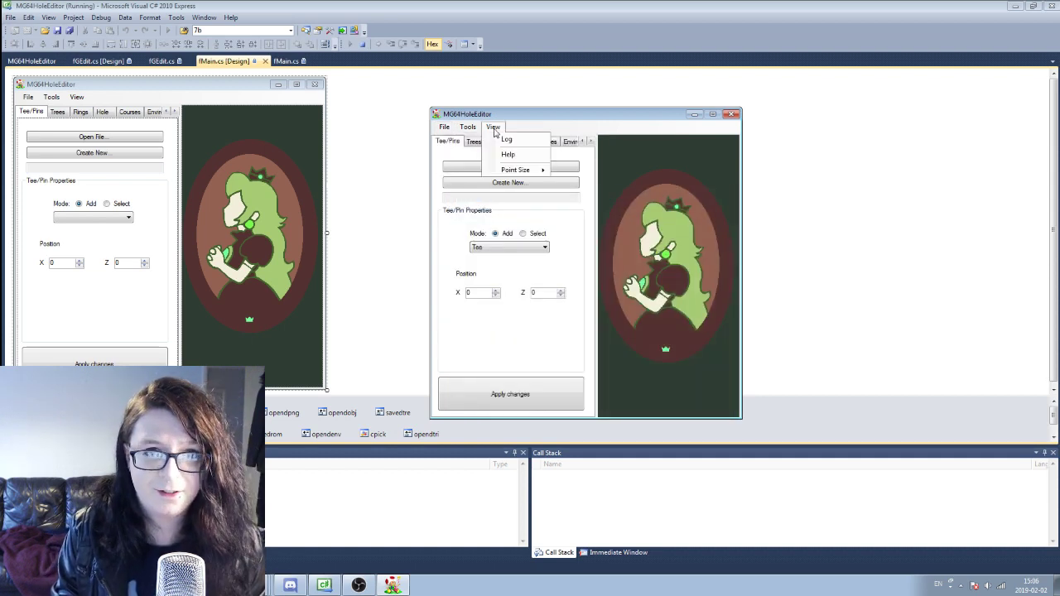
pyautogui.click(589, 123)
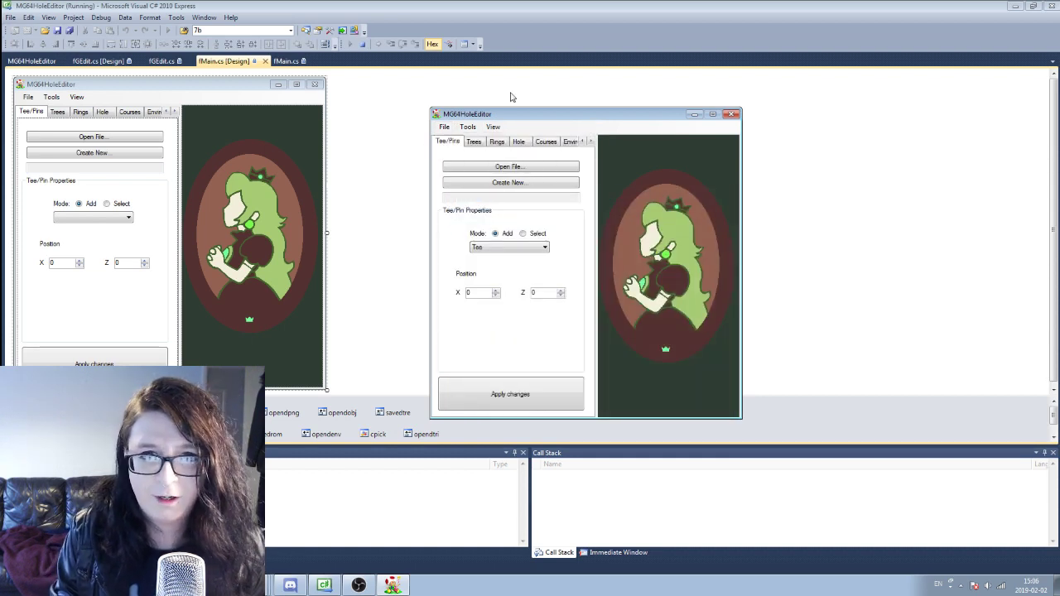
pyautogui.click(470, 125)
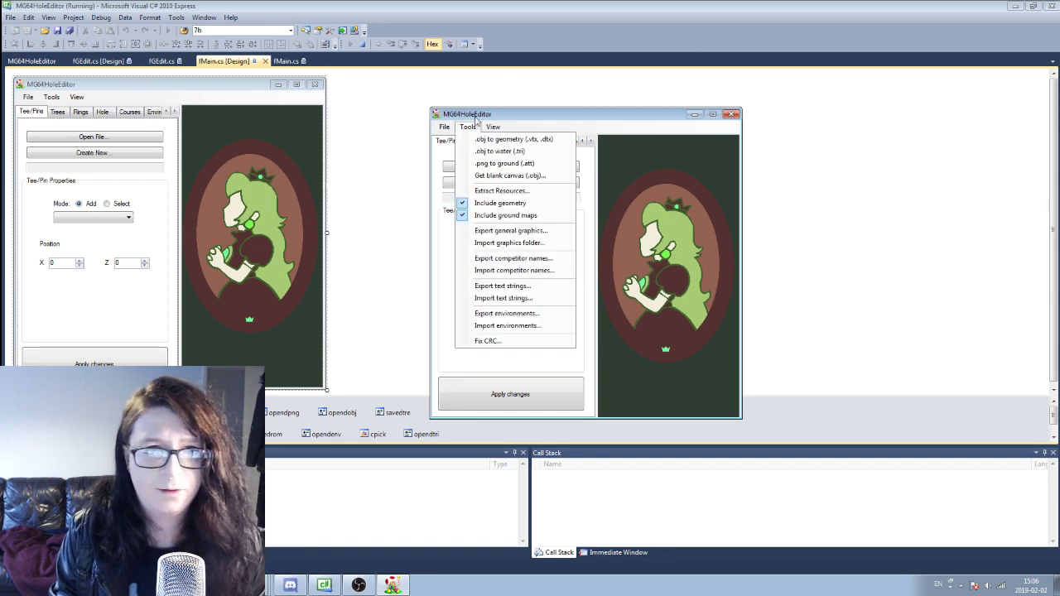
pyautogui.click(514, 203)
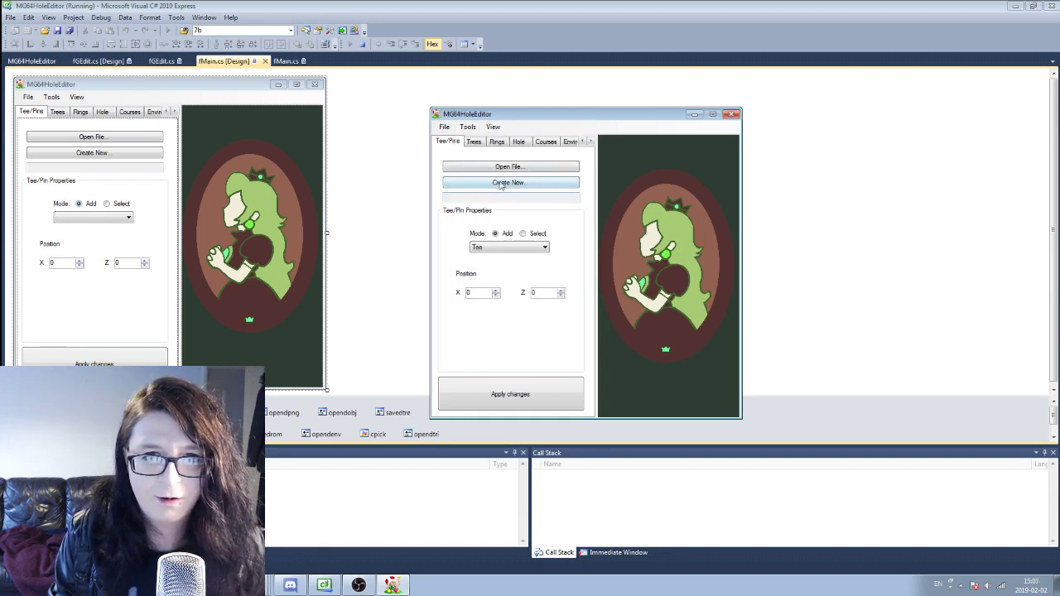
pyautogui.click(468, 127)
pyautogui.click(509, 215)
# Extract the resources of the MG64 ROM into the resources folder inside Demo
pyautogui.click(468, 127)
pyautogui.click(497, 191)
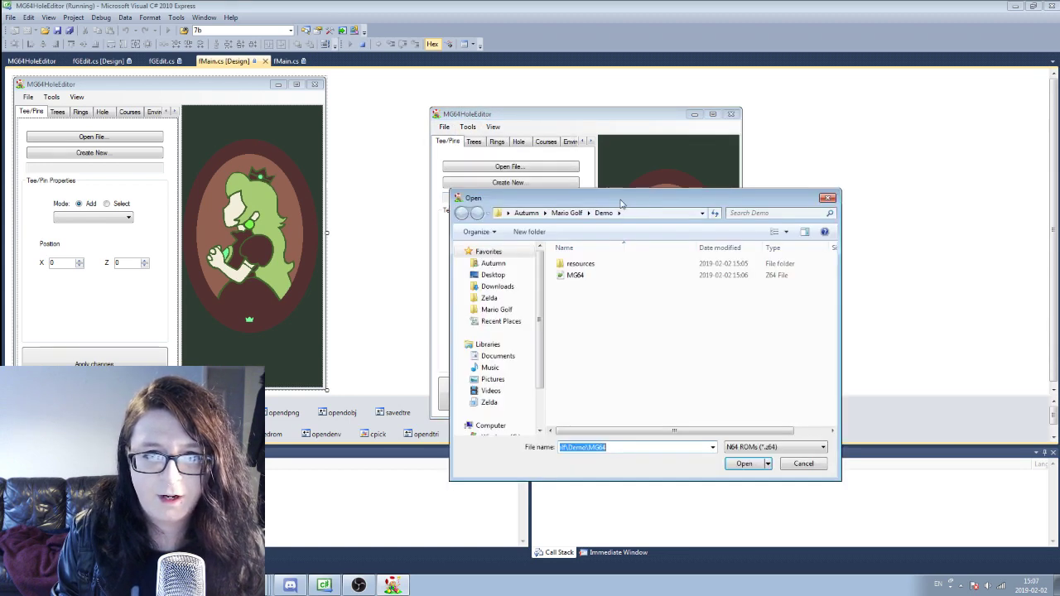
pyautogui.click(592, 266)
pyautogui.doubleClick(587, 280)
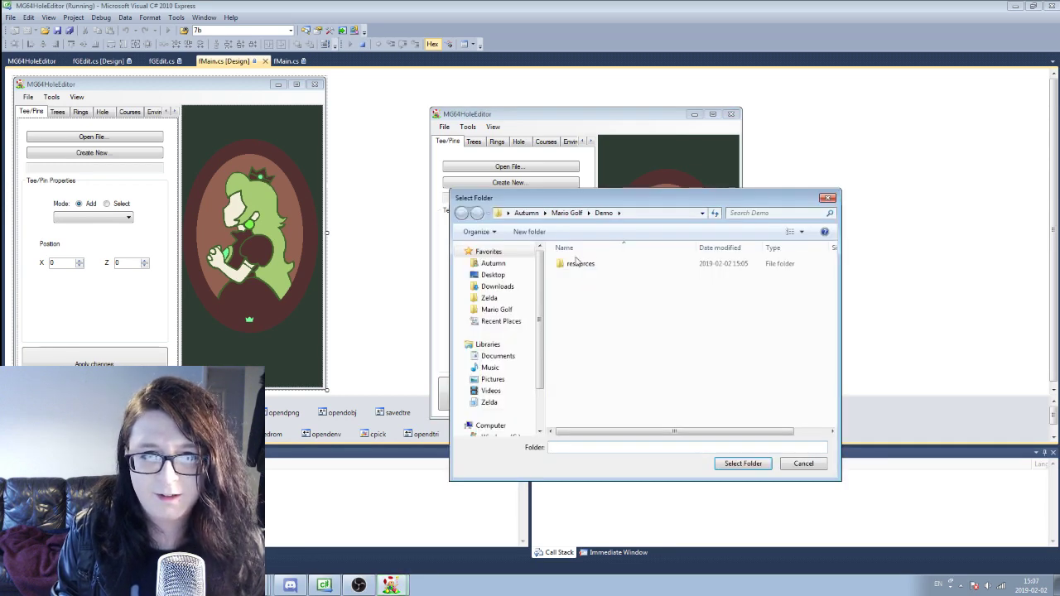
pyautogui.click(577, 263)
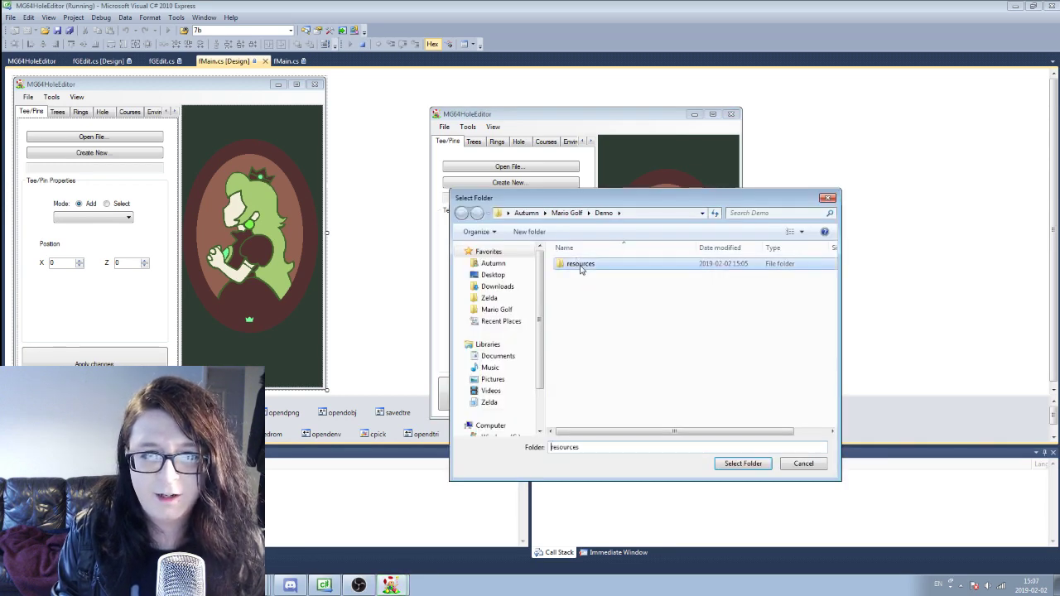
pyautogui.click(743, 464)
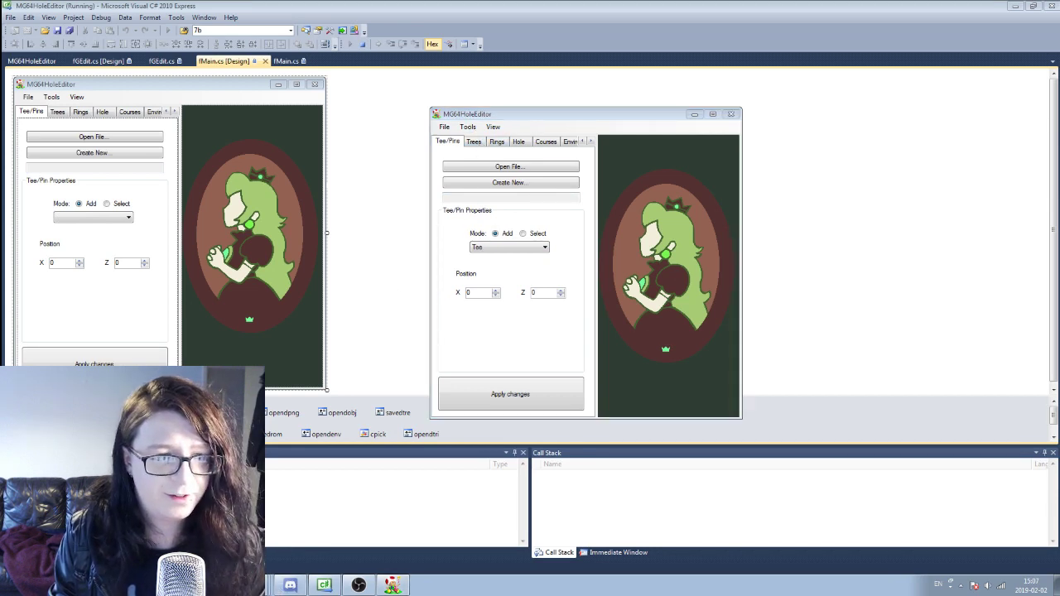
# Examine the extracted hole files of course0 in the resources folder in Windows Explorer, and minimize that window
pyautogui.click(85, 584)
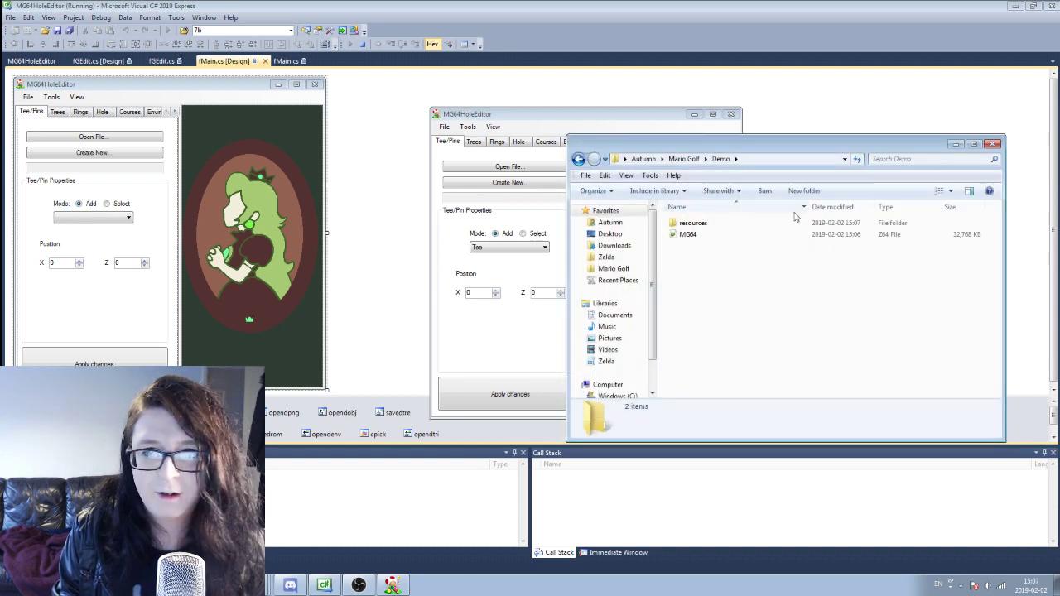
pyautogui.doubleClick(716, 226)
pyautogui.doubleClick(702, 226)
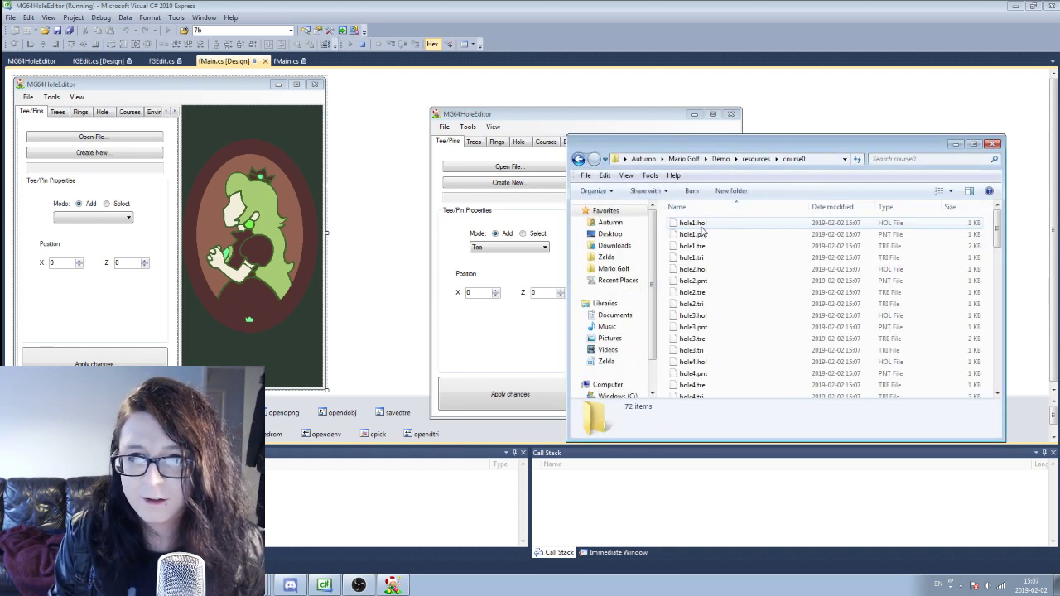
pyautogui.scroll(-19, 719, 243)
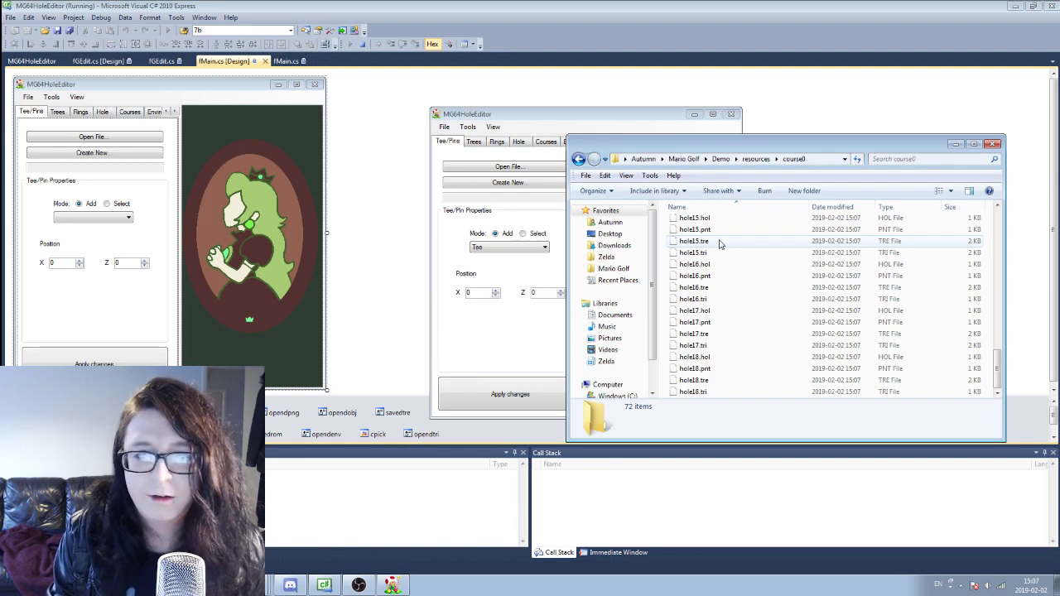
pyautogui.scroll(19, 719, 243)
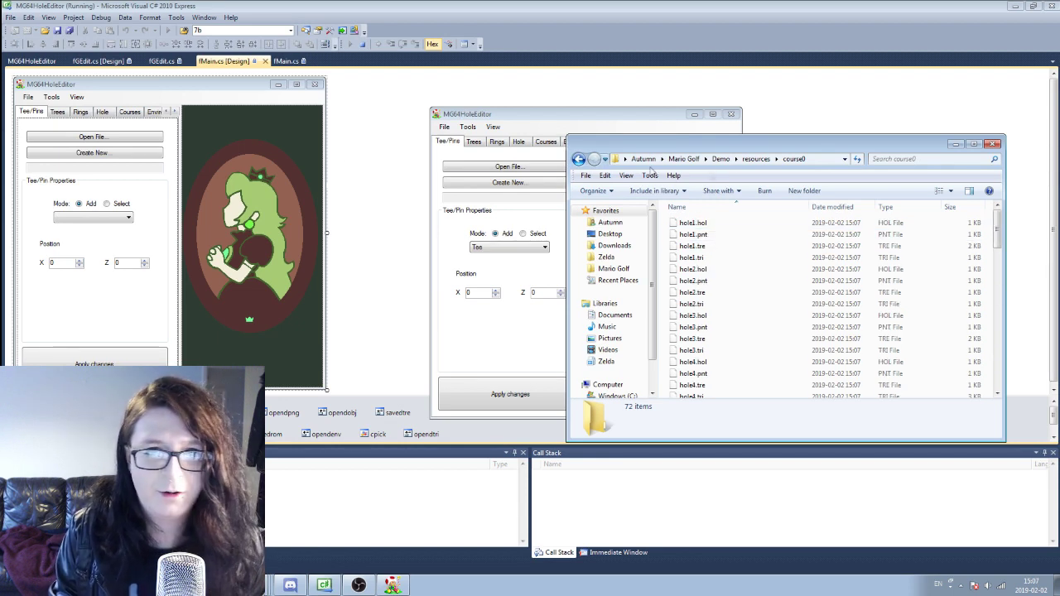
pyautogui.click(953, 145)
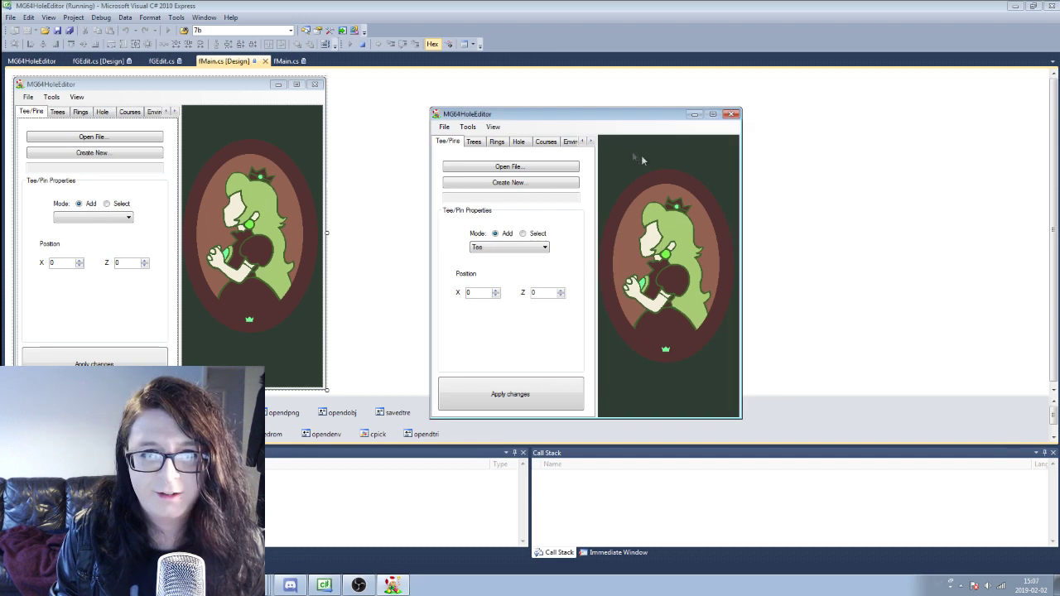
# Switch to ring editing and load hole16.tri from the course5 folder
pyautogui.click(475, 142)
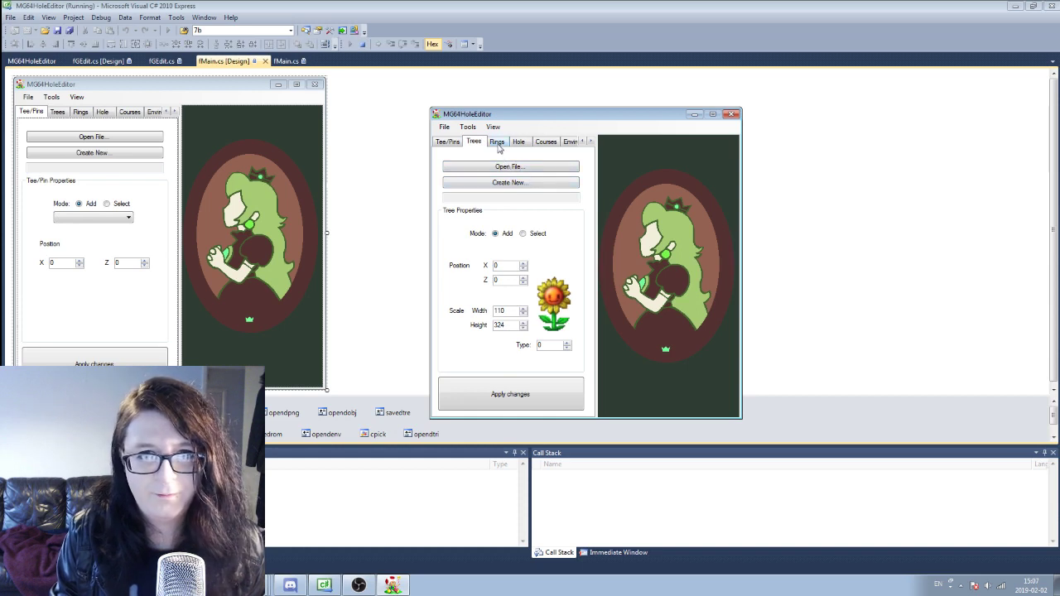
pyautogui.click(497, 142)
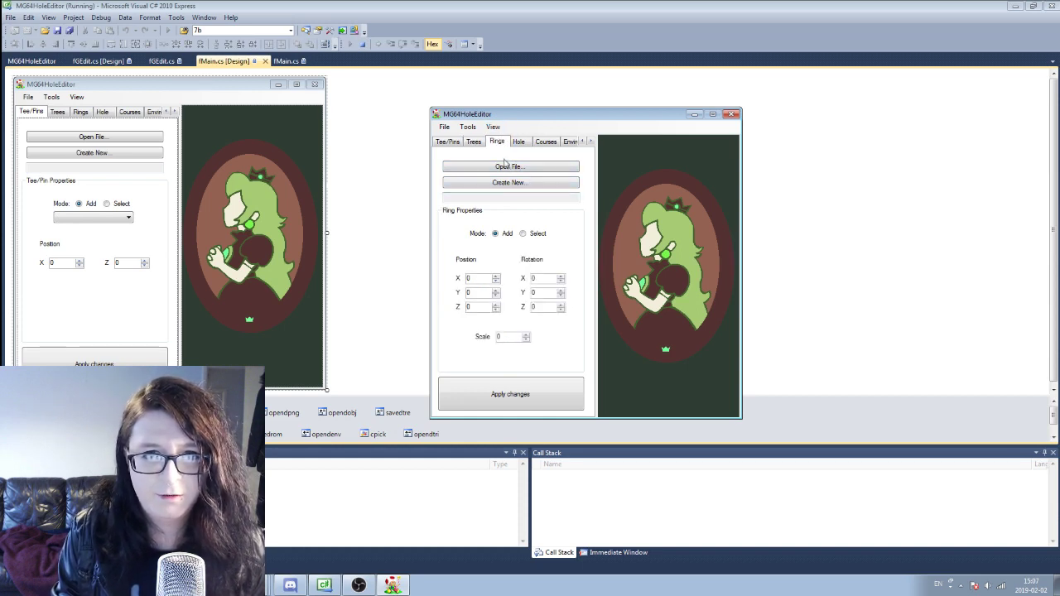
pyautogui.click(508, 168)
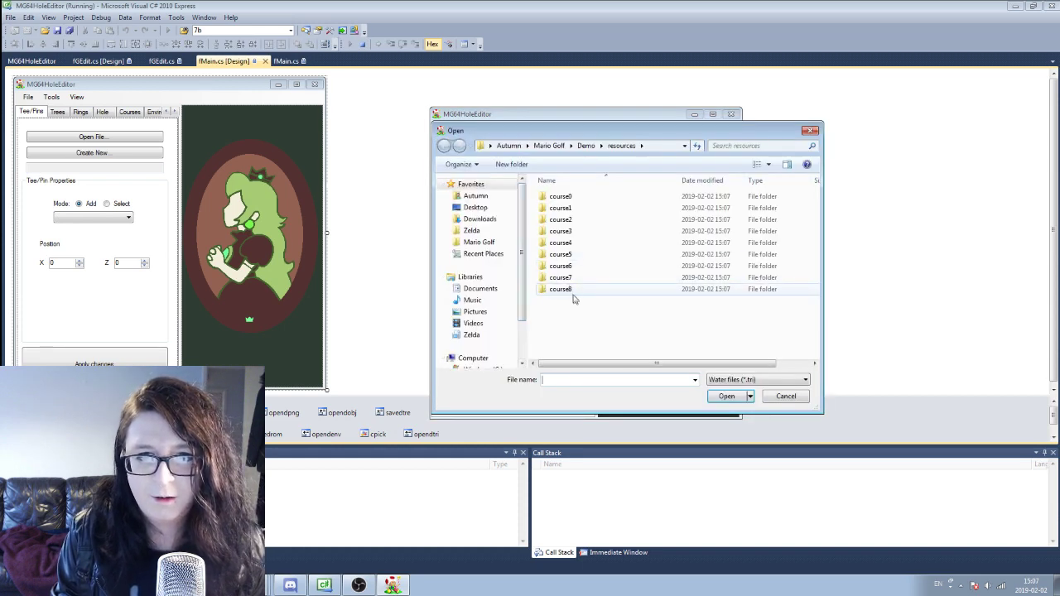
pyautogui.doubleClick(575, 255)
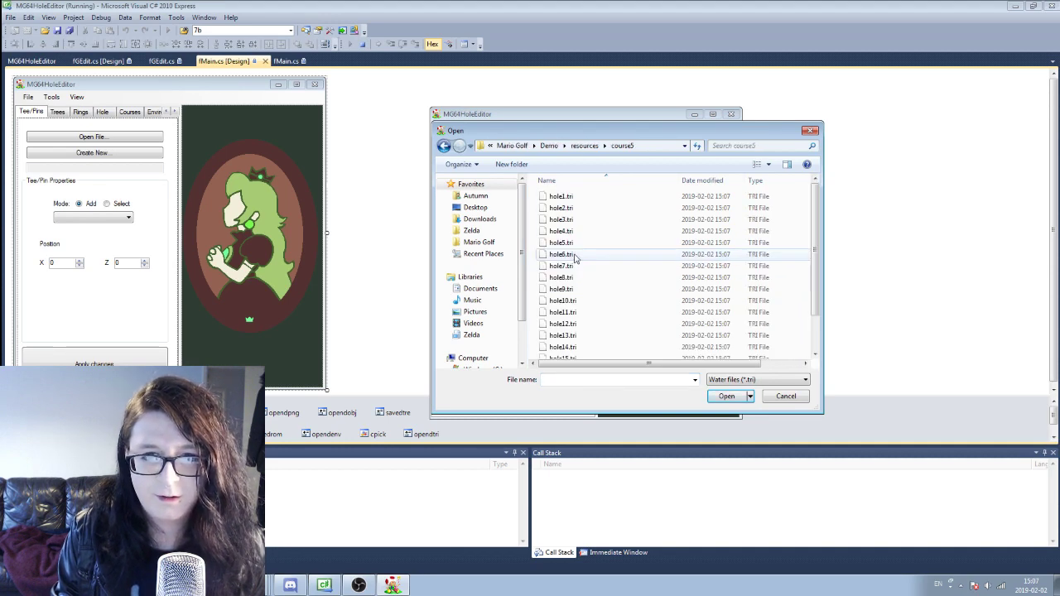
pyautogui.scroll(-2, 575, 259)
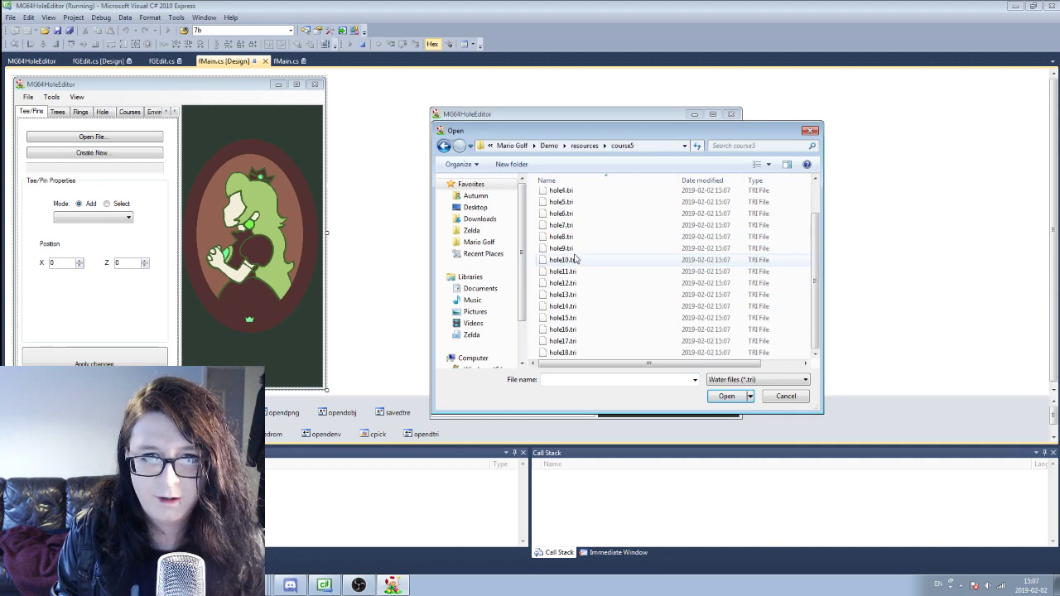
pyautogui.doubleClick(571, 331)
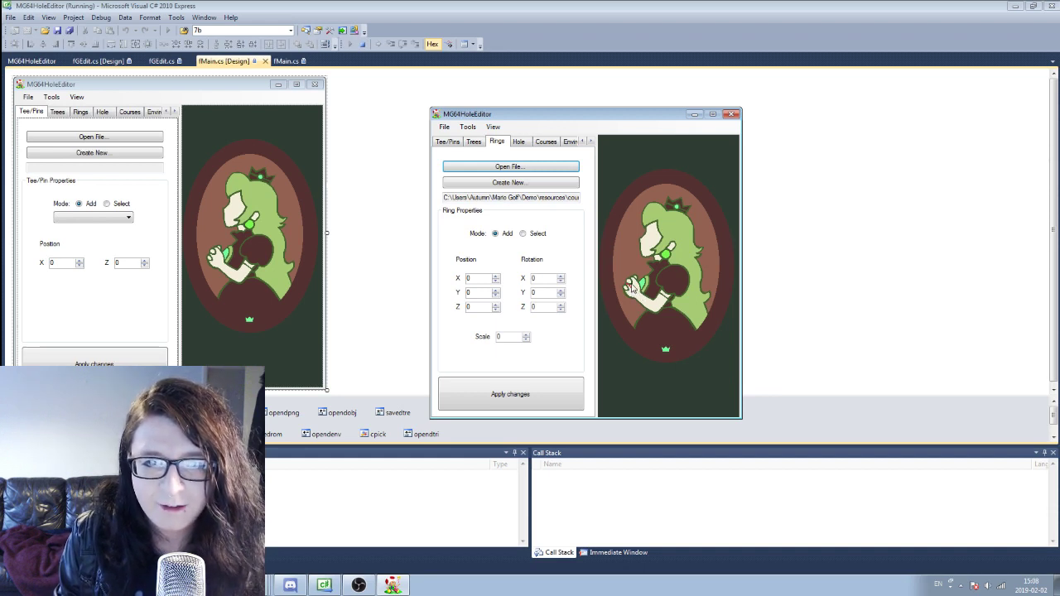
# In Select mode, pick the ring on the ground map and move it to about X 2474, Z 3206
pyautogui.click(523, 233)
pyautogui.click(632, 287)
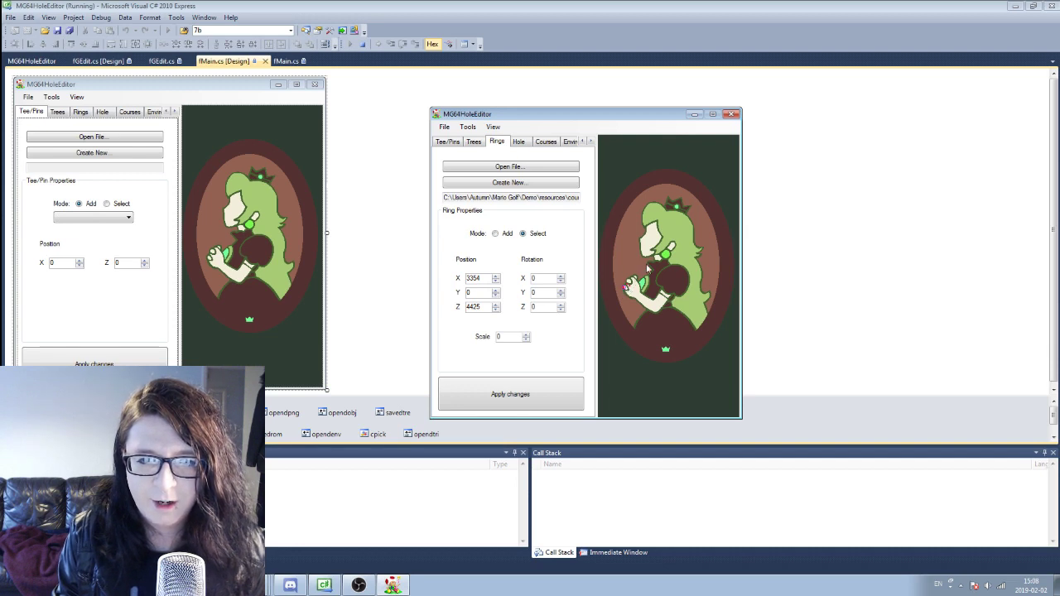
pyautogui.click(631, 289)
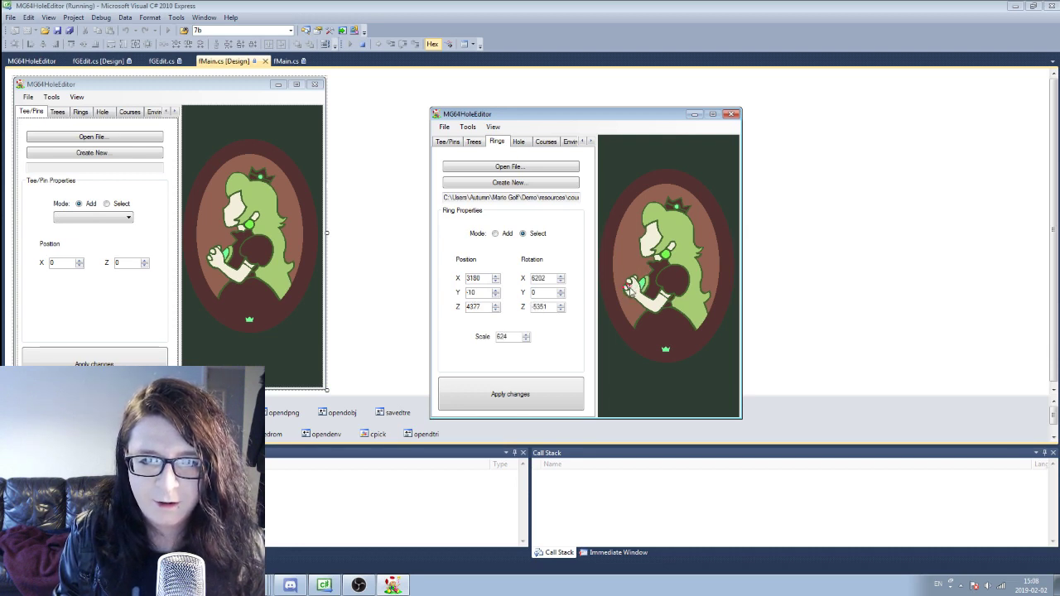
pyautogui.click(631, 287)
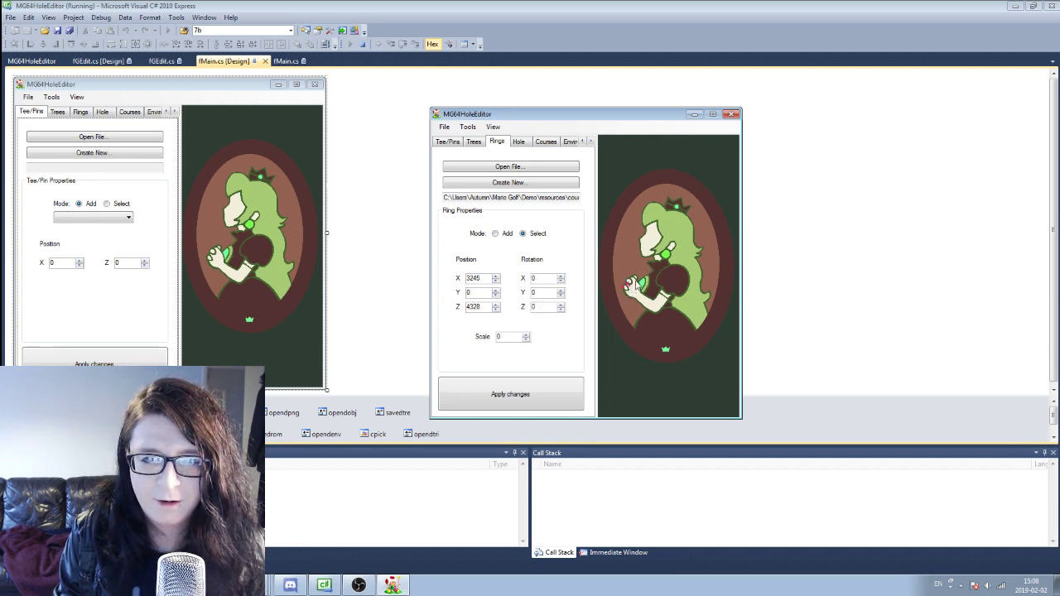
pyautogui.click(629, 287)
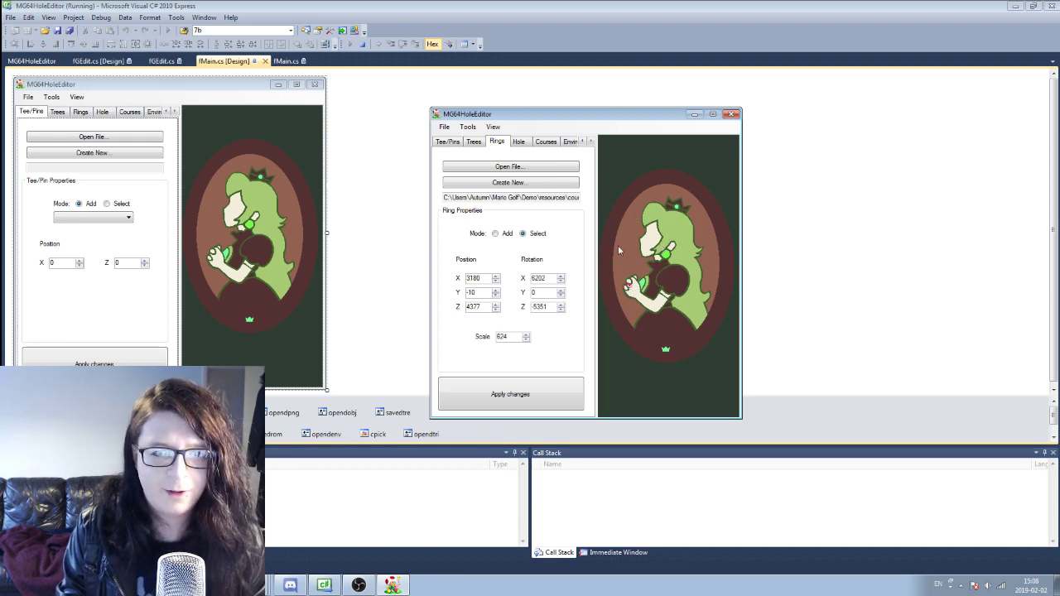
pyautogui.click(653, 245)
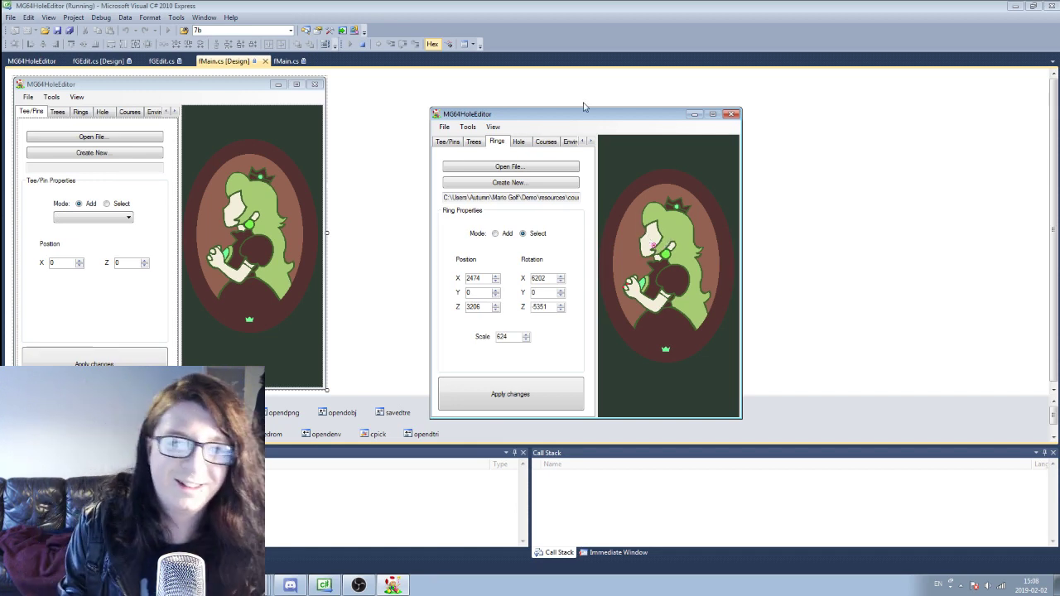
# Switch to tee and pin editing and load hole16.pnt from the course5 folder
pyautogui.click(448, 142)
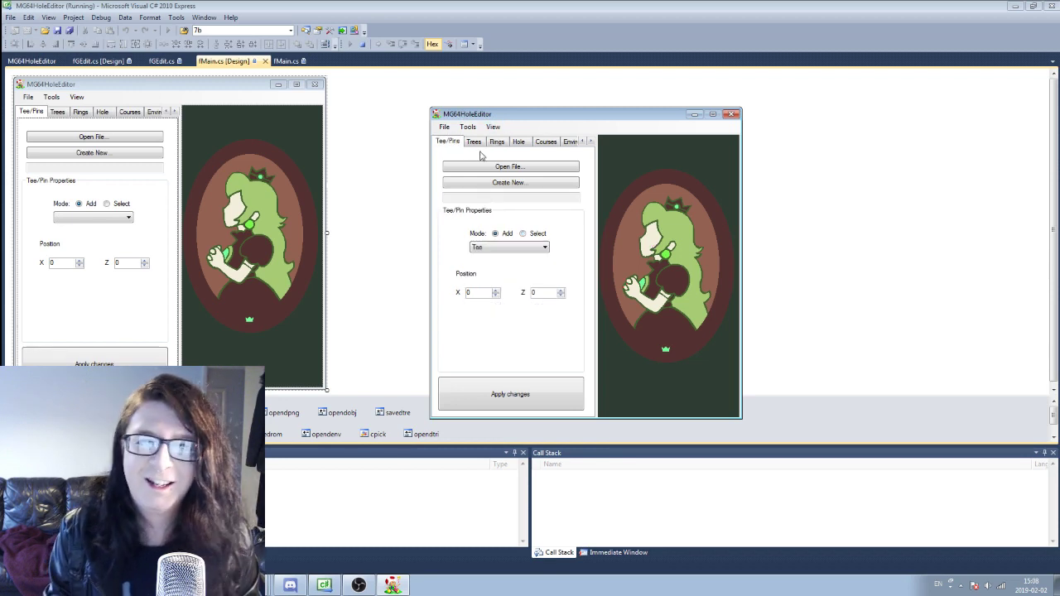
pyautogui.click(535, 169)
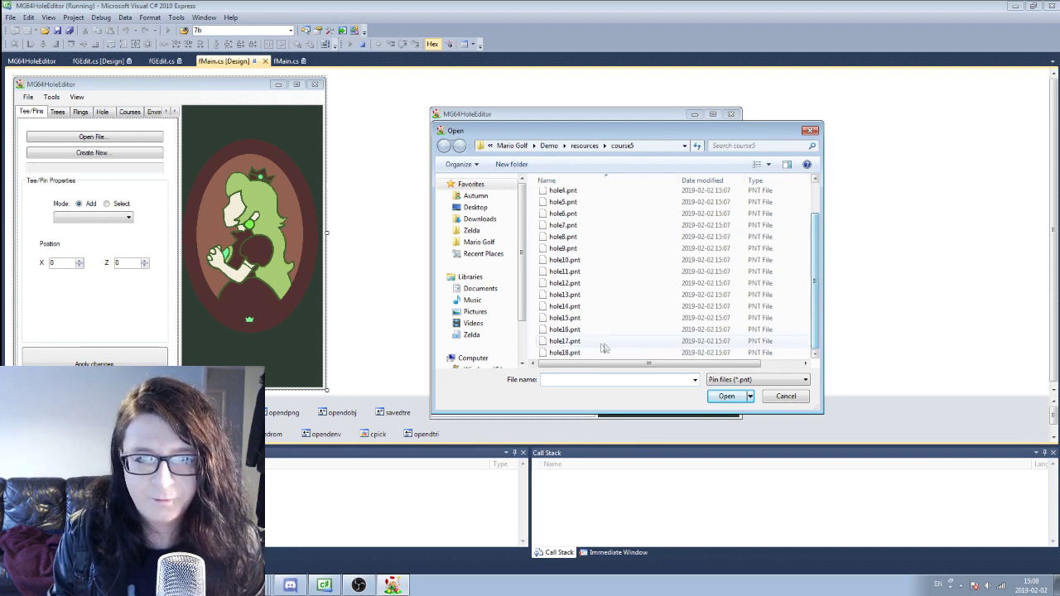
pyautogui.doubleClick(568, 334)
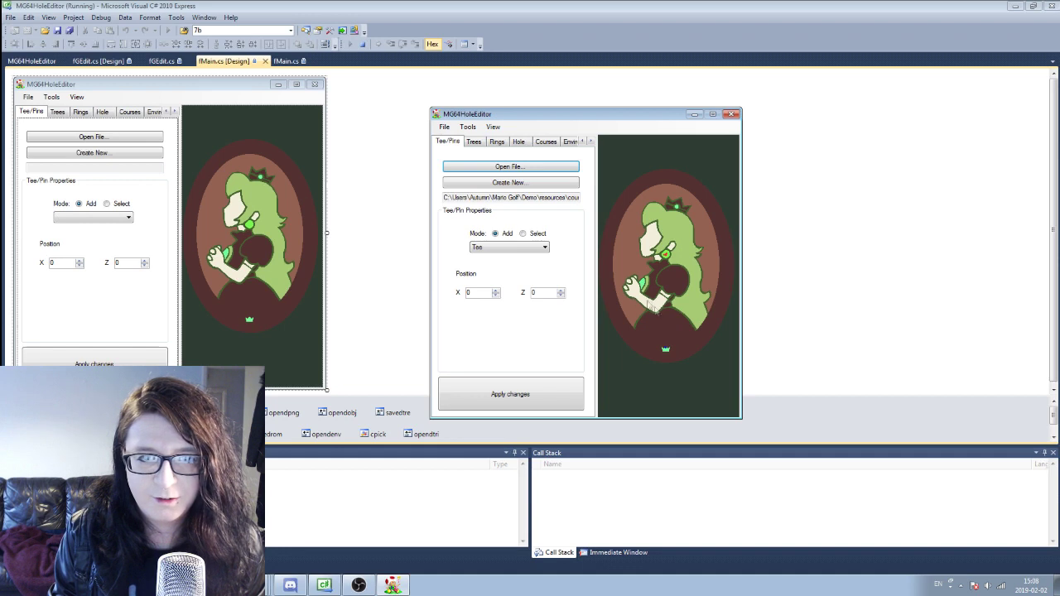
# Check the Tee and Pins options for objects placed in Add mode, leaving Tee chosen
pyautogui.click(498, 250)
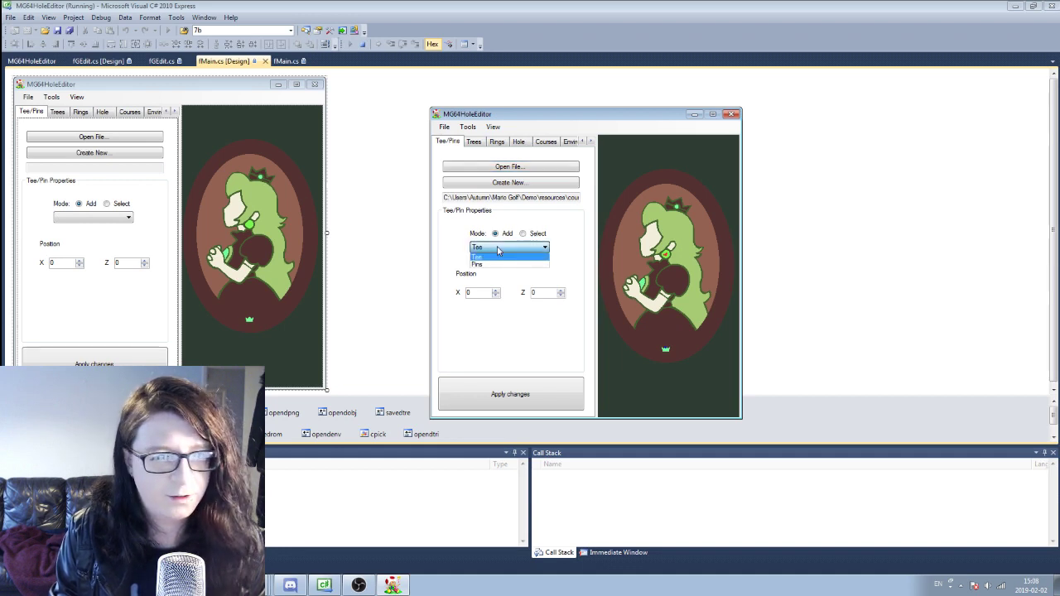
pyautogui.click(495, 264)
pyautogui.click(508, 249)
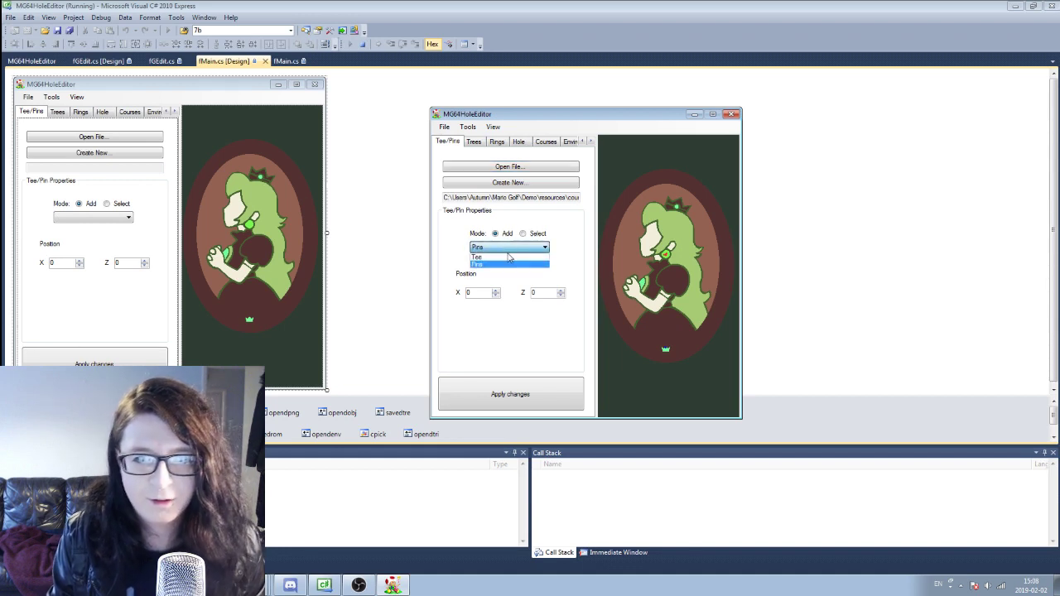
pyautogui.click(509, 255)
pyautogui.click(665, 351)
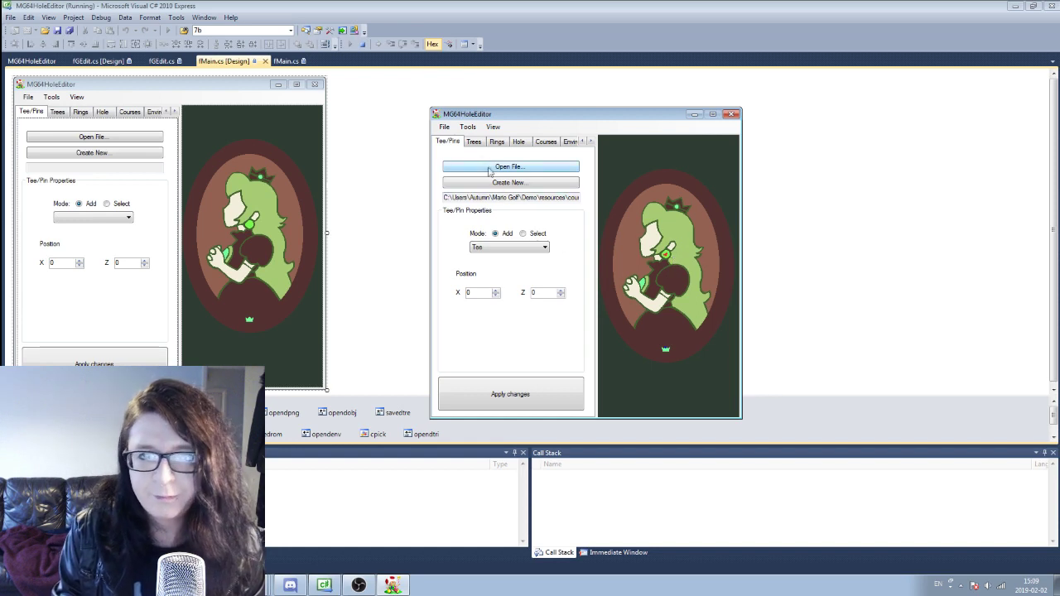
# Switch to tree editing and load hole16.tre from the course5 folder
pyautogui.click(475, 146)
pyautogui.click(509, 167)
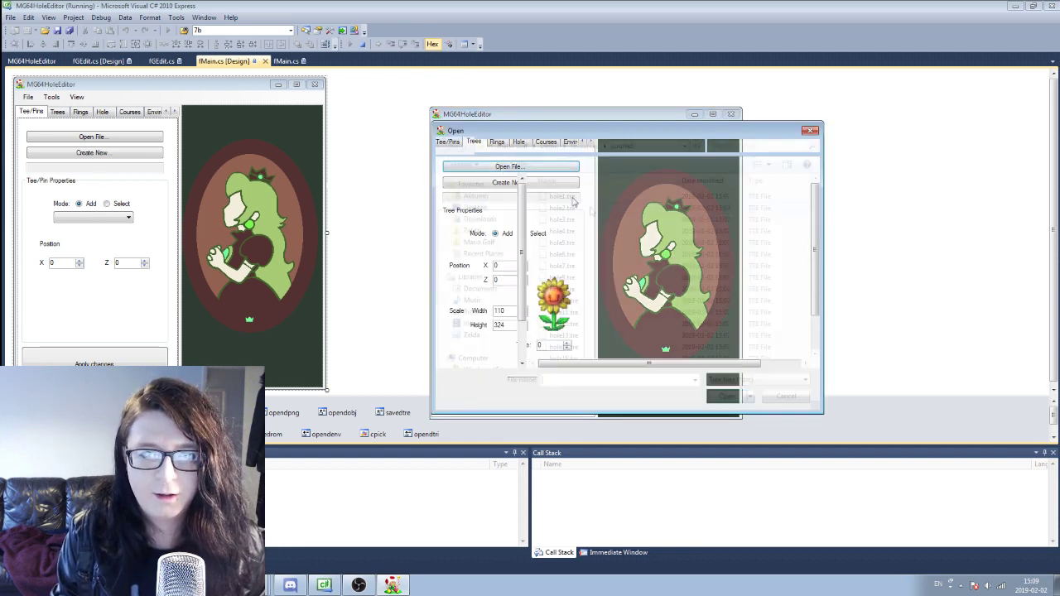
pyautogui.scroll(-2, 803, 241)
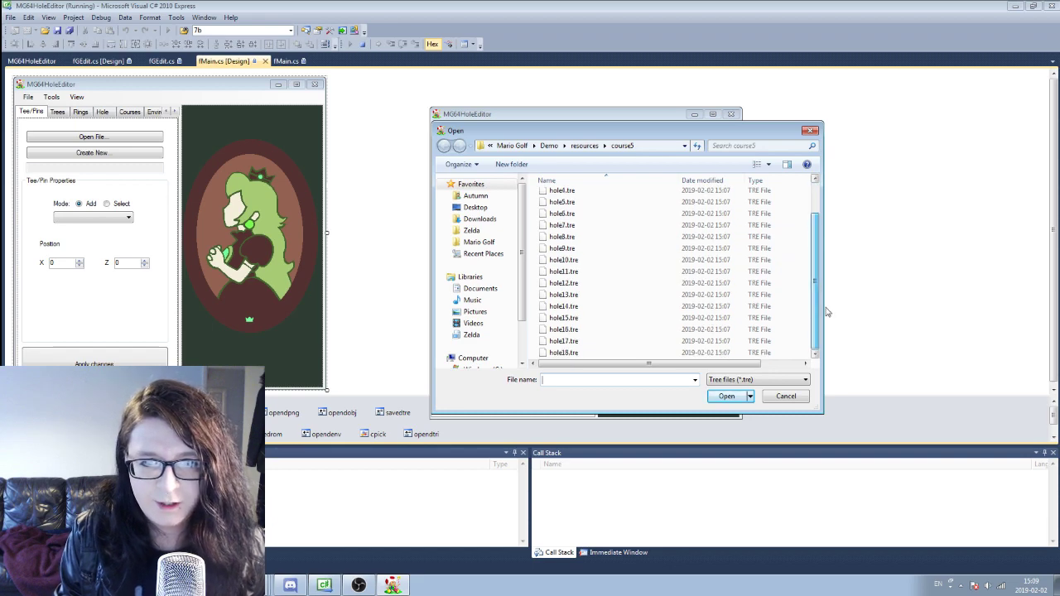
pyautogui.doubleClick(580, 331)
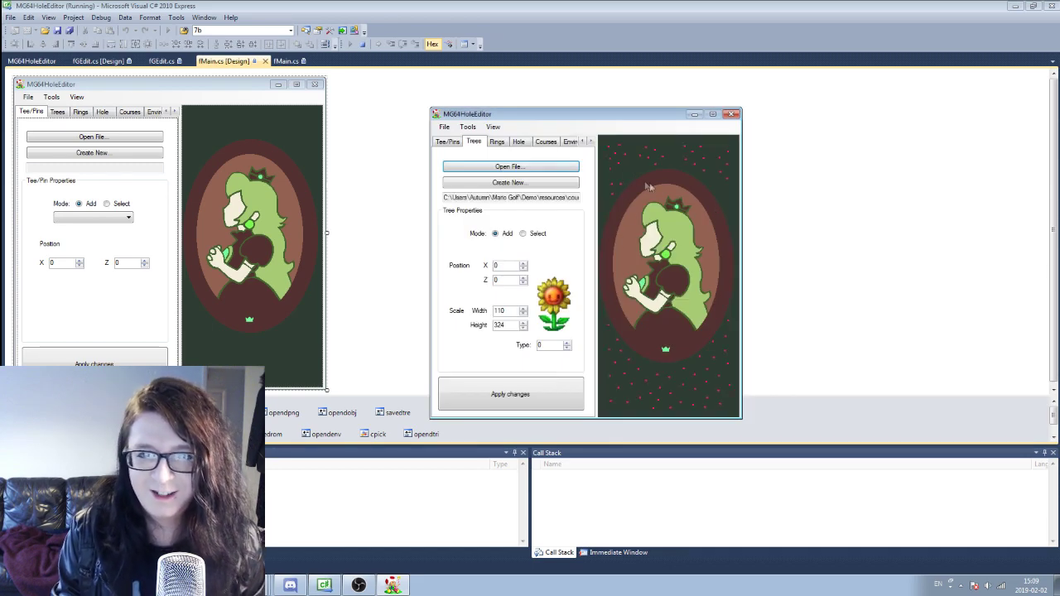
# In Select mode, pick several trees across the ground map to inspect their position, scale and type
pyautogui.click(531, 233)
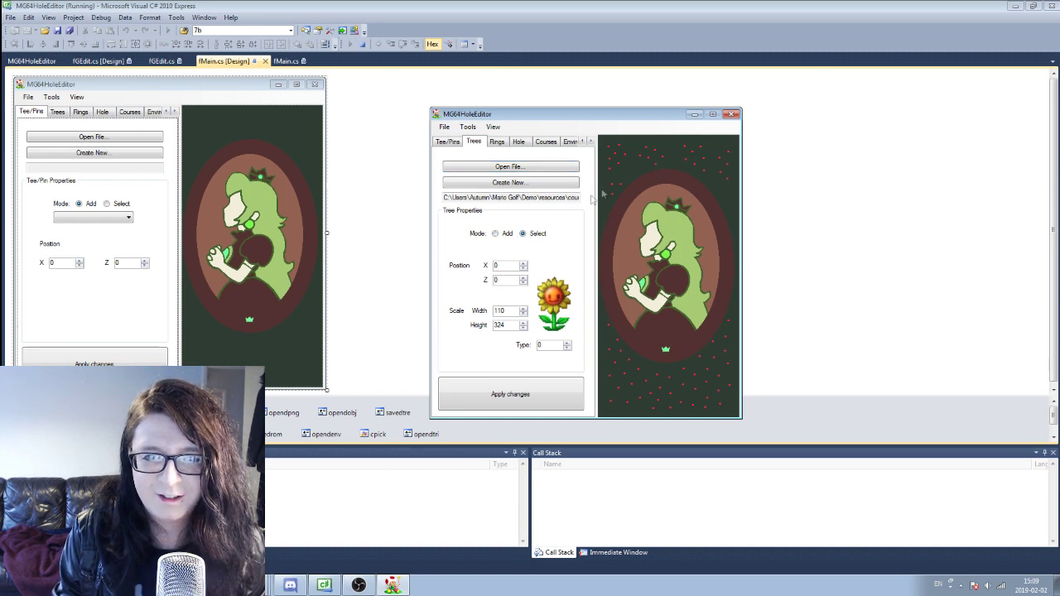
pyautogui.click(653, 163)
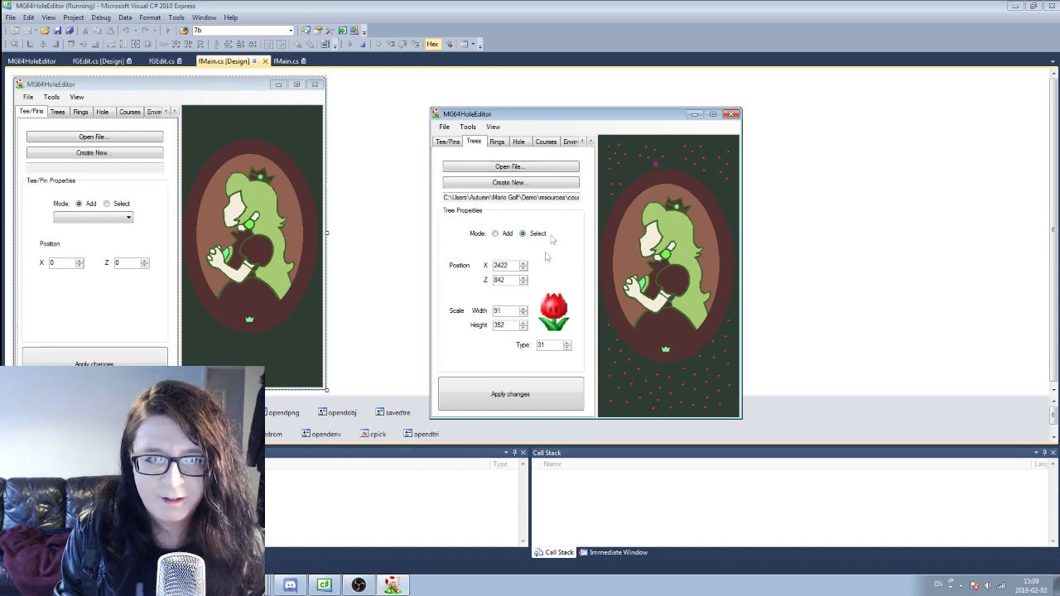
pyautogui.click(640, 158)
pyautogui.click(649, 152)
pyautogui.click(657, 152)
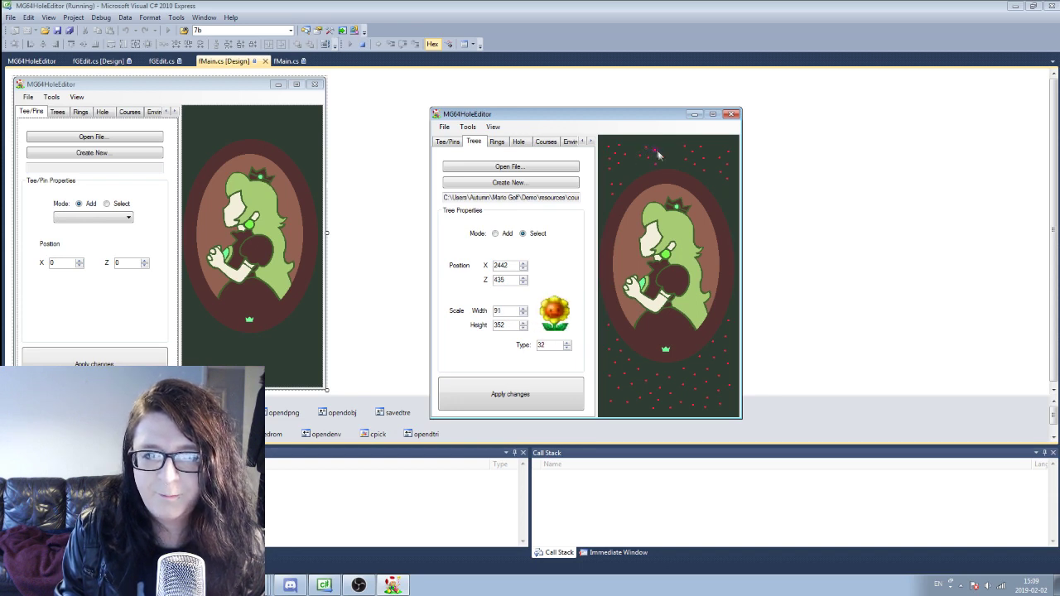
pyautogui.click(683, 369)
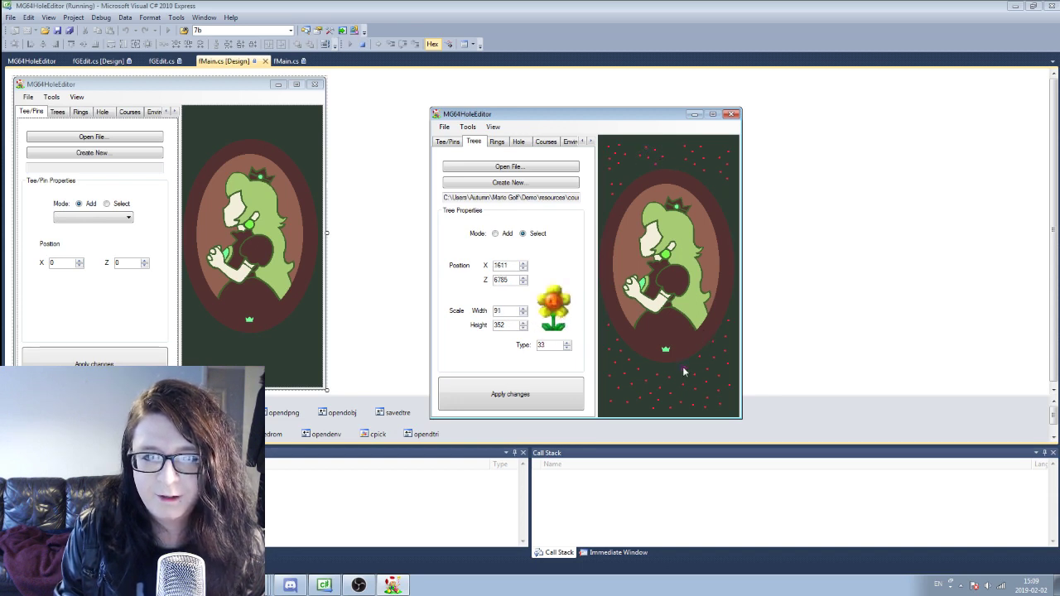
pyautogui.click(709, 402)
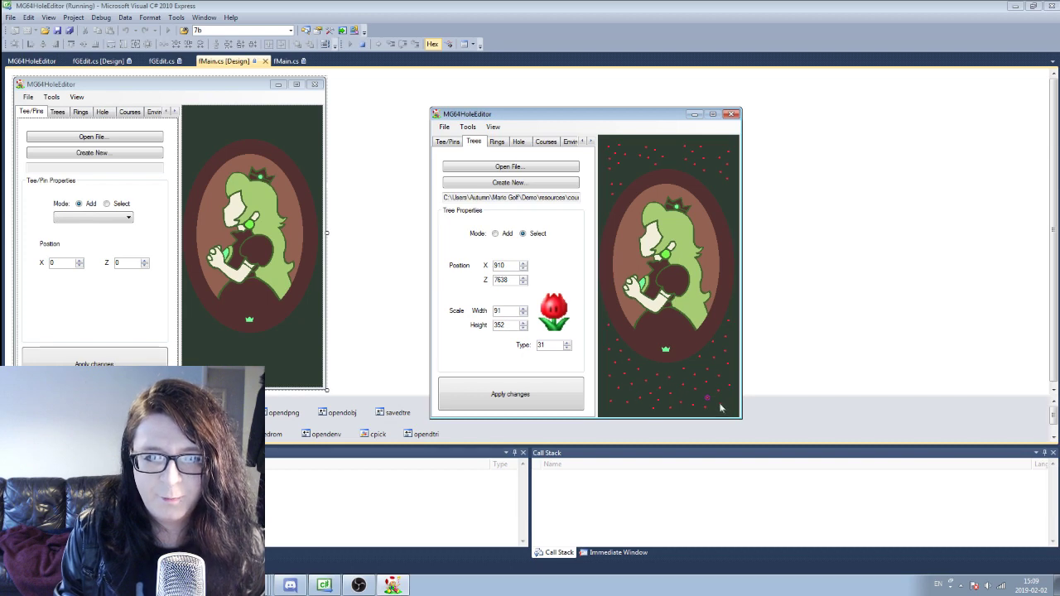
# Switch to course editing and open the MG64 ROM from the Demo folder
pyautogui.click(546, 142)
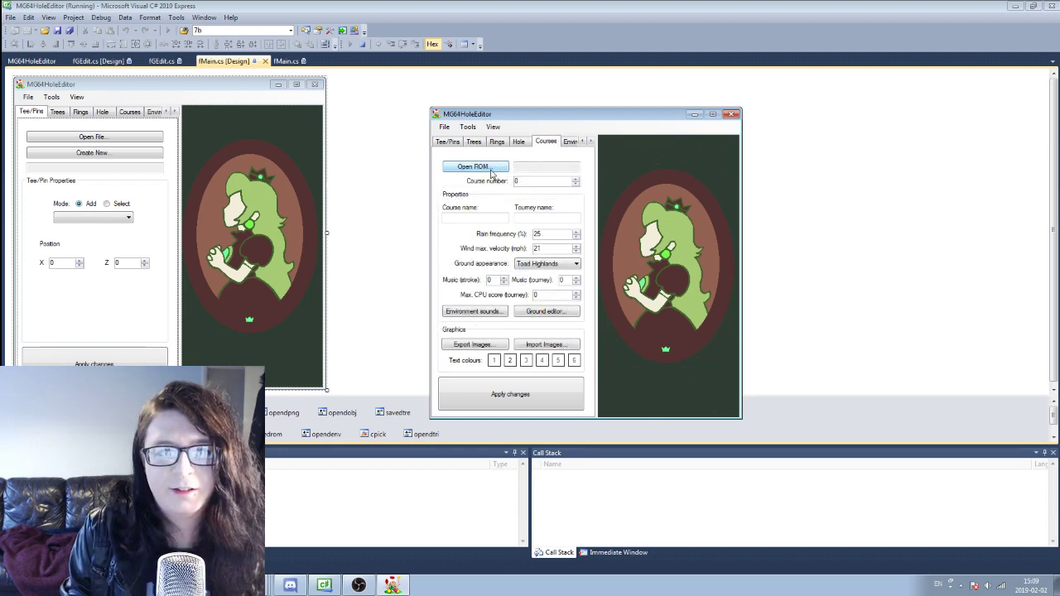
pyautogui.click(491, 169)
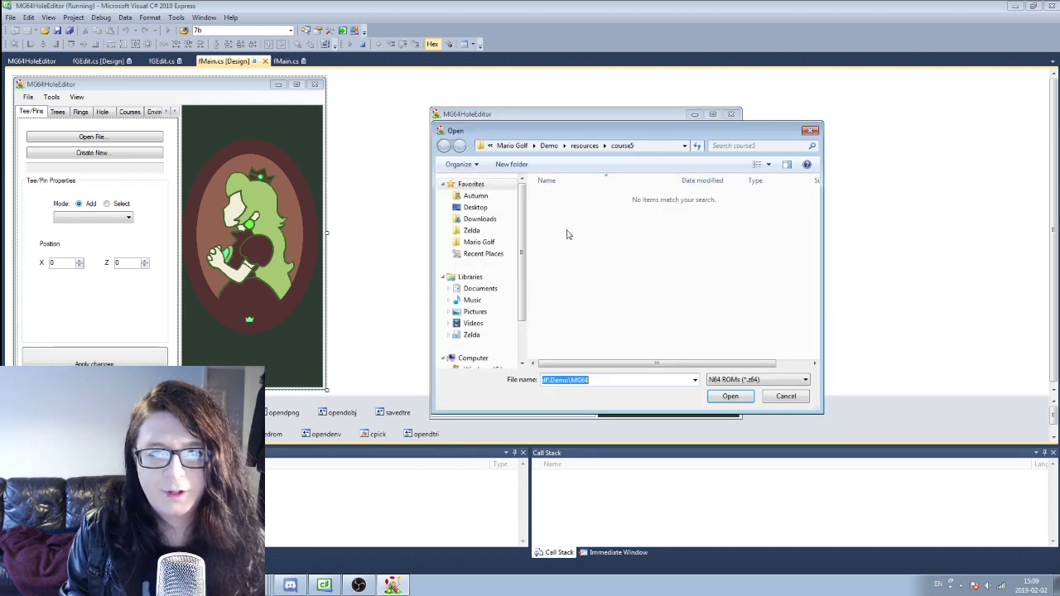
pyautogui.click(584, 146)
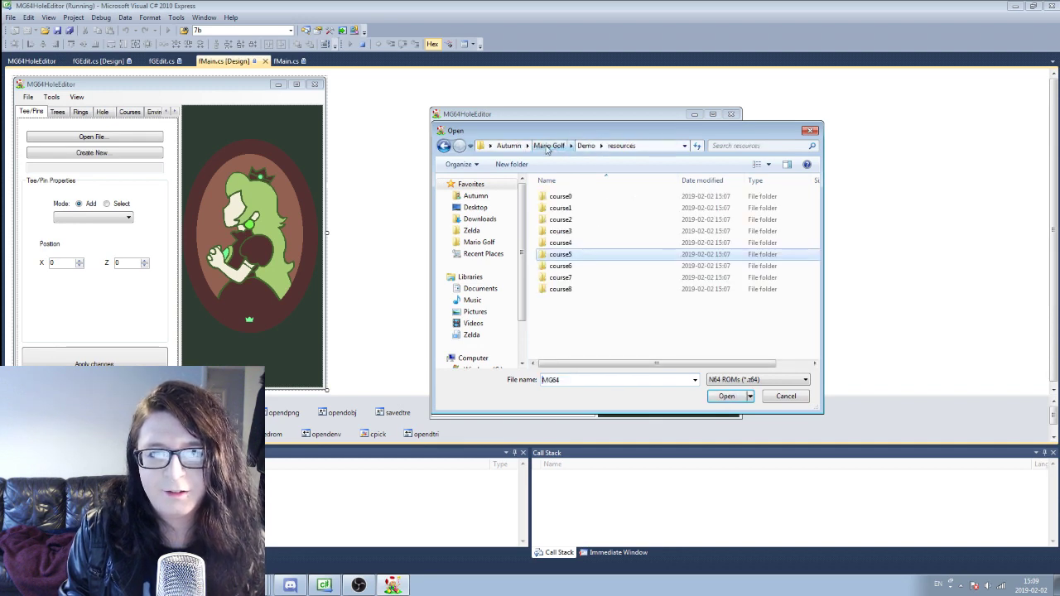
pyautogui.click(585, 146)
pyautogui.doubleClick(587, 208)
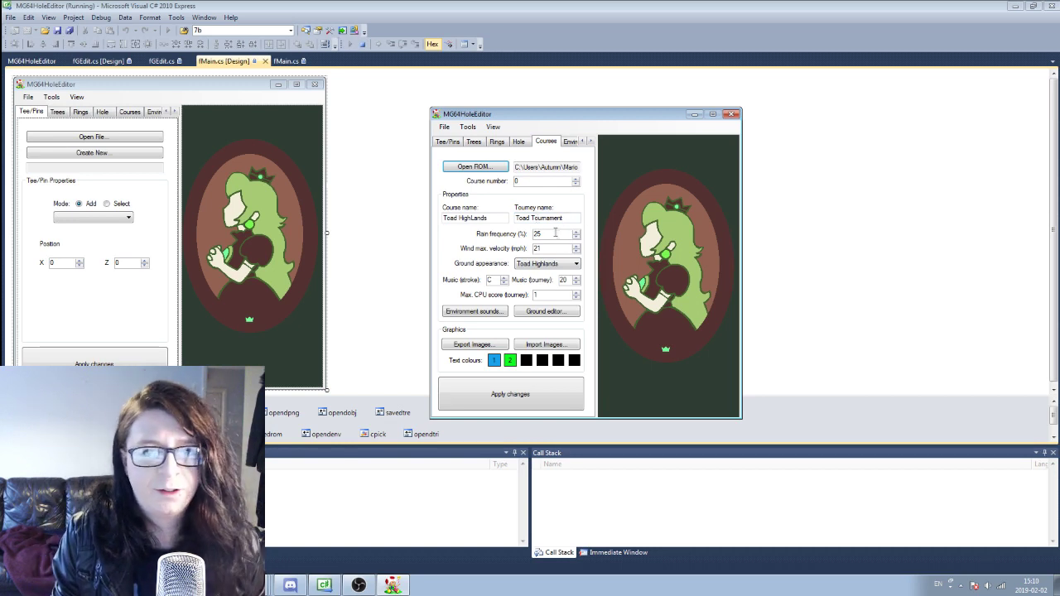
# For course 0, set the rain frequency to 21% and the maximum wind velocity to 11 mph
pyautogui.doubleClick(546, 233)
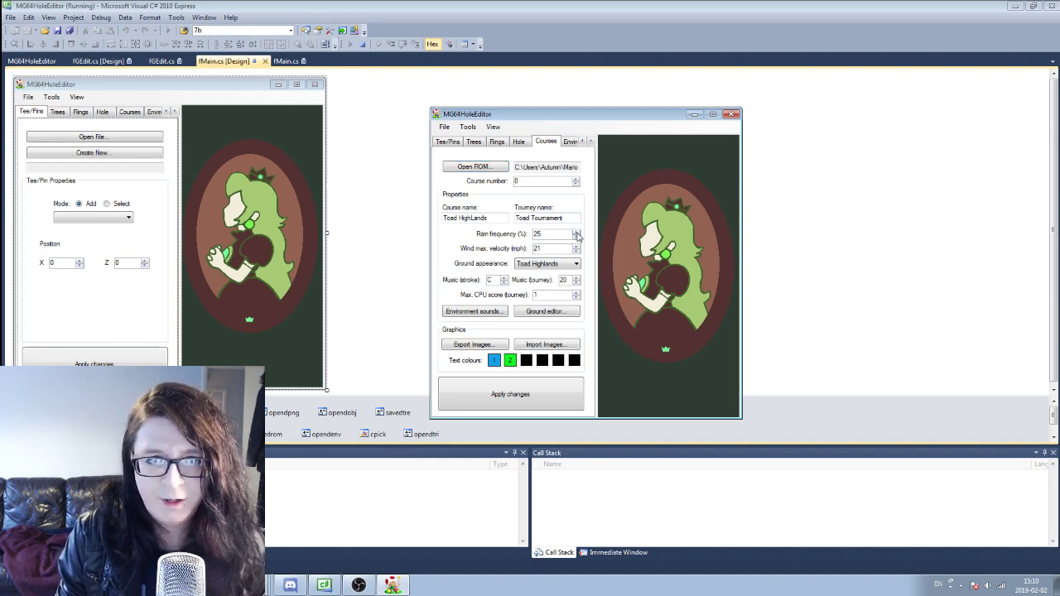
pyautogui.click(575, 233)
pyautogui.click(575, 234)
pyautogui.click(575, 235)
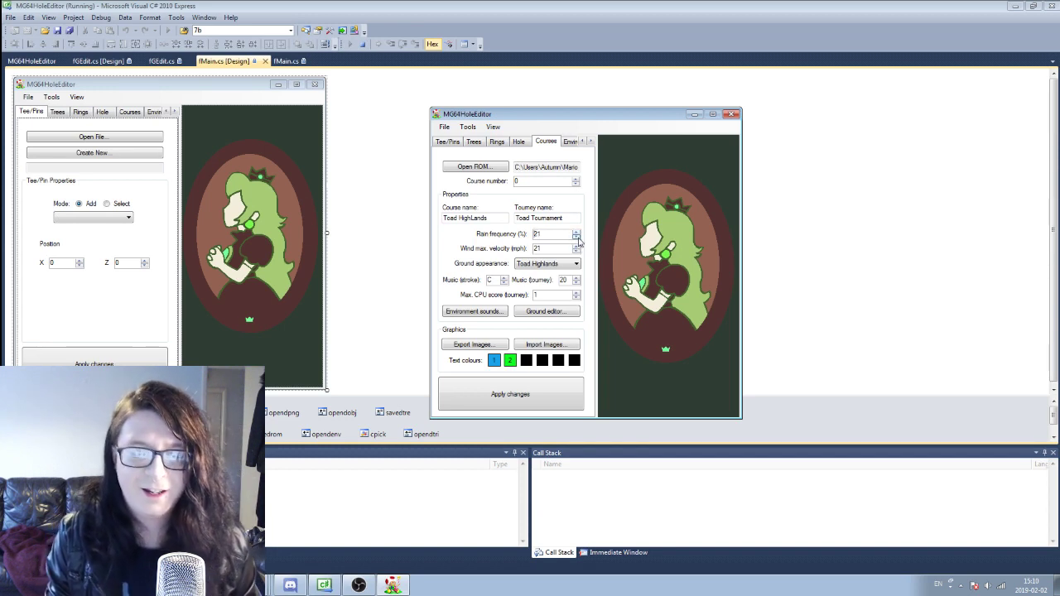
pyautogui.click(576, 251)
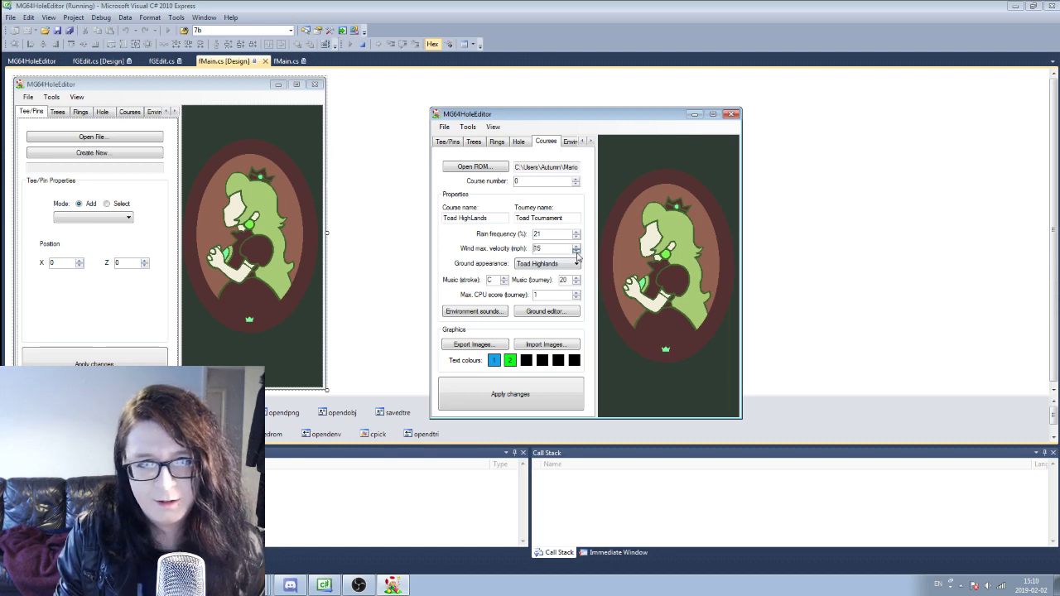
# Keep Toad Highlands as the ground appearance and set the maximum CPU tourney score to -12
pyautogui.click(537, 263)
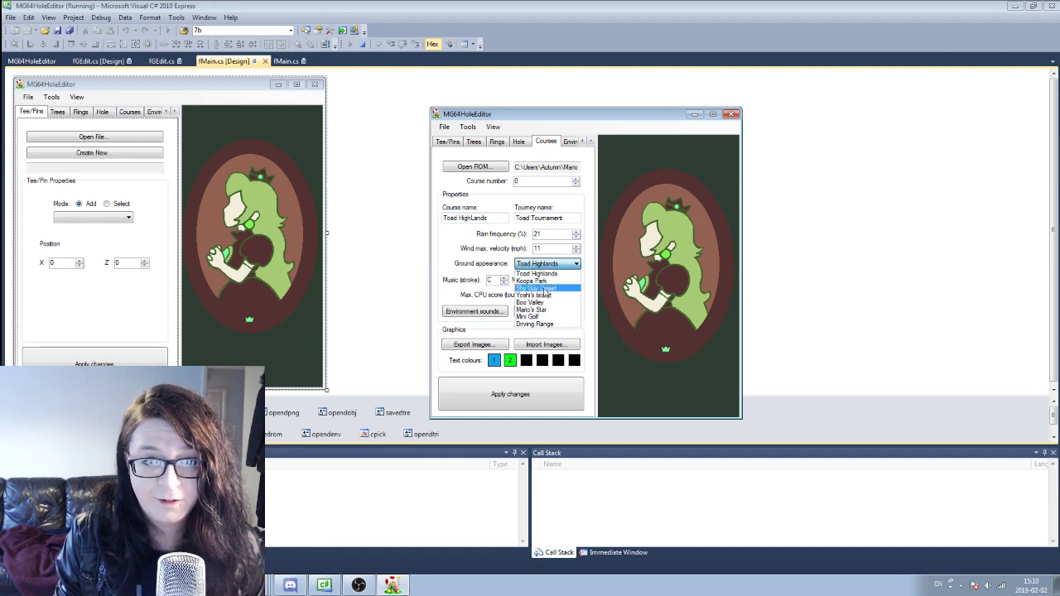
pyautogui.click(543, 265)
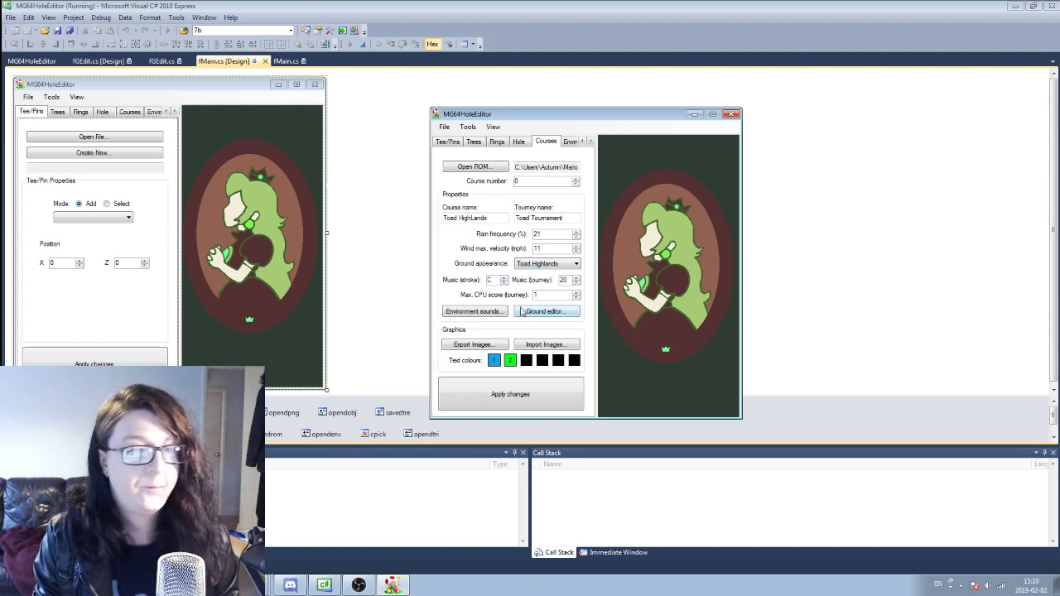
pyautogui.click(575, 292)
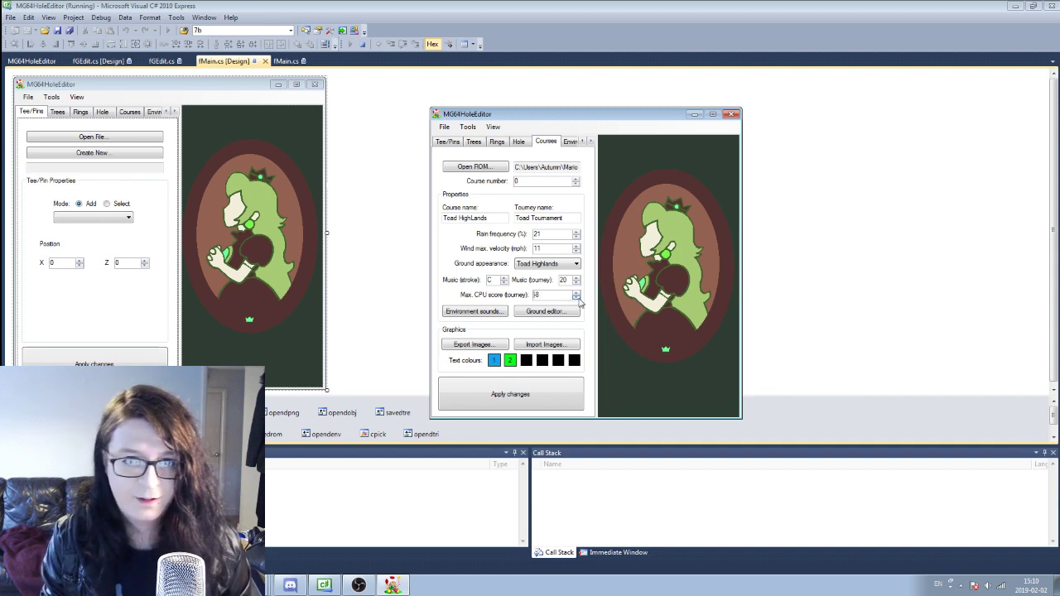
pyautogui.click(577, 298)
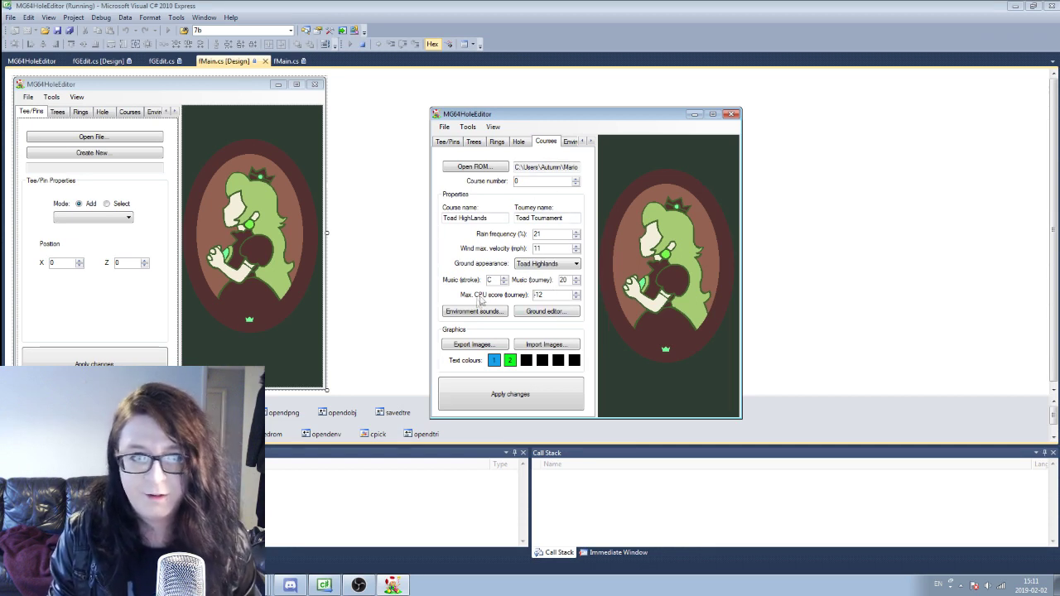
# Switch the course being edited to course number 5
pyautogui.click(577, 179)
pyautogui.click(577, 179)
pyautogui.click(578, 179)
pyautogui.click(577, 179)
pyautogui.click(577, 179)
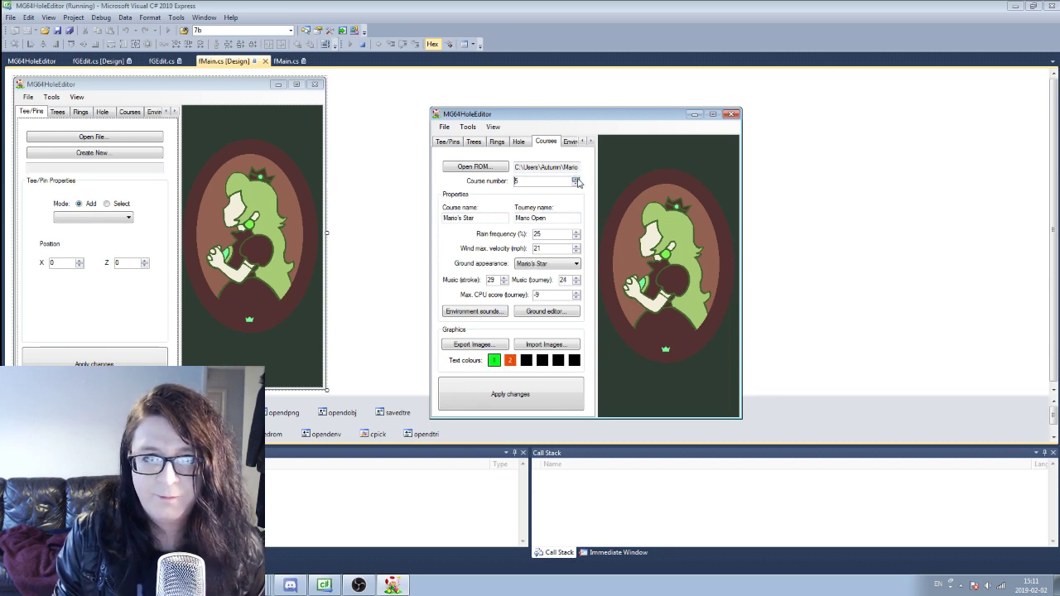
# Preview the third environment sound, 002B, of course 5 in the Environment sound editor, and exit the editor
pyautogui.click(488, 313)
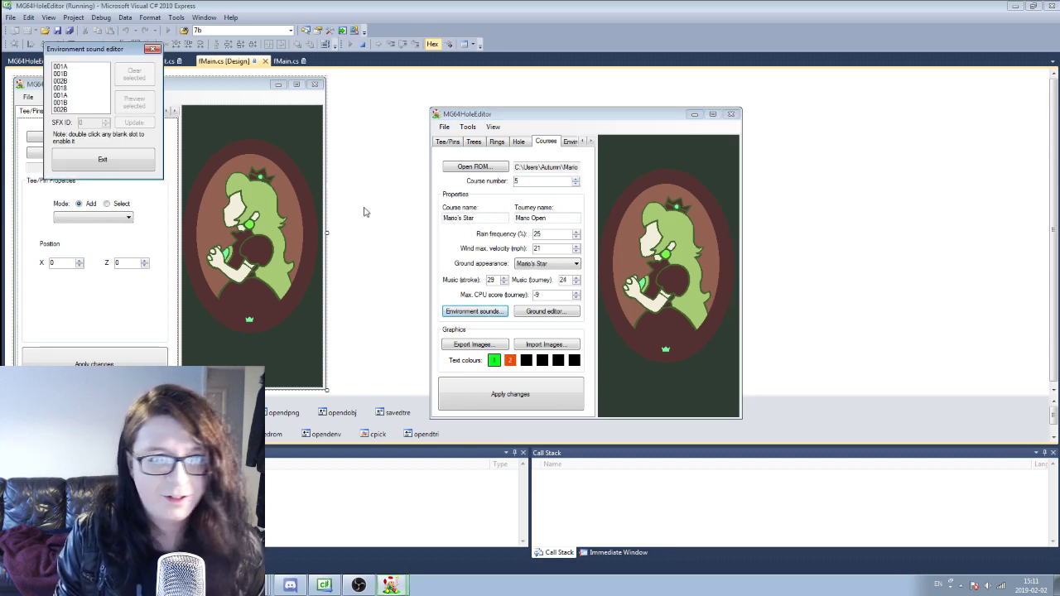
pyautogui.moveTo(105, 54); pyautogui.dragTo(279, 167)
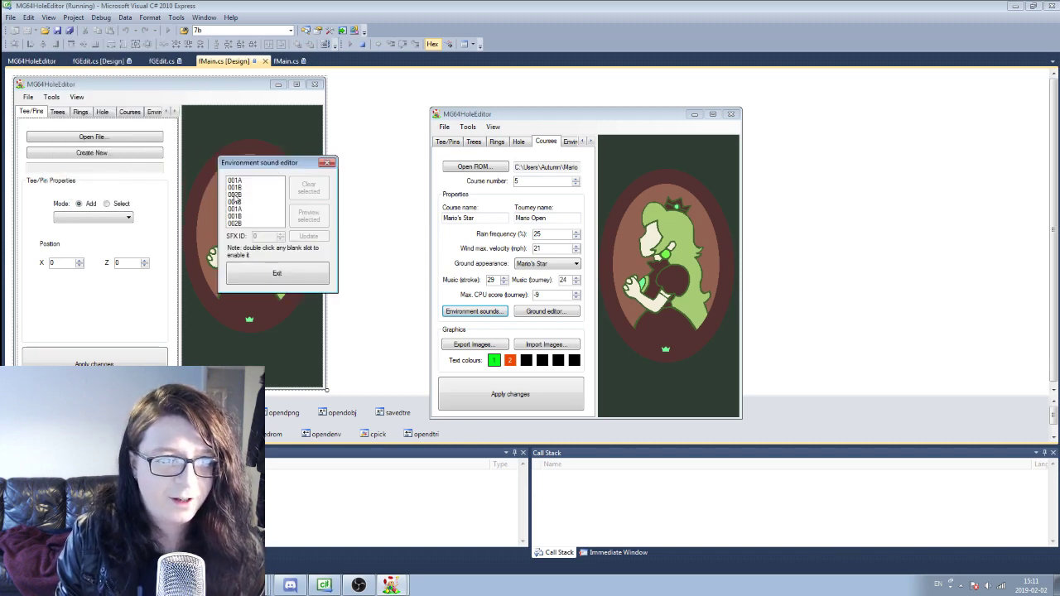
pyautogui.click(237, 195)
pyautogui.click(309, 217)
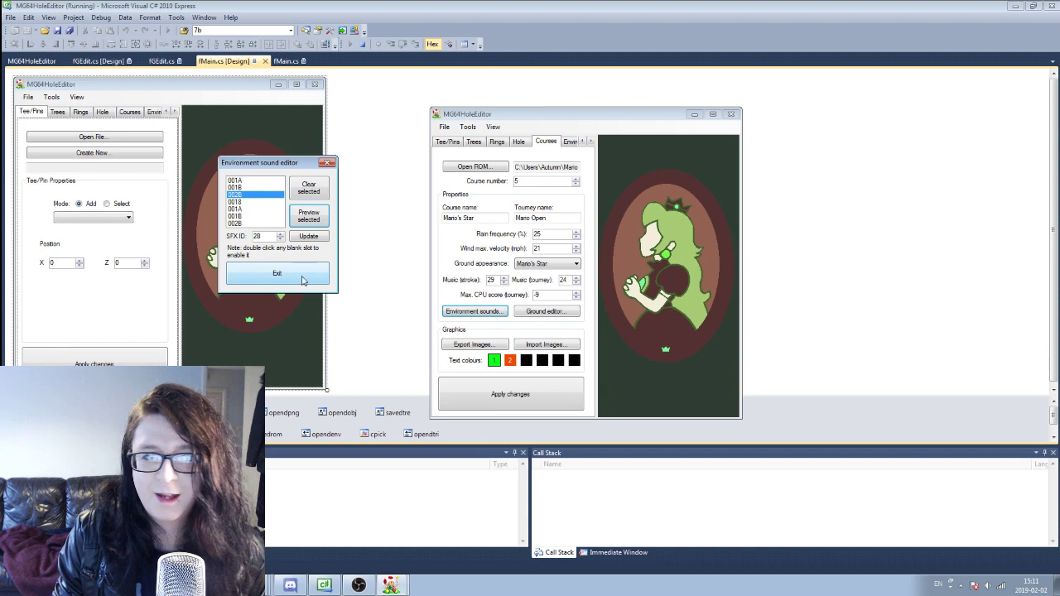
pyautogui.click(276, 273)
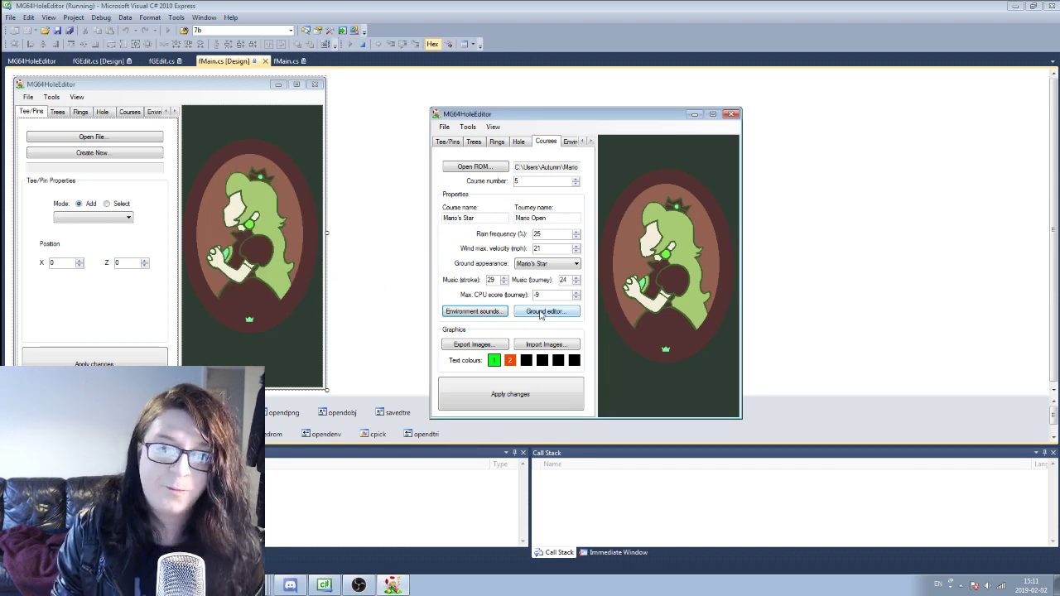
# Export the images of course 5 to the resources folder inside Demo
pyautogui.click(480, 345)
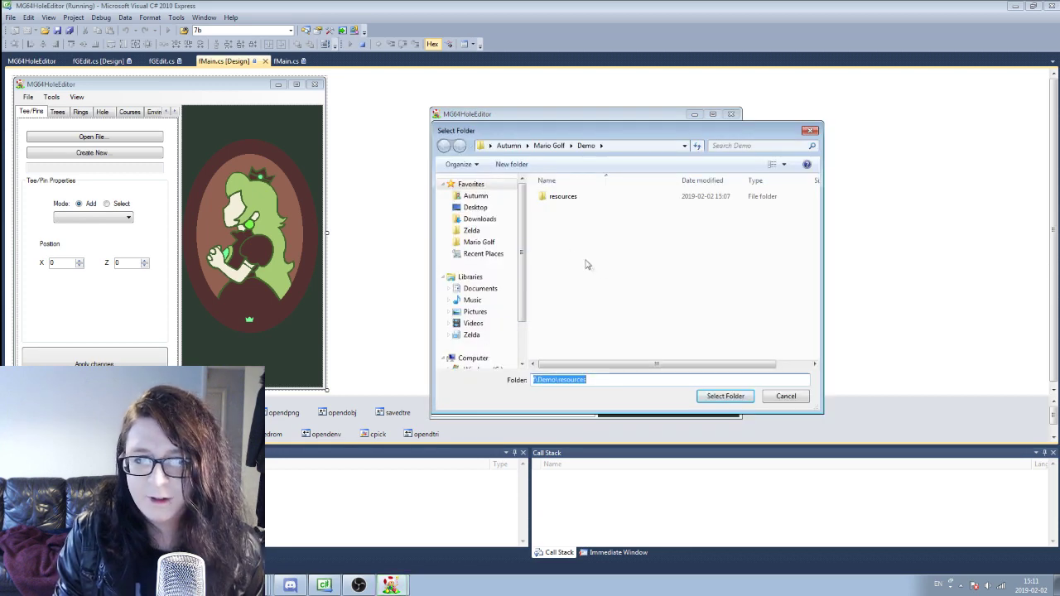
pyautogui.click(713, 396)
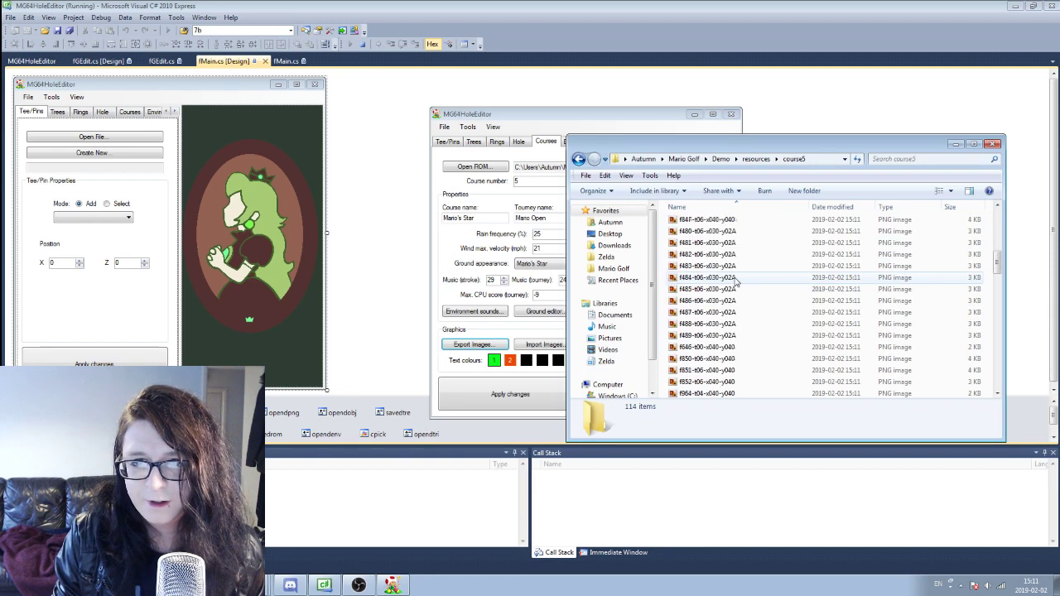
# View the exported course5 image f4BF-t06-x200-y040 in Windows Photo Viewer
pyautogui.click(708, 224)
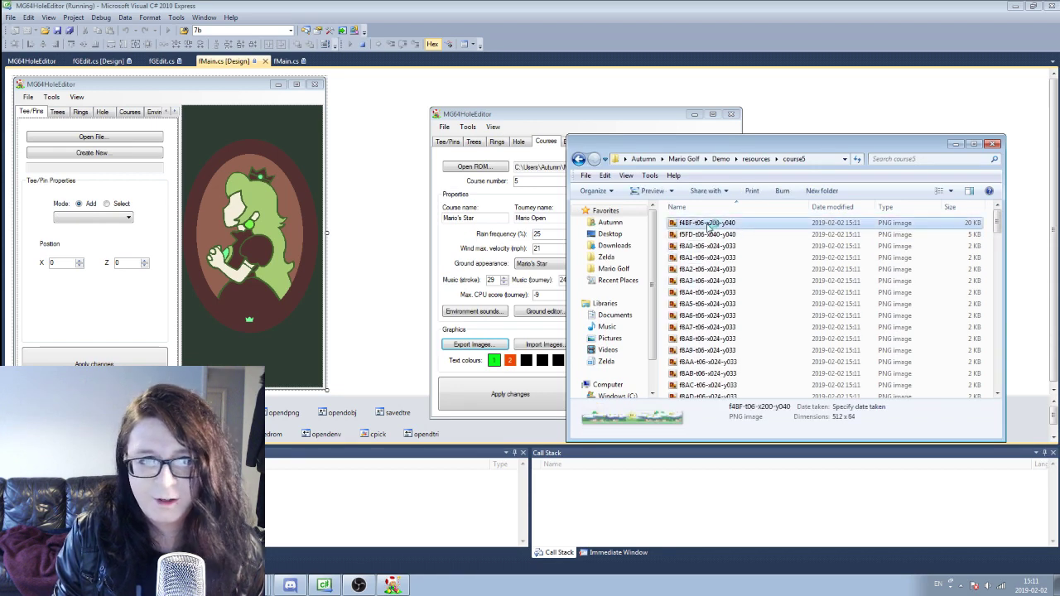
pyautogui.doubleClick(708, 223)
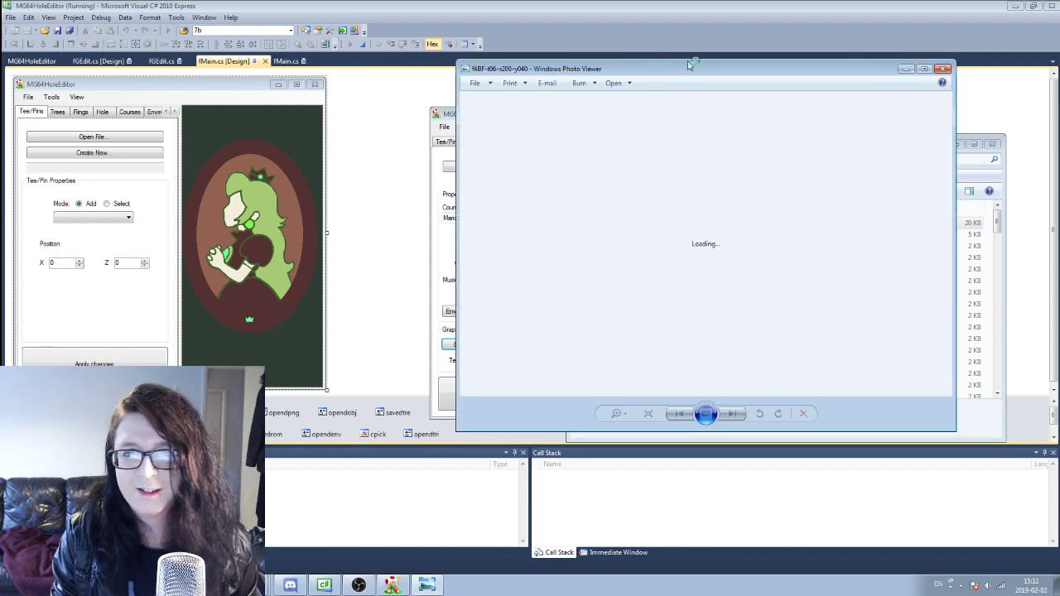
pyautogui.moveTo(688, 63); pyautogui.dragTo(617, 90)
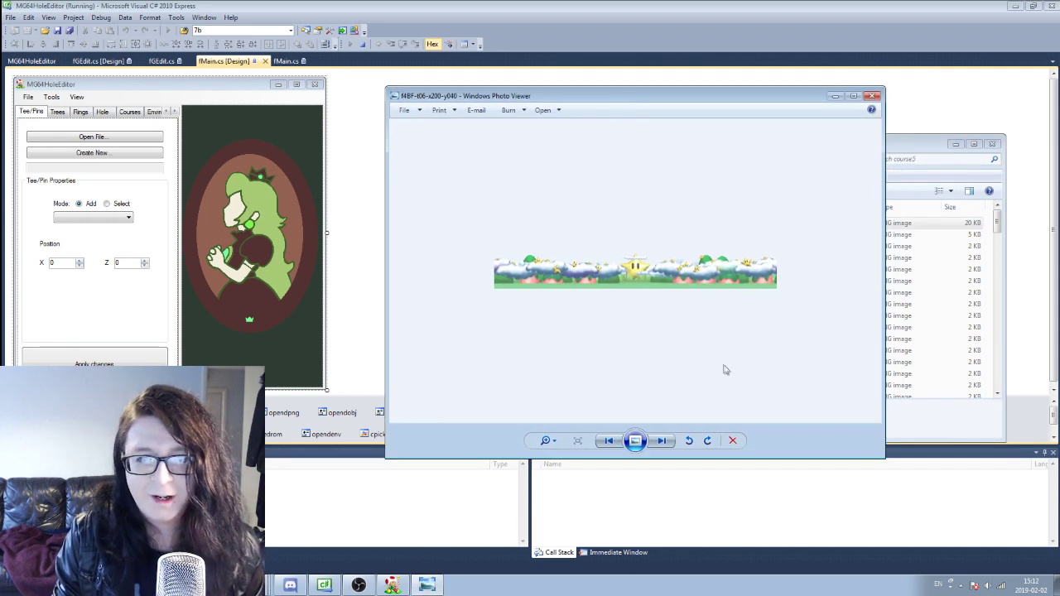
# Look through the exported course5 images one after another, and close the image viewer and the course5 folder window
pyautogui.click(661, 441)
pyautogui.click(661, 441)
pyautogui.click(662, 441)
pyautogui.click(661, 442)
pyautogui.click(662, 442)
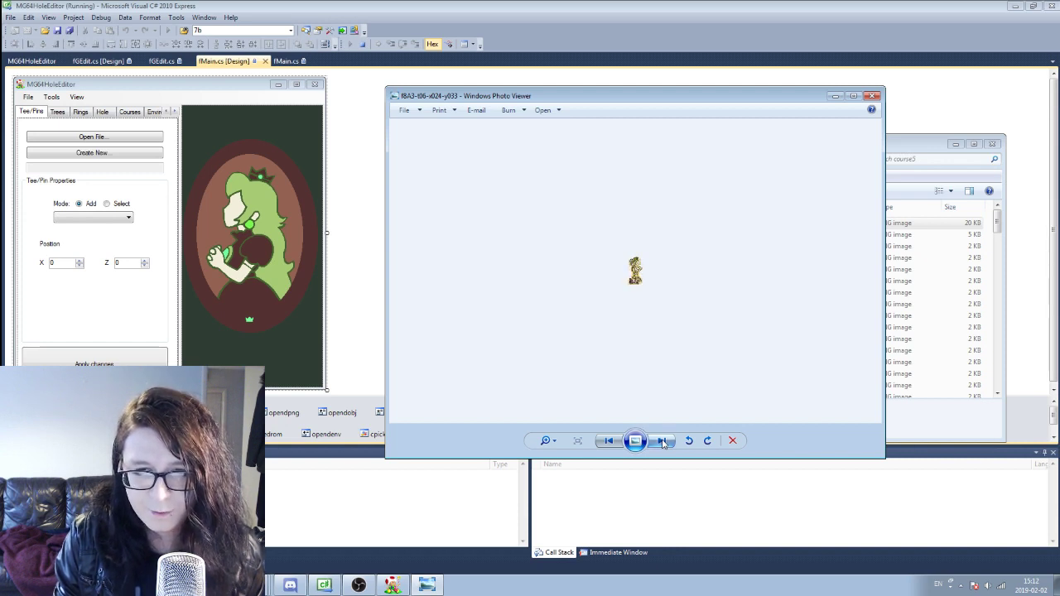
pyautogui.click(661, 442)
pyautogui.click(662, 441)
pyautogui.click(661, 441)
pyautogui.click(662, 441)
pyautogui.click(661, 441)
pyautogui.click(661, 441)
pyautogui.click(662, 441)
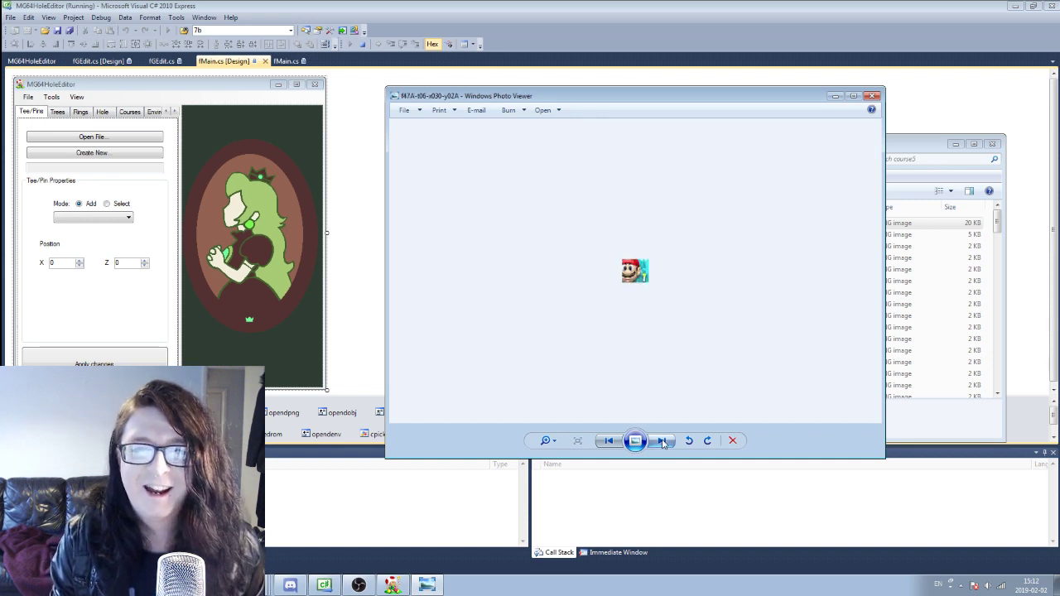
pyautogui.click(661, 441)
pyautogui.click(662, 441)
pyautogui.click(661, 441)
pyautogui.click(662, 442)
pyautogui.click(662, 441)
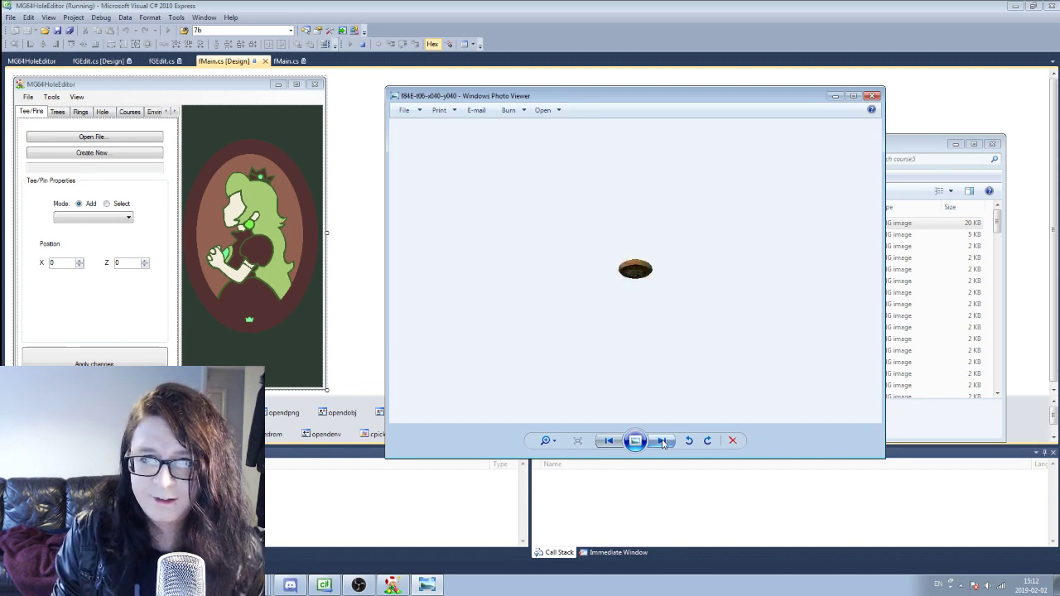
pyautogui.click(662, 442)
pyautogui.click(661, 442)
pyautogui.click(661, 442)
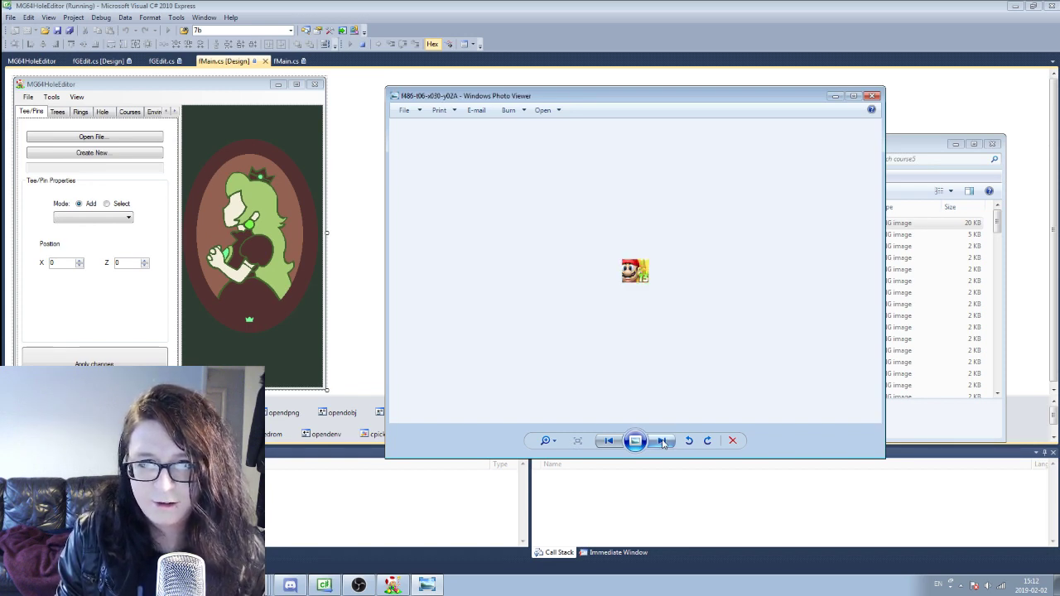
pyautogui.click(662, 442)
pyautogui.click(662, 441)
pyautogui.click(662, 441)
pyautogui.click(662, 442)
pyautogui.click(662, 442)
pyautogui.click(662, 441)
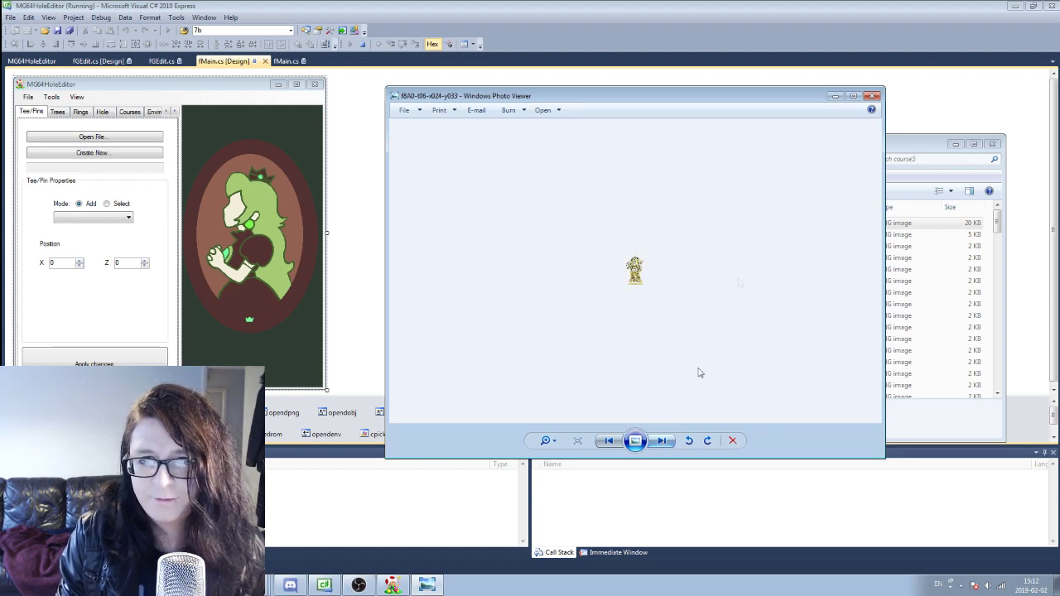
pyautogui.click(872, 96)
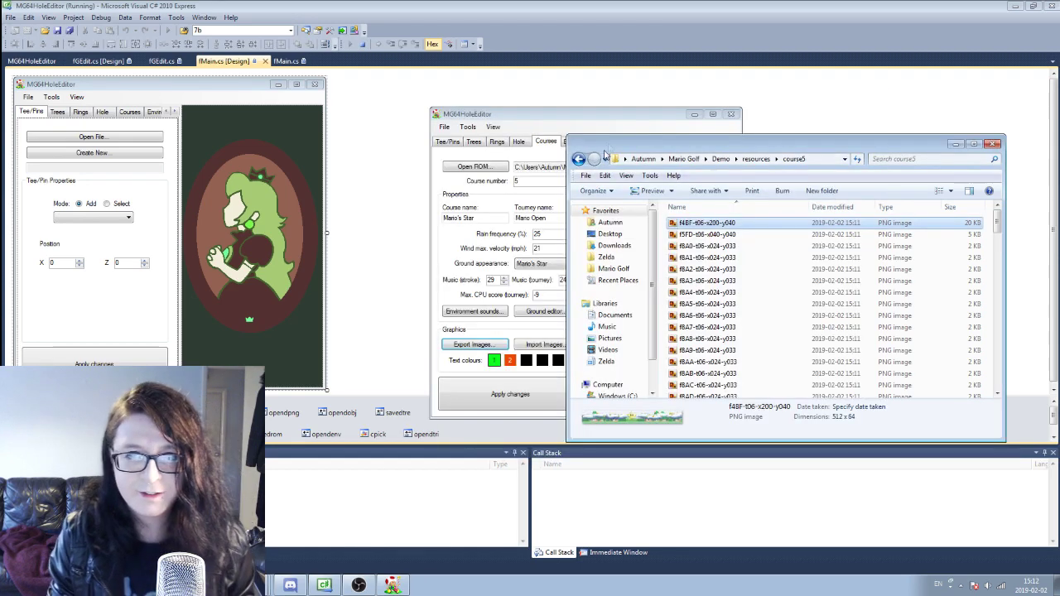
pyautogui.click(996, 145)
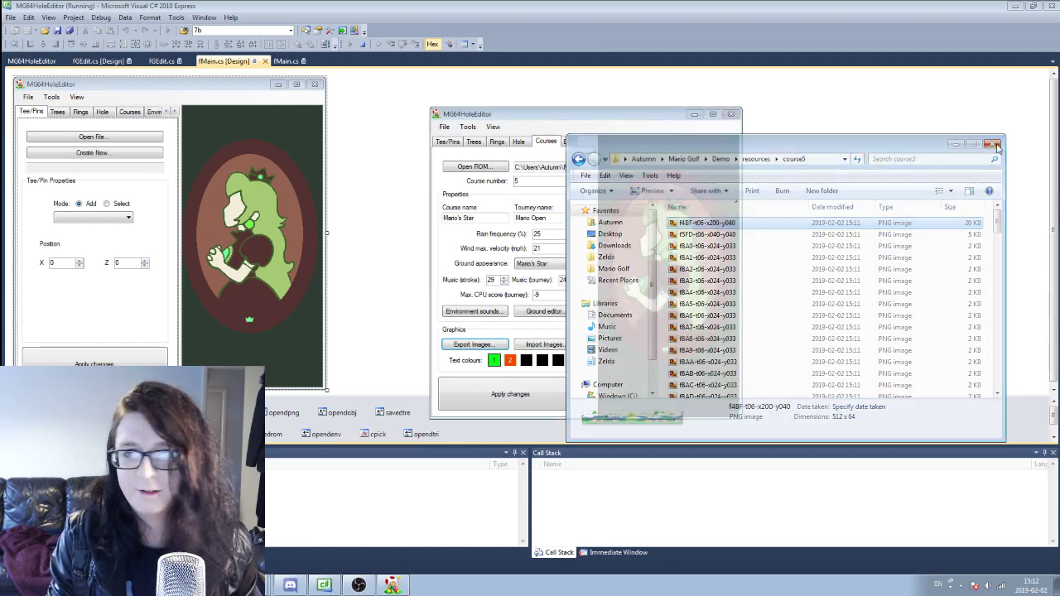
# Open the Ground editor over the main window and examine Fairway's swap targets and the list of ground types, leaving swapping disabled
pyautogui.click(547, 311)
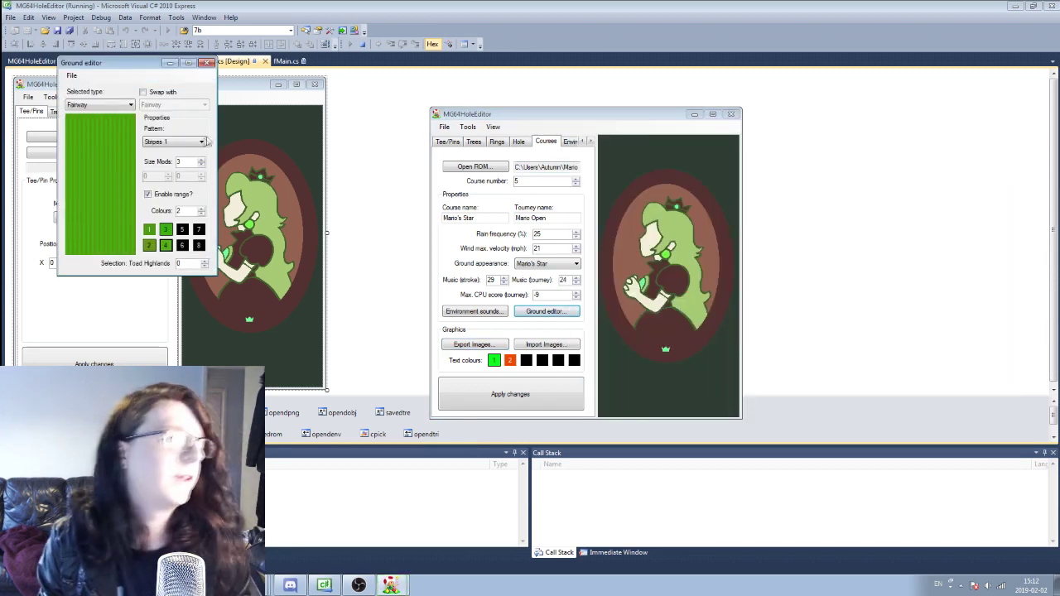
pyautogui.moveTo(133, 67); pyautogui.dragTo(520, 155)
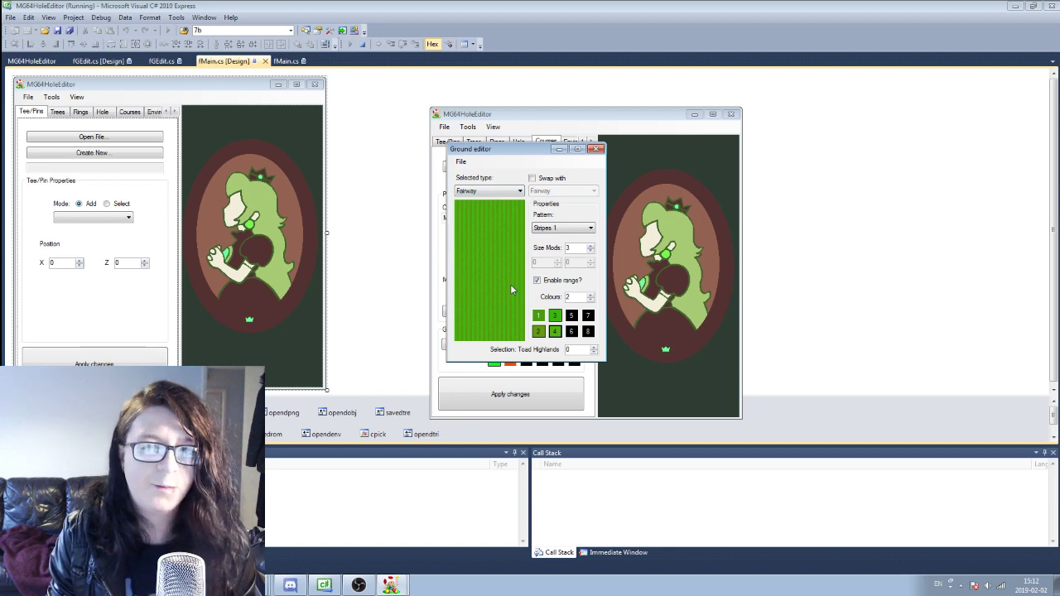
pyautogui.click(532, 179)
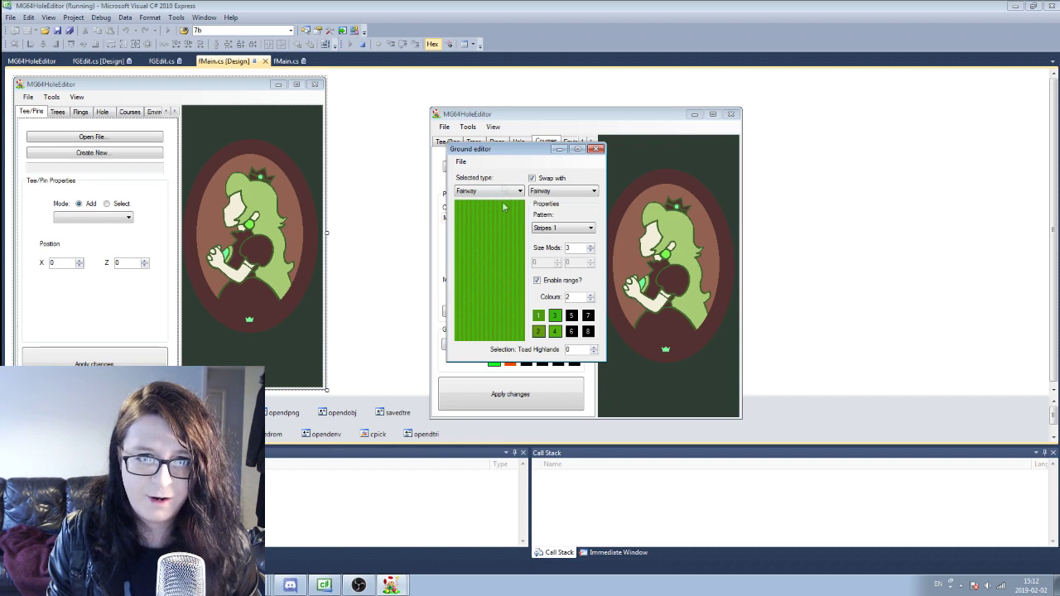
pyautogui.click(560, 191)
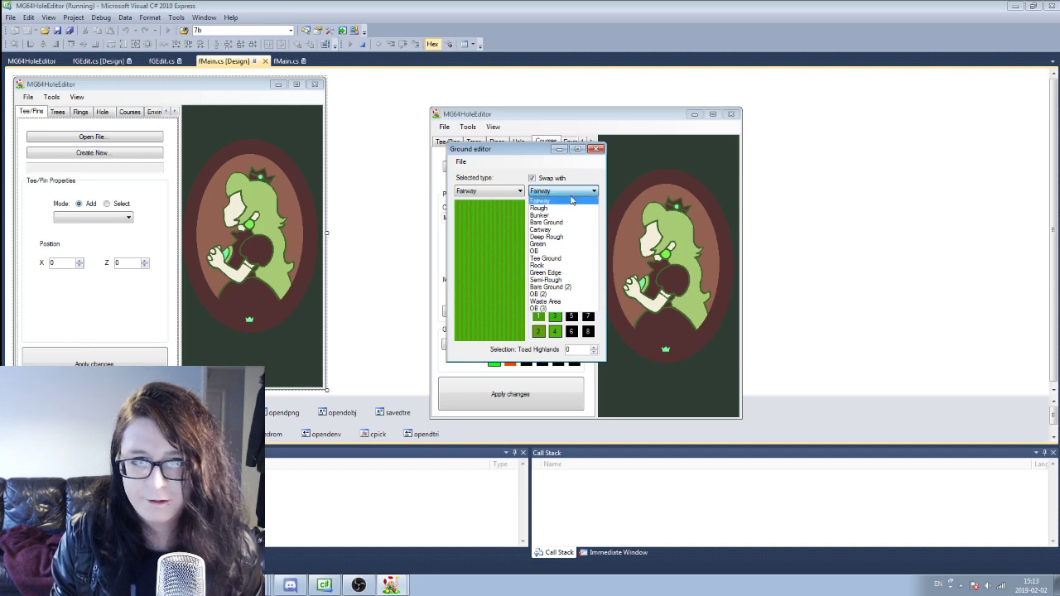
pyautogui.click(570, 200)
pyautogui.click(531, 178)
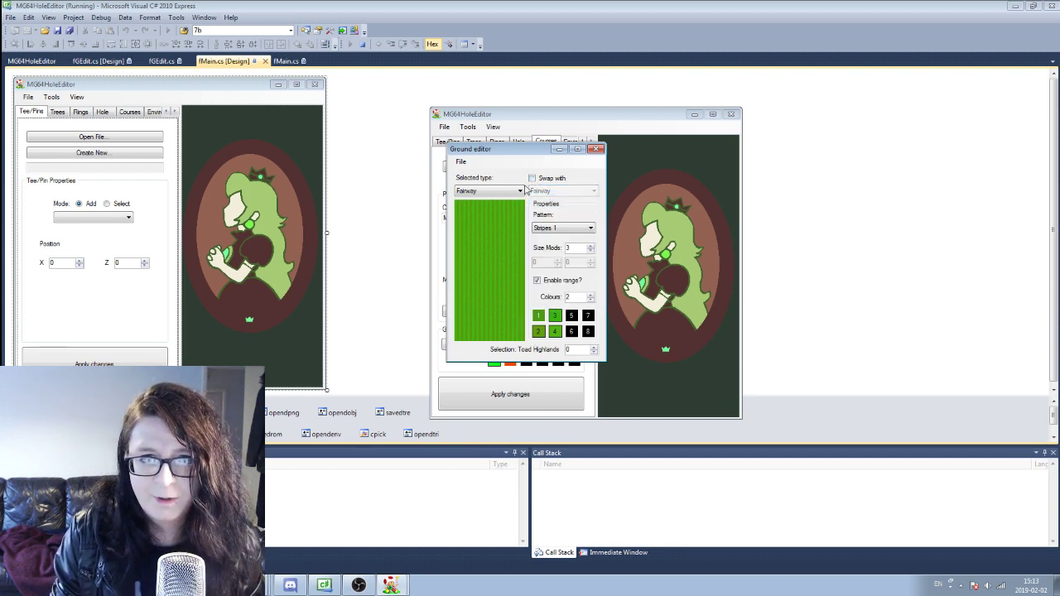
pyautogui.click(507, 191)
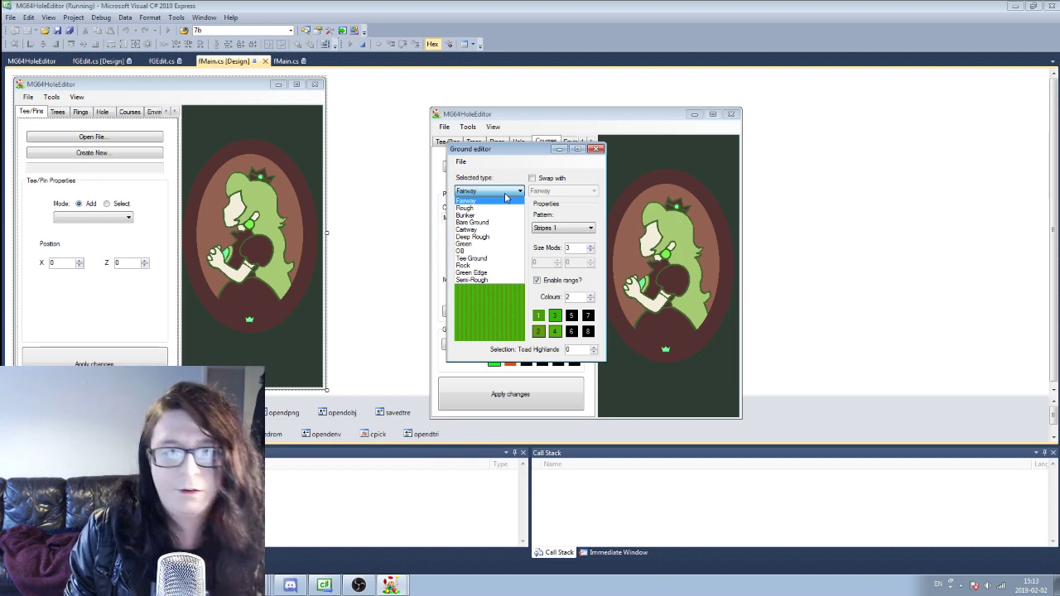
pyautogui.click(486, 195)
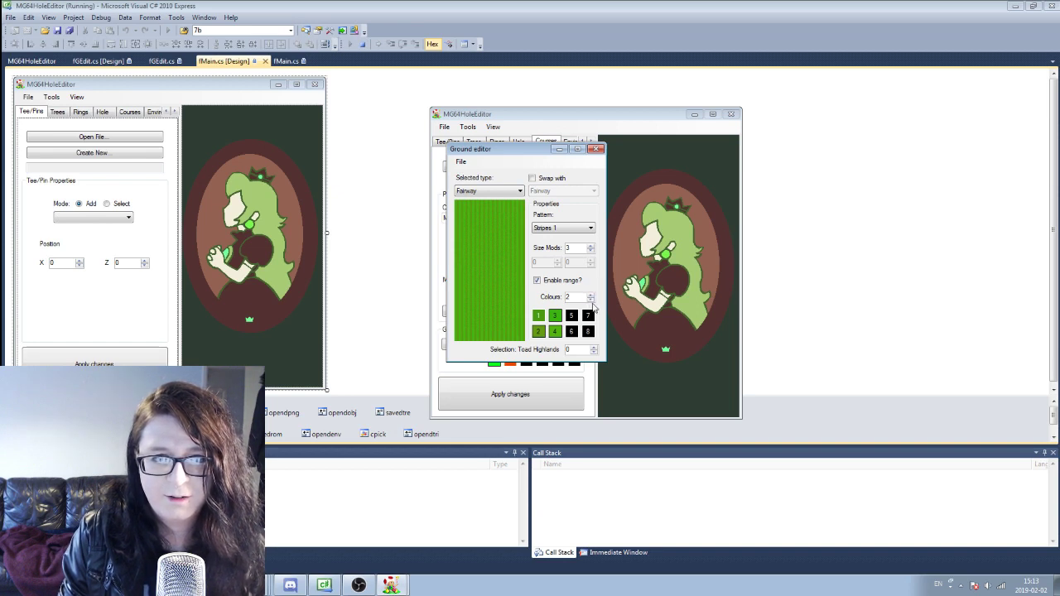
# Set the ground selection to 2, Shy Guy Desert, select the Deep Rough type, and examine its available swap targets
pyautogui.click(593, 348)
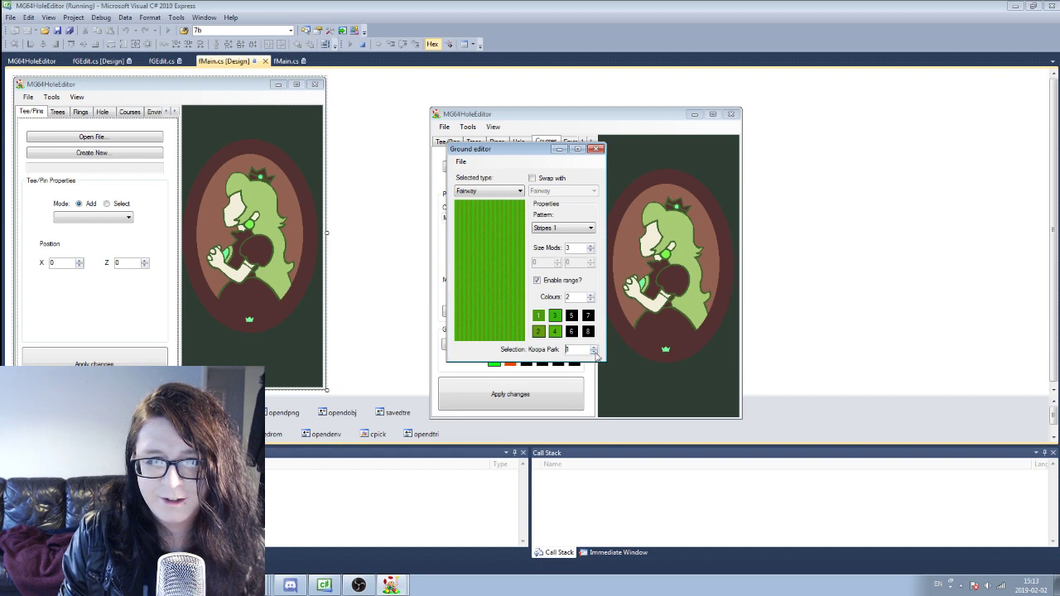
pyautogui.click(594, 349)
pyautogui.click(492, 191)
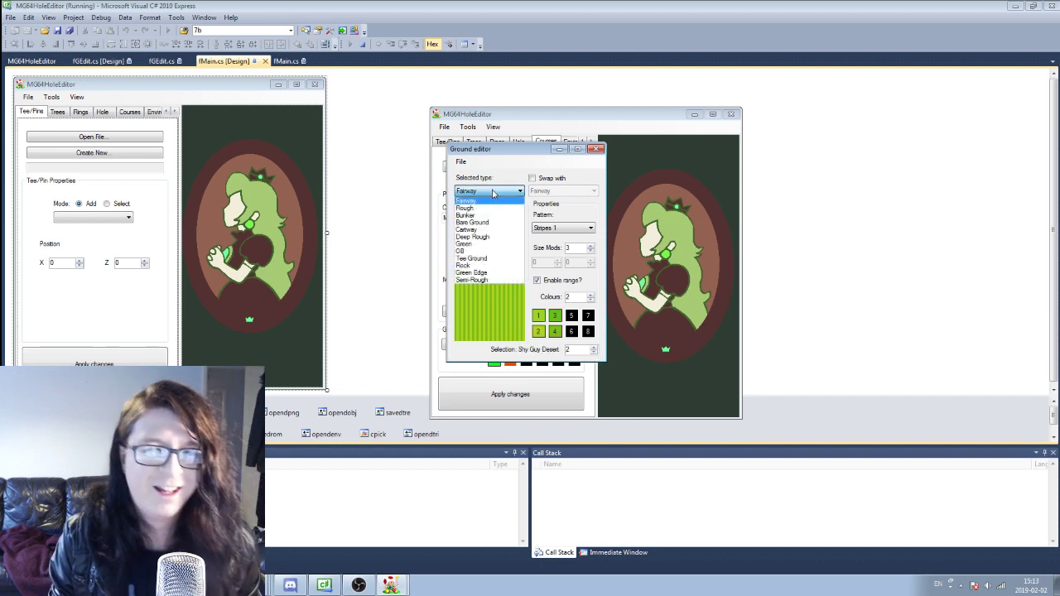
pyautogui.click(487, 238)
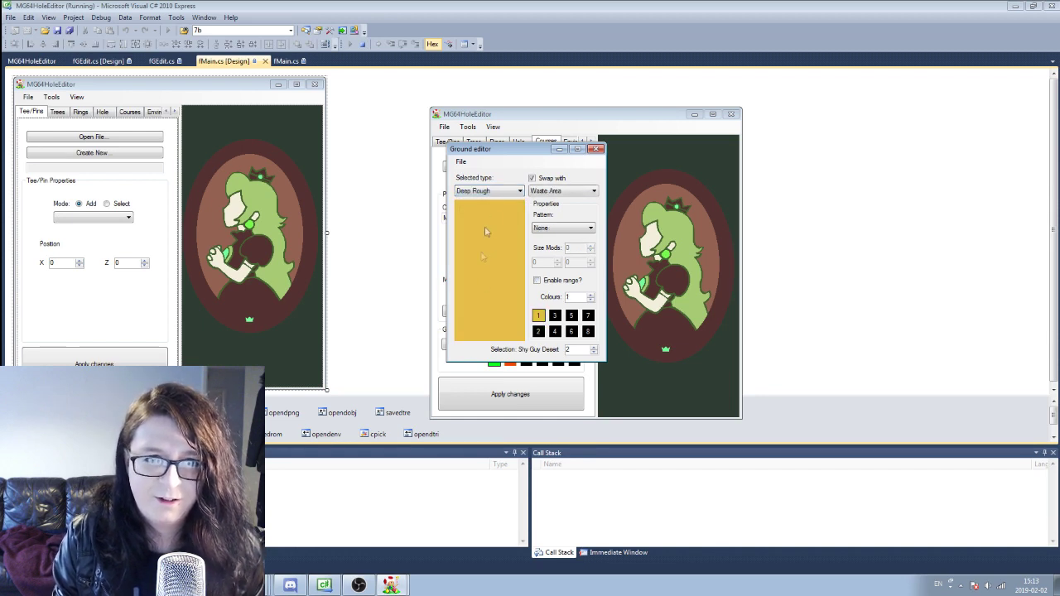
pyautogui.click(554, 192)
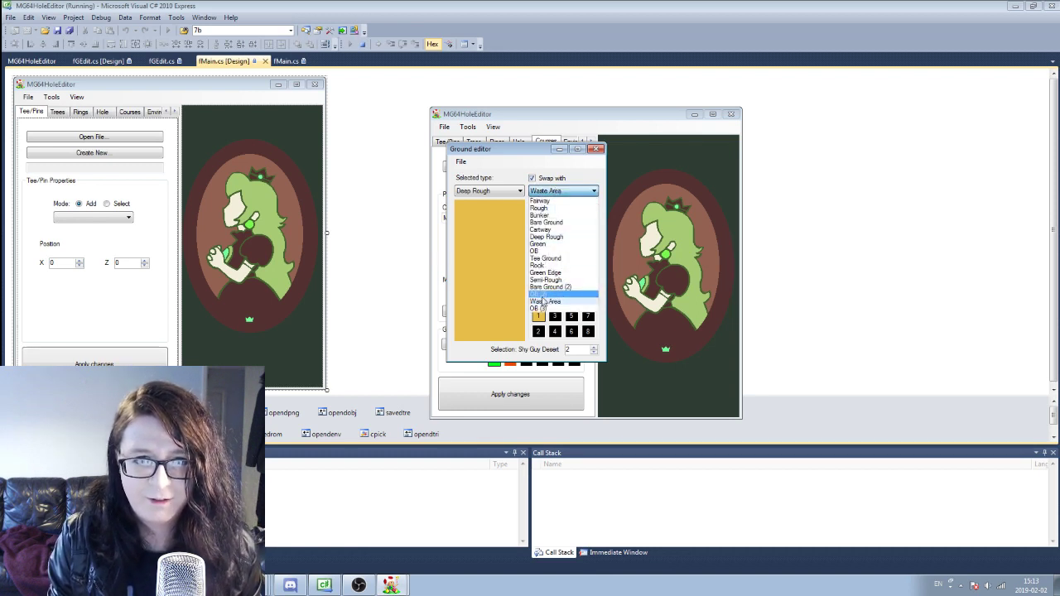
pyautogui.click(569, 191)
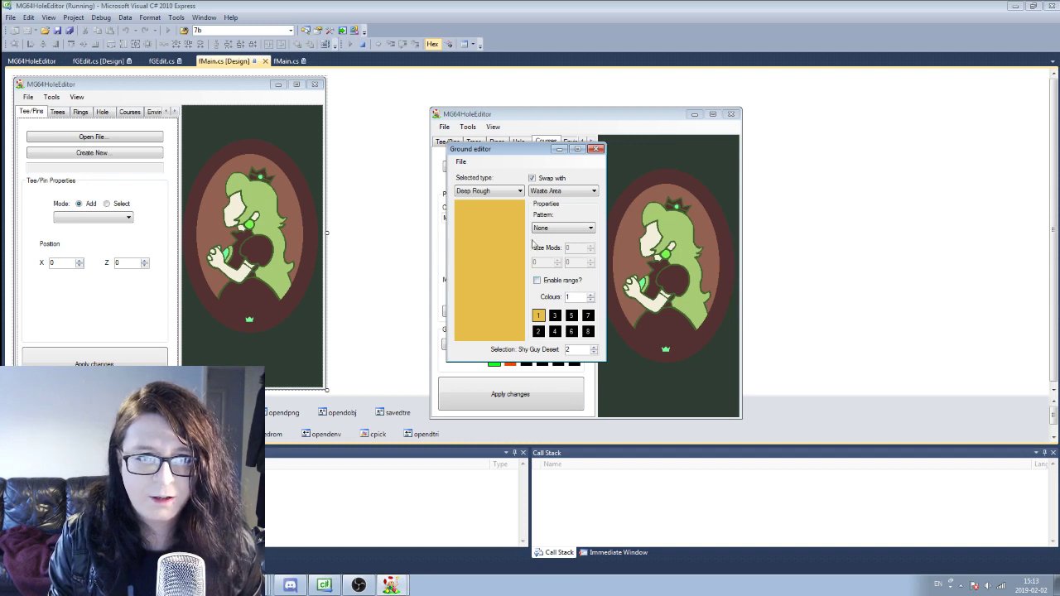
# Check the Ground editor's file commands without running any, and set Deep Rough's pattern to Gradient 1
pyautogui.click(460, 162)
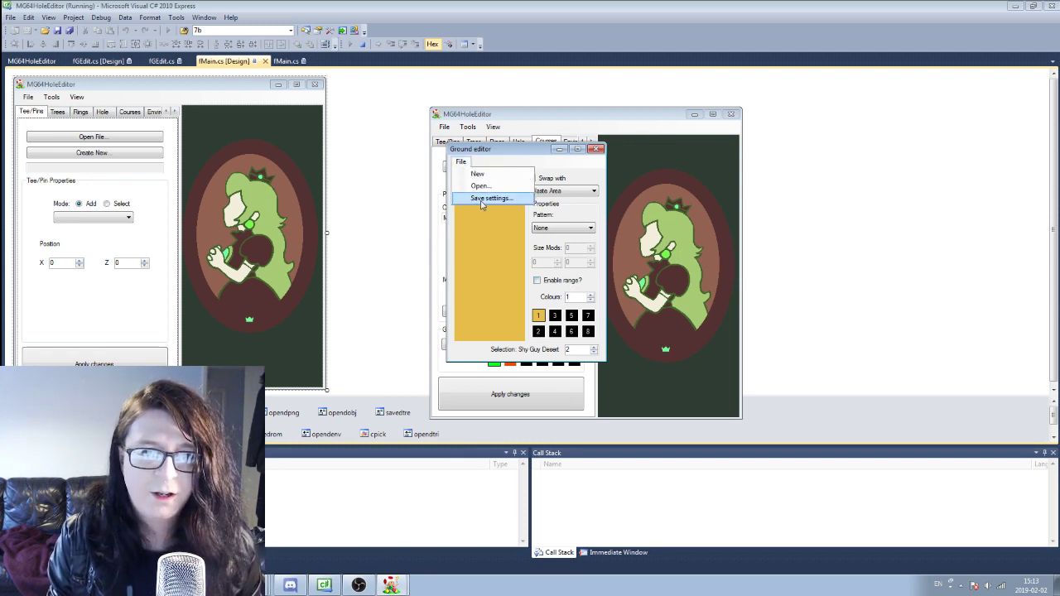
pyautogui.click(492, 150)
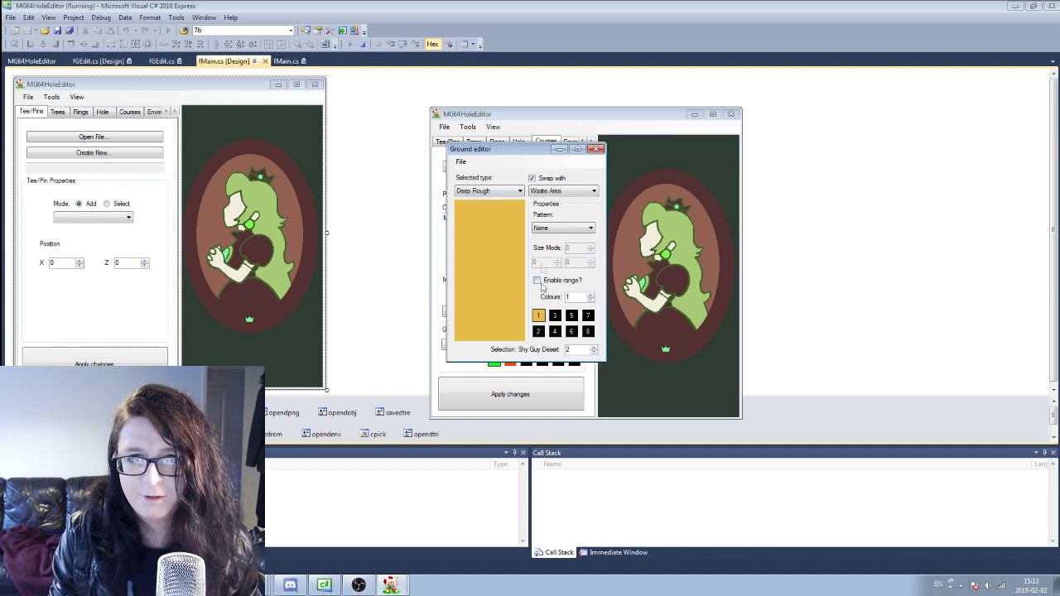
pyautogui.click(568, 229)
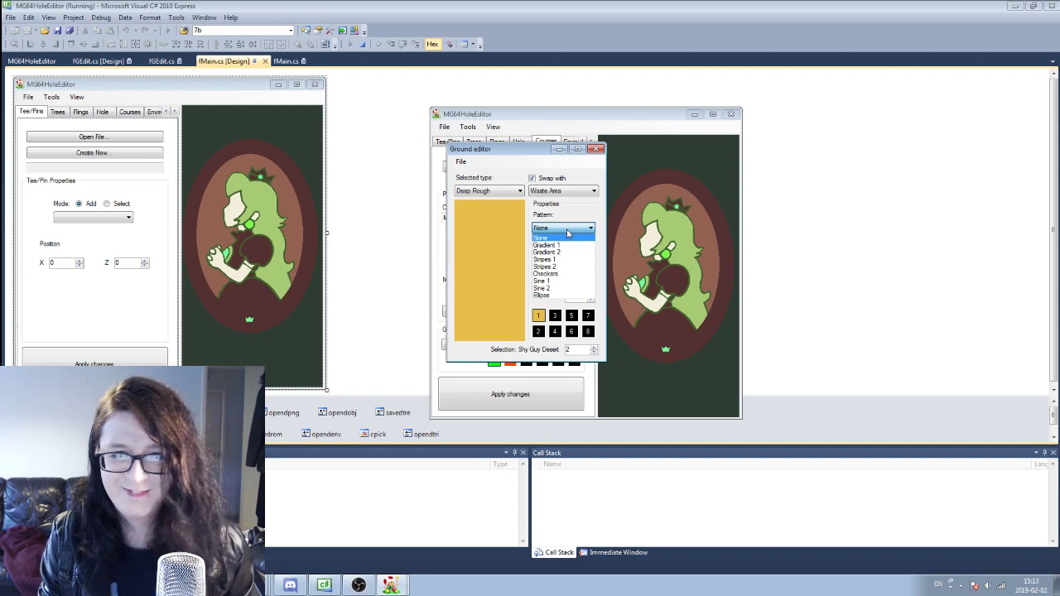
pyautogui.click(557, 245)
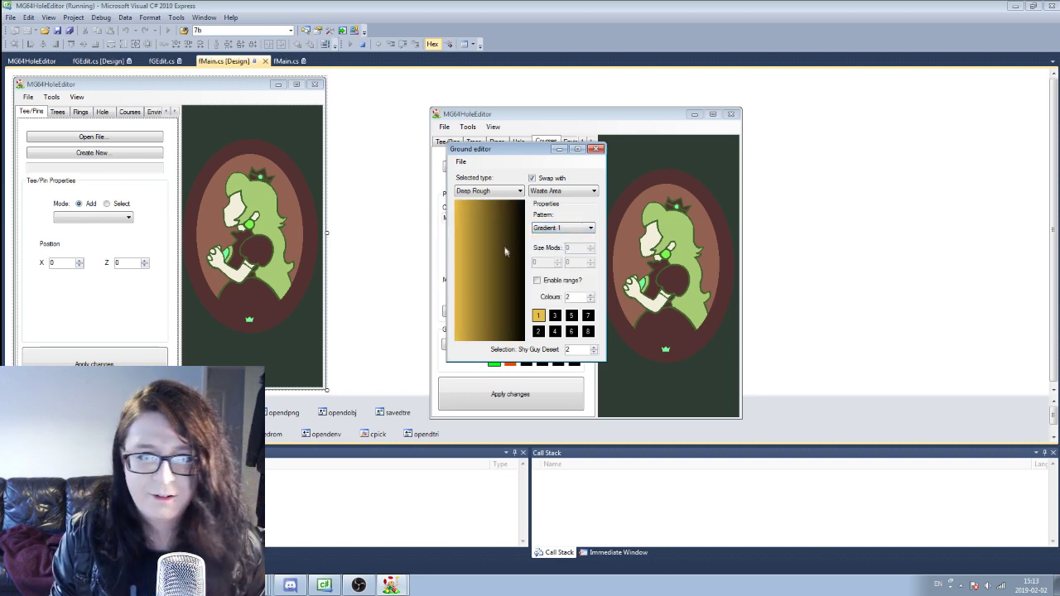
# Switch to the Fairway ground type and try the Gradient 1 and Gradient 2 patterns on it
pyautogui.click(493, 190)
pyautogui.click(492, 200)
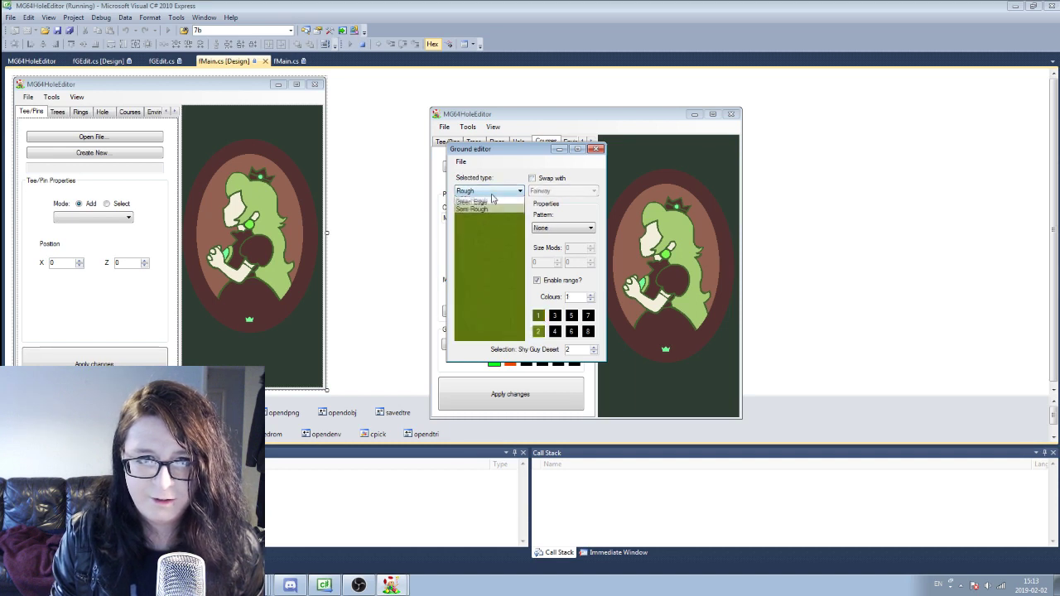
pyautogui.click(484, 217)
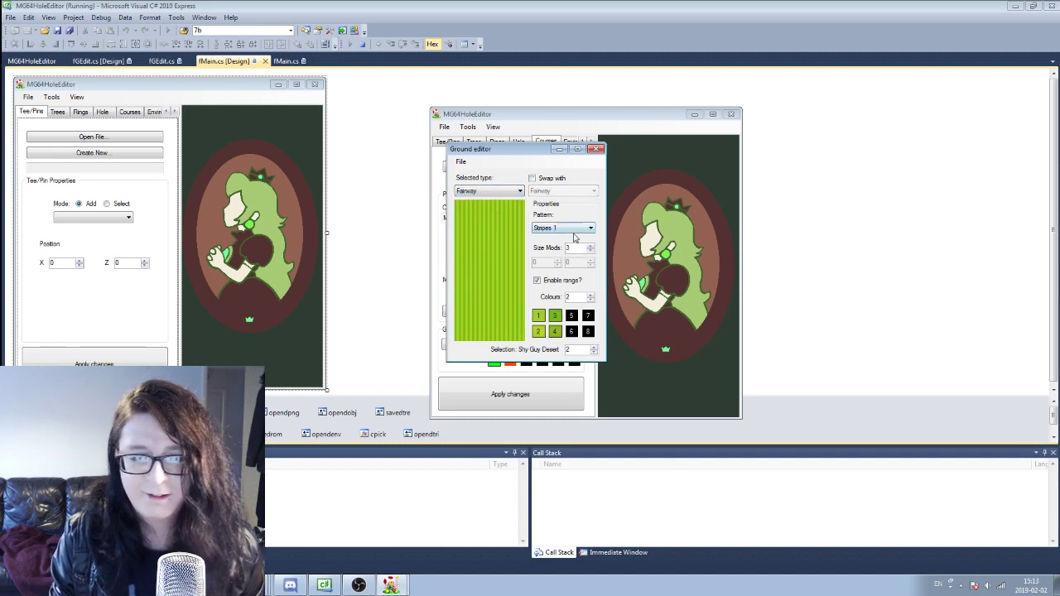
pyautogui.click(570, 230)
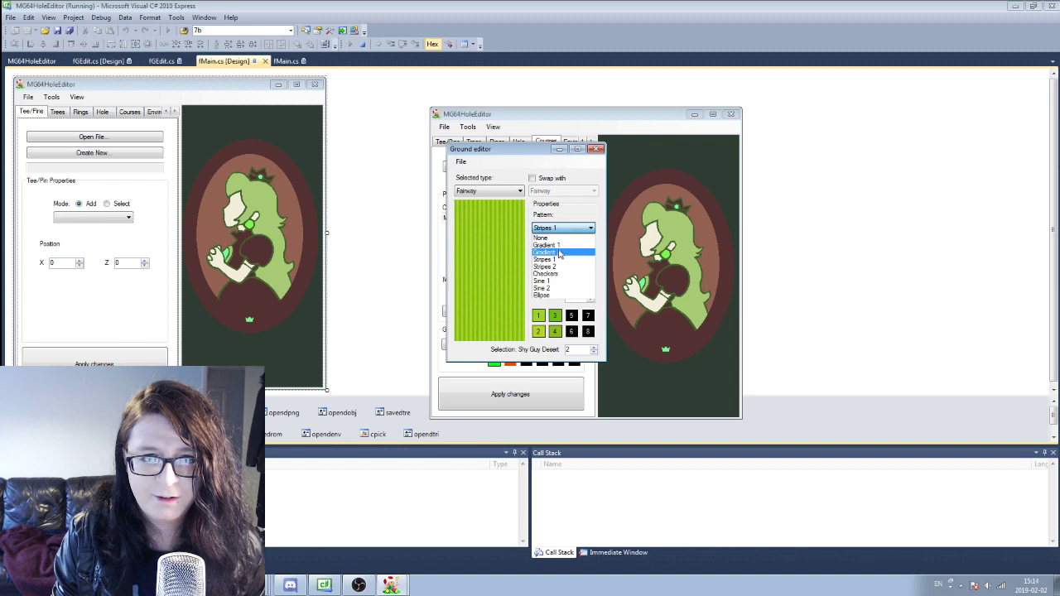
pyautogui.click(558, 245)
pyautogui.click(578, 232)
pyautogui.click(564, 253)
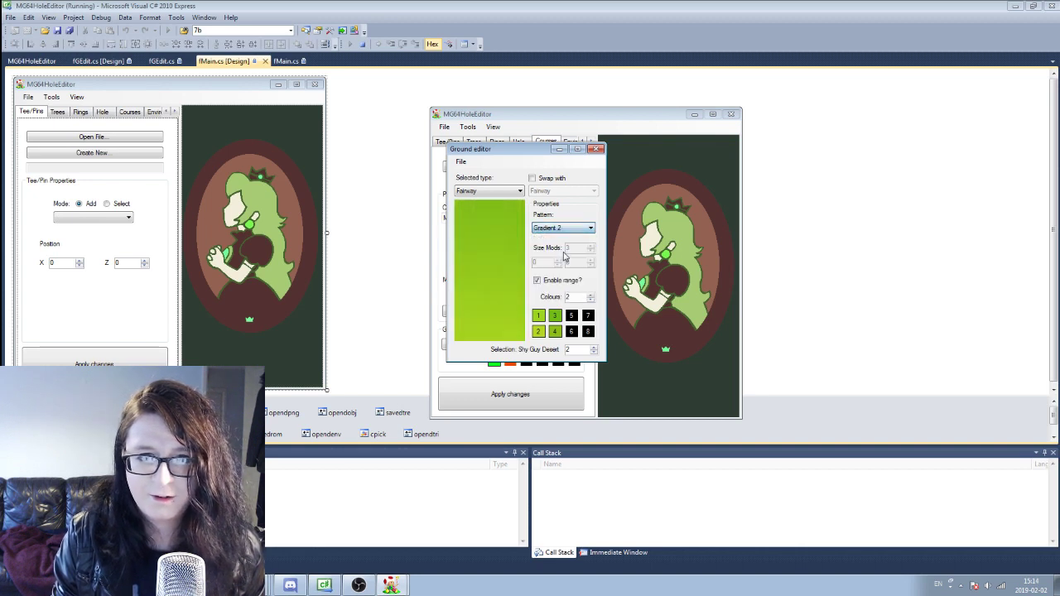
# Try the Stripes 2 and Checkers patterns on Fairway, with a second size modifier of 7 for Checkers
pyautogui.click(578, 230)
pyautogui.click(561, 269)
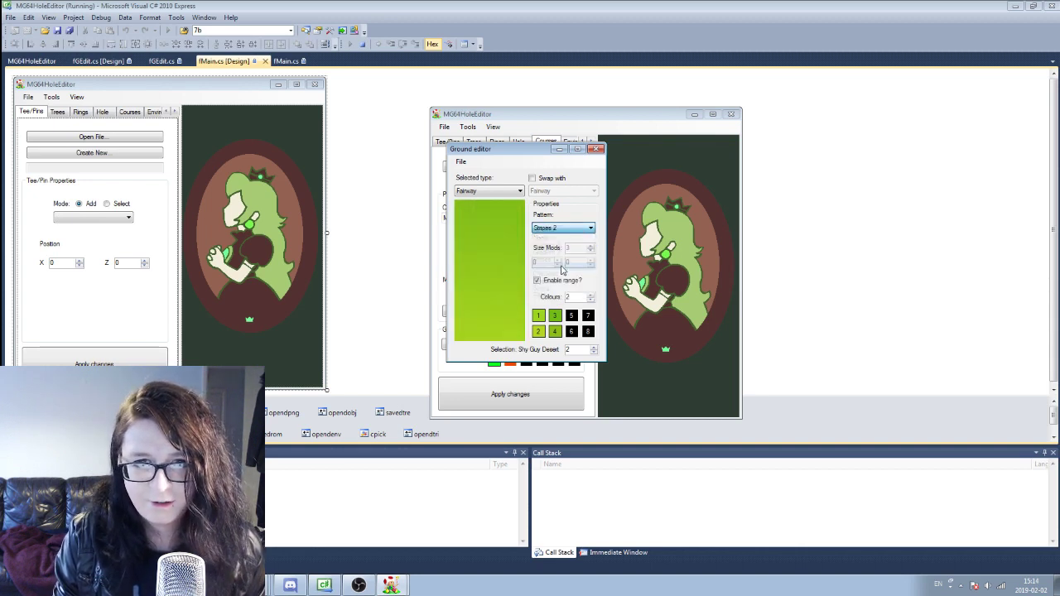
pyautogui.click(576, 231)
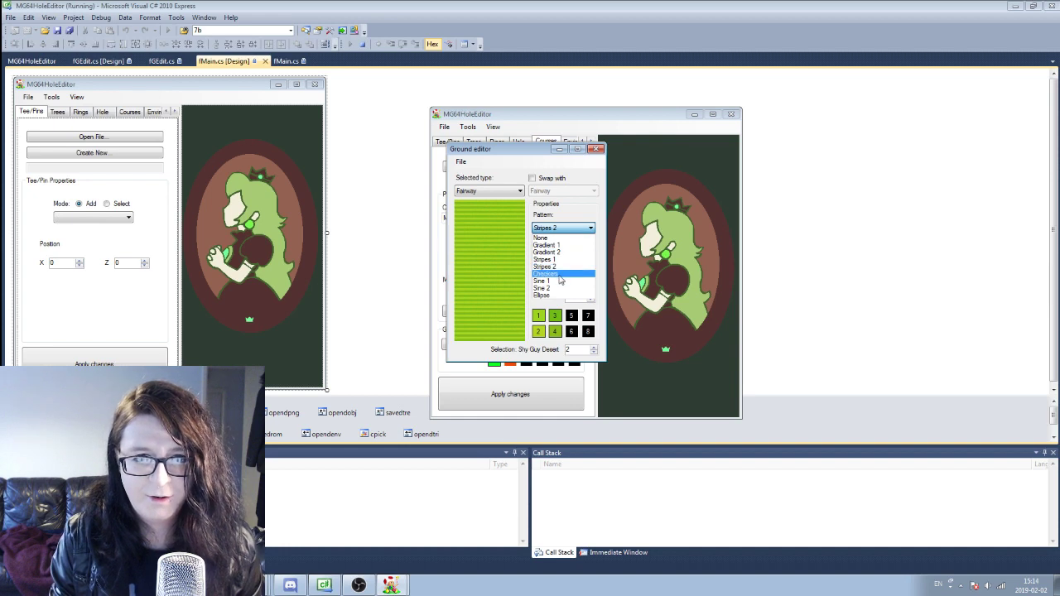
pyautogui.click(560, 275)
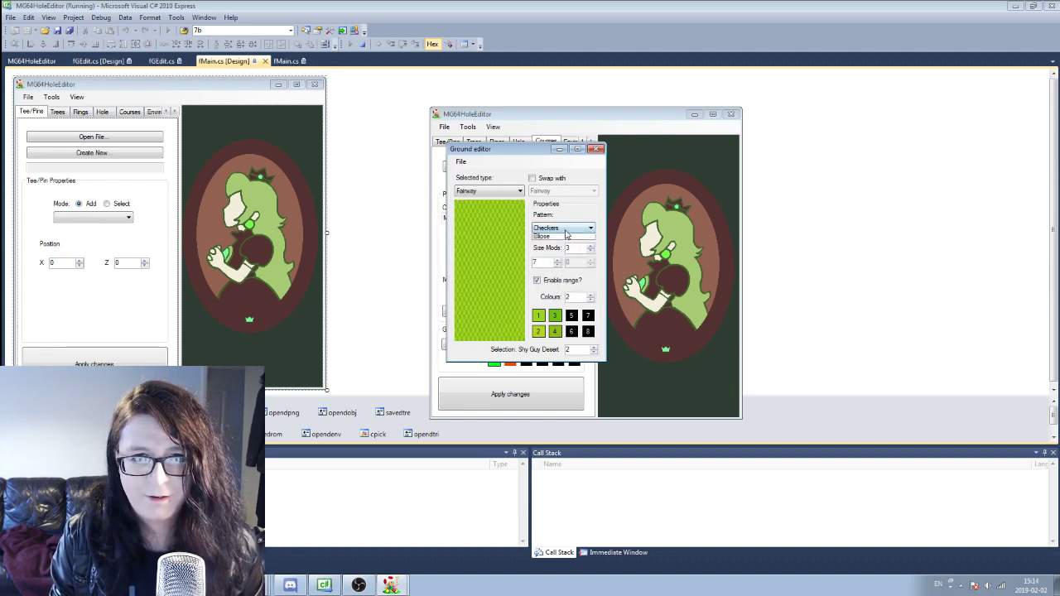
# Apply the Sine 1 pattern to Fairway and raise its third size modifier to 14
pyautogui.click(576, 229)
pyautogui.click(550, 284)
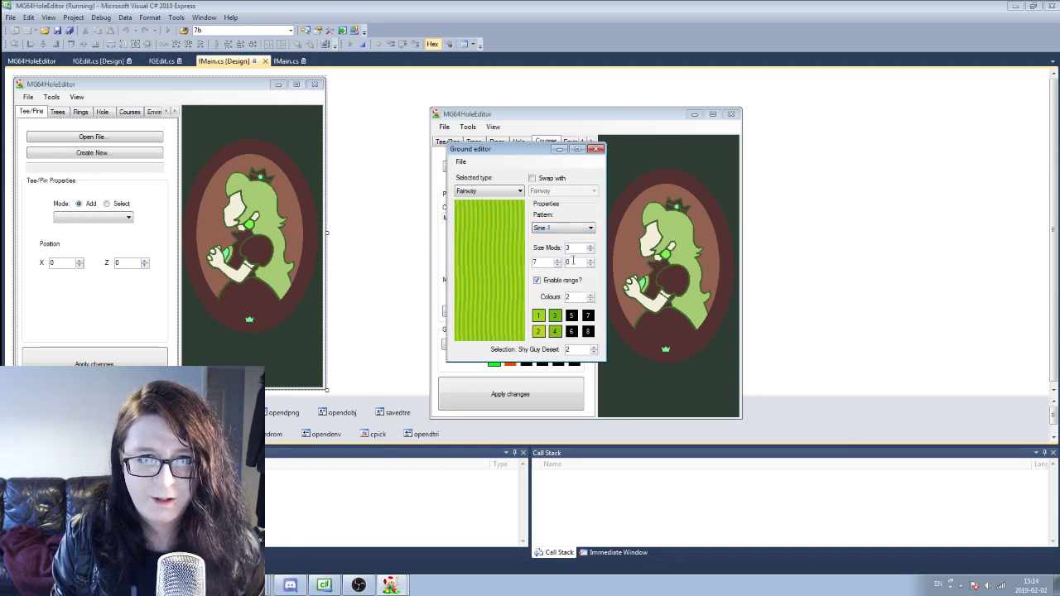
pyautogui.click(590, 261)
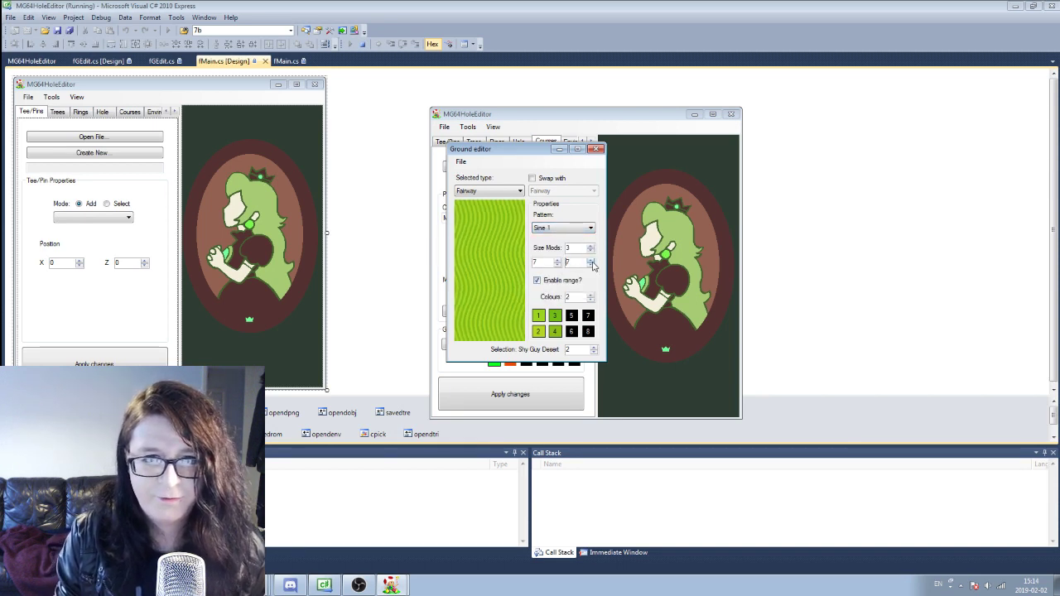
pyautogui.click(590, 261)
pyautogui.click(590, 261)
# Try lower and higher second size modifiers for Fairway, ending at 14, and change the pattern to Sine 2
pyautogui.click(557, 265)
pyautogui.click(557, 265)
pyautogui.click(557, 265)
pyautogui.click(557, 259)
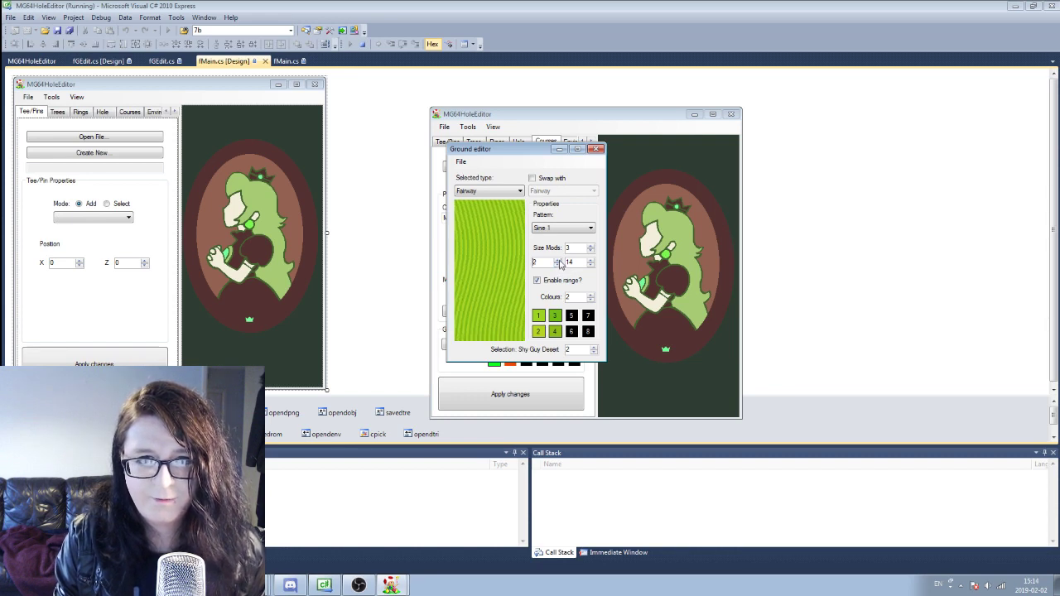
pyautogui.click(558, 259)
pyautogui.click(558, 259)
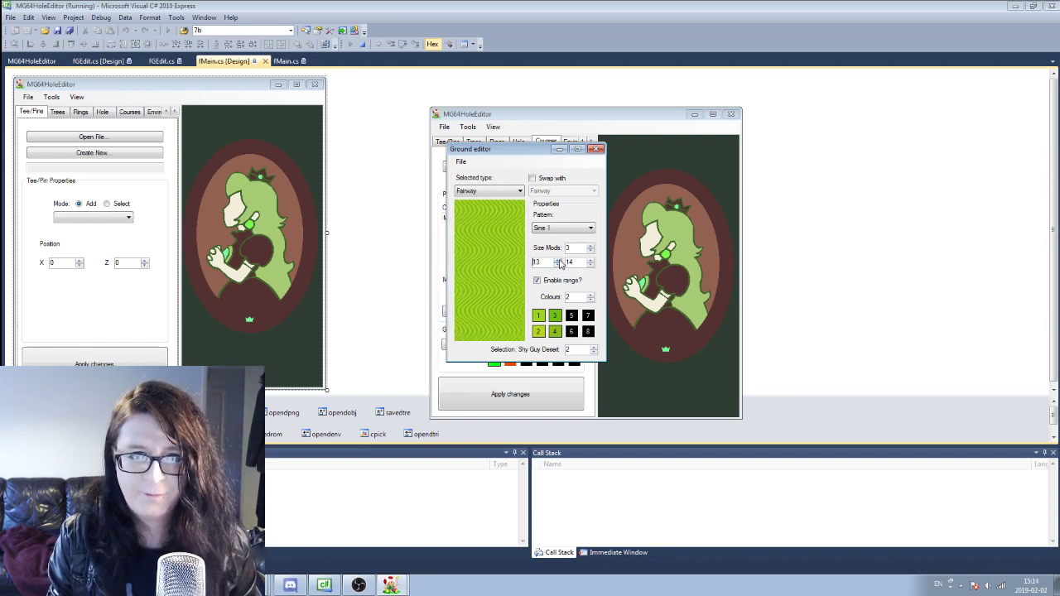
pyautogui.click(563, 228)
pyautogui.click(543, 288)
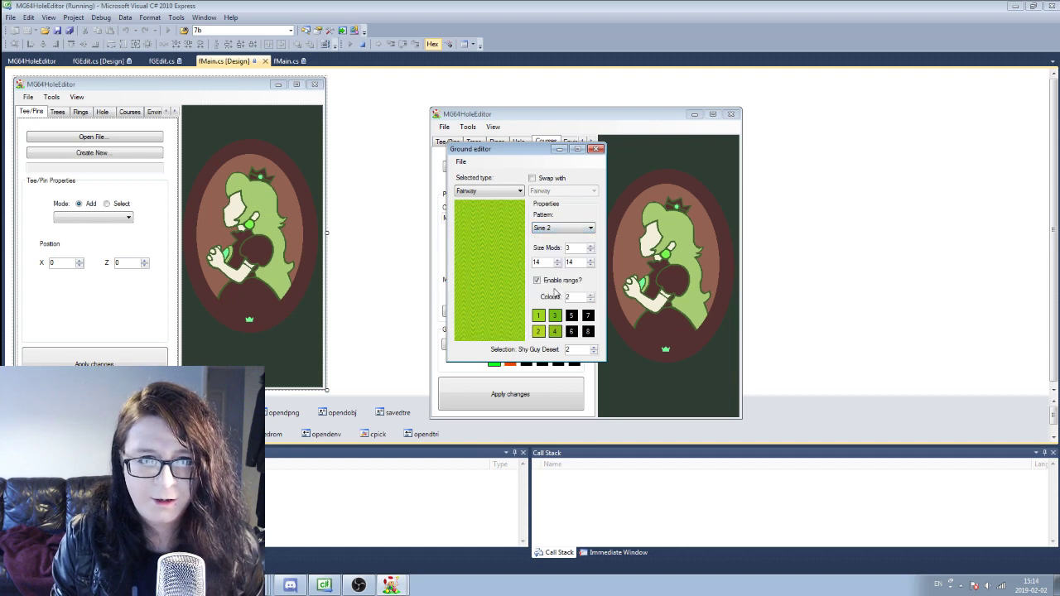
# Apply the Ellipse pattern to Fairway and lower its third size modifier to 1
pyautogui.click(571, 230)
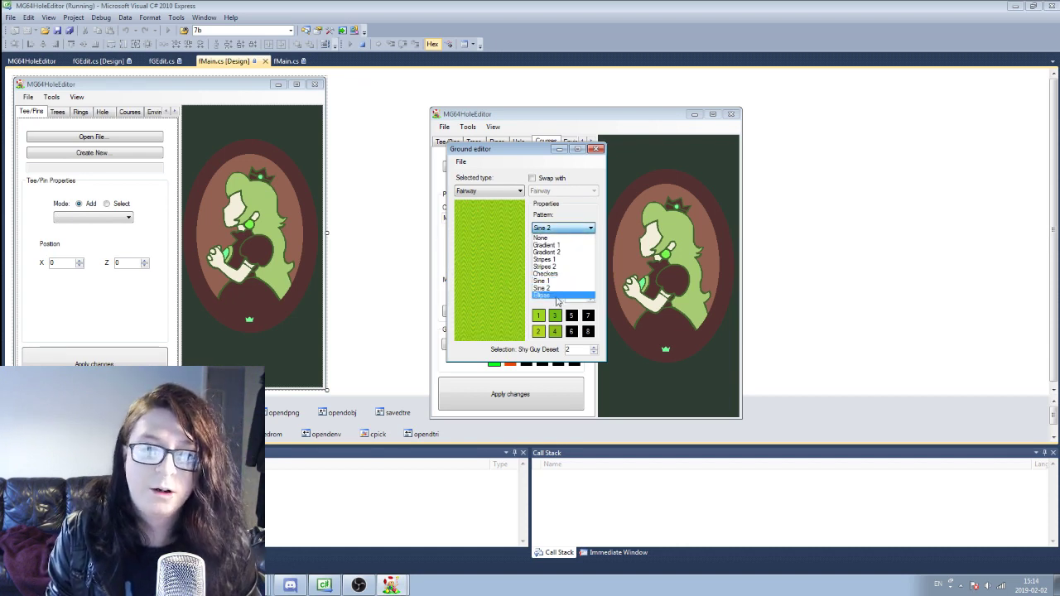
pyautogui.click(559, 296)
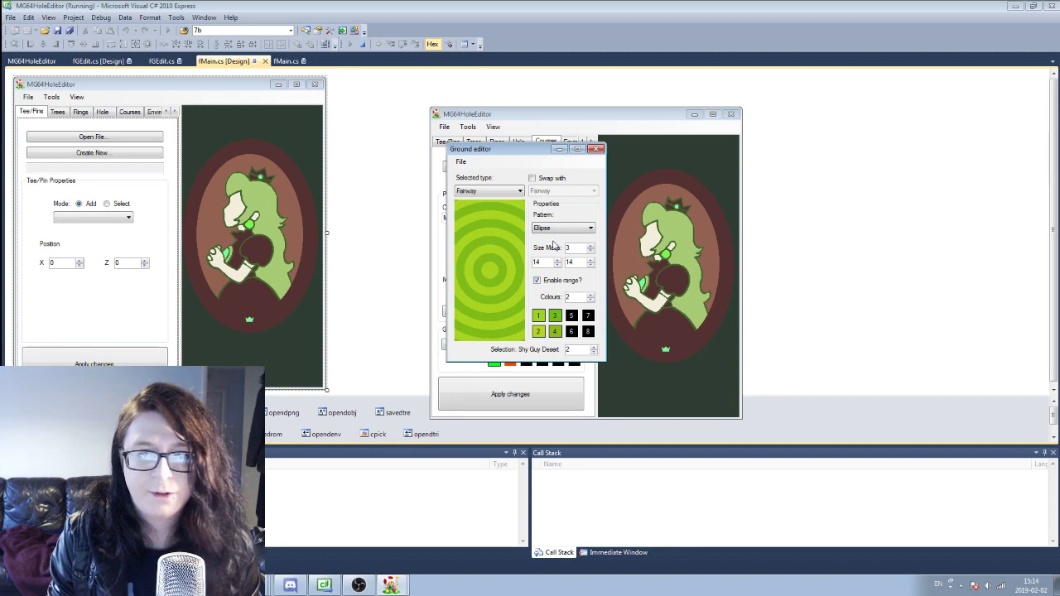
pyautogui.click(590, 265)
pyautogui.click(590, 265)
pyautogui.click(591, 266)
pyautogui.click(591, 266)
pyautogui.click(592, 265)
pyautogui.click(592, 265)
pyautogui.click(591, 265)
pyautogui.click(591, 266)
pyautogui.click(591, 266)
pyautogui.click(591, 266)
pyautogui.click(591, 266)
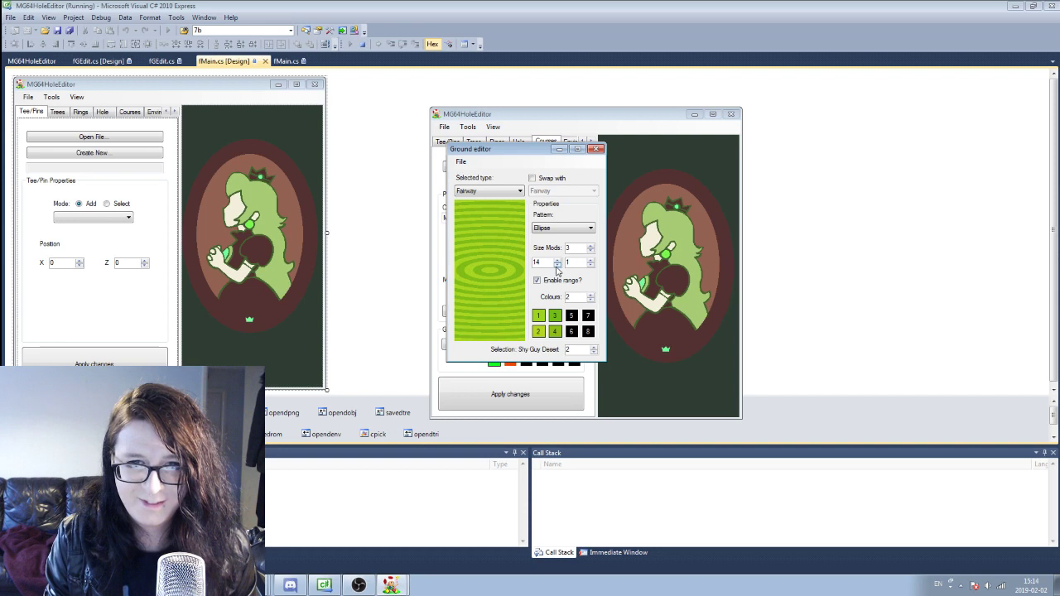
# Lower the second size modifier of Fairway's Ellipse pattern to 3
pyautogui.click(557, 265)
pyautogui.click(557, 266)
pyautogui.click(557, 266)
pyautogui.click(558, 266)
pyautogui.click(557, 266)
pyautogui.click(557, 266)
pyautogui.click(557, 265)
pyautogui.click(557, 265)
pyautogui.click(558, 266)
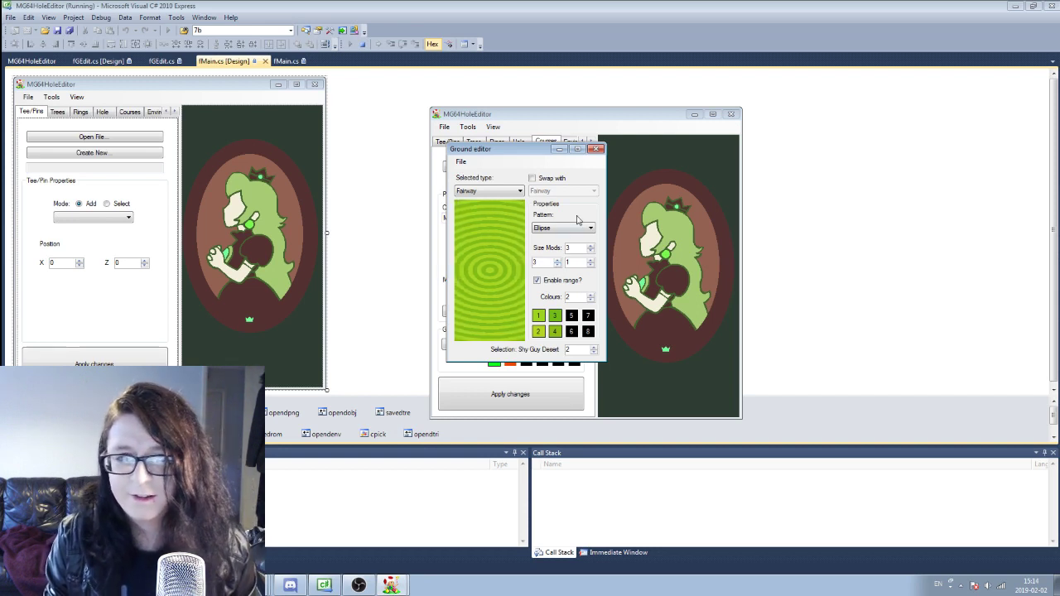
# Compare Fairway's Ellipse pattern with the range disabled and enabled, and raise its number of colours to 4
pyautogui.click(538, 282)
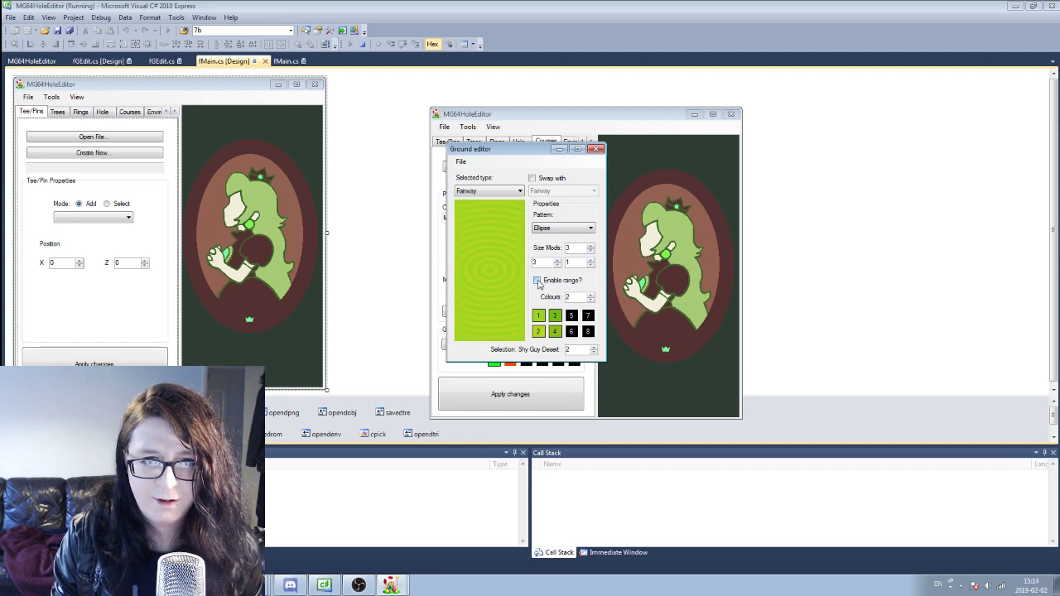
pyautogui.click(537, 282)
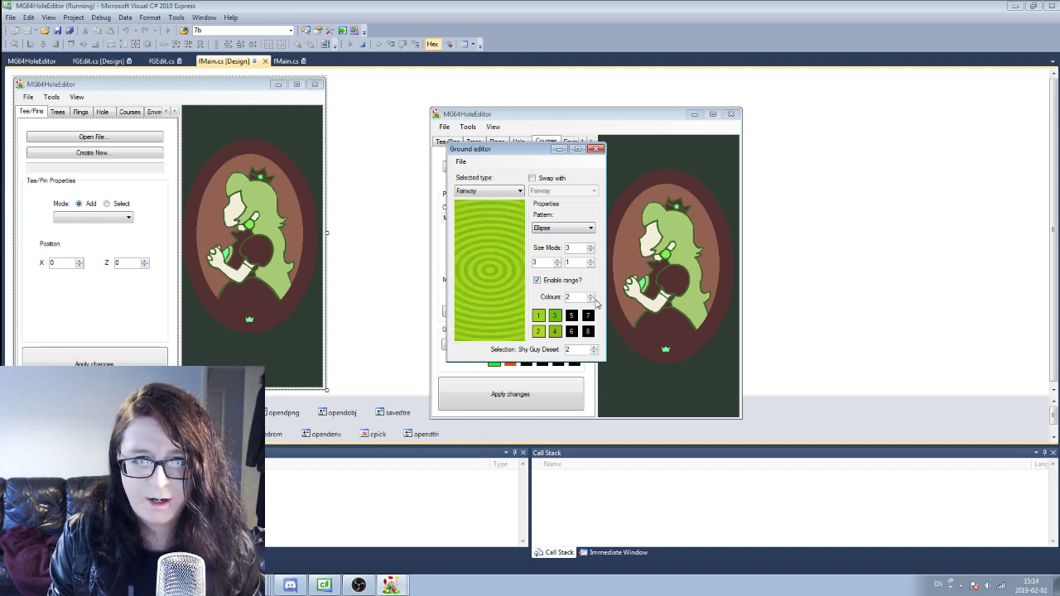
pyautogui.click(591, 294)
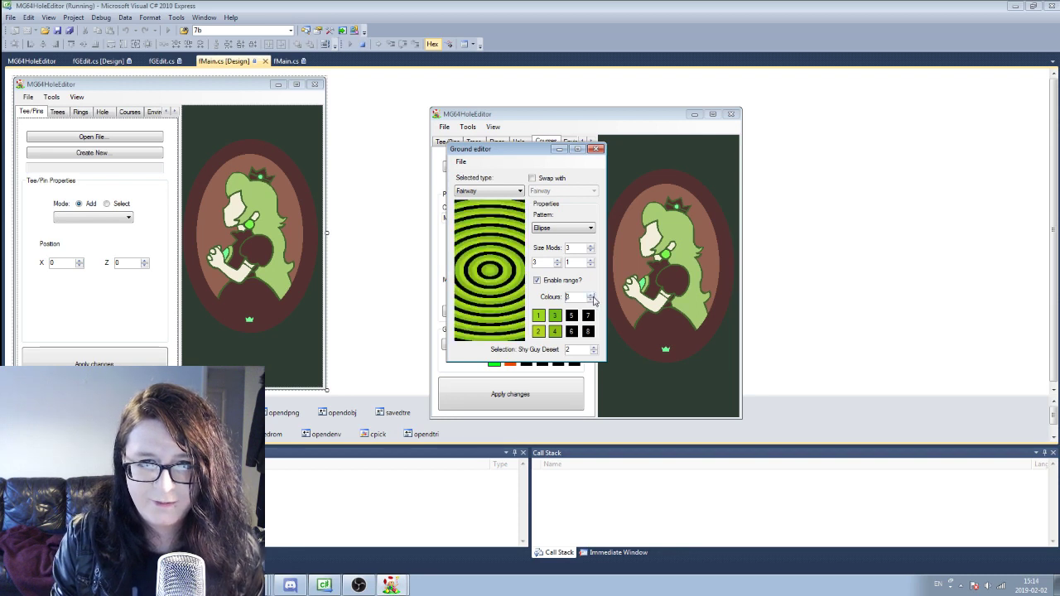
pyautogui.click(591, 295)
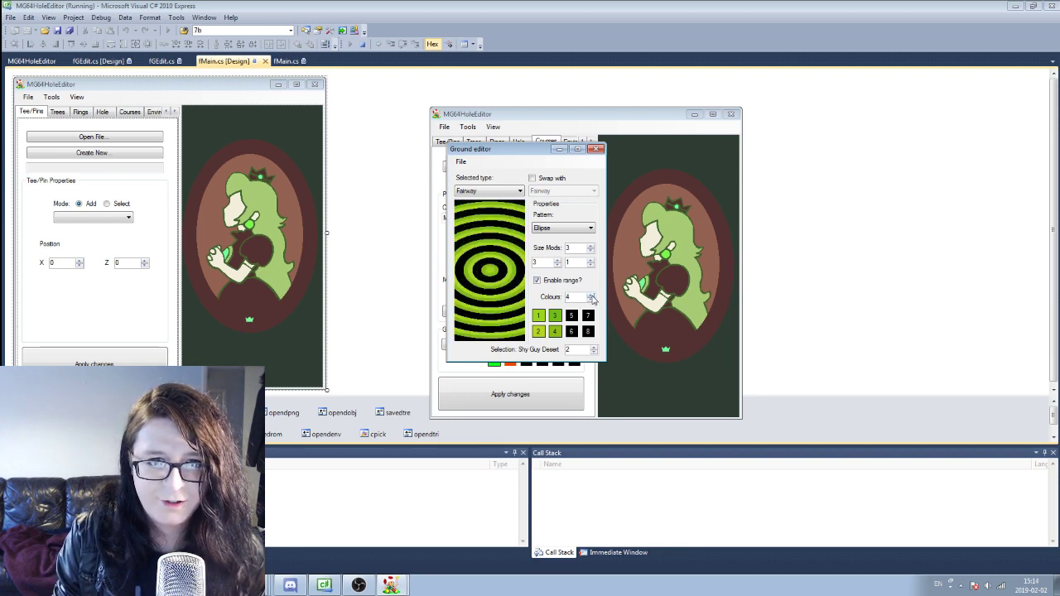
# Set Fairway's colours 5 to 8 to maroon, brown, blue and purple, and compare the range on and off, ending disabled
pyautogui.click(570, 316)
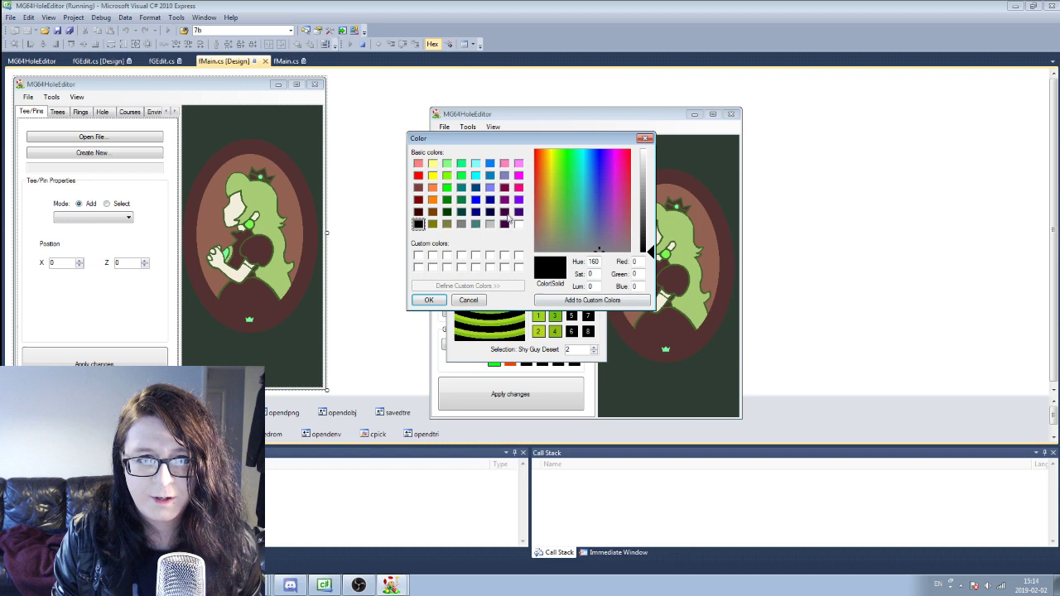
pyautogui.click(504, 187)
pyautogui.press('Return')
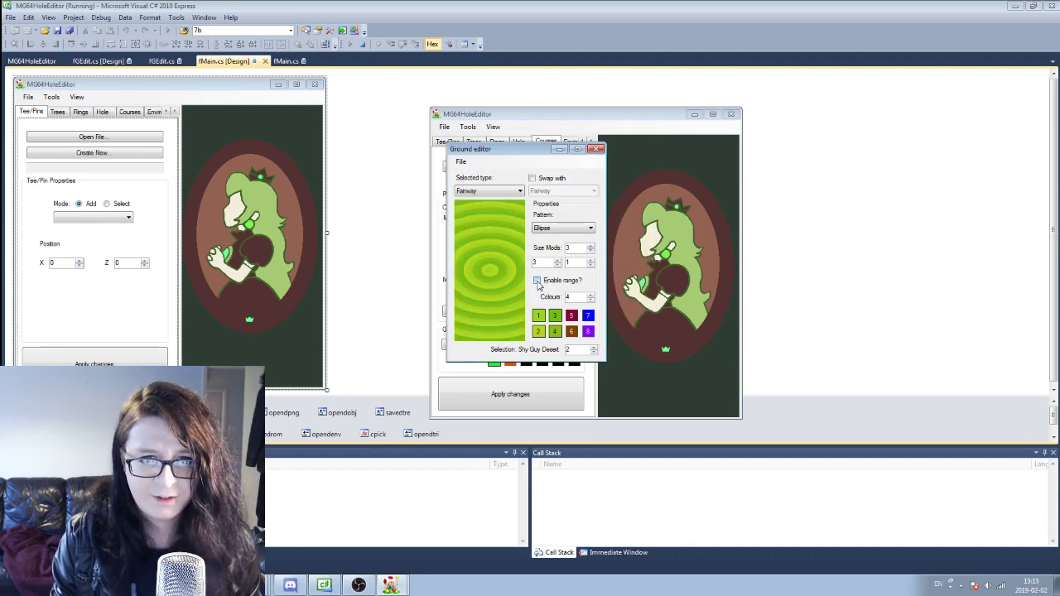
pyautogui.click(536, 281)
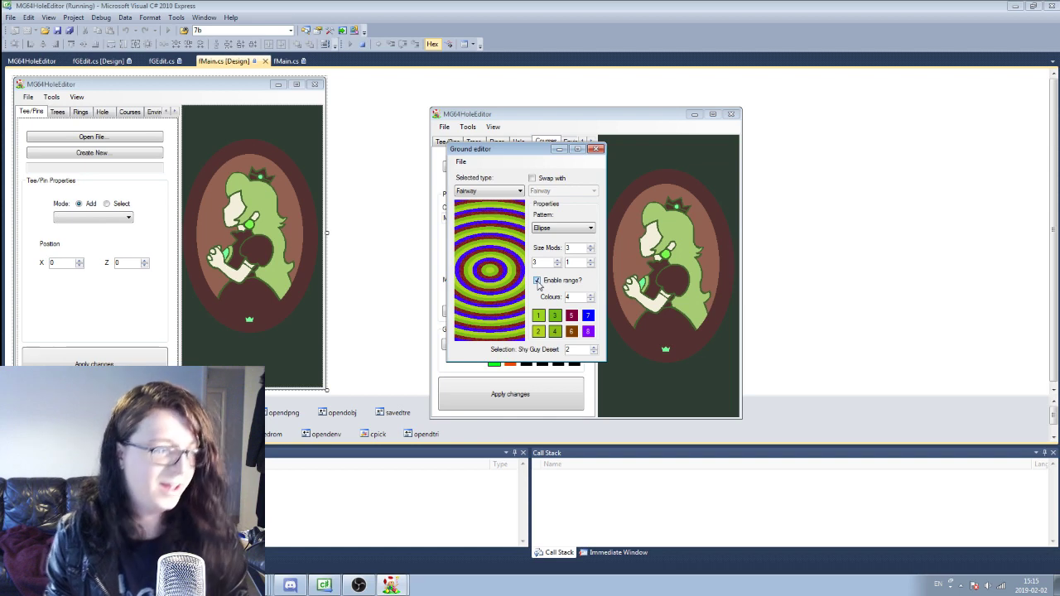
pyautogui.click(537, 280)
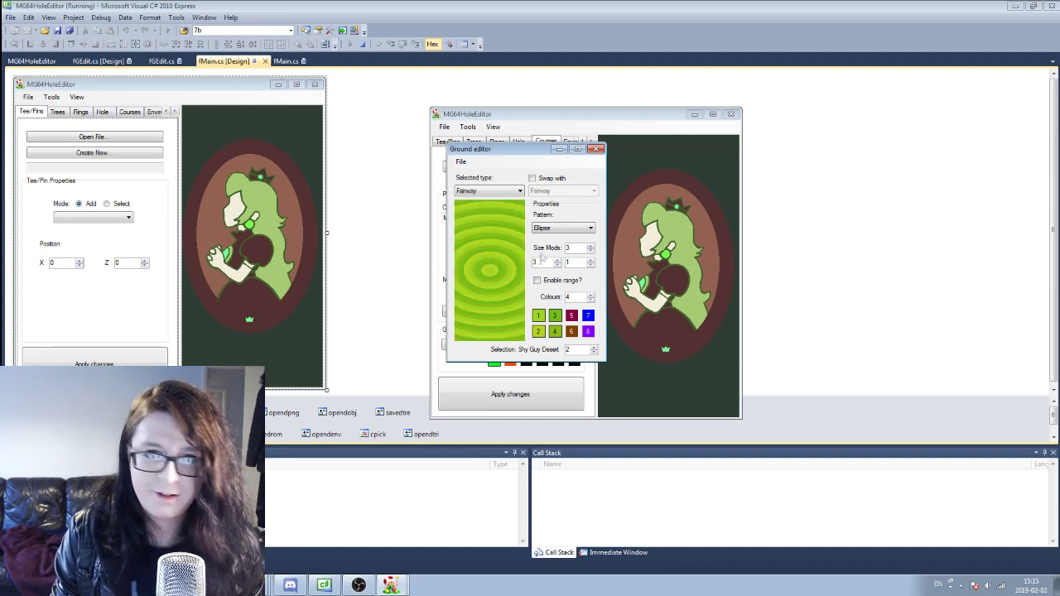
# Switch to the Rough ground type, compare its range on and off, ending disabled, and keep the pattern at None
pyautogui.click(520, 192)
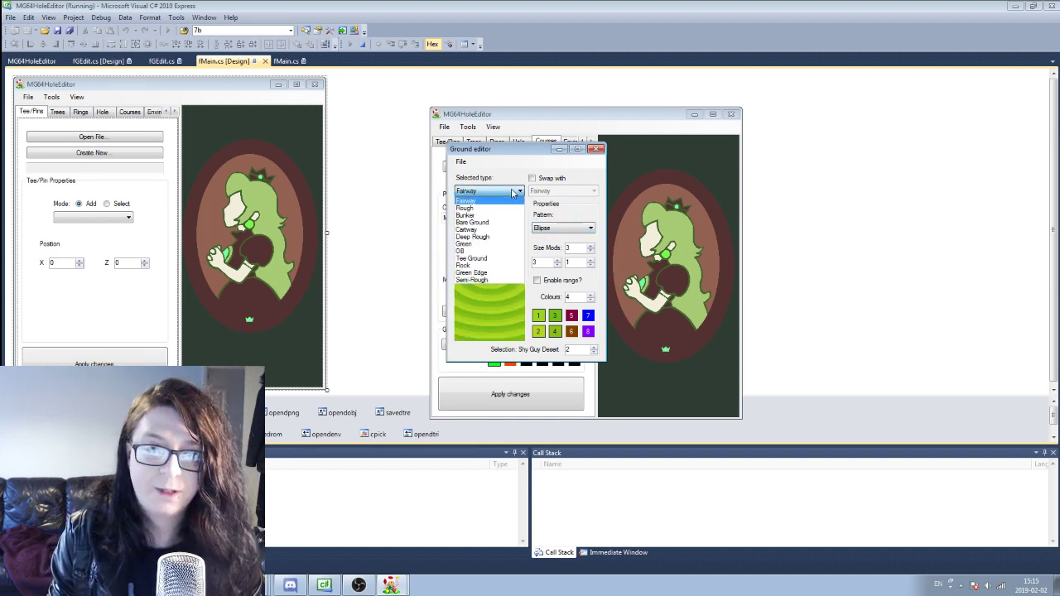
pyautogui.click(473, 209)
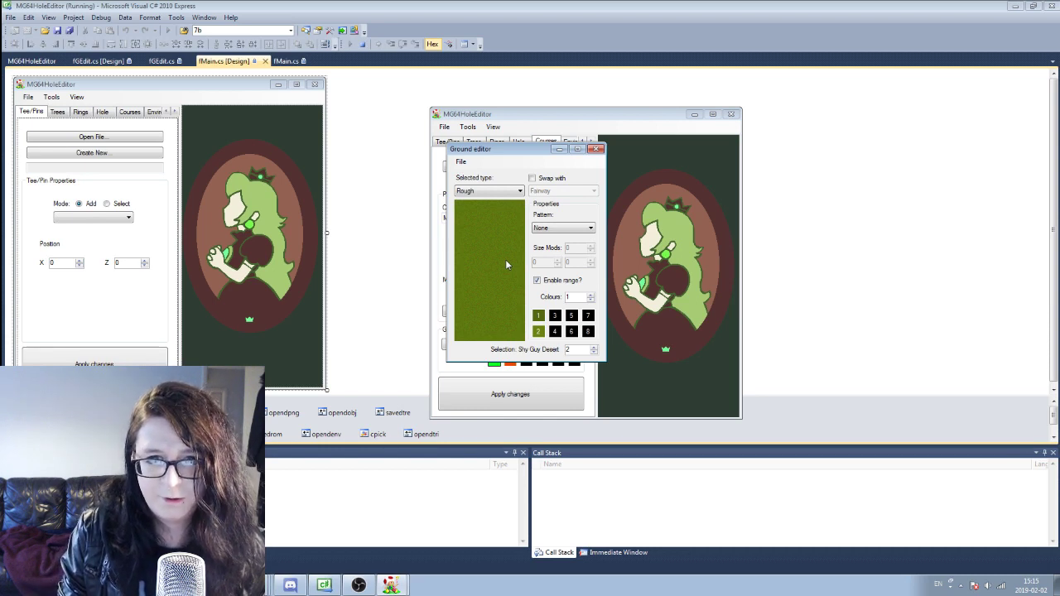
pyautogui.click(536, 280)
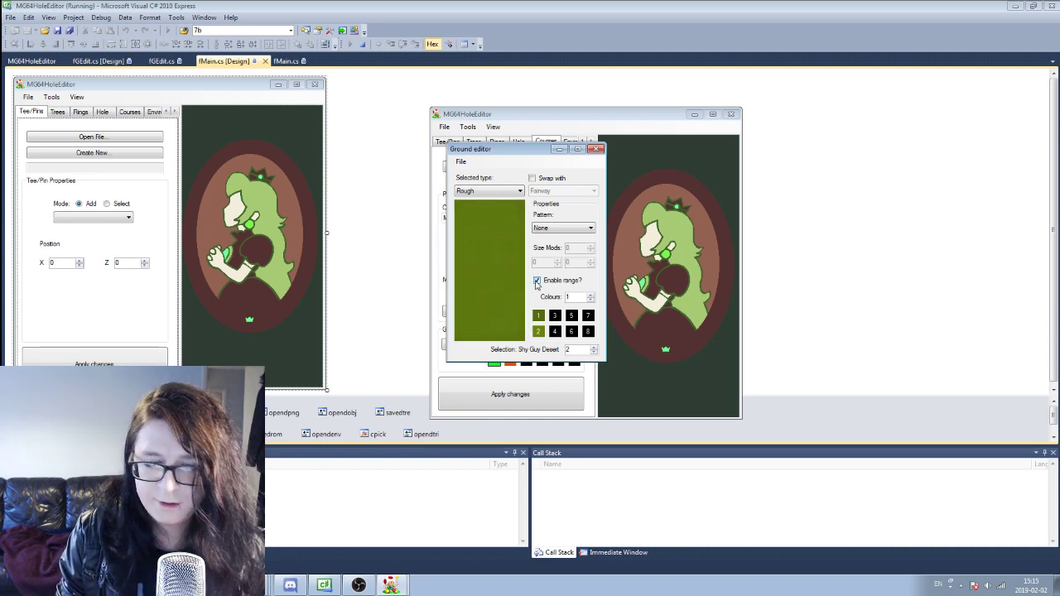
pyautogui.click(537, 281)
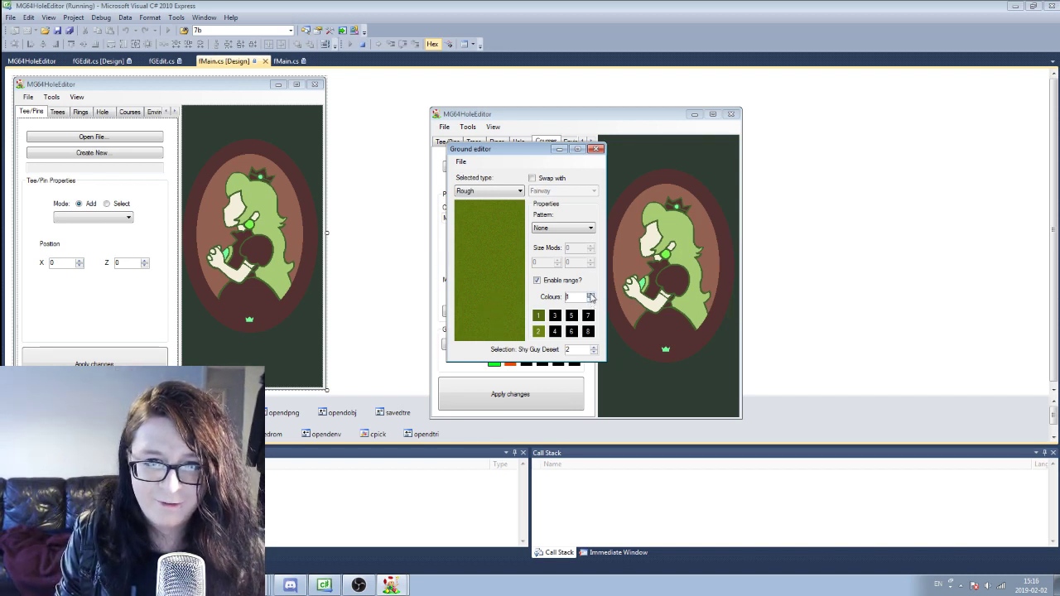
pyautogui.click(536, 281)
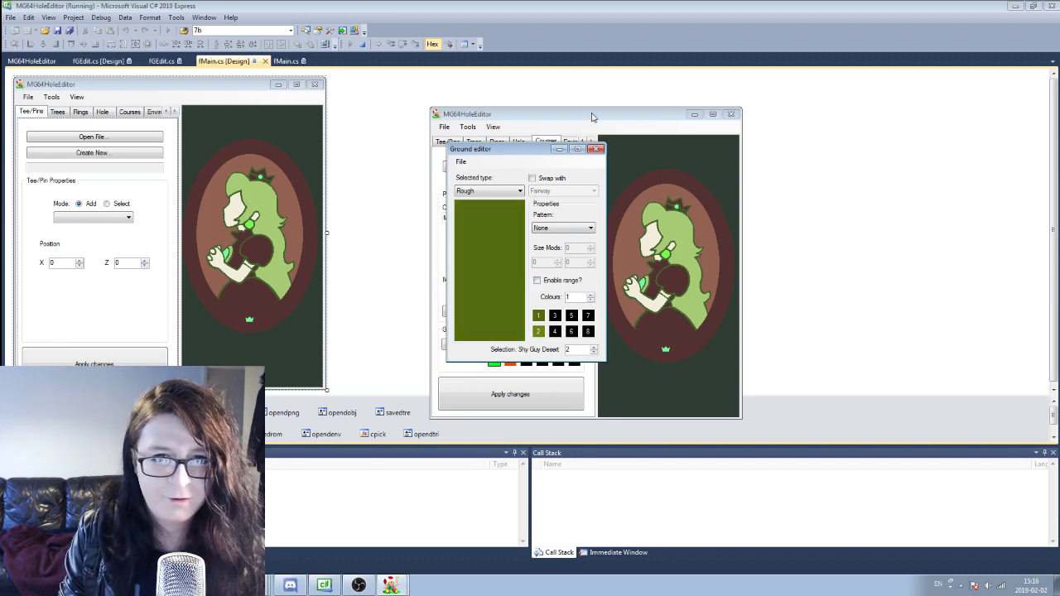
pyautogui.click(560, 231)
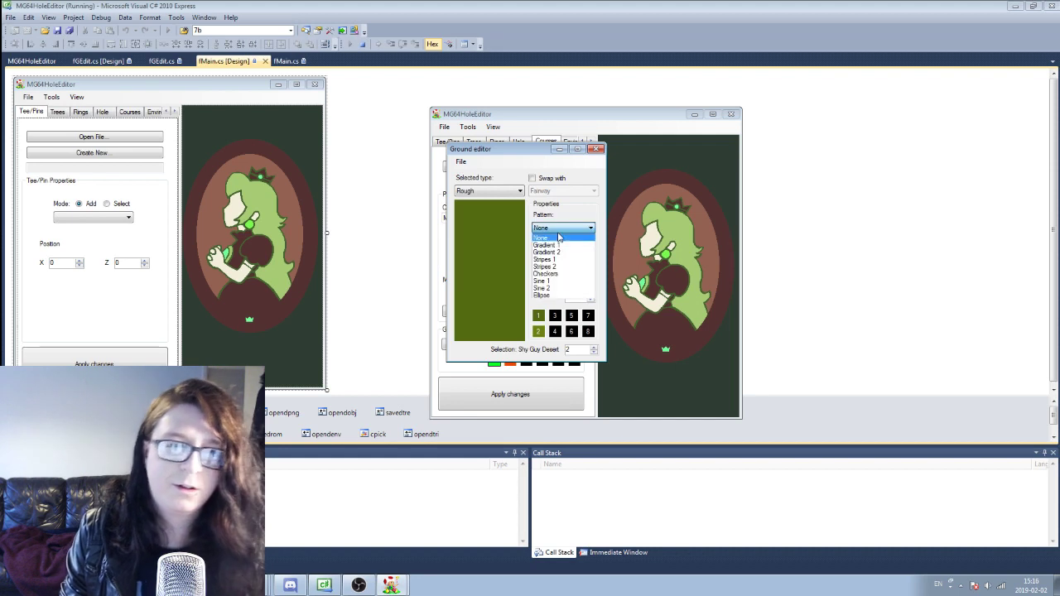
pyautogui.click(558, 238)
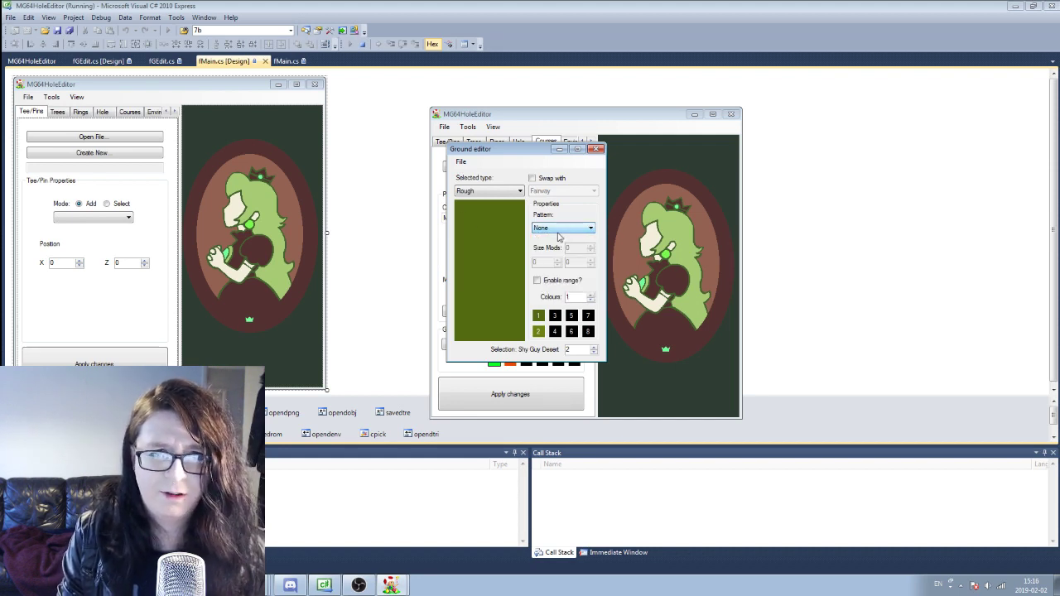
# Switch to the Bunker ground type and close the ground editor
pyautogui.click(492, 192)
pyautogui.click(468, 216)
pyautogui.click(597, 149)
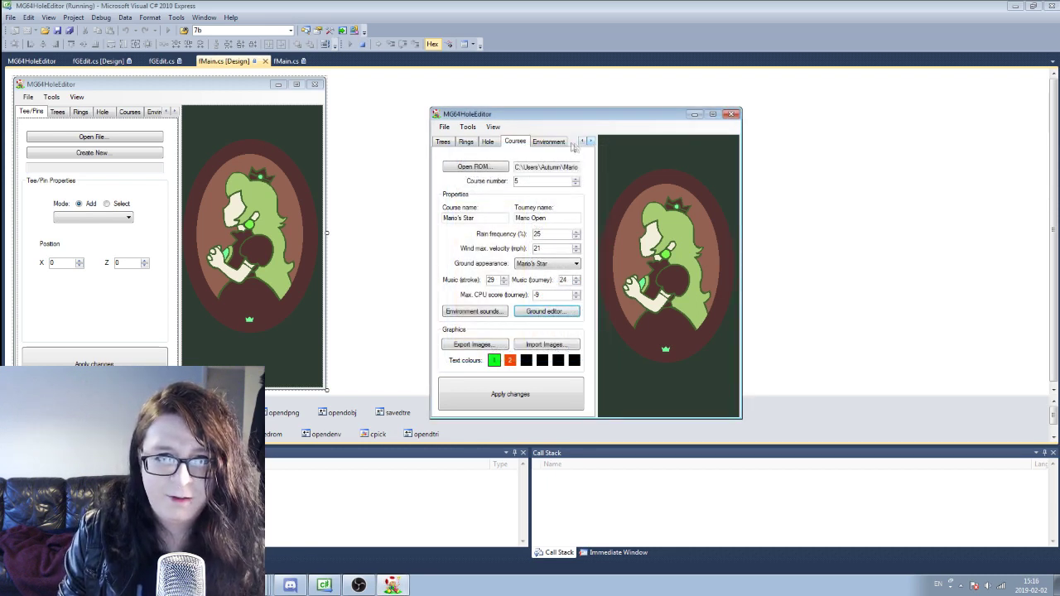
# Try to open an environment file from the course5 and course3 resources folders, and return to the course settings
pyautogui.click(557, 145)
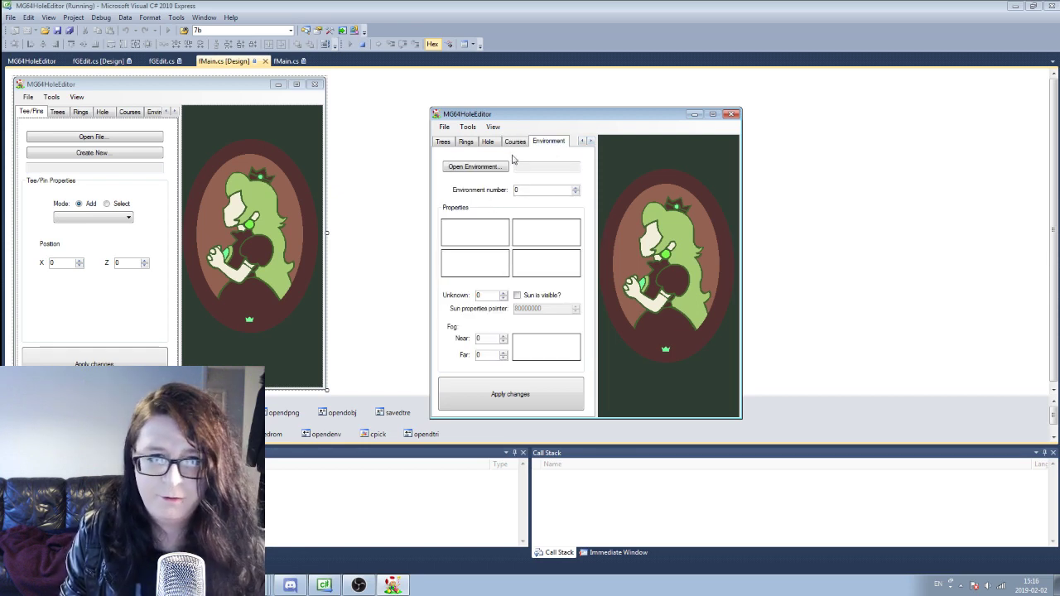
pyautogui.click(479, 167)
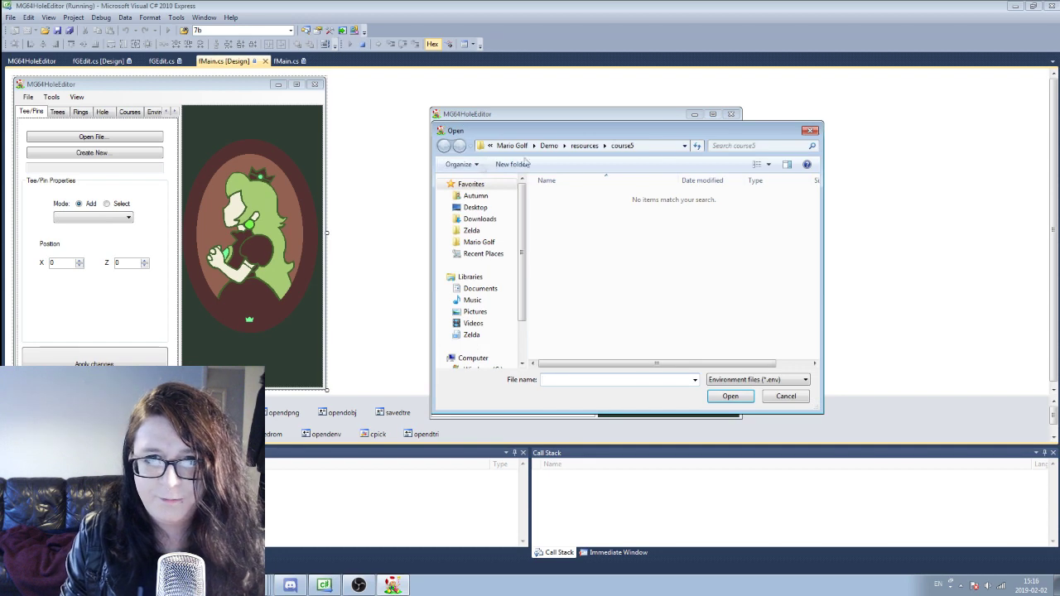
pyautogui.click(584, 146)
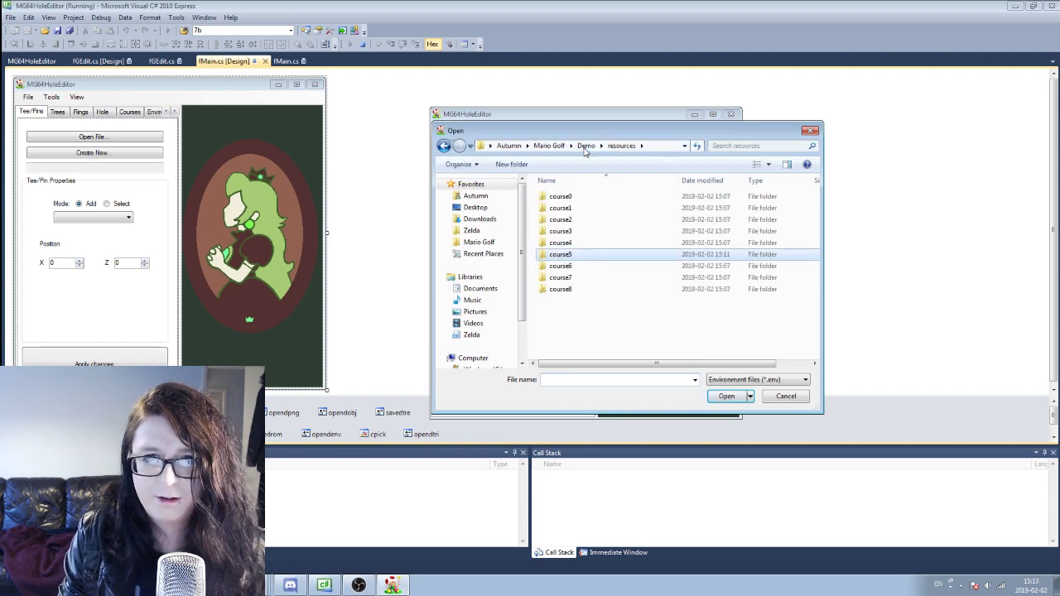
pyautogui.doubleClick(575, 231)
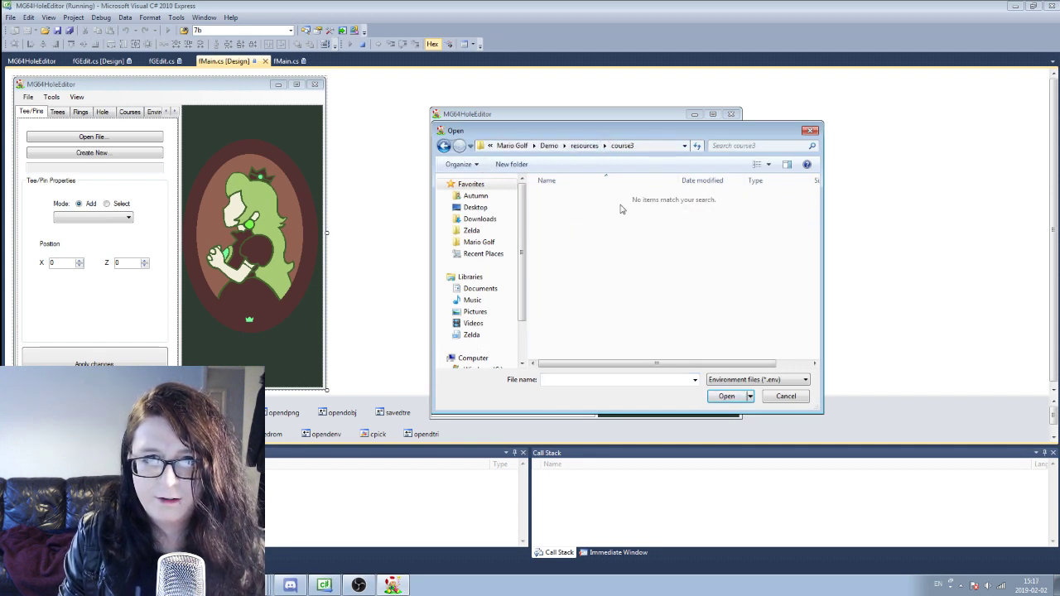
pyautogui.click(584, 146)
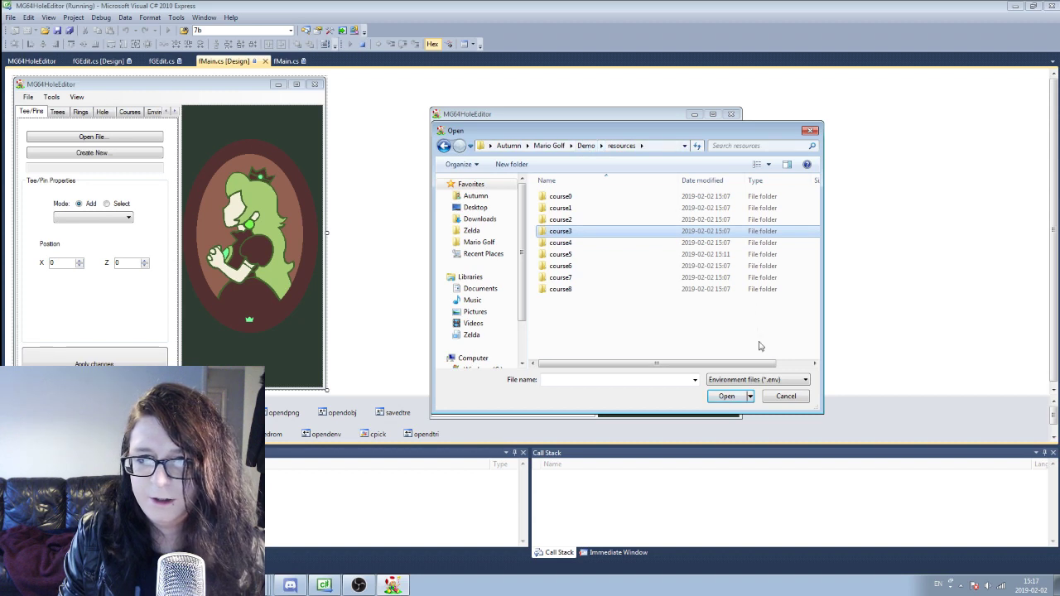
pyautogui.click(783, 396)
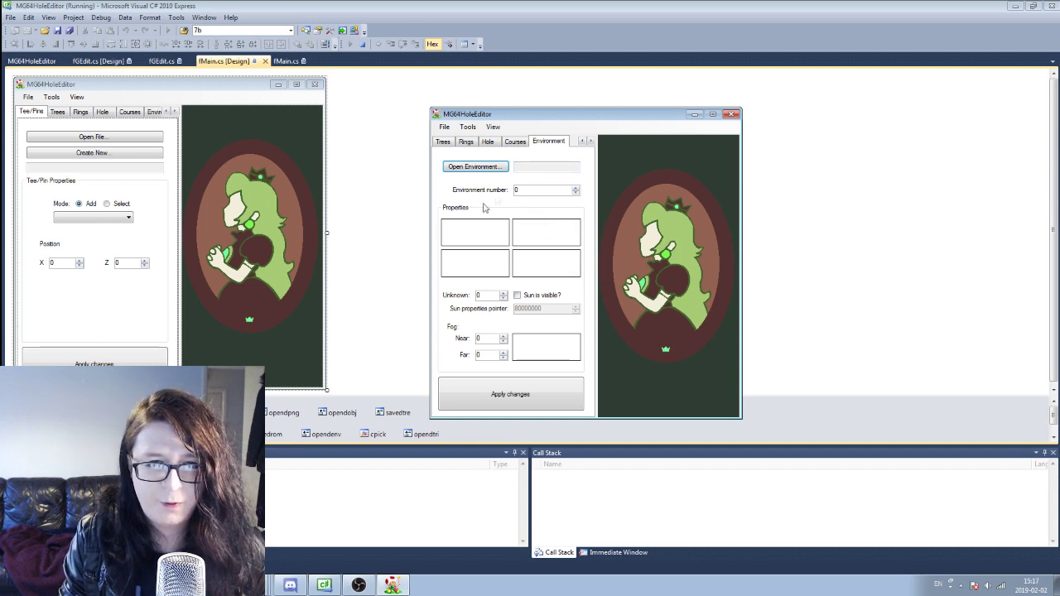
pyautogui.click(515, 141)
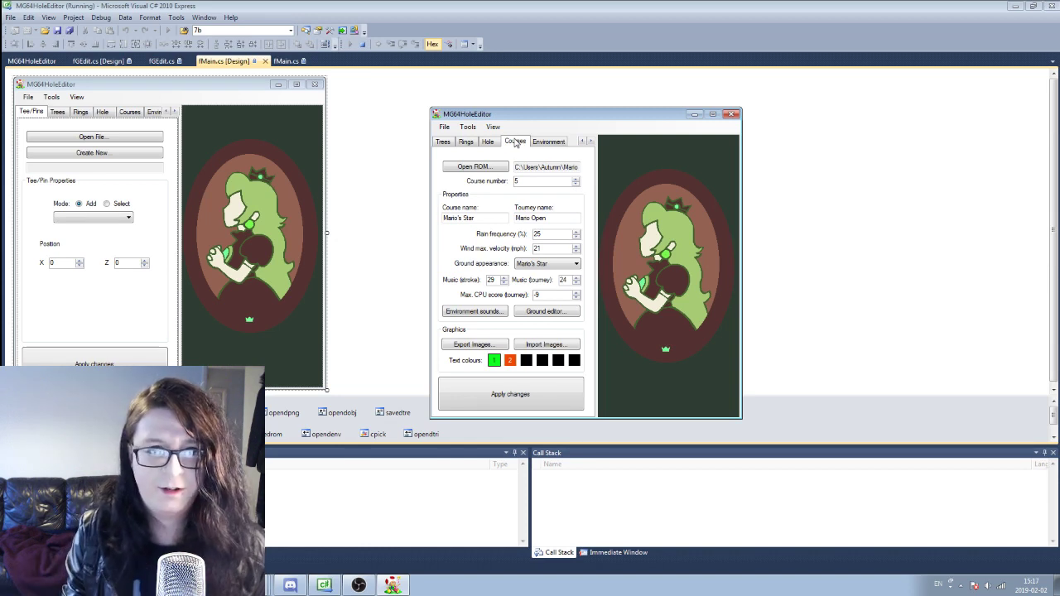
# Export the general graphics of the MG64 ROM to the Demo resources folder
pyautogui.click(477, 126)
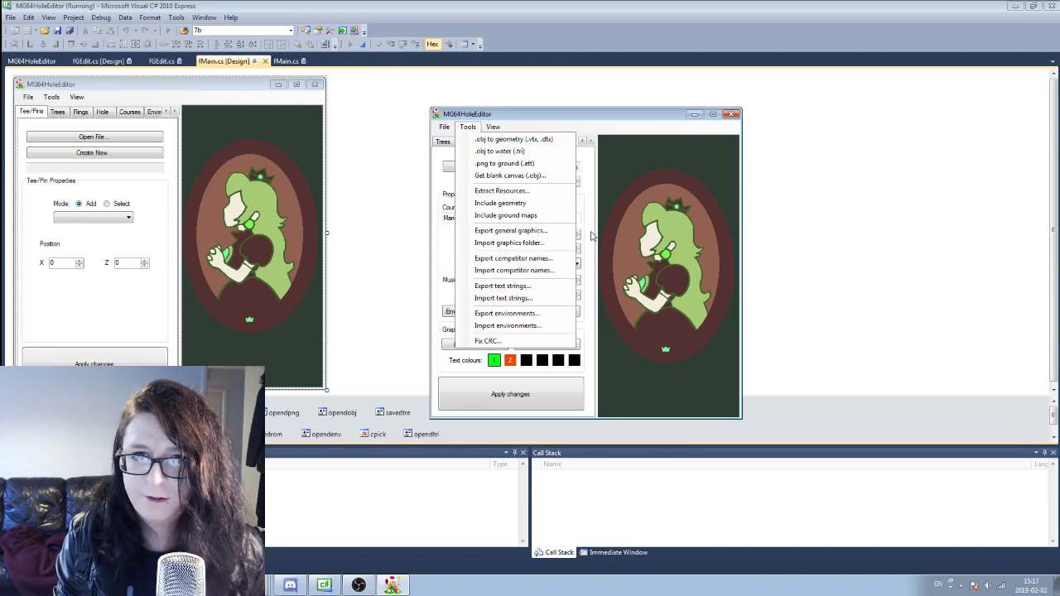
pyautogui.click(533, 231)
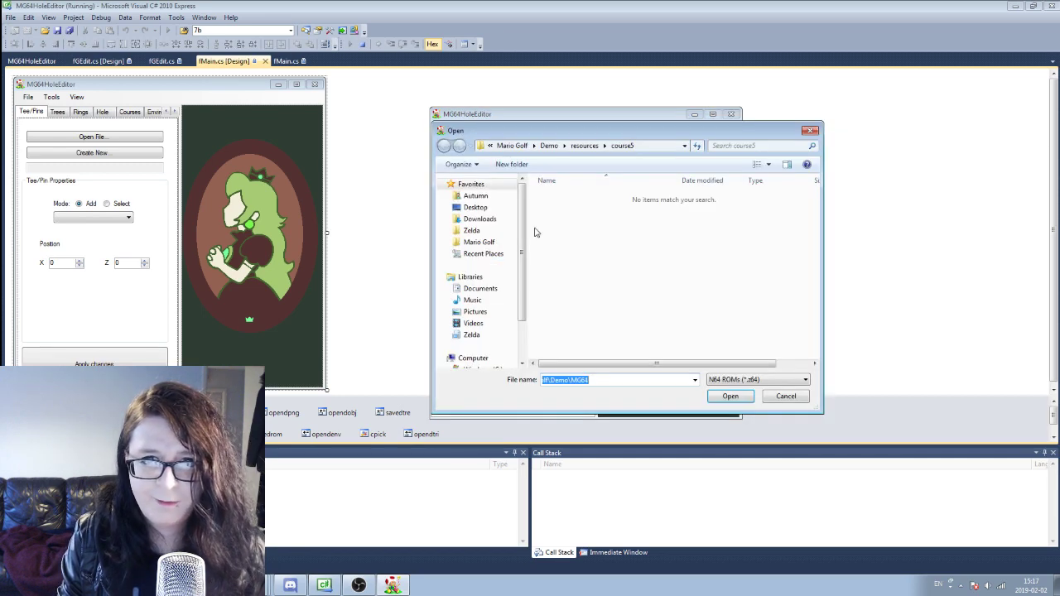
pyautogui.click(585, 146)
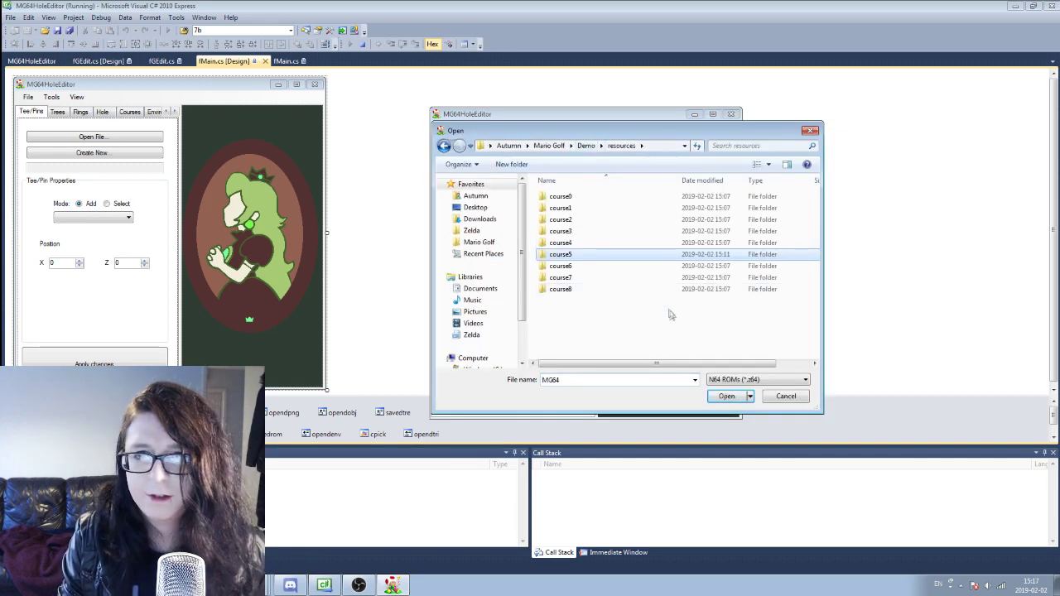
pyautogui.click(676, 323)
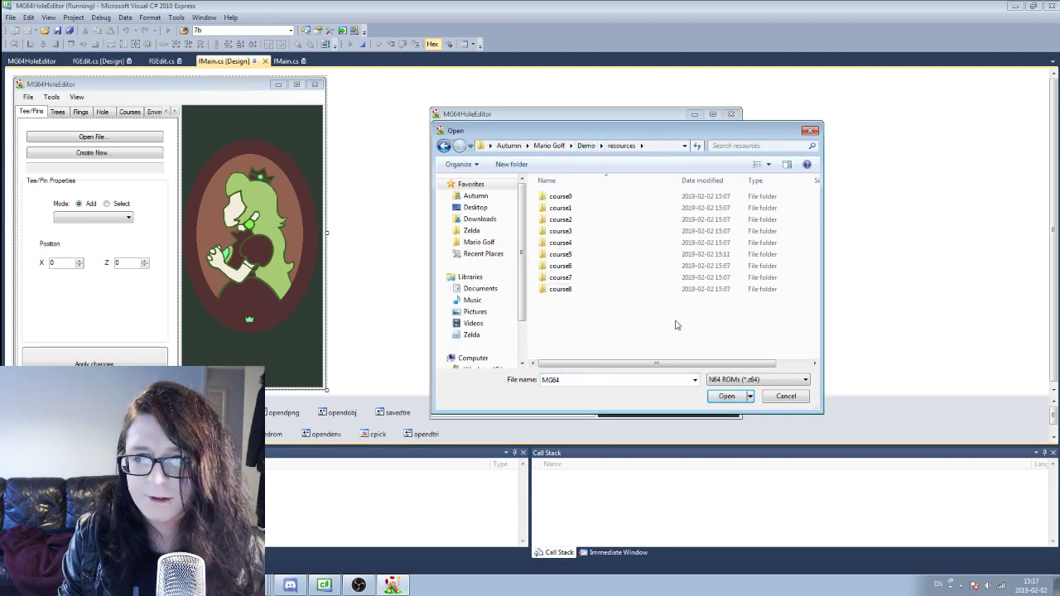
# Browse the exported images in the gfx resources folder and view f967-t08-x130-y0E0
pyautogui.click(703, 332)
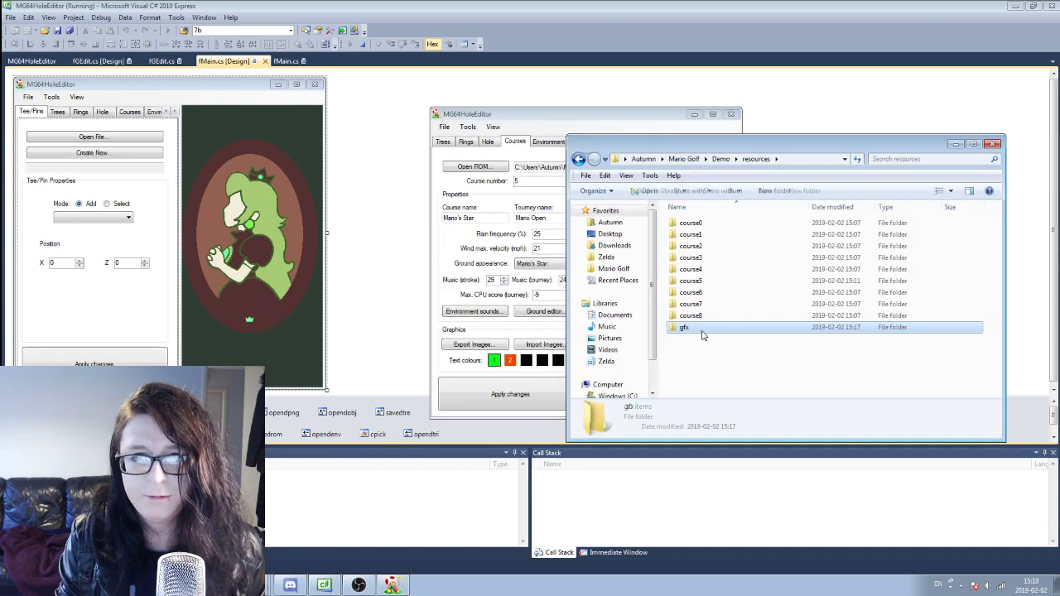
pyautogui.doubleClick(702, 332)
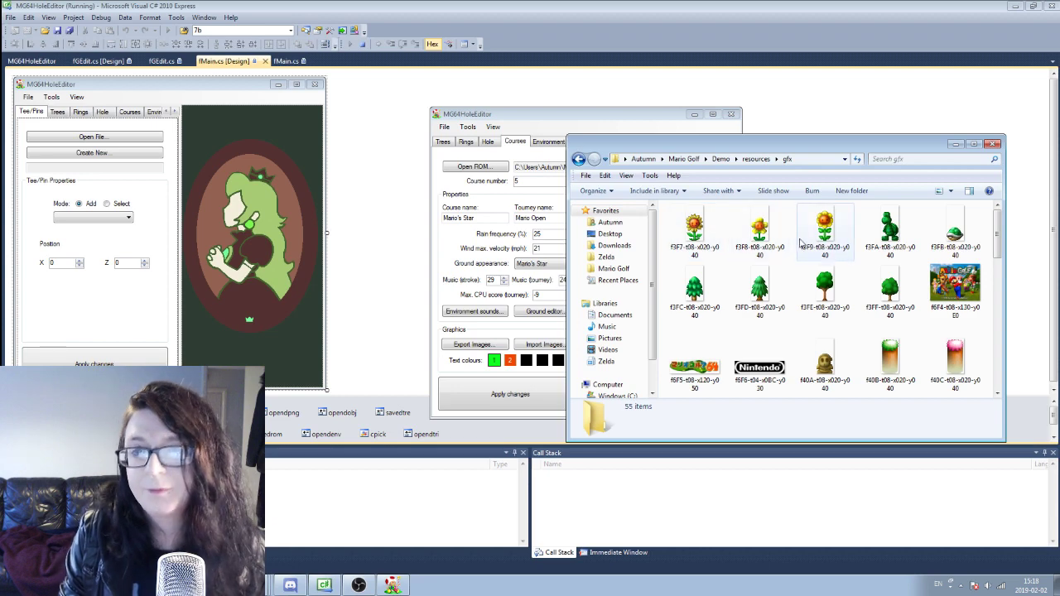
pyautogui.scroll(-3, 800, 242)
pyautogui.scroll(-5, 800, 242)
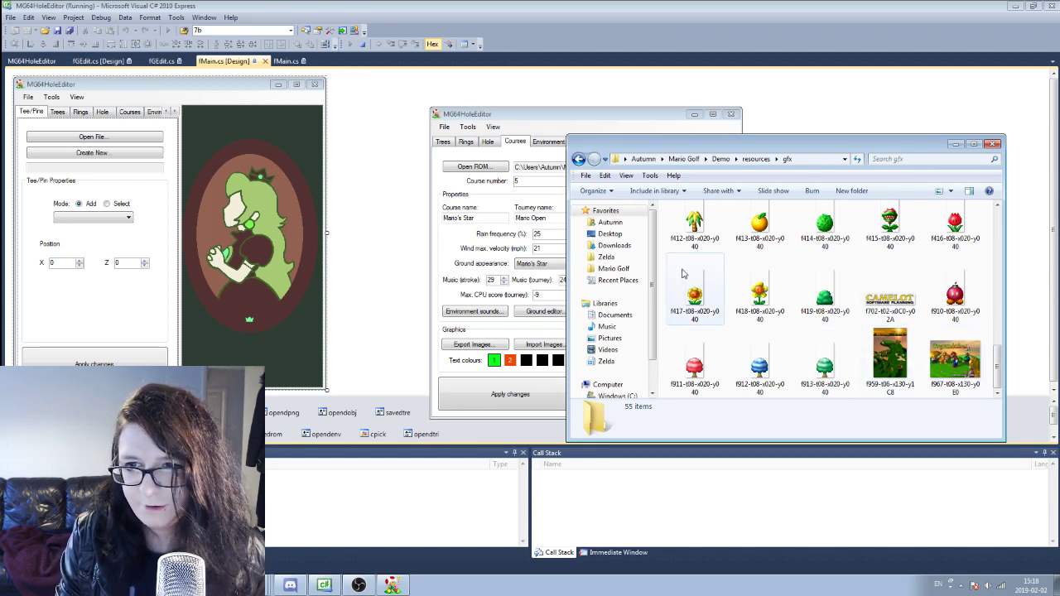
pyautogui.click(974, 359)
pyautogui.doubleClick(975, 359)
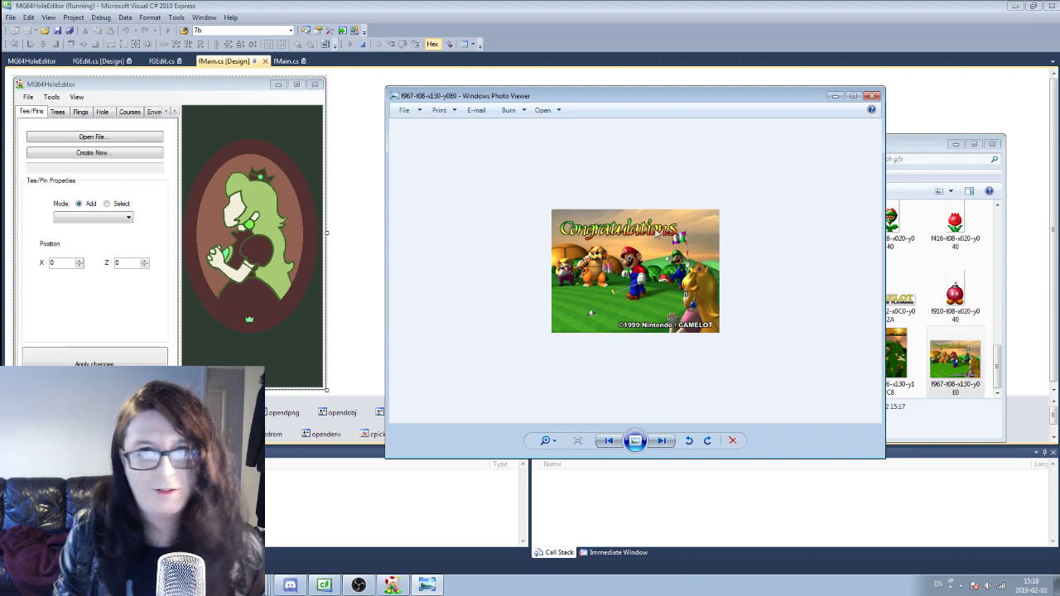
# View the images f959-t06-x130-y1C8 and f6F4-t08-x130-y0E0 from the gfx folder
pyautogui.click(873, 96)
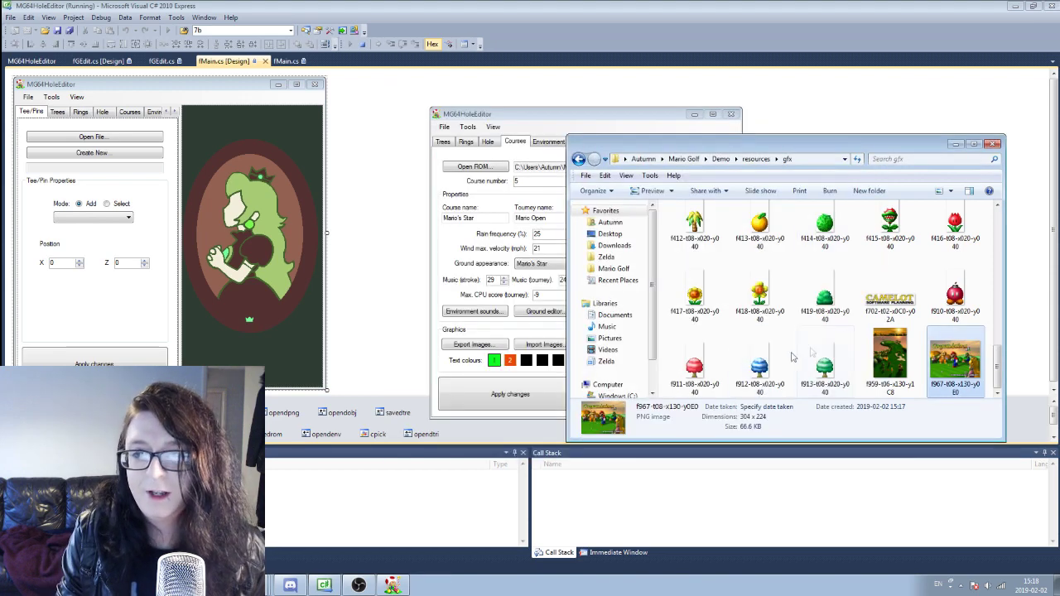
pyautogui.doubleClick(890, 356)
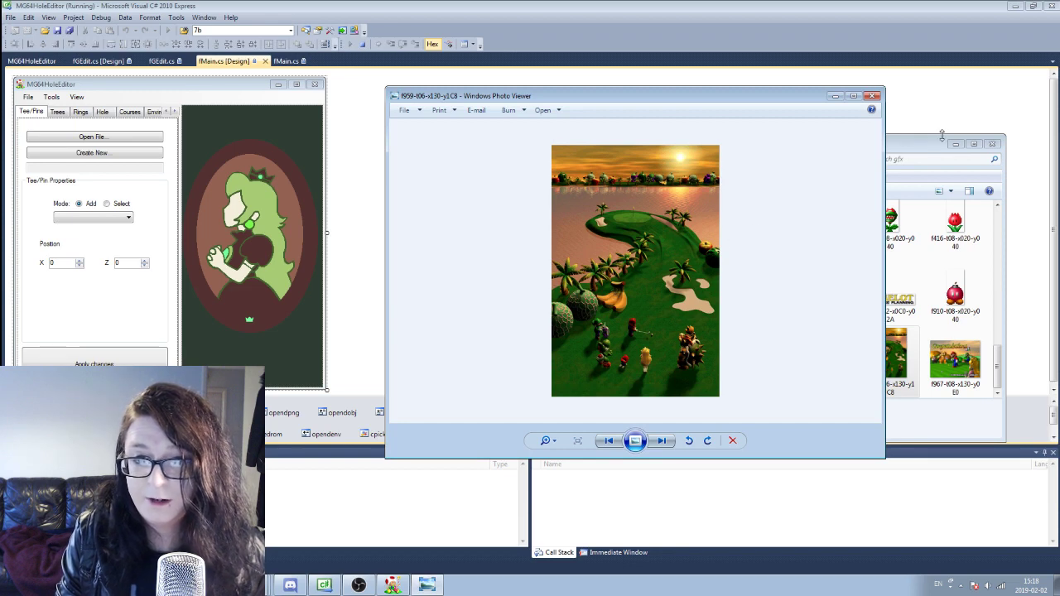
pyautogui.click(873, 95)
pyautogui.scroll(5, 911, 298)
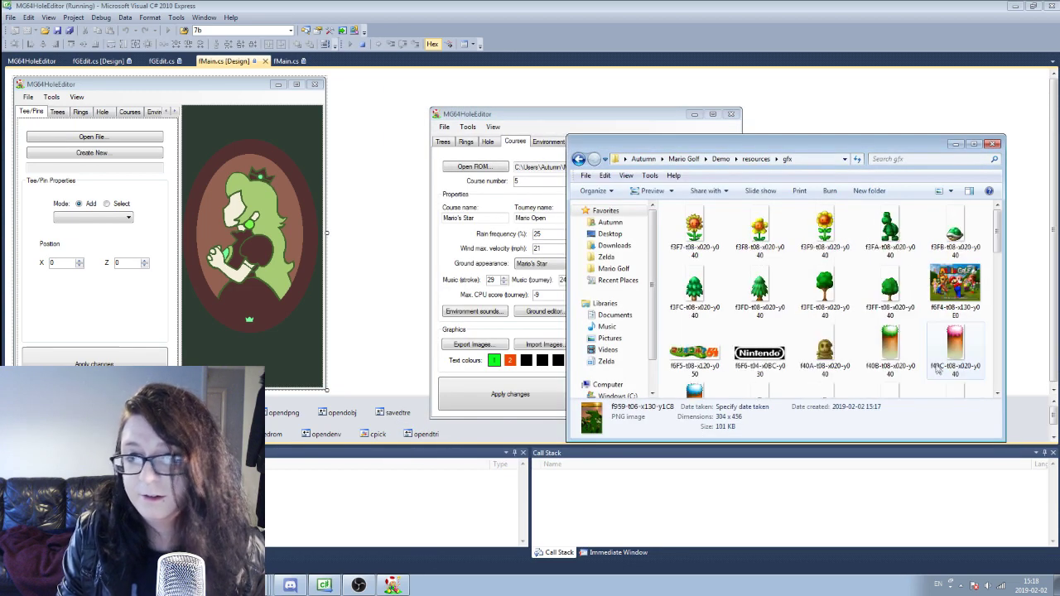
pyautogui.doubleClick(955, 285)
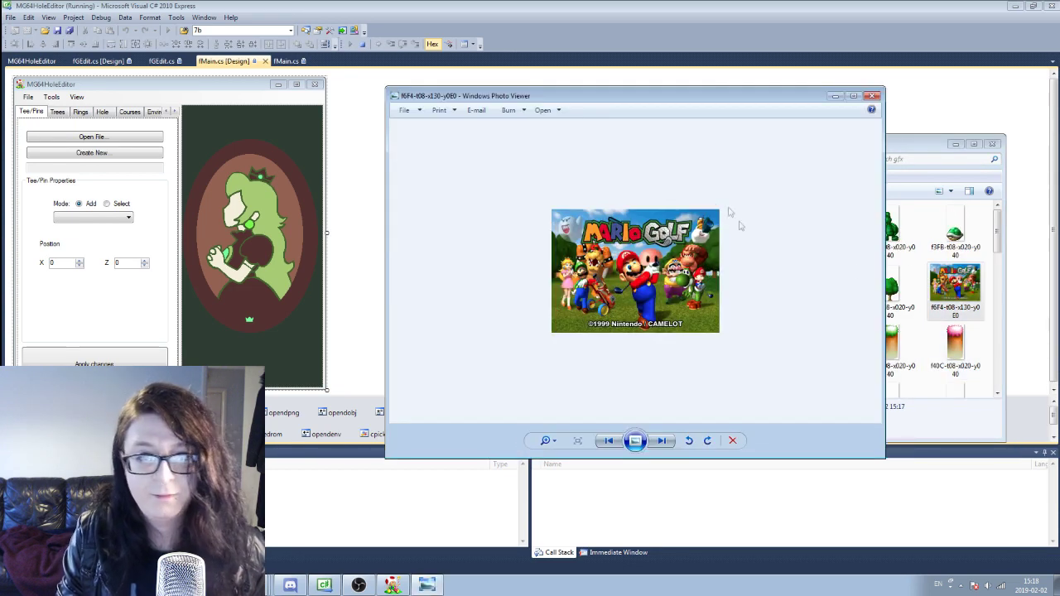
pyautogui.click(873, 95)
# View the Nintendo logo f6F6-t04-x0BC-y030 and the Japanese title logo f6F5-t08-x120-y050, and select the title logo in the folder
pyautogui.click(782, 373)
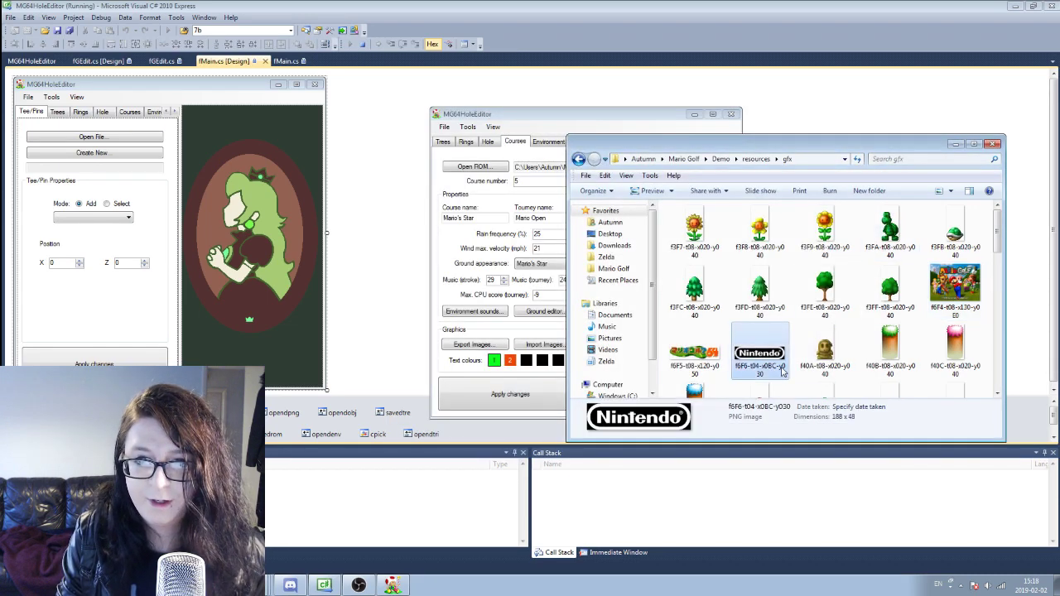
pyautogui.doubleClick(783, 372)
pyautogui.click(610, 441)
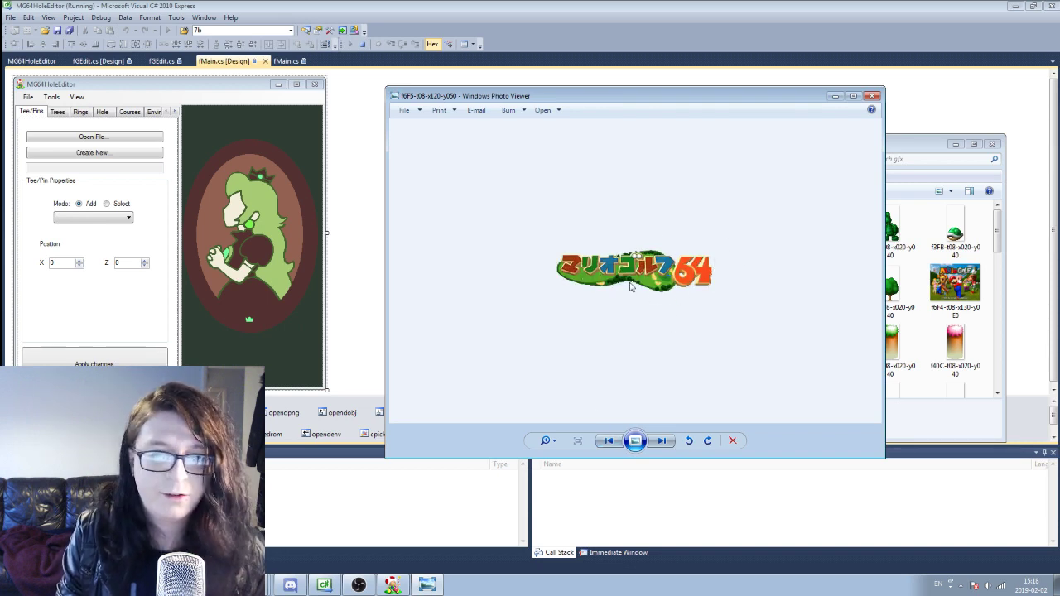
pyautogui.click(872, 96)
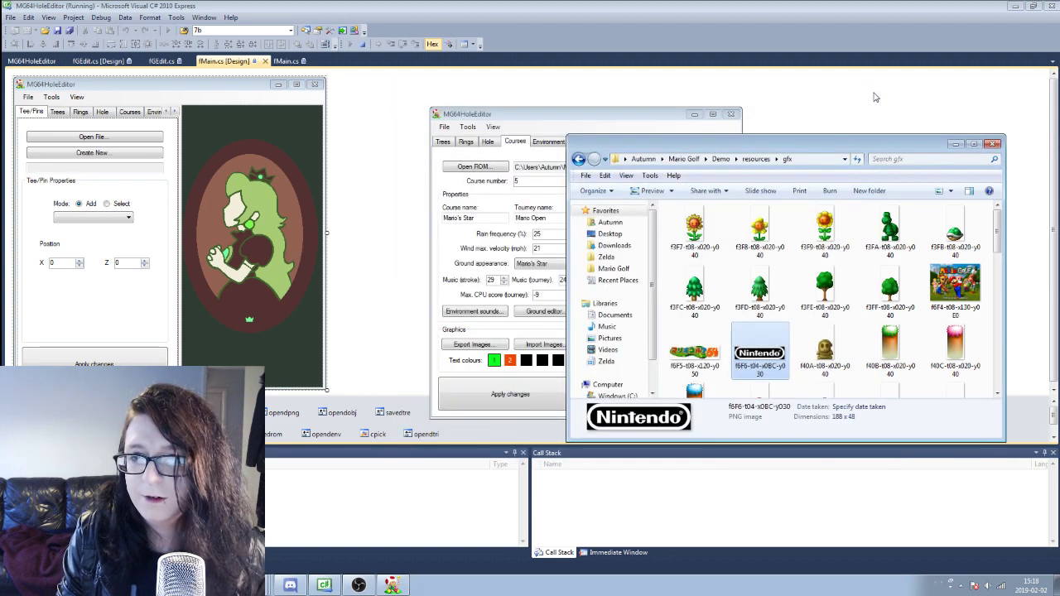
pyautogui.click(695, 361)
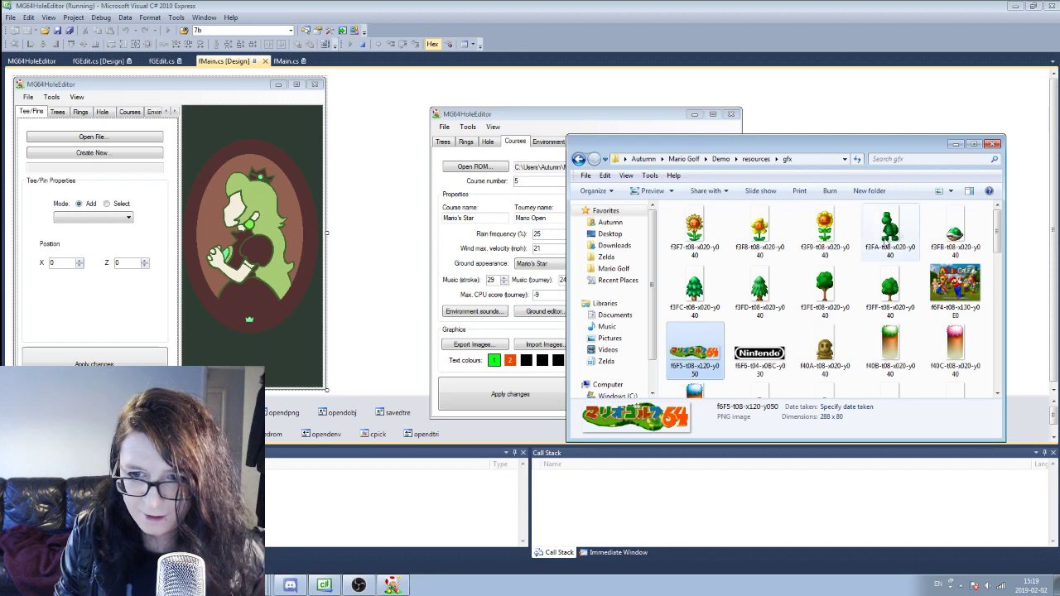
# View the sprites f40A-t08-x020-y040 and f408-t08-x020-y040, and step through the two images following f408
pyautogui.doubleClick(828, 352)
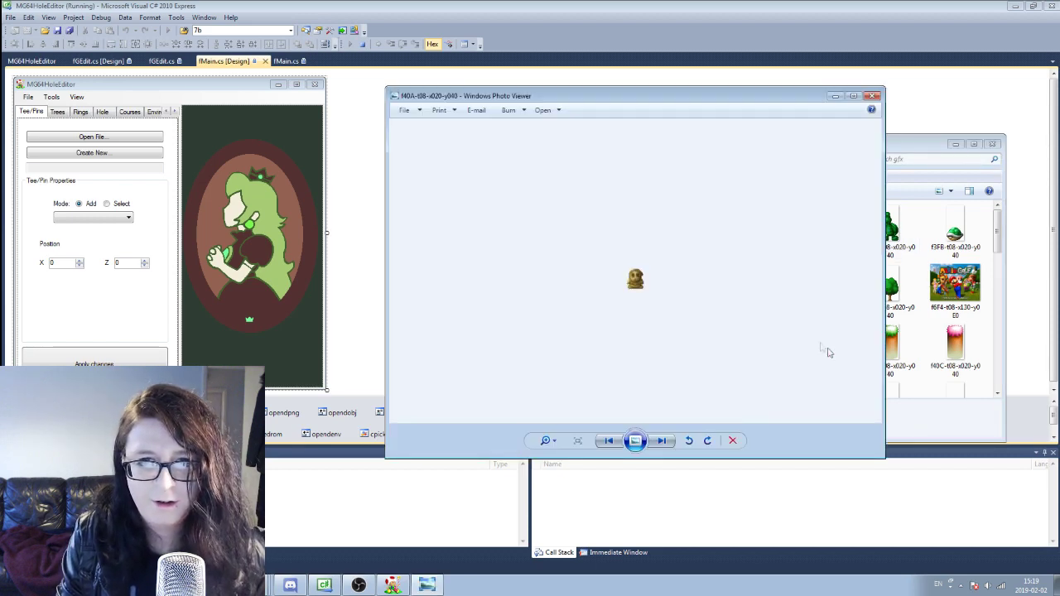
pyautogui.click(872, 95)
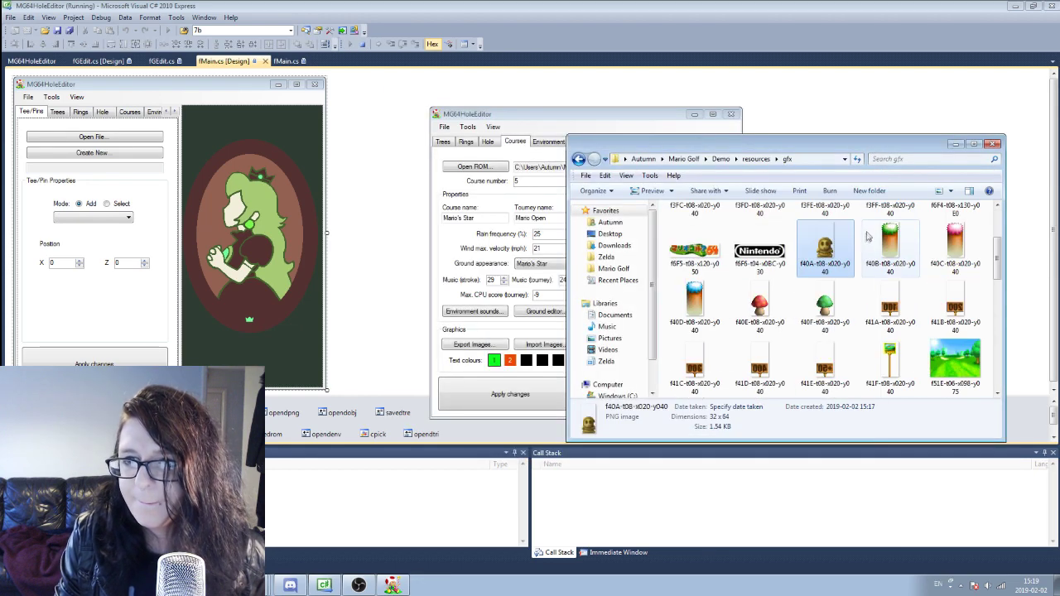
pyautogui.scroll(-1, 865, 237)
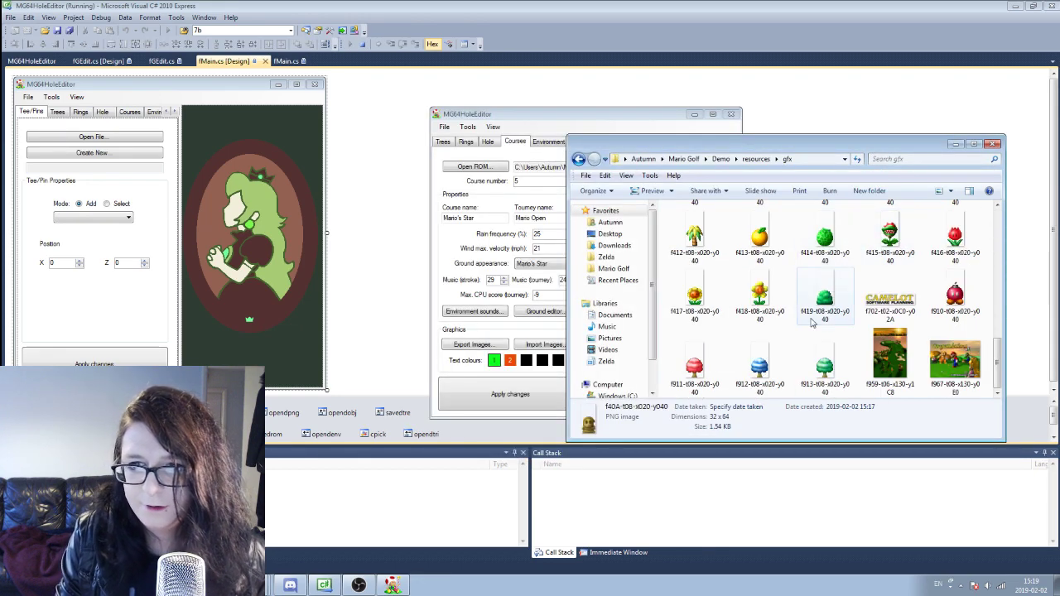
pyautogui.scroll(2, 812, 364)
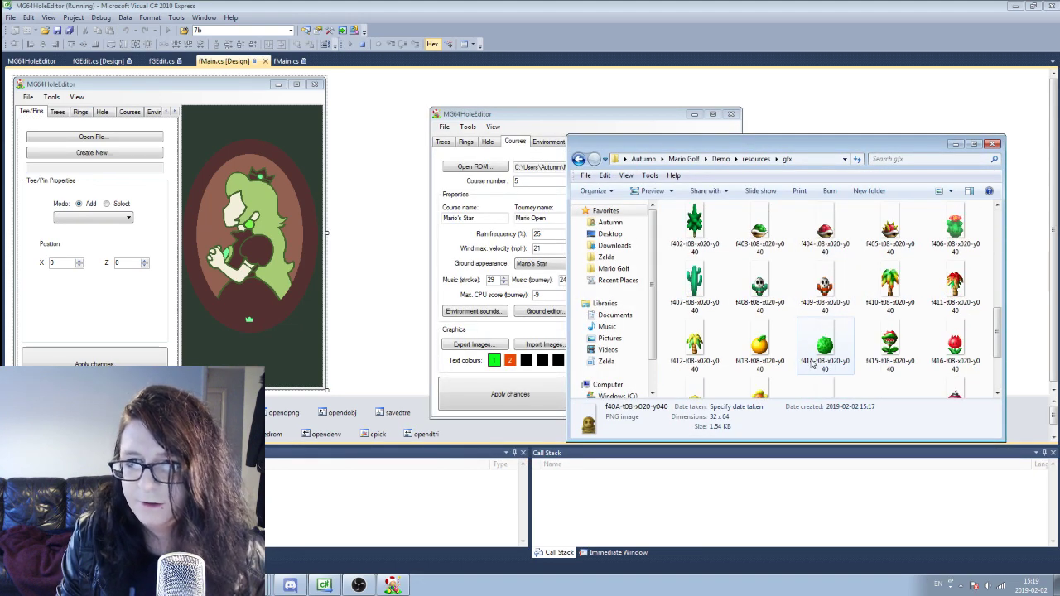
pyautogui.doubleClick(758, 285)
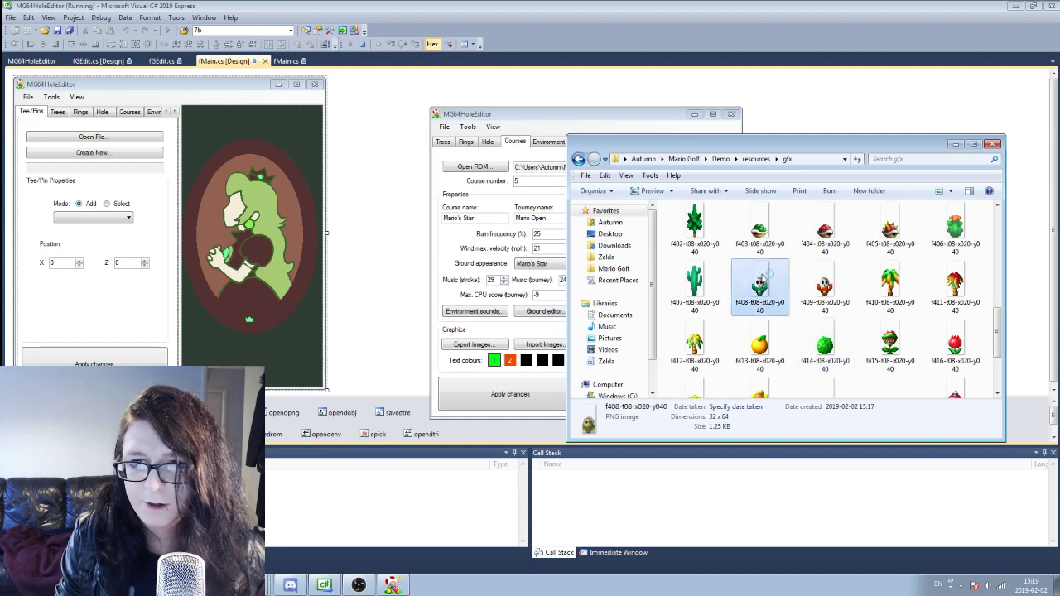
pyautogui.click(670, 445)
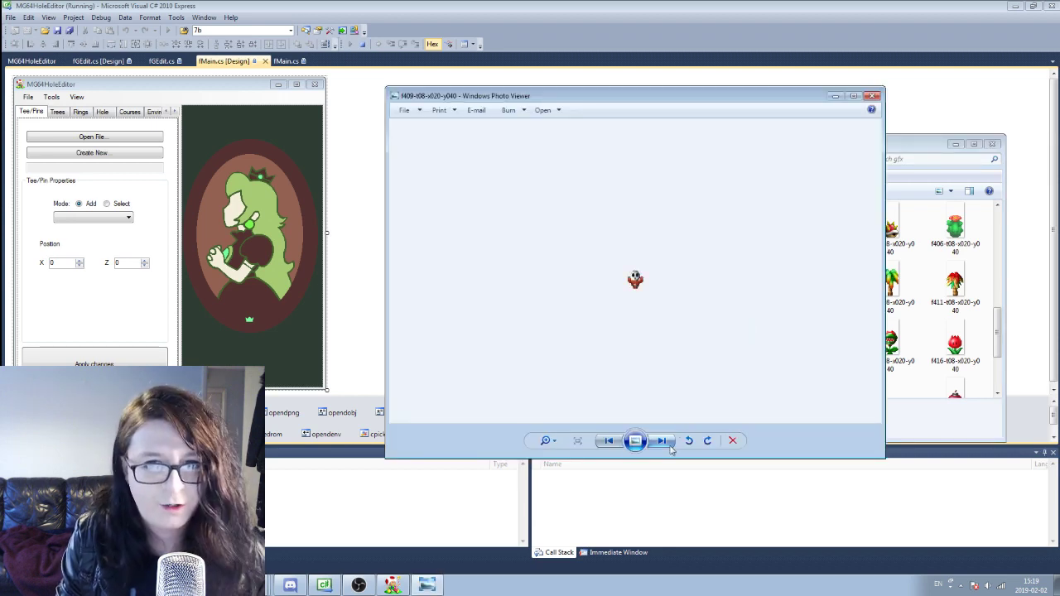
pyautogui.click(668, 445)
pyautogui.click(872, 96)
# View the green dinosaur sprite f3FA-t08-x020-y040 near the start of the gfx folder
pyautogui.scroll(3, 828, 344)
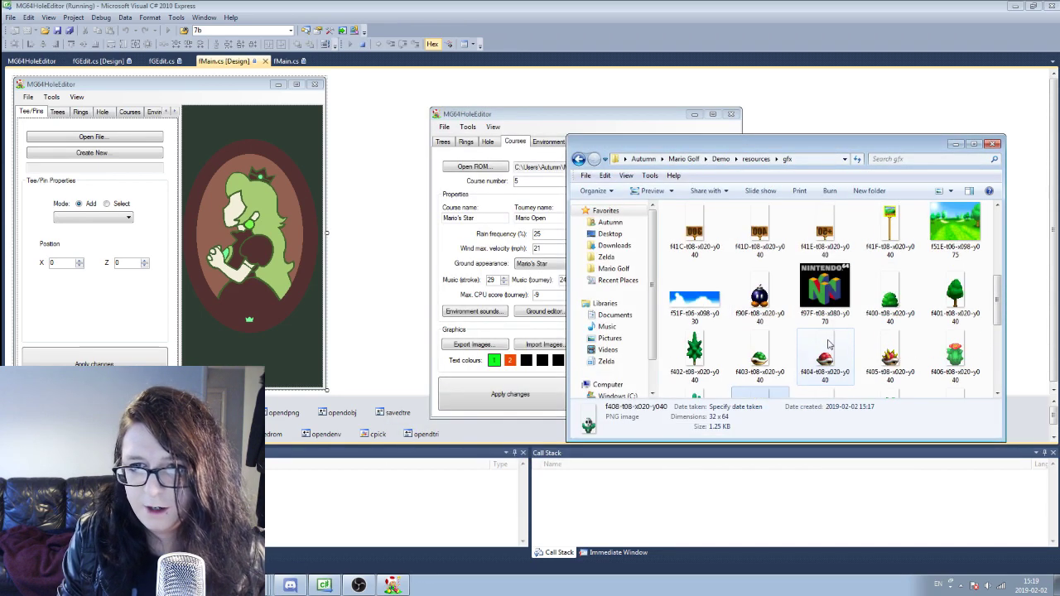
pyautogui.scroll(5, 824, 335)
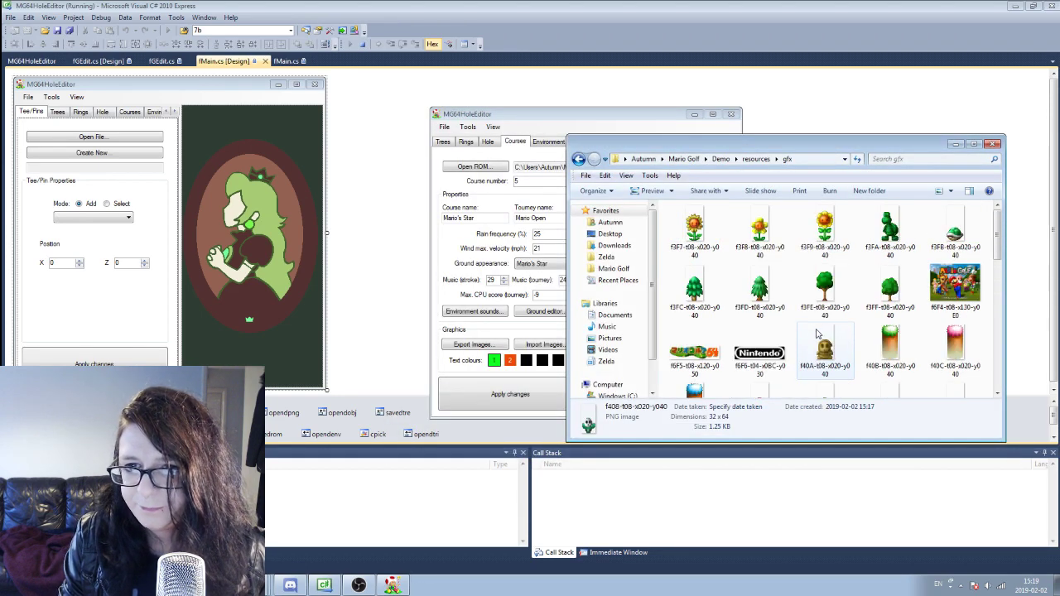
pyautogui.doubleClick(889, 230)
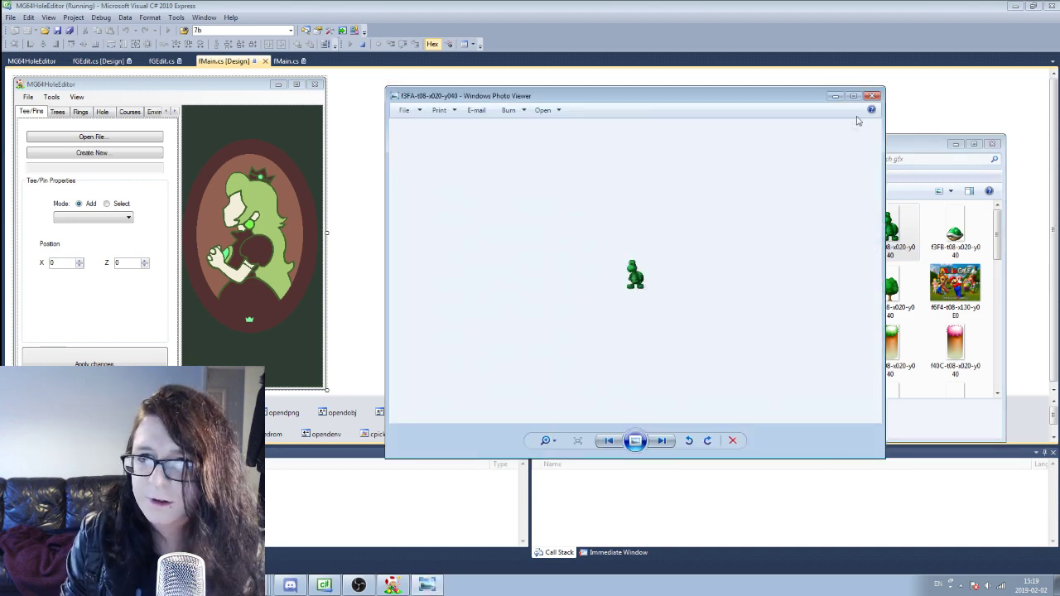
pyautogui.click(873, 96)
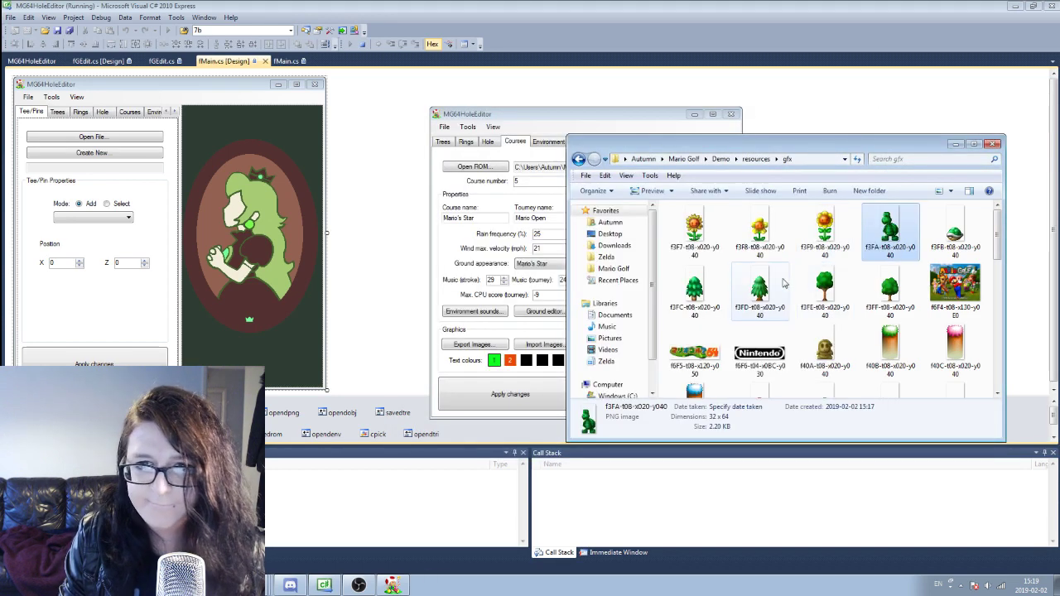
# Look over the remaining gfx images, and go back to the resources folder and close it
pyautogui.scroll(-3, 810, 265)
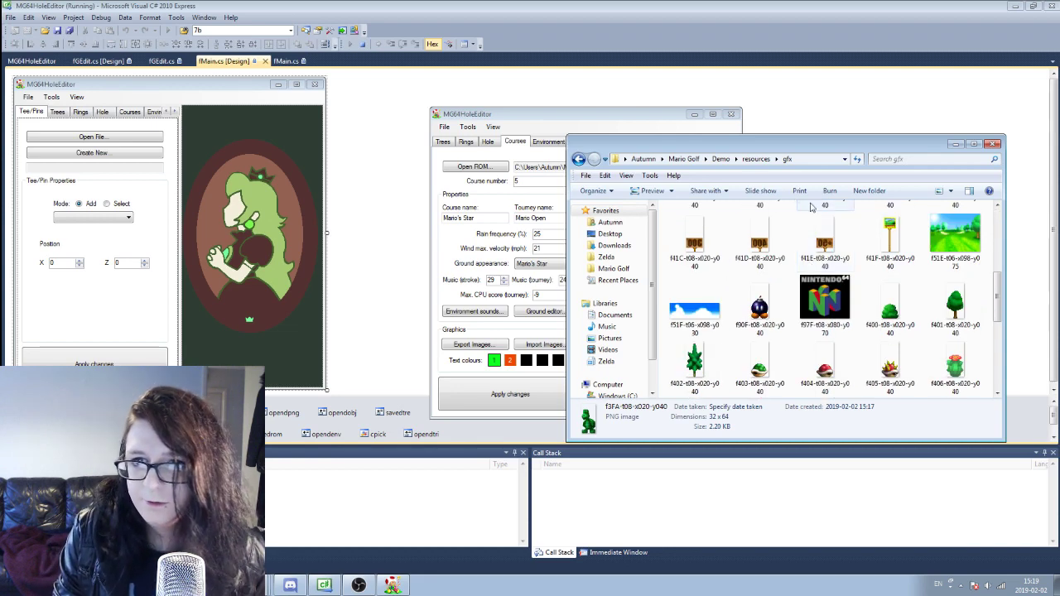
pyautogui.click(755, 158)
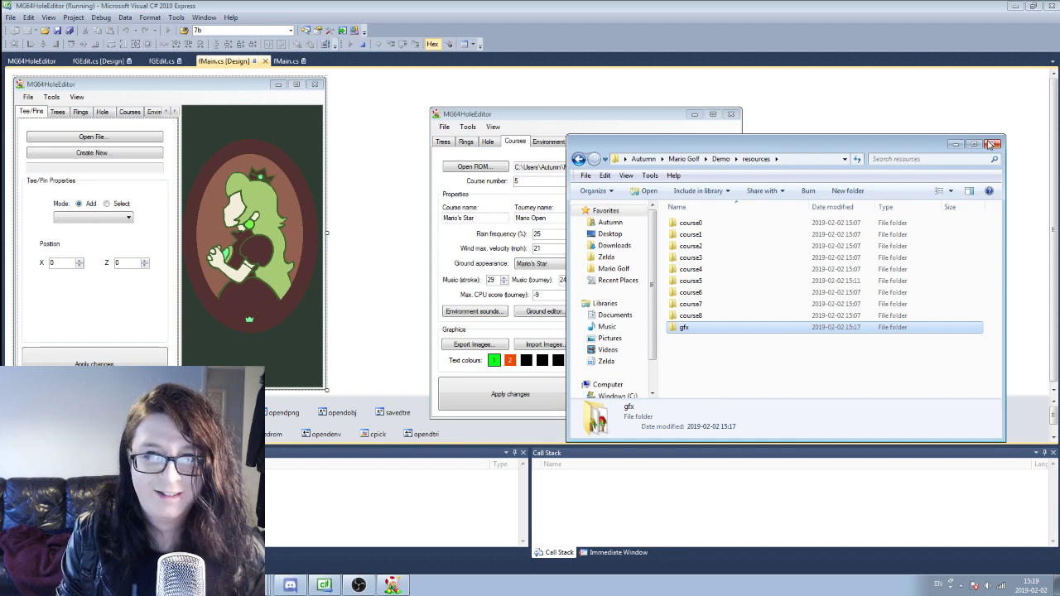
pyautogui.click(991, 144)
# Export the competitor names to the Demo resources folder
pyautogui.click(468, 128)
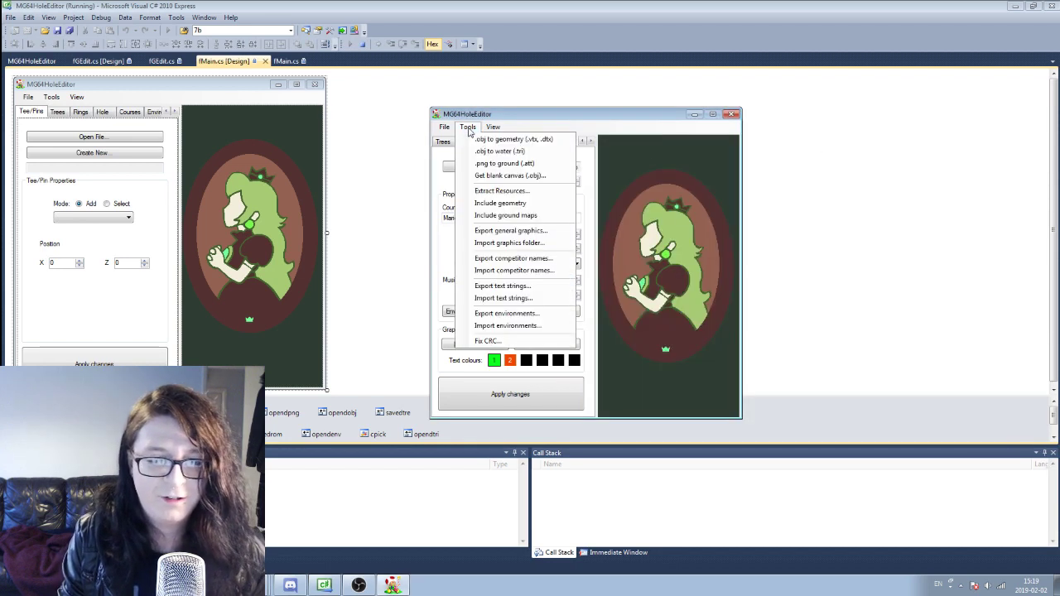
pyautogui.click(535, 261)
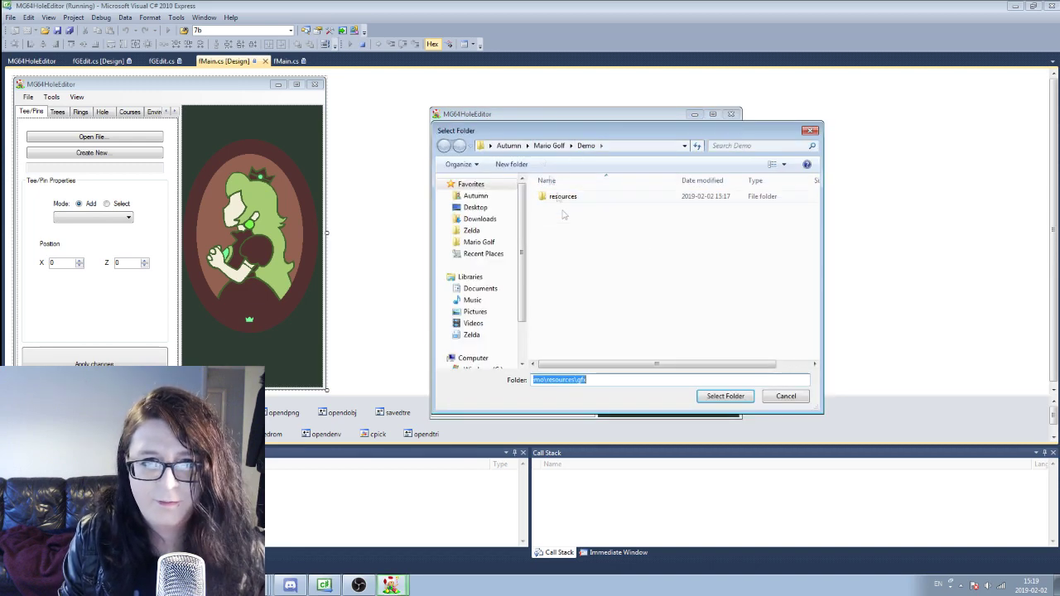
pyautogui.click(736, 397)
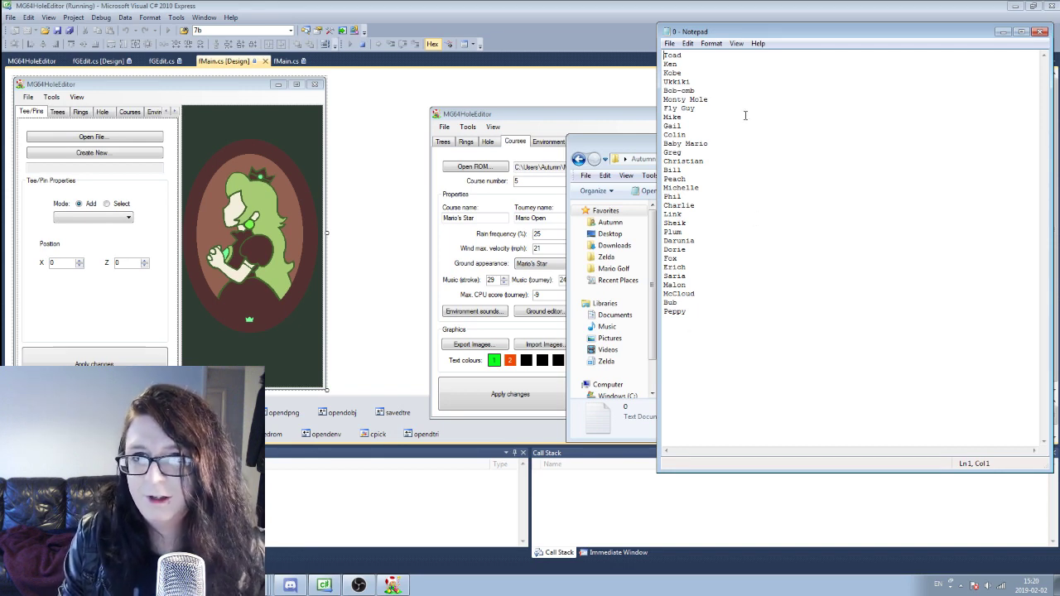
# Replace the competitor name Monty Mole with a custom username in exported text file 0
pyautogui.moveTo(740, 99); pyautogui.dragTo(664, 100)
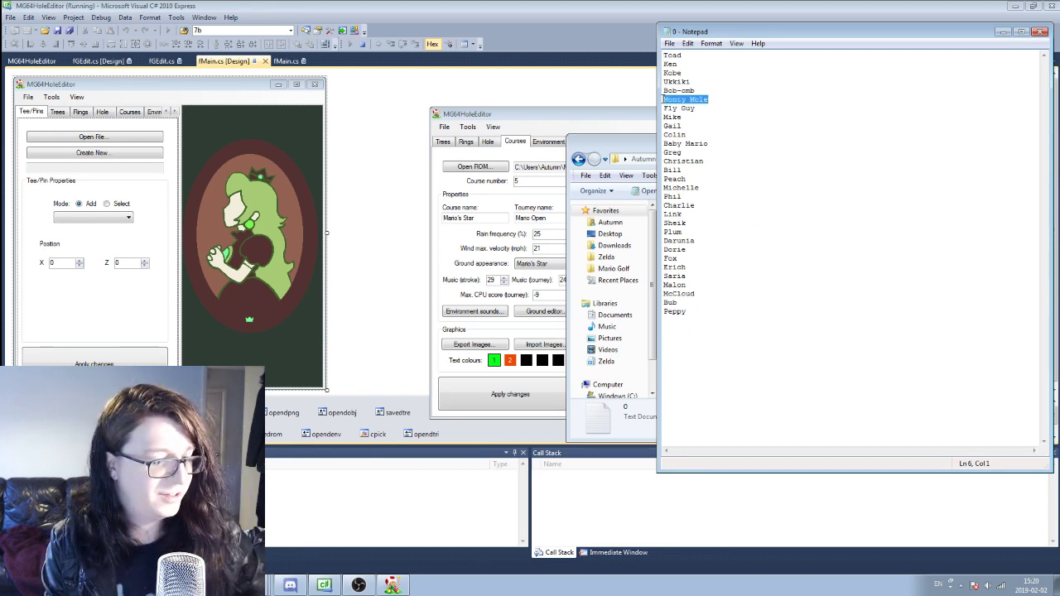
pyautogui.write('Ji')
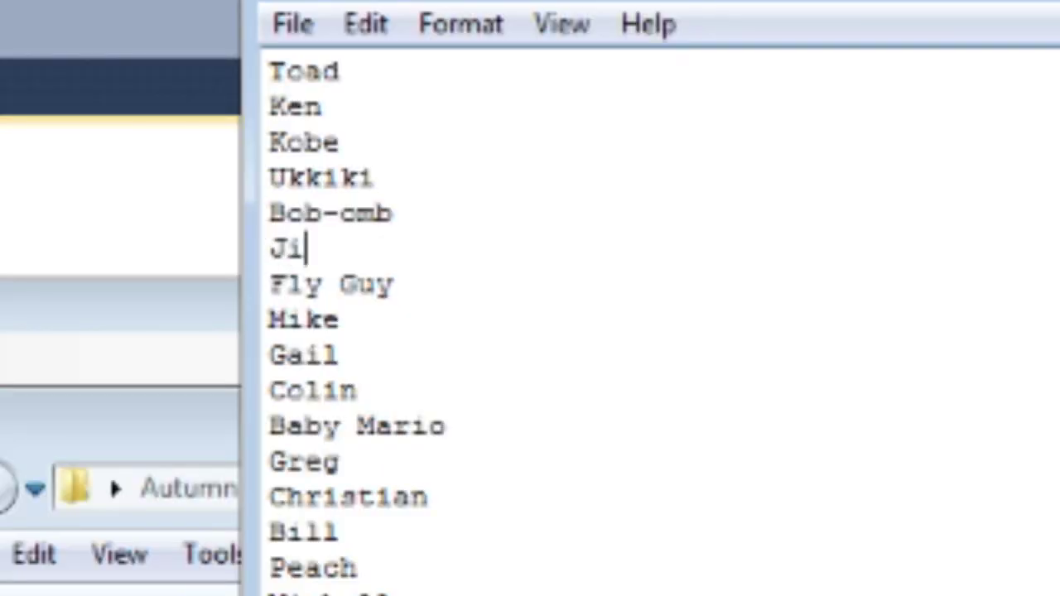
pyautogui.write('mmie1')
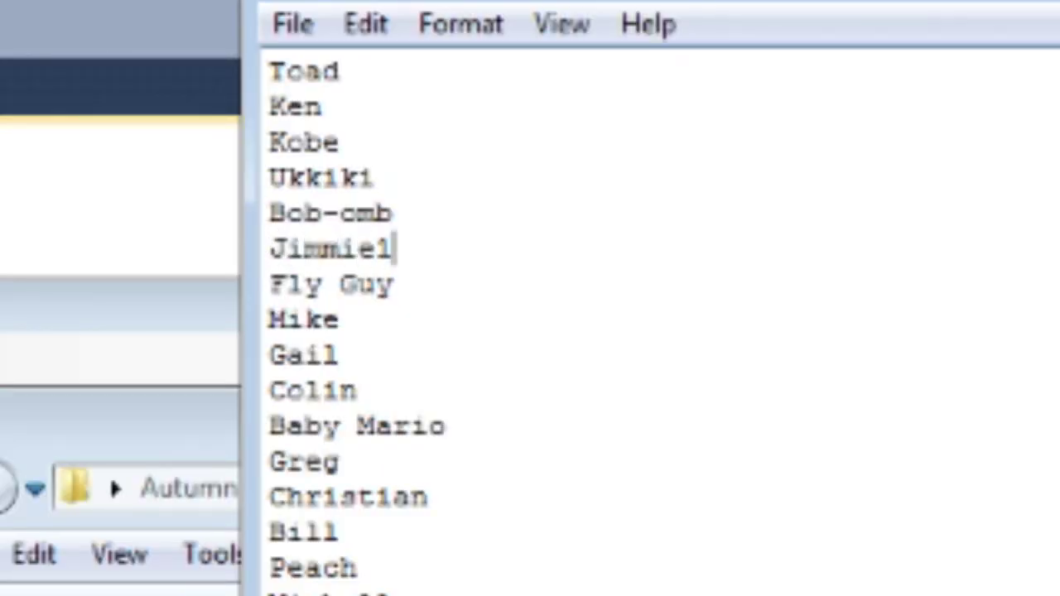
pyautogui.write('717')
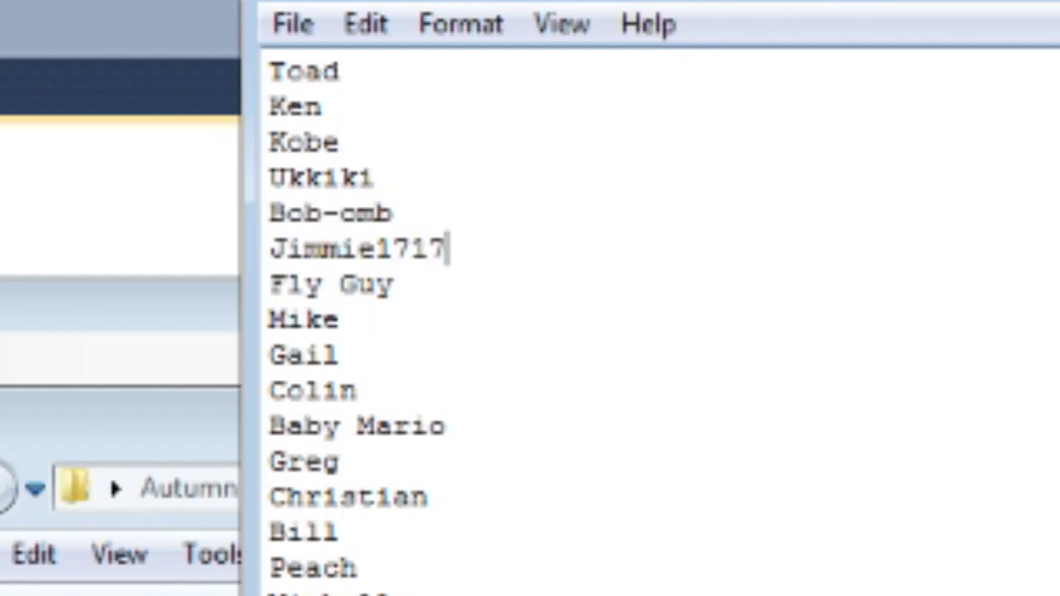
# Open the folder selection for importing competitor names and dismiss it
pyautogui.click(468, 128)
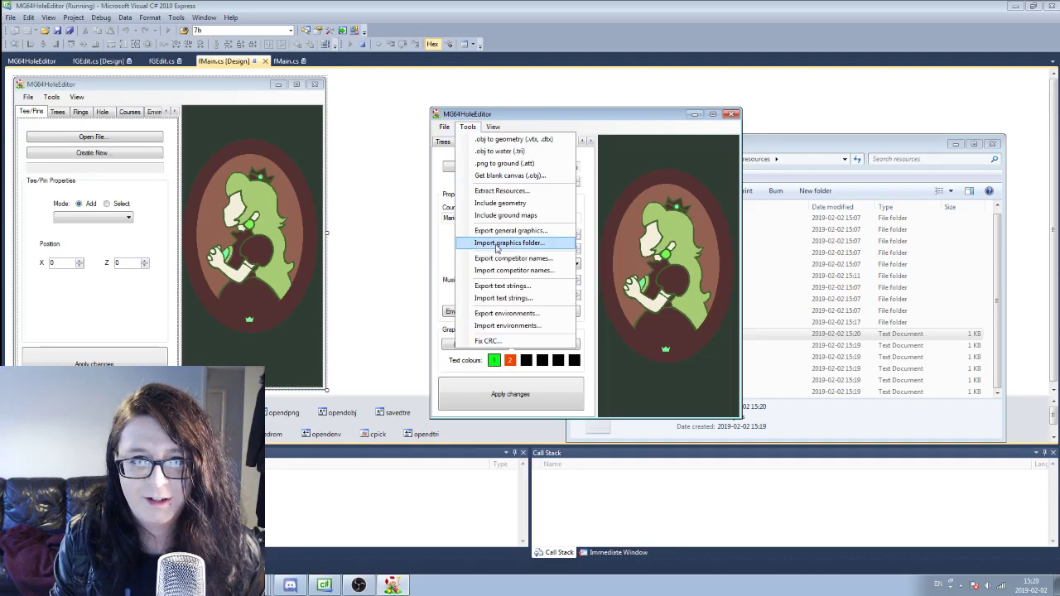
pyautogui.click(511, 271)
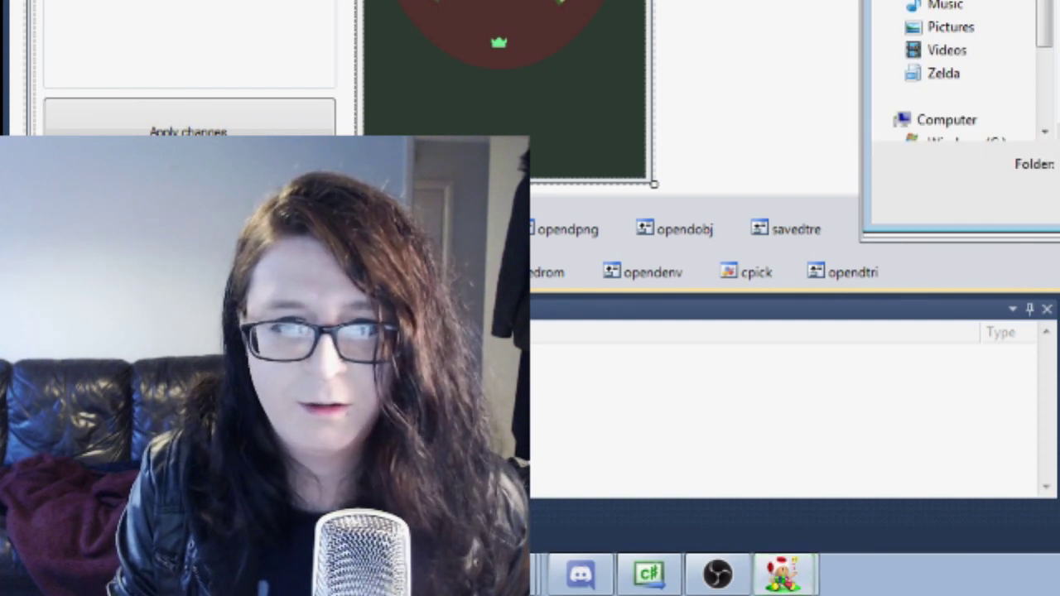
pyautogui.press('Escape')
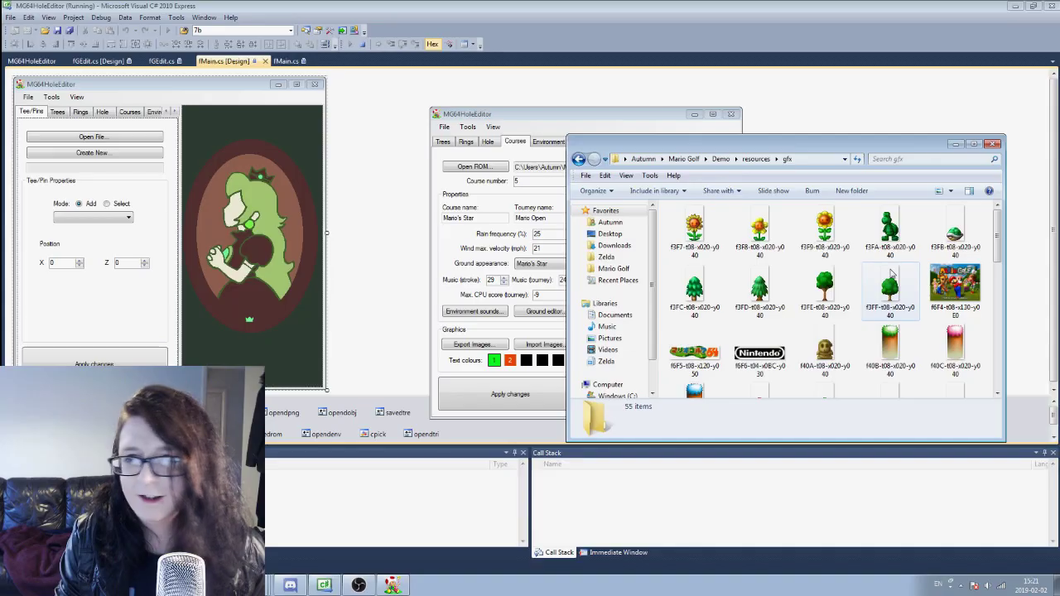
# View the title screen f6F4-t08-x130-y0E0 again, browse the gfx images, and return to the resources folder
pyautogui.click(956, 286)
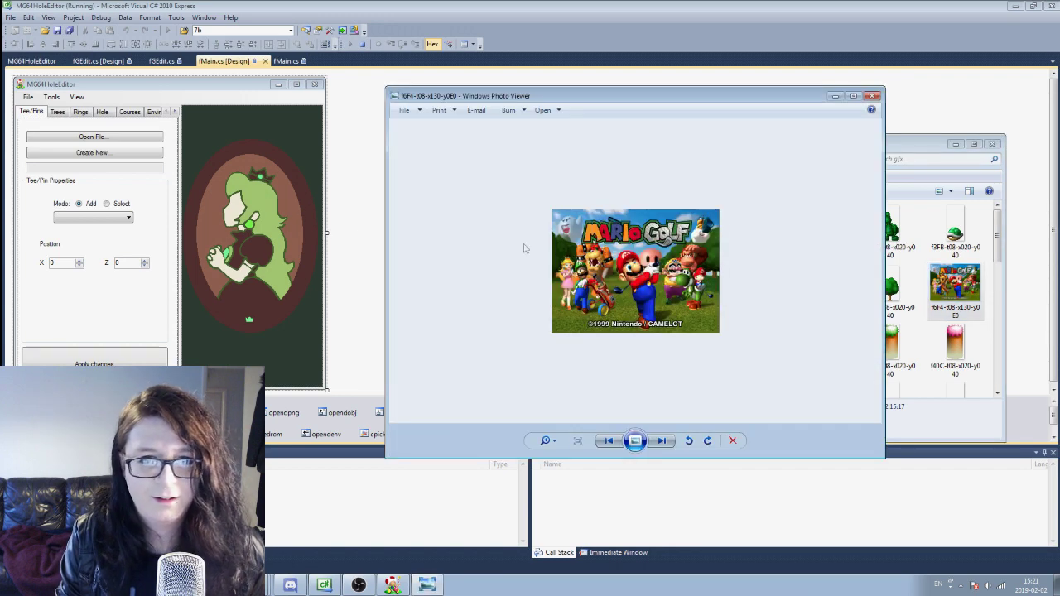
pyautogui.click(875, 96)
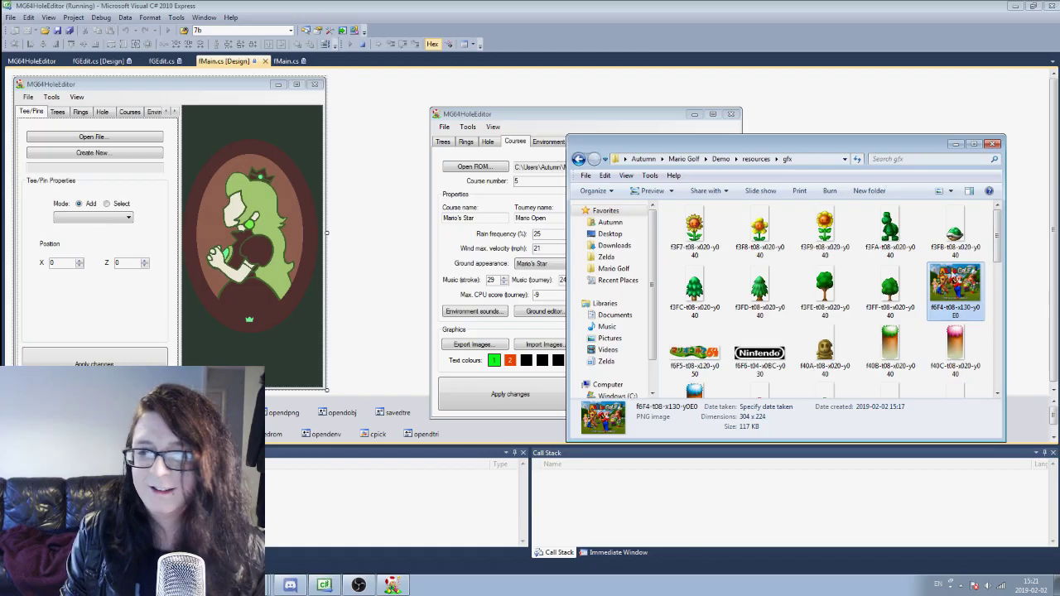
pyautogui.scroll(-3, 743, 304)
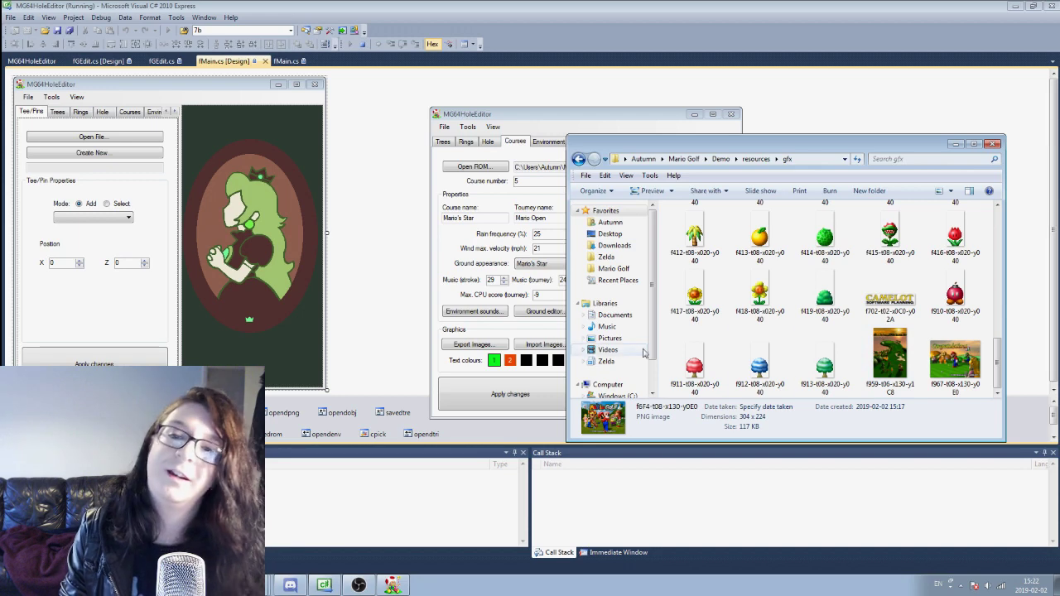
pyautogui.scroll(5, 807, 261)
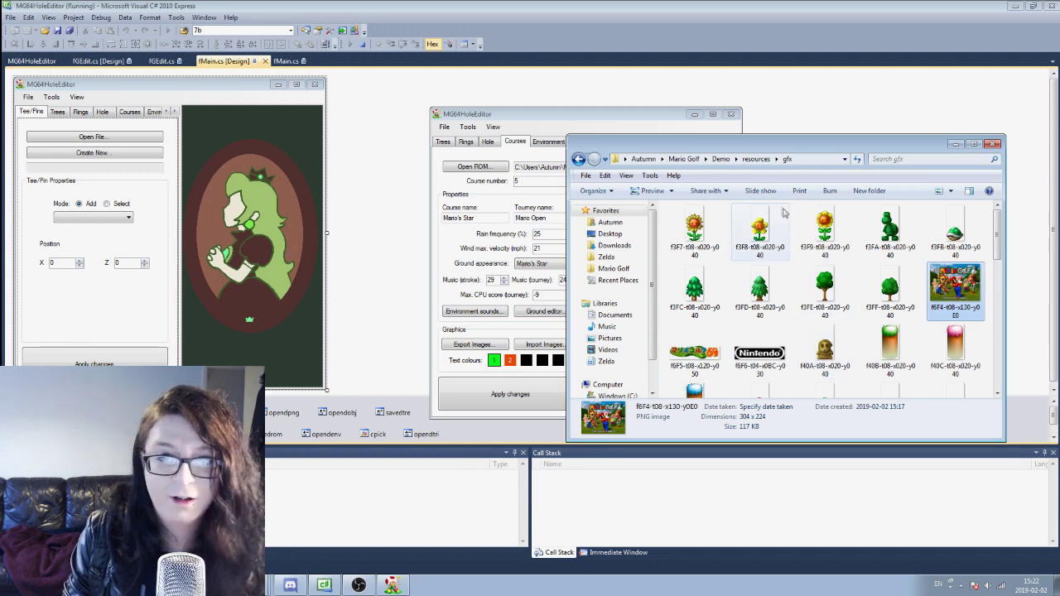
pyautogui.click(755, 158)
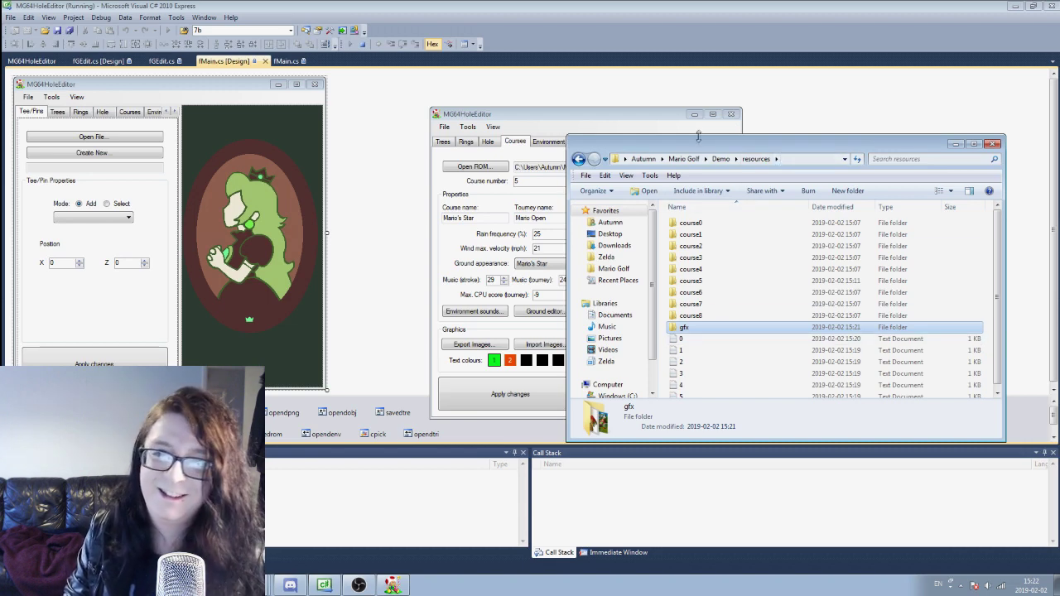
pyautogui.click(467, 127)
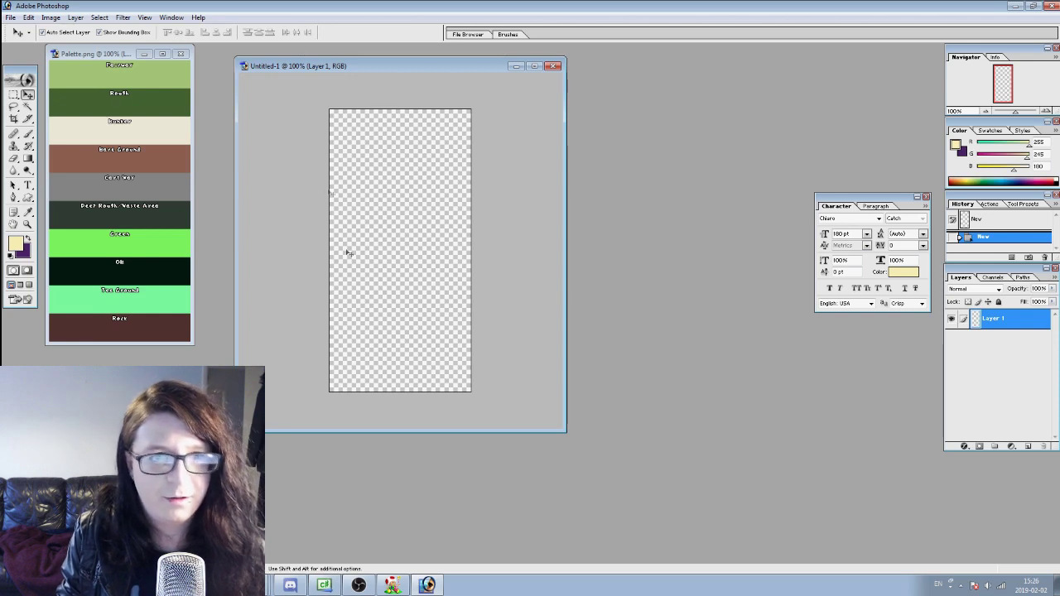
# In Adobe Photoshop, fill the blank canvas with the OB colour sampled from the palette image and enlarge the document window
pyautogui.scroll(-1, 379, 258)
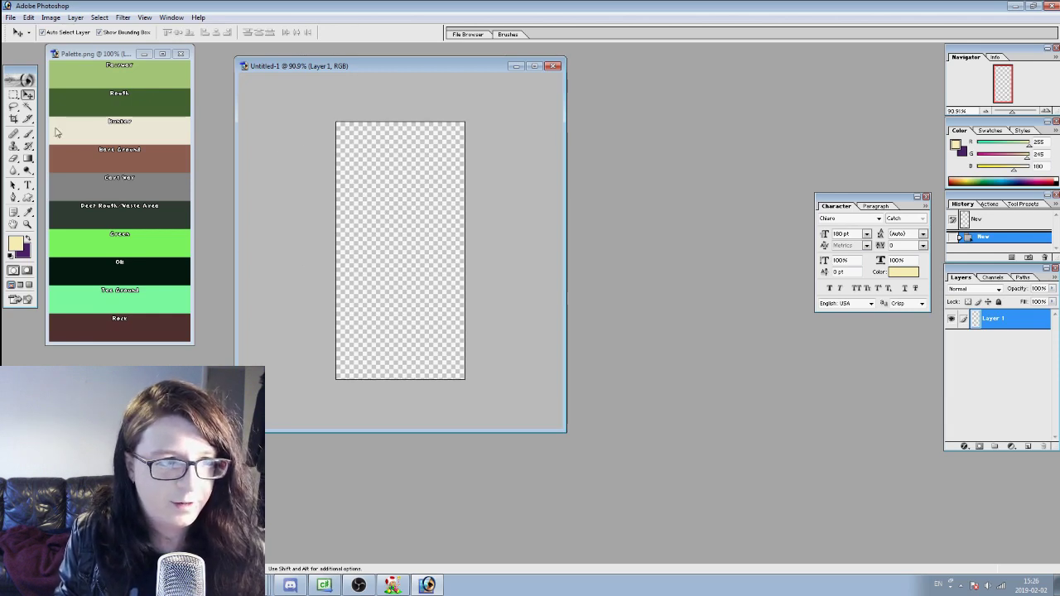
pyautogui.moveTo(27, 158); pyautogui.dragTo(56, 172)
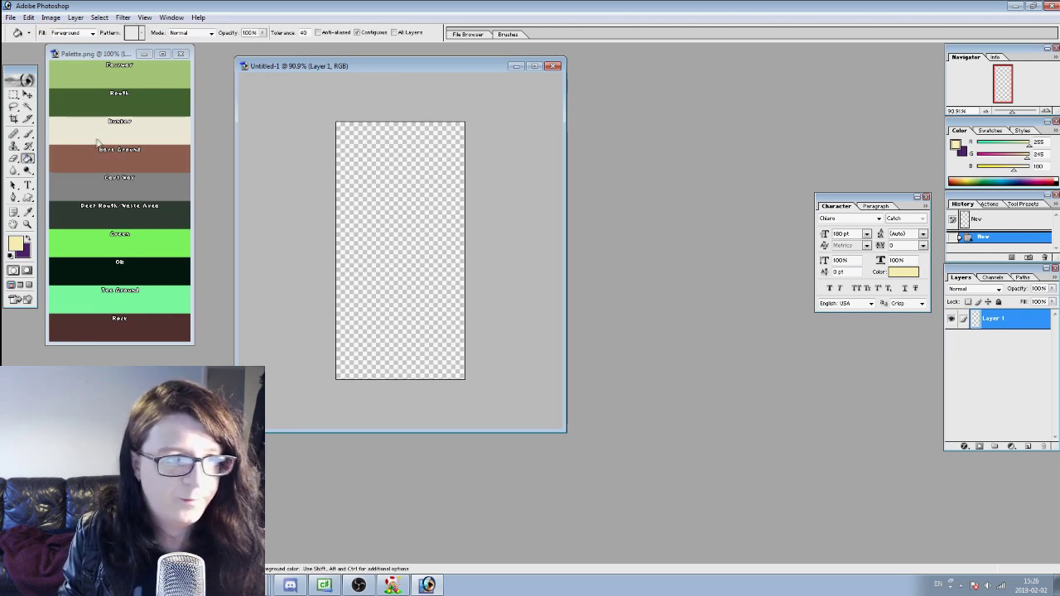
pyautogui.click(98, 55)
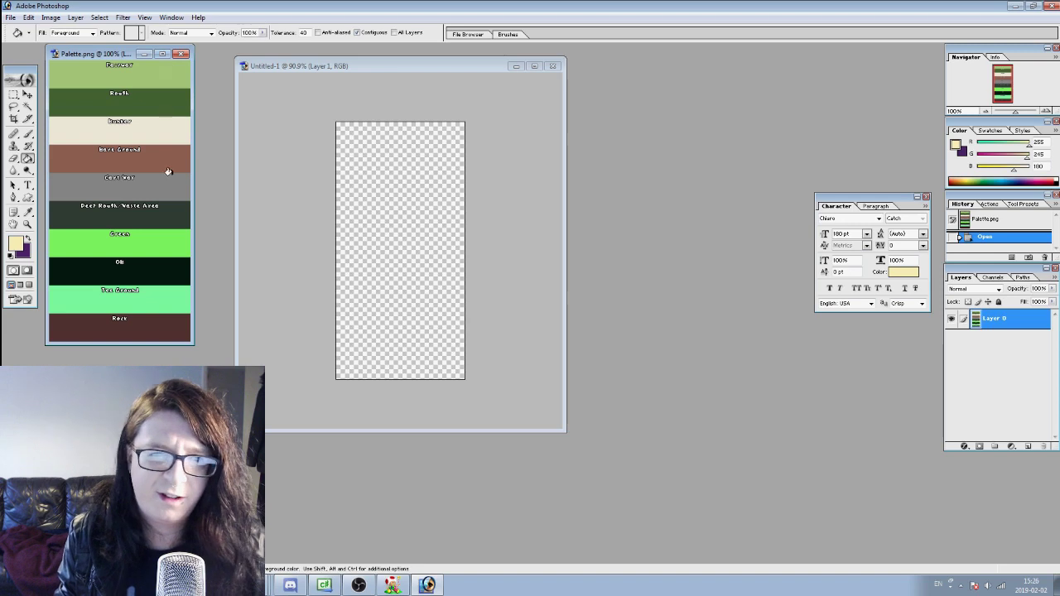
pyautogui.keyDown('alt'); pyautogui.click(182, 271); pyautogui.keyUp('alt')
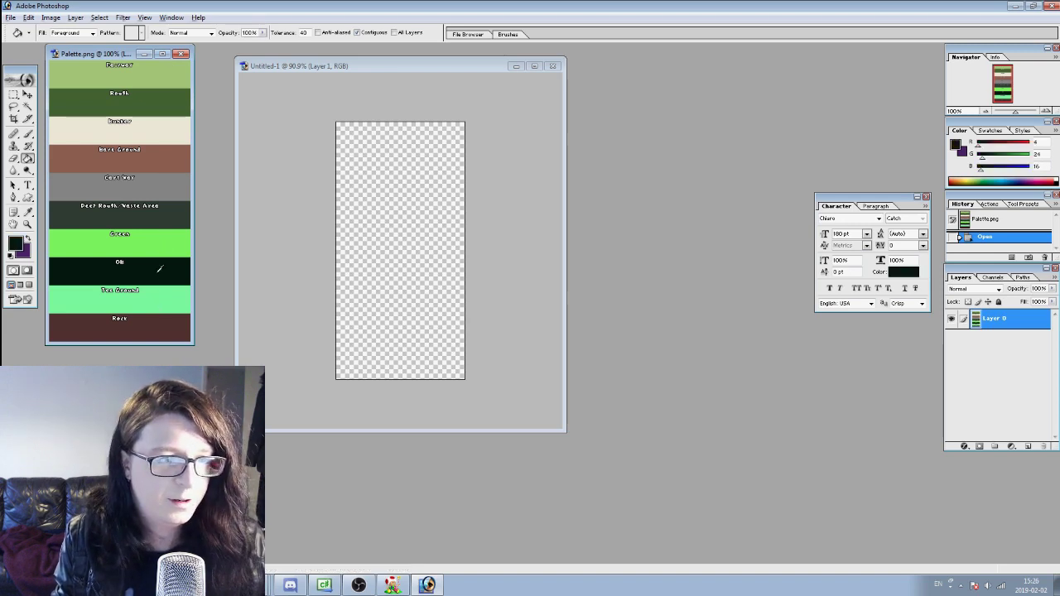
pyautogui.click(353, 208)
pyautogui.click(373, 208)
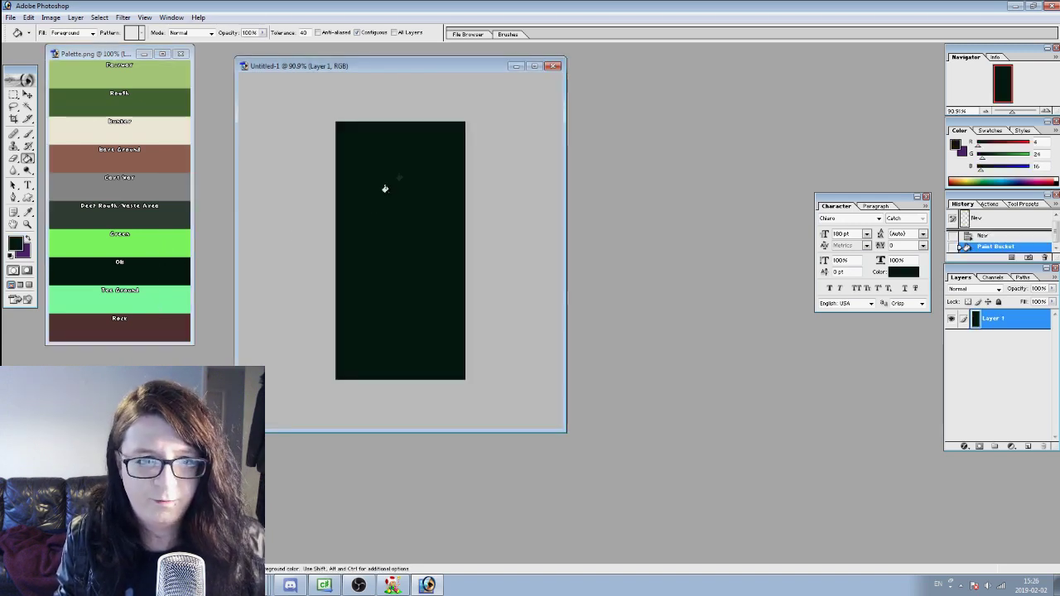
pyautogui.moveTo(565, 431); pyautogui.dragTo(723, 466)
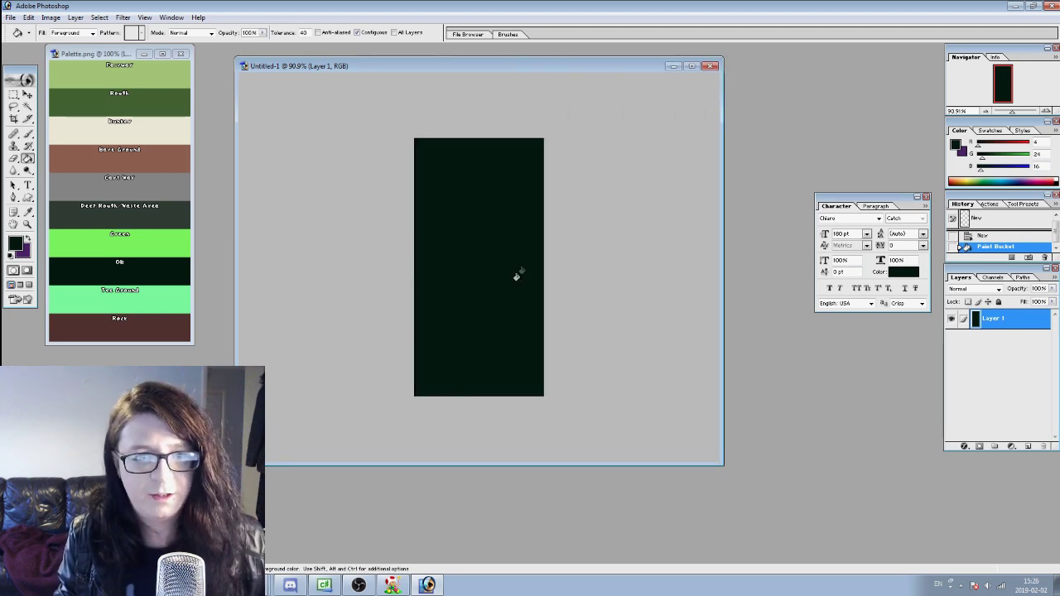
# Paint a small tee near the canvas's lower-left corner with a 17 px Pencil in the palette's Tee Ground colour
pyautogui.moveTo(27, 134); pyautogui.dragTo(44, 146)
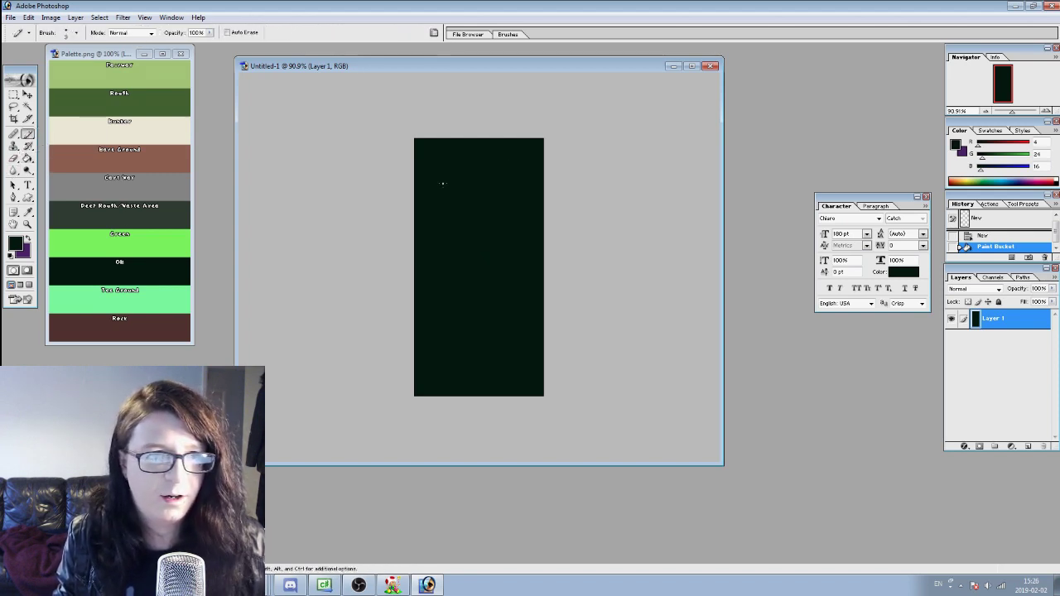
pyautogui.rightClick(452, 181)
pyautogui.moveTo(466, 200); pyautogui.dragTo(488, 201)
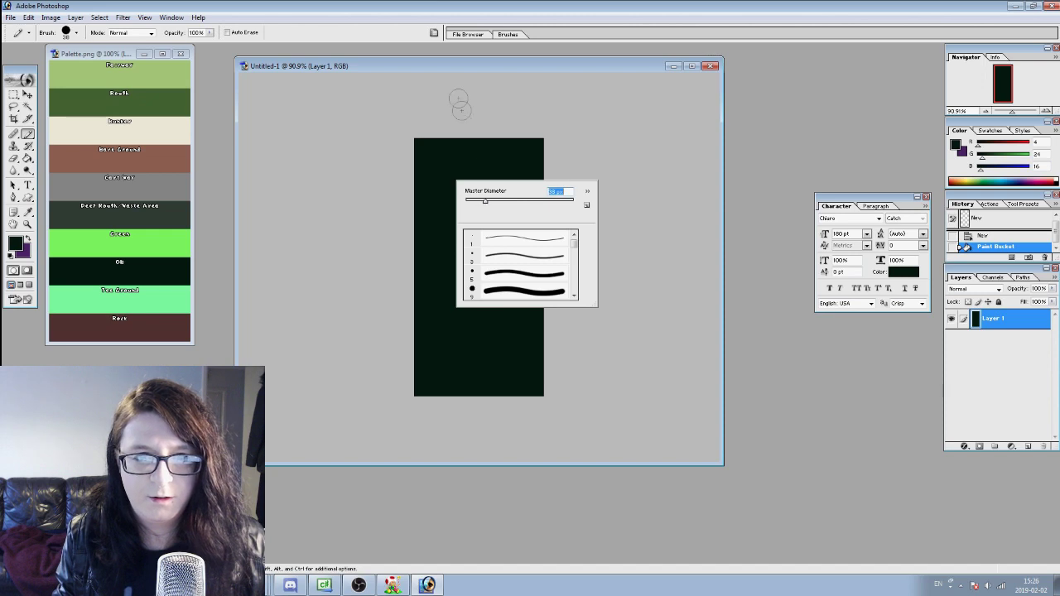
pyautogui.press('Return')
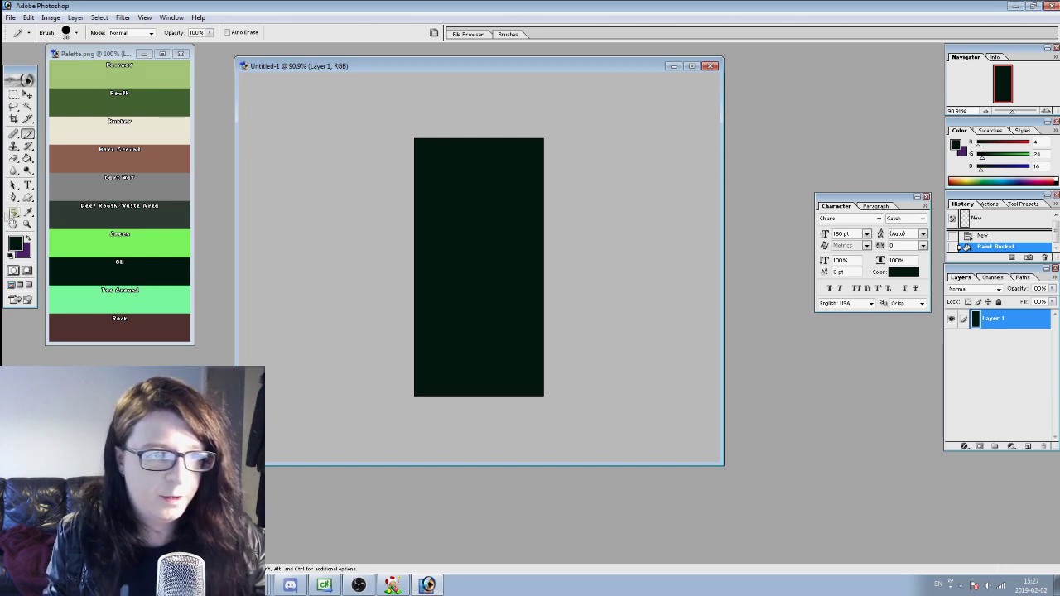
pyautogui.rightClick(493, 262)
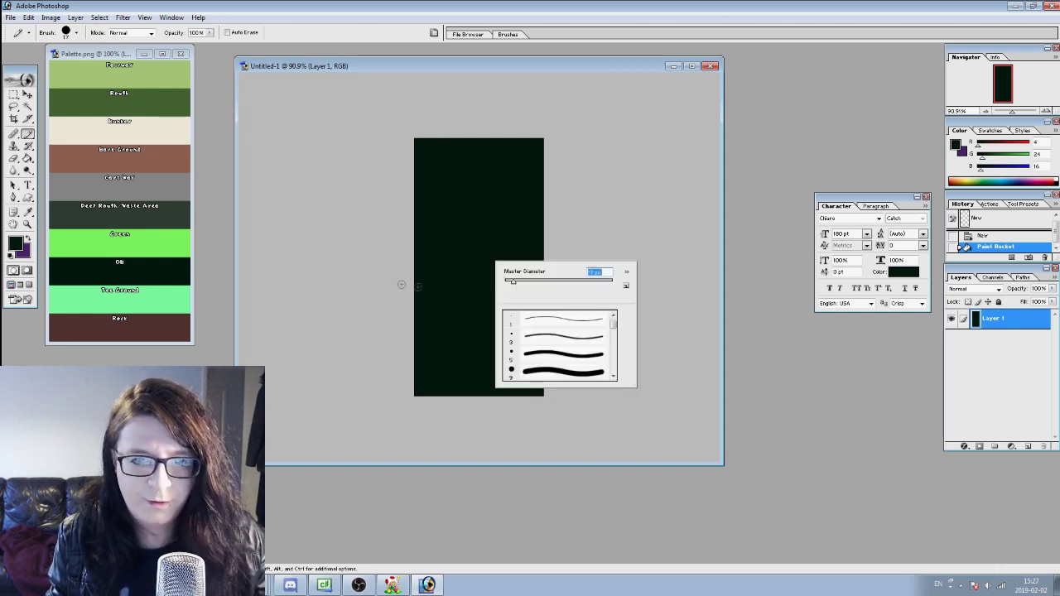
pyautogui.keyDown('alt'); pyautogui.click(178, 303); pyautogui.keyUp('alt')
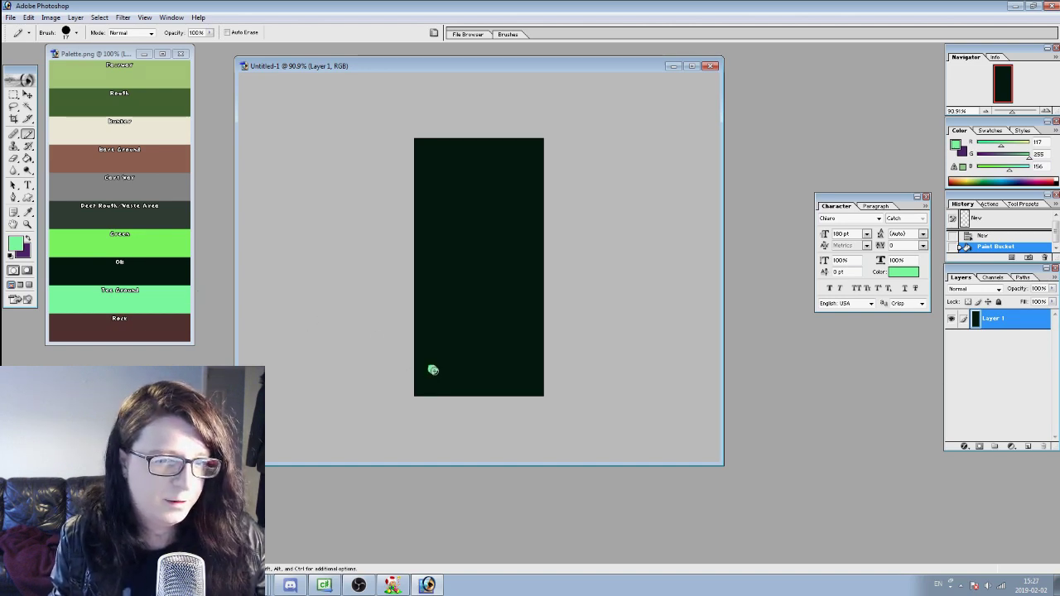
pyautogui.moveTo(432, 370); pyautogui.dragTo(436, 374)
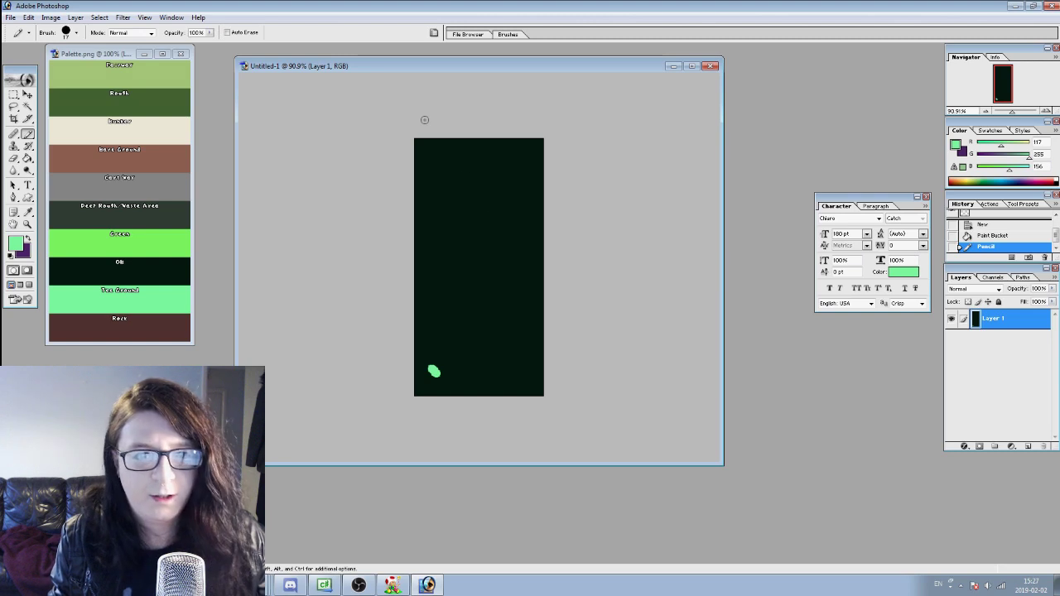
# Paint a solid, irregular putting green near the top of the canvas in the palette's Green colour
pyautogui.keyDown('alt'); pyautogui.click(136, 255); pyautogui.keyUp('alt')
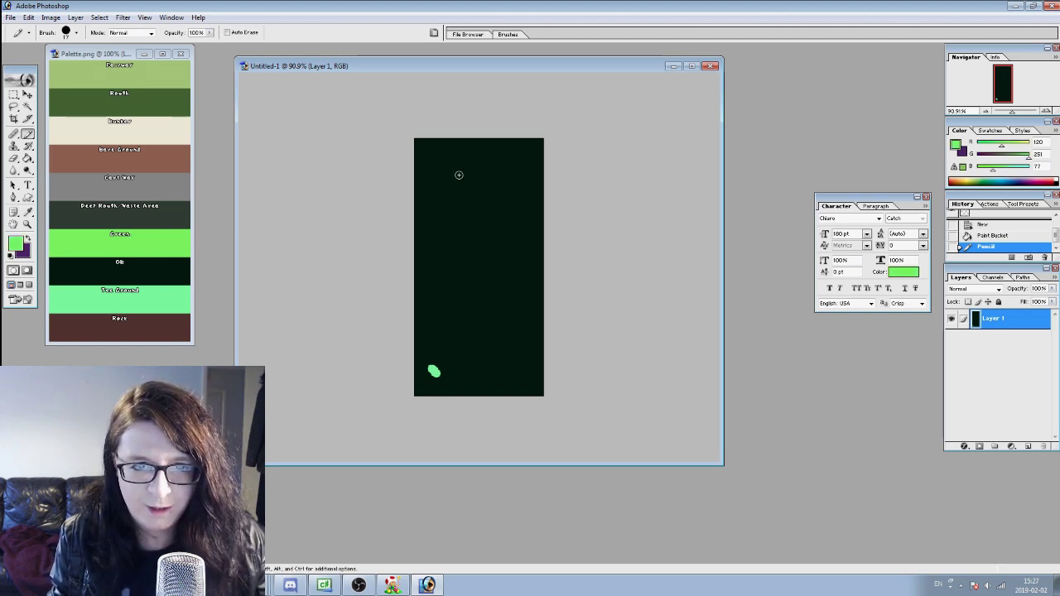
pyautogui.moveTo(450, 168)
pyautogui.mouseDown()
pyautogui.moveTo(489, 181)
pyautogui.moveTo(464, 176)
pyautogui.mouseUp()
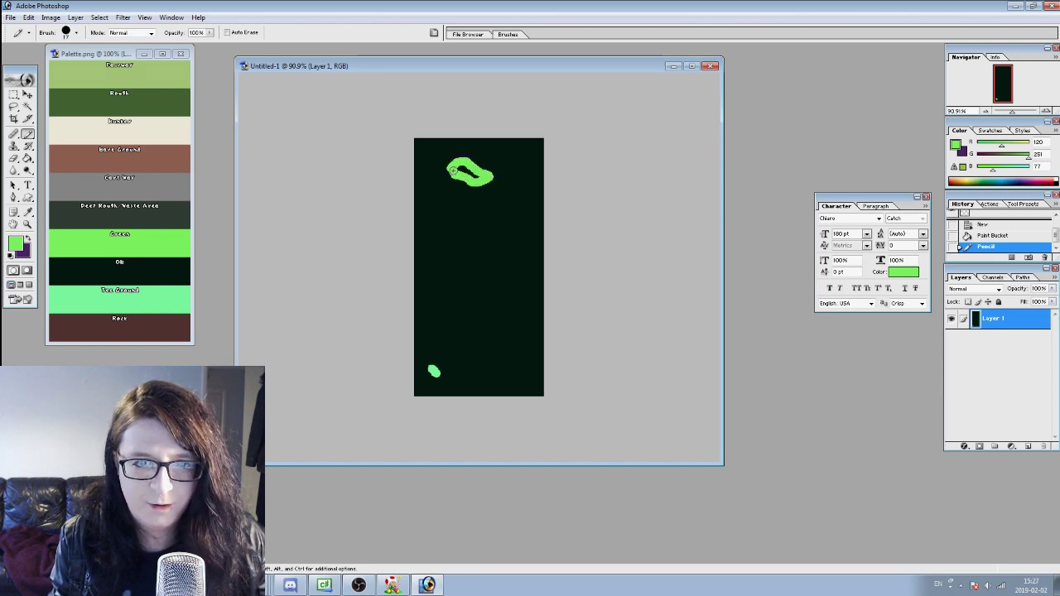
pyautogui.click(479, 175)
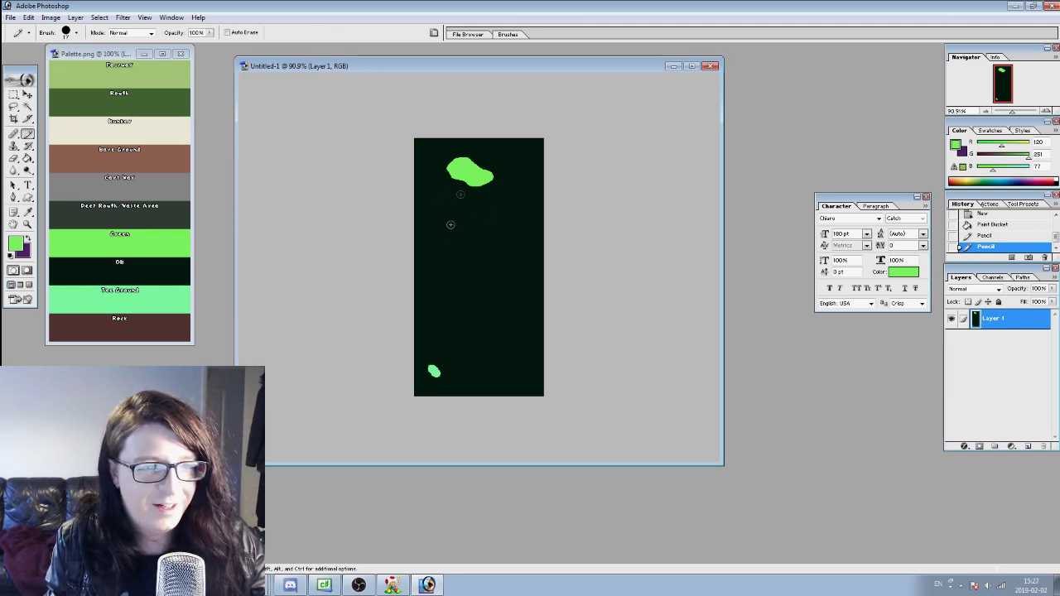
# Paint a curved fairway below the green and a separate solid fairway above the tee in the palette's Fairway colour
pyautogui.keyDown('alt'); pyautogui.click(137, 74); pyautogui.keyUp('alt')
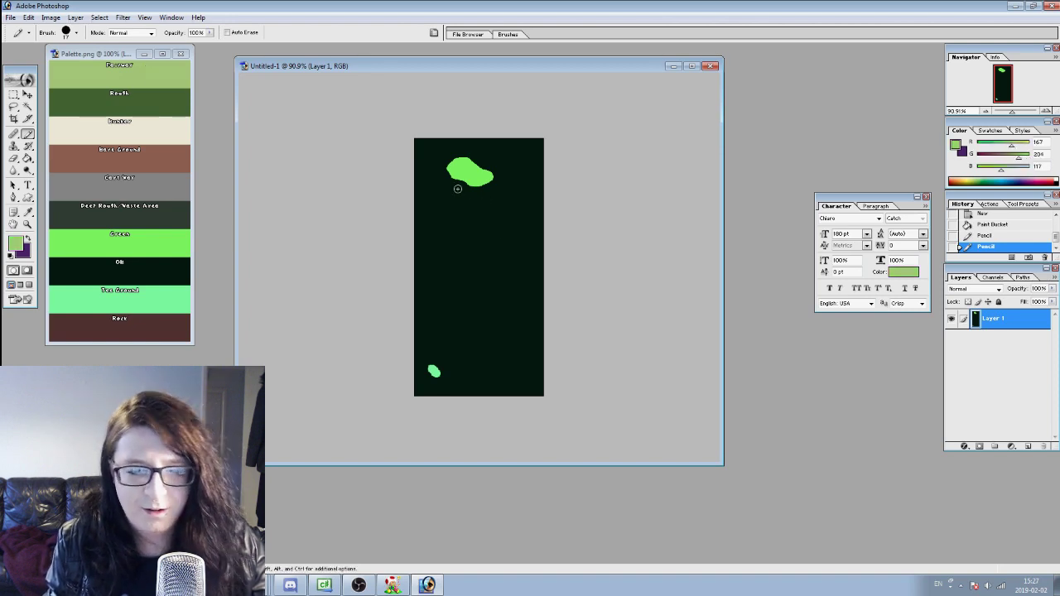
pyautogui.moveTo(446, 173)
pyautogui.mouseDown()
pyautogui.moveTo(487, 191)
pyautogui.moveTo(471, 188)
pyautogui.moveTo(501, 214)
pyautogui.moveTo(514, 248)
pyautogui.moveTo(490, 268)
pyautogui.moveTo(496, 226)
pyautogui.moveTo(480, 194)
pyautogui.moveTo(448, 180)
pyautogui.moveTo(478, 199)
pyautogui.mouseUp()
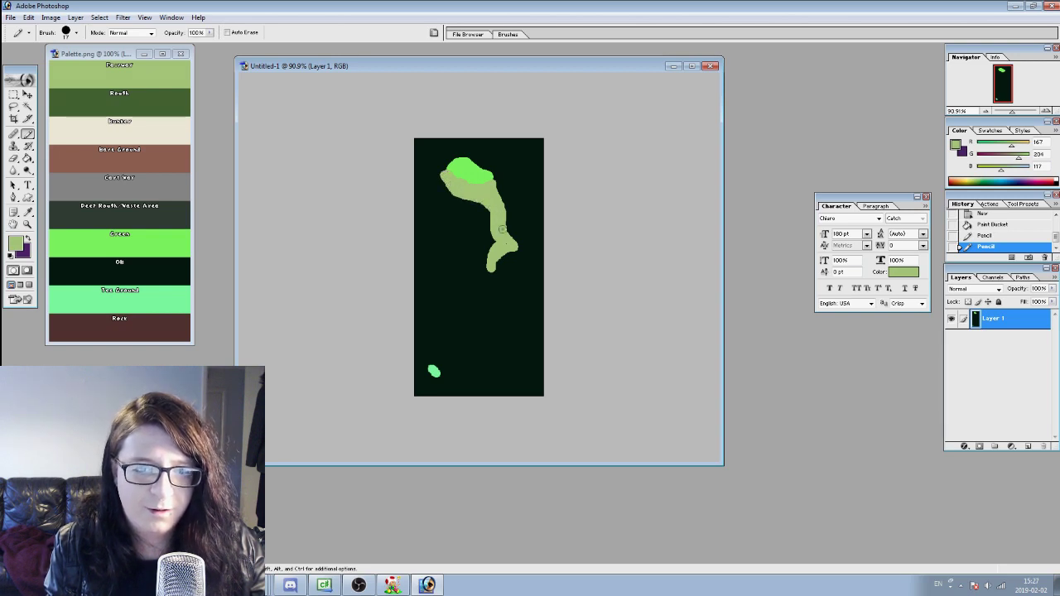
pyautogui.moveTo(494, 224); pyautogui.dragTo(474, 195)
pyautogui.moveTo(467, 246)
pyautogui.mouseDown()
pyautogui.moveTo(477, 300)
pyautogui.moveTo(453, 355)
pyautogui.moveTo(448, 262)
pyautogui.moveTo(458, 241)
pyautogui.mouseUp()
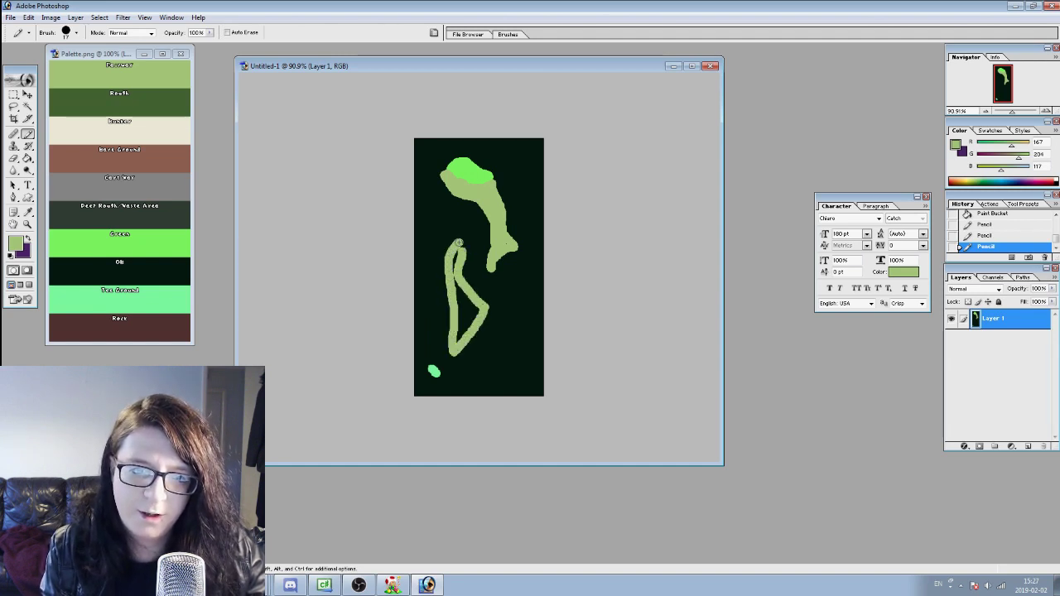
pyautogui.moveTo(455, 267)
pyautogui.mouseDown()
pyautogui.moveTo(456, 254)
pyautogui.moveTo(473, 325)
pyautogui.moveTo(460, 340)
pyautogui.moveTo(454, 287)
pyautogui.moveTo(468, 319)
pyautogui.mouseUp()
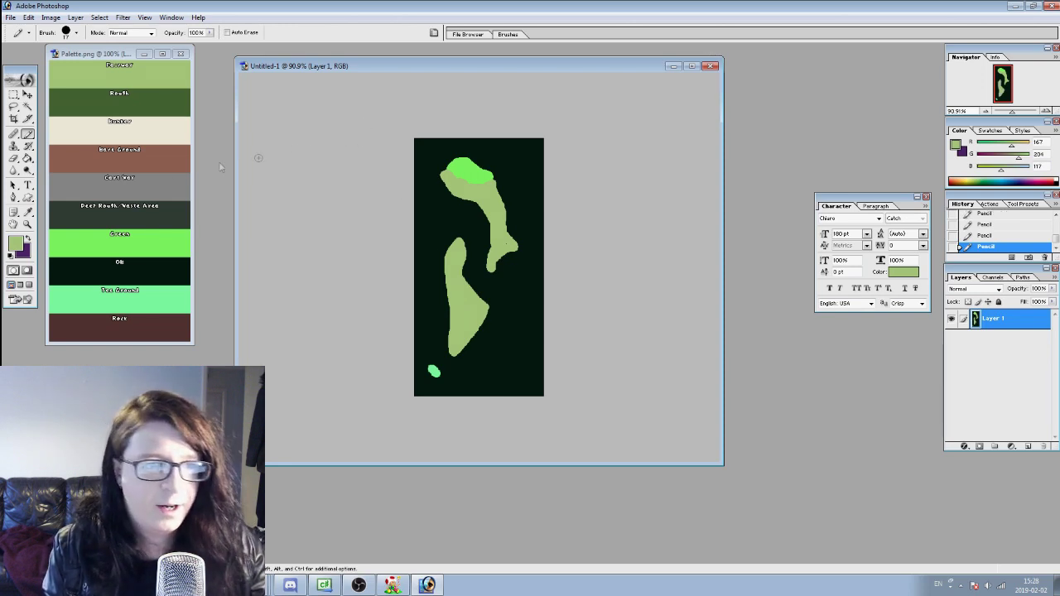
# Paint bunkers beside the green and along the edges of both fairways in the palette's Bunker colour
pyautogui.keyDown('alt'); pyautogui.click(124, 125); pyautogui.keyUp('alt')
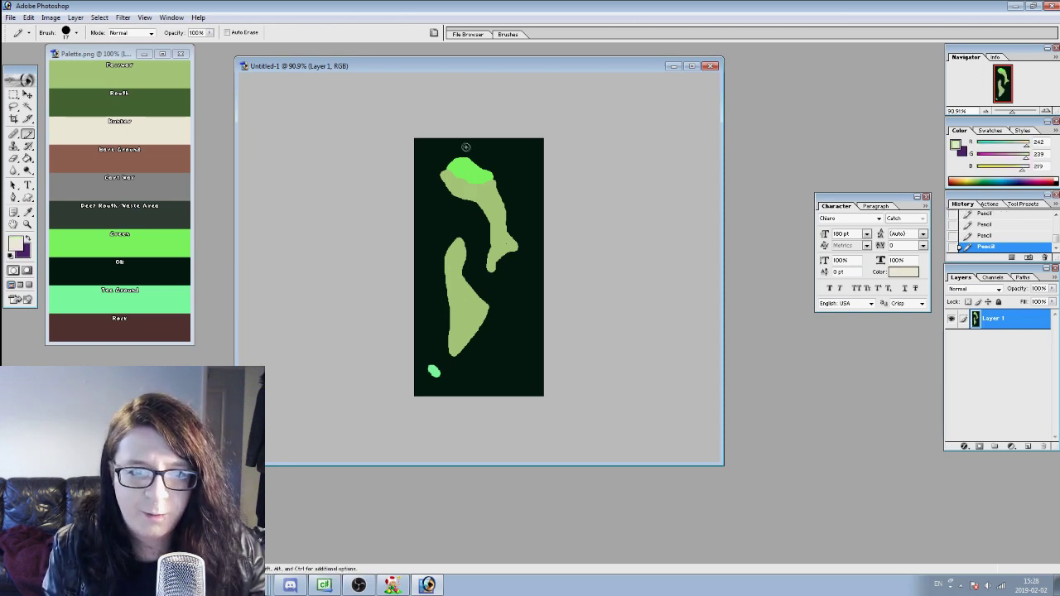
pyautogui.moveTo(472, 159); pyautogui.dragTo(478, 163)
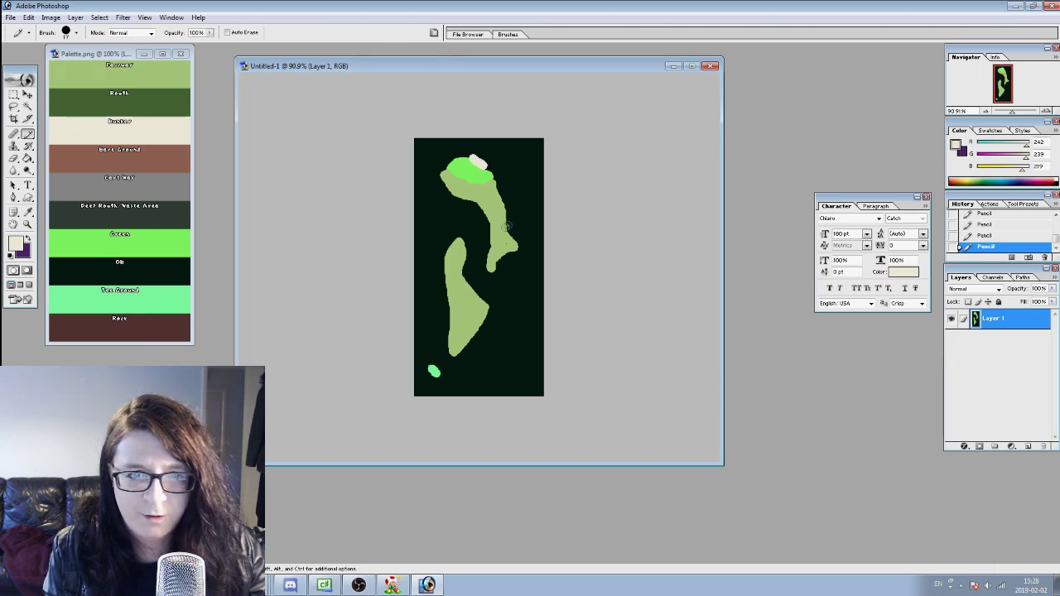
pyautogui.moveTo(459, 197); pyautogui.dragTo(465, 199)
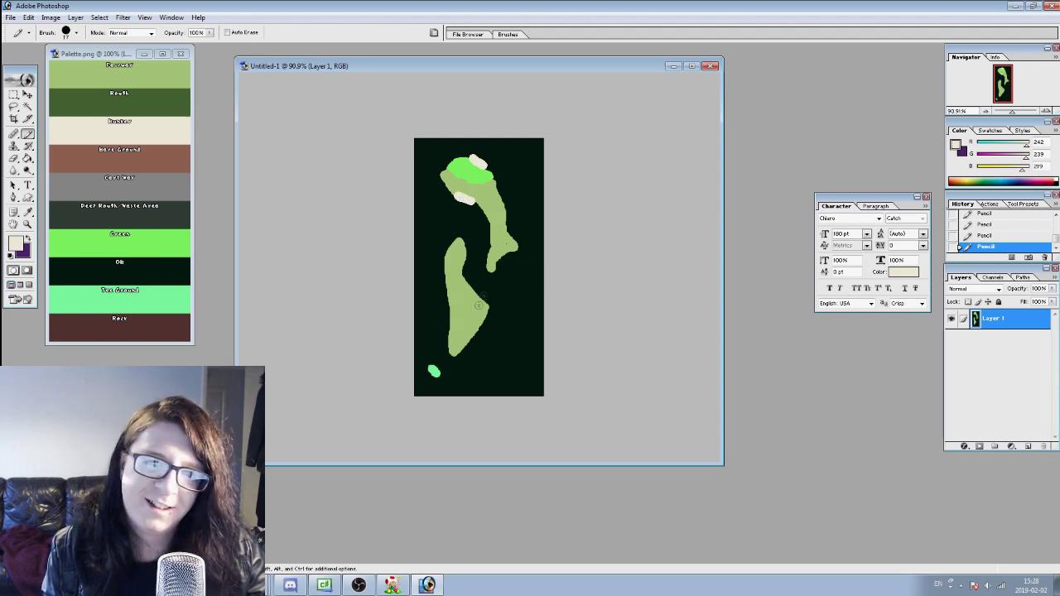
pyautogui.moveTo(467, 285)
pyautogui.mouseDown()
pyautogui.moveTo(478, 294)
pyautogui.moveTo(442, 313)
pyautogui.moveTo(447, 328)
pyautogui.moveTo(441, 275)
pyautogui.mouseUp()
pyautogui.moveTo(519, 264)
pyautogui.mouseDown()
pyautogui.moveTo(499, 266)
pyautogui.moveTo(517, 253)
pyautogui.moveTo(500, 267)
pyautogui.mouseUp()
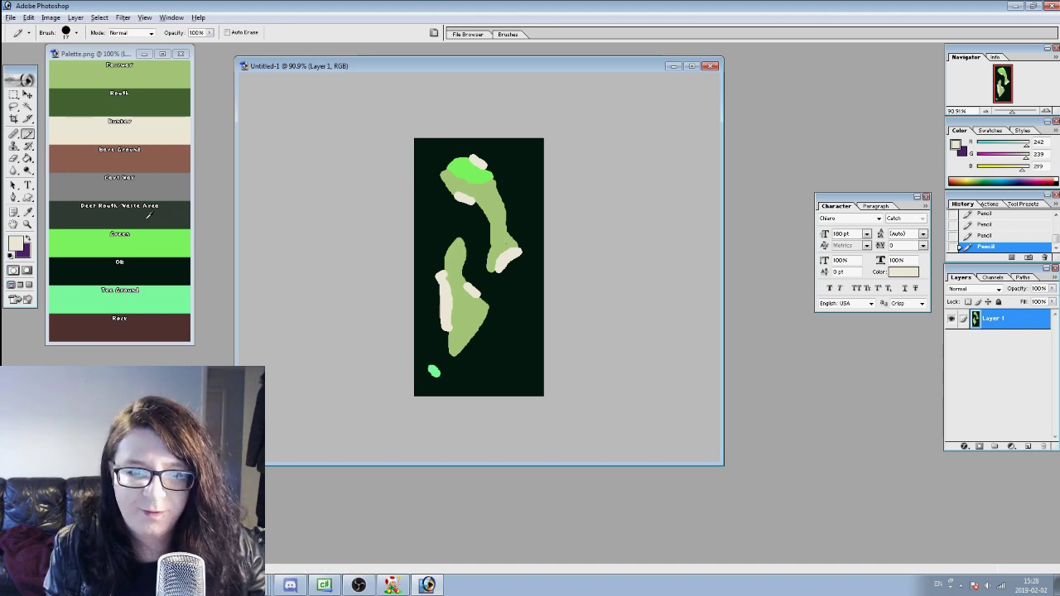
# Outline the fairways, green, bunkers and tee with a band of the palette's Rough colour
pyautogui.press('alt')
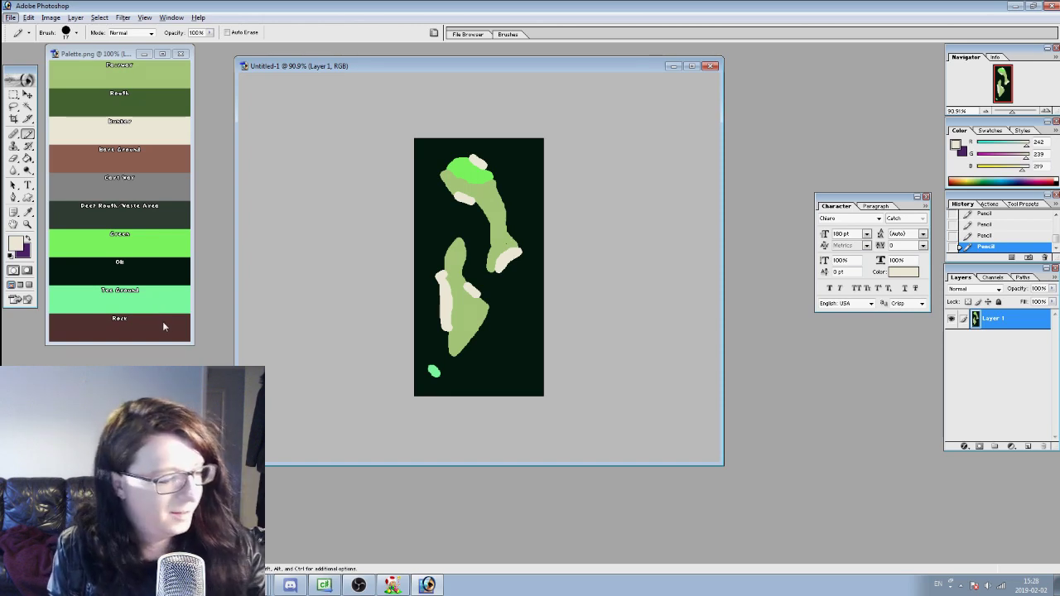
pyautogui.keyDown('alt'); pyautogui.click(154, 104); pyautogui.keyUp('alt')
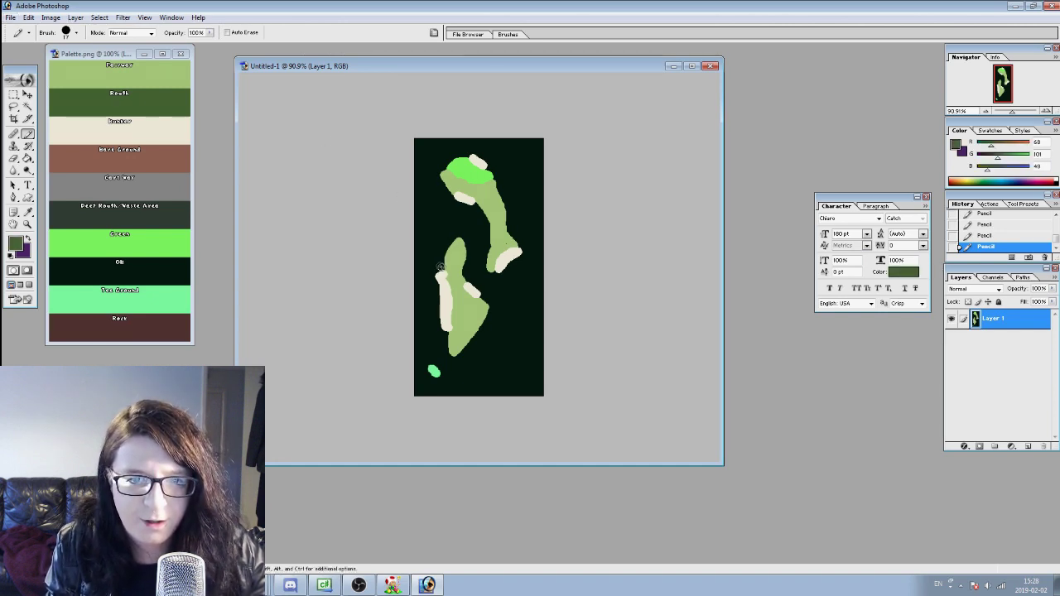
pyautogui.moveTo(440, 266)
pyautogui.mouseDown()
pyautogui.moveTo(441, 250)
pyautogui.moveTo(466, 242)
pyautogui.moveTo(490, 331)
pyautogui.moveTo(468, 352)
pyautogui.moveTo(443, 338)
pyautogui.moveTo(432, 265)
pyautogui.moveTo(435, 290)
pyautogui.mouseUp()
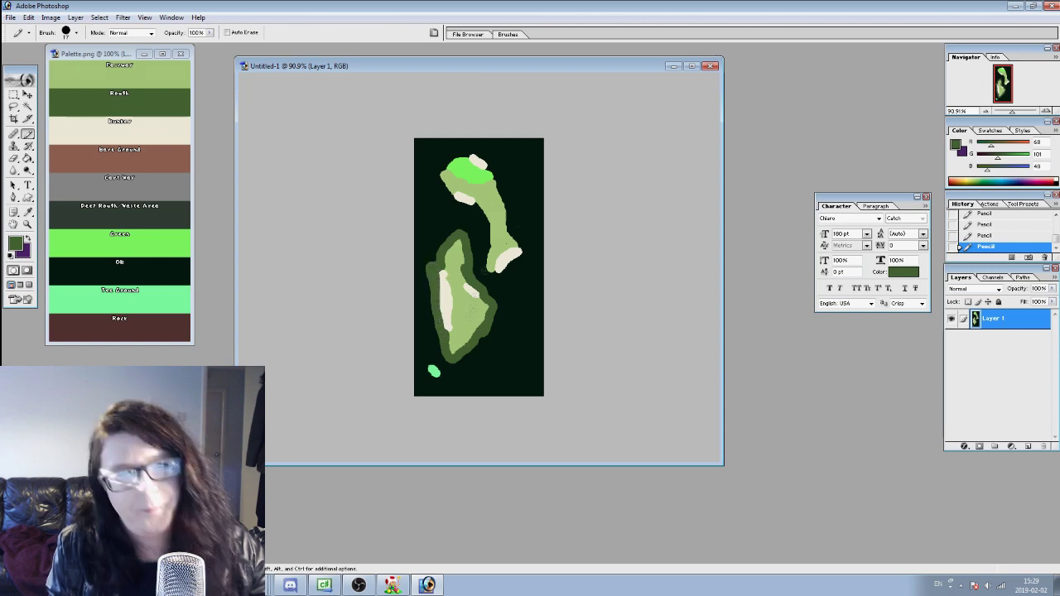
pyautogui.moveTo(466, 154)
pyautogui.mouseDown()
pyautogui.moveTo(436, 174)
pyautogui.moveTo(485, 237)
pyautogui.moveTo(489, 274)
pyautogui.moveTo(510, 273)
pyautogui.moveTo(519, 235)
pyautogui.moveTo(518, 265)
pyautogui.moveTo(498, 168)
pyautogui.moveTo(468, 149)
pyautogui.mouseUp()
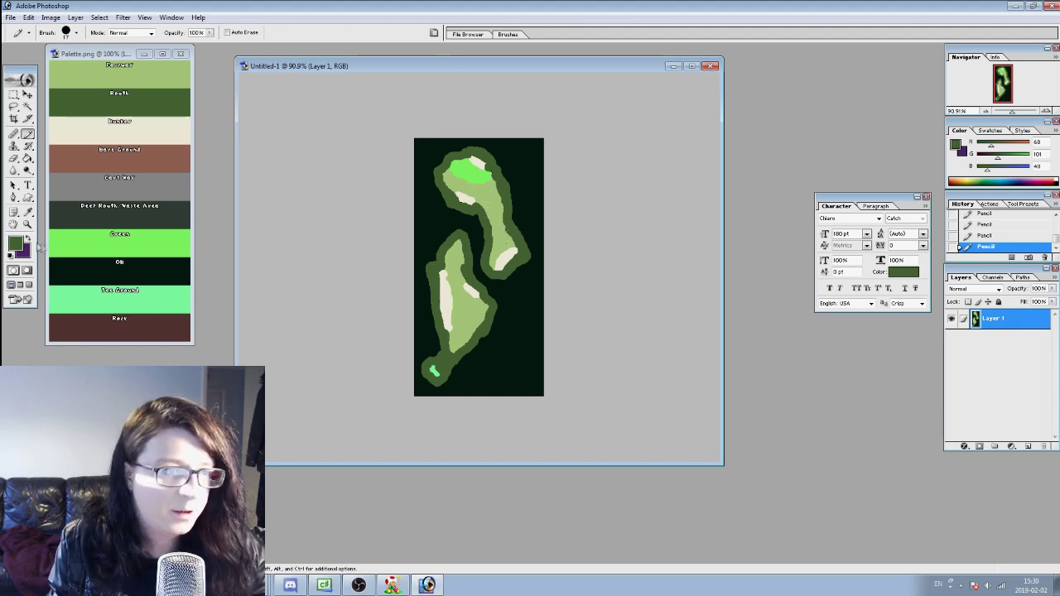
# Paint rock around the outer edges of the hole with the Pencil at 90 px and smaller, in the palette's Rock colour
pyautogui.keyDown('alt'); pyautogui.click(108, 321); pyautogui.keyUp('alt')
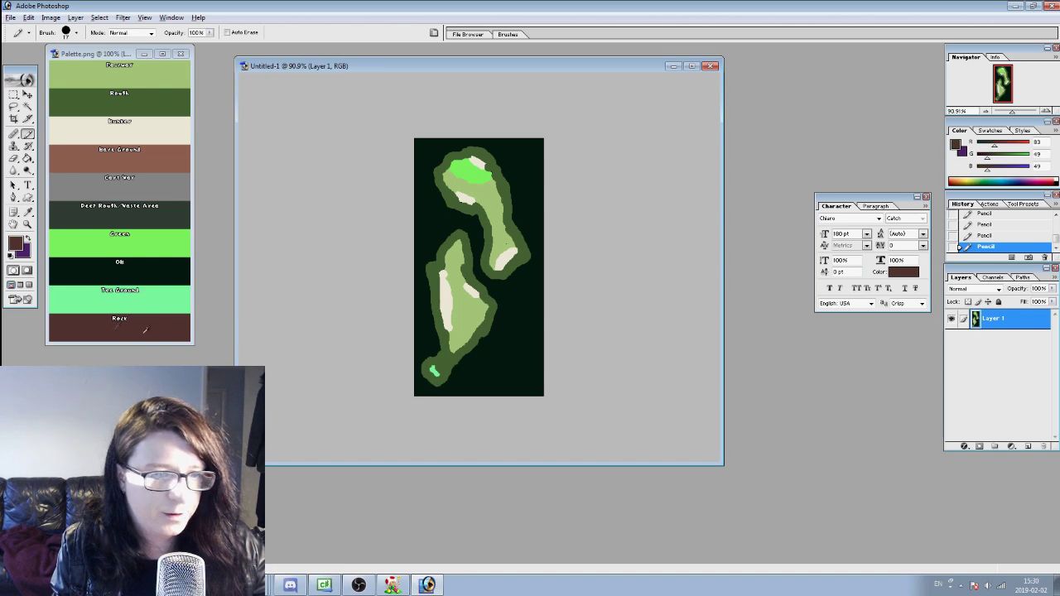
pyautogui.rightClick(531, 343)
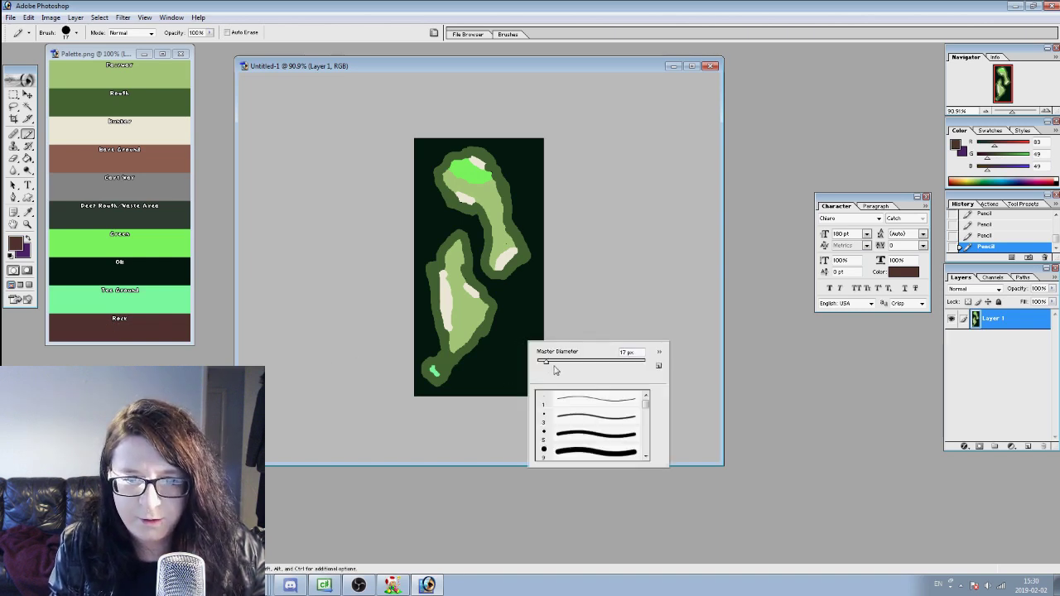
pyautogui.press('Return')
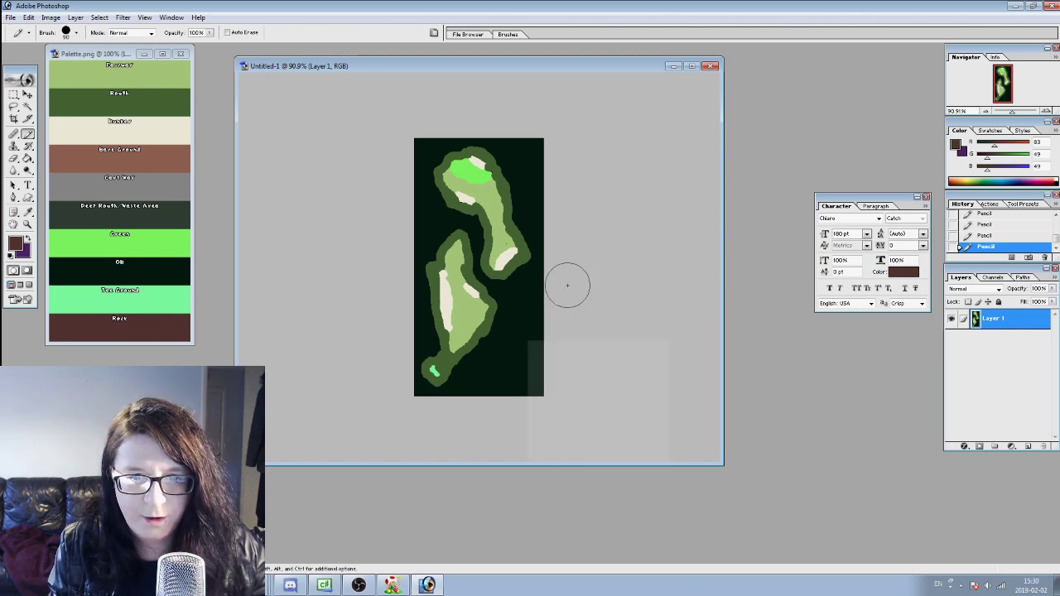
pyautogui.click(540, 298)
pyautogui.moveTo(540, 298)
pyautogui.mouseDown()
pyautogui.moveTo(530, 293)
pyautogui.moveTo(530, 360)
pyautogui.moveTo(469, 414)
pyautogui.moveTo(559, 306)
pyautogui.moveTo(568, 201)
pyautogui.moveTo(537, 147)
pyautogui.moveTo(542, 343)
pyautogui.moveTo(510, 166)
pyautogui.mouseUp()
pyautogui.rightClick(464, 224)
pyautogui.write('9')
pyautogui.press('Return')
pyautogui.moveTo(481, 236)
pyautogui.mouseDown()
pyautogui.moveTo(416, 187)
pyautogui.moveTo(418, 244)
pyautogui.moveTo(423, 158)
pyautogui.moveTo(456, 125)
pyautogui.moveTo(484, 129)
pyautogui.mouseUp()
# Add rock with smaller brushes, undo the last stroke, and paint a narrow rock strip between the two fairways with a 12 px Pencil
pyautogui.rightClick(416, 187)
pyautogui.write('25')
pyautogui.press('Return')
pyautogui.rightClick(435, 223)
pyautogui.write('13')
pyautogui.press('Return')
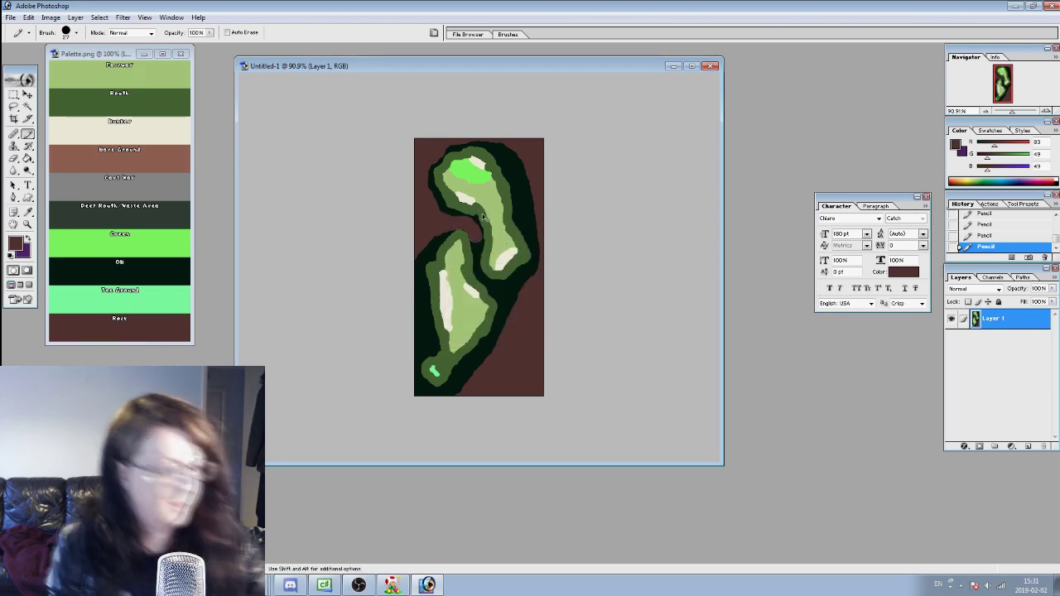
pyautogui.hotkey('ctrl', 'z')
pyautogui.rightClick(444, 222)
pyautogui.moveTo(461, 241)
pyautogui.mouseDown()
pyautogui.moveTo(452, 236)
pyautogui.moveTo(478, 239)
pyautogui.mouseUp()
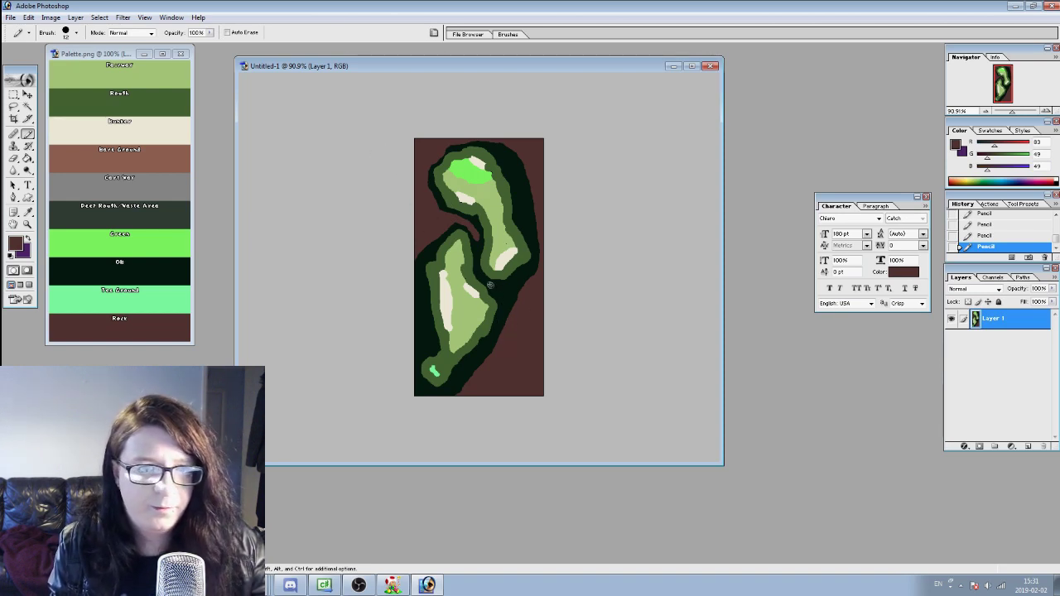
# Fill the remaining OB area around the rough with the palette's Bare Ground colour using the Paint Bucket
pyautogui.keyDown('alt'); pyautogui.click(109, 157); pyautogui.keyUp('alt')
pyautogui.moveTo(27, 159); pyautogui.dragTo(59, 172)
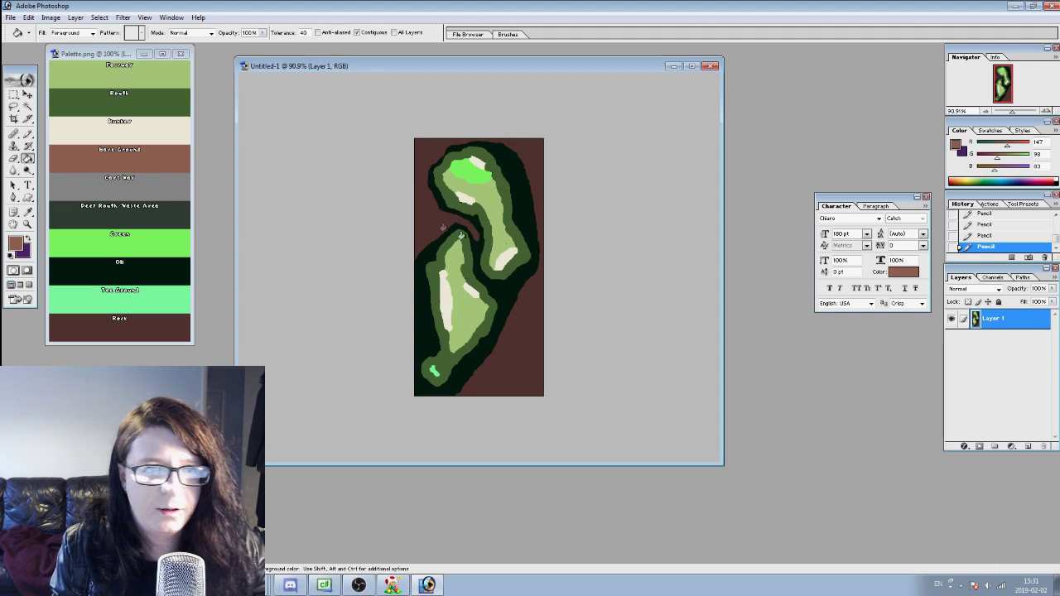
pyautogui.click(496, 289)
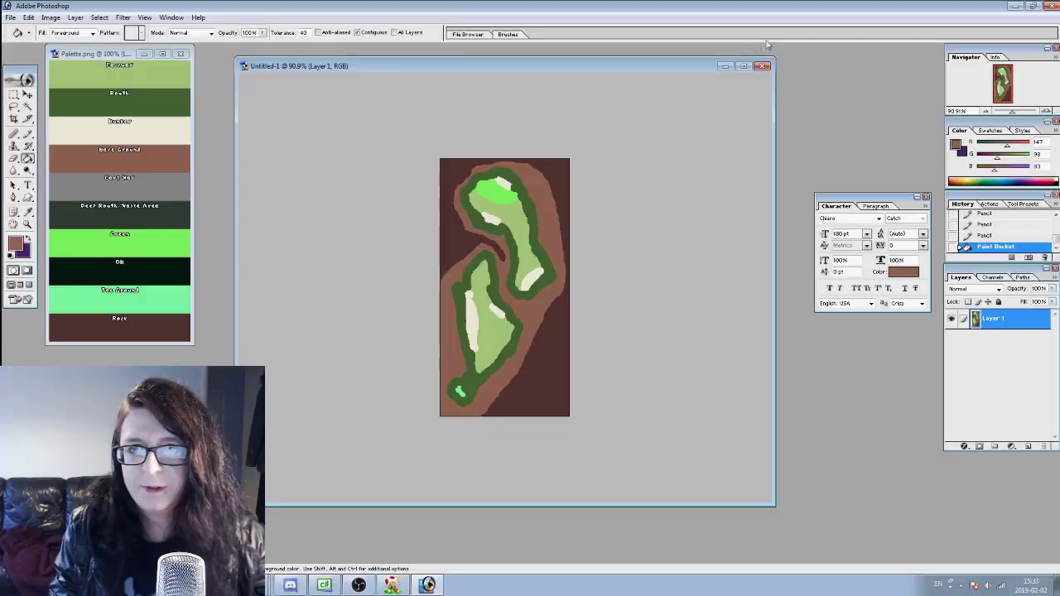
# Switch to MG64HoleEditor and open the surface map h.png from the Demo\test hole folder
pyautogui.click(1016, 7)
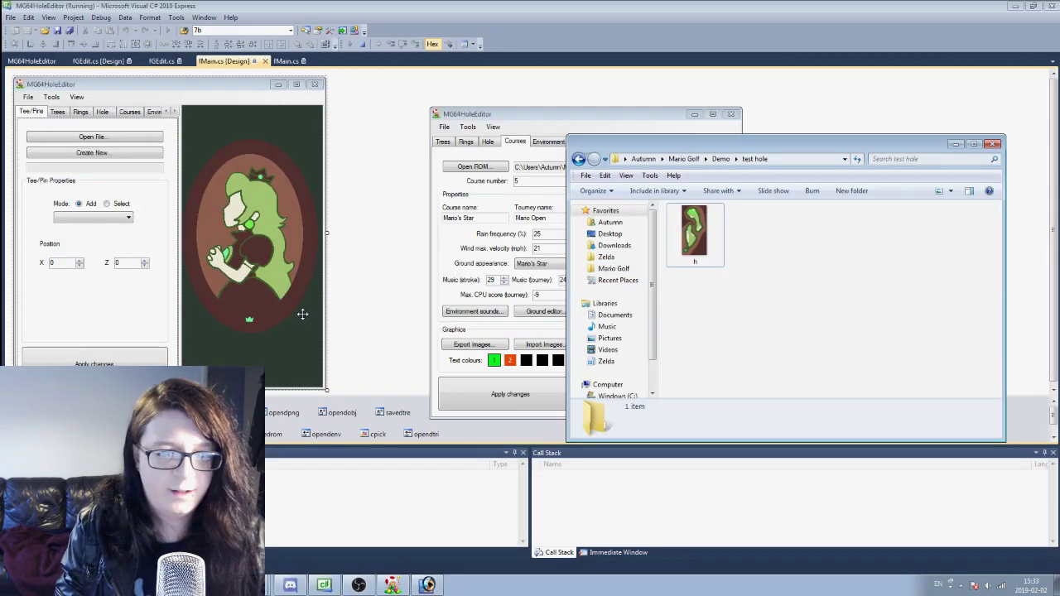
pyautogui.click(512, 118)
pyautogui.moveTo(511, 118); pyautogui.dragTo(342, 122)
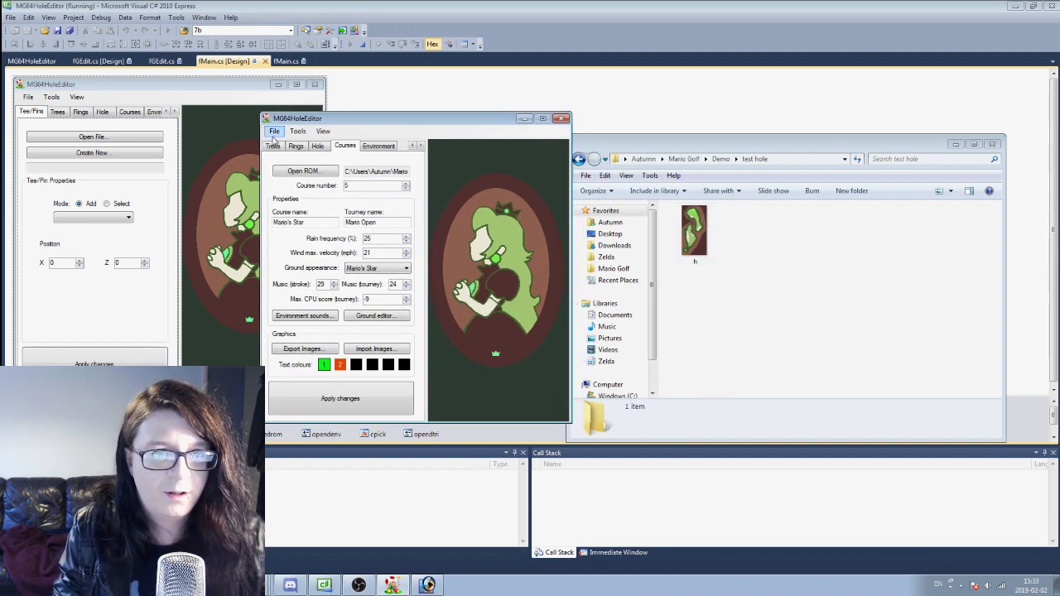
pyautogui.click(273, 133)
pyautogui.click(300, 154)
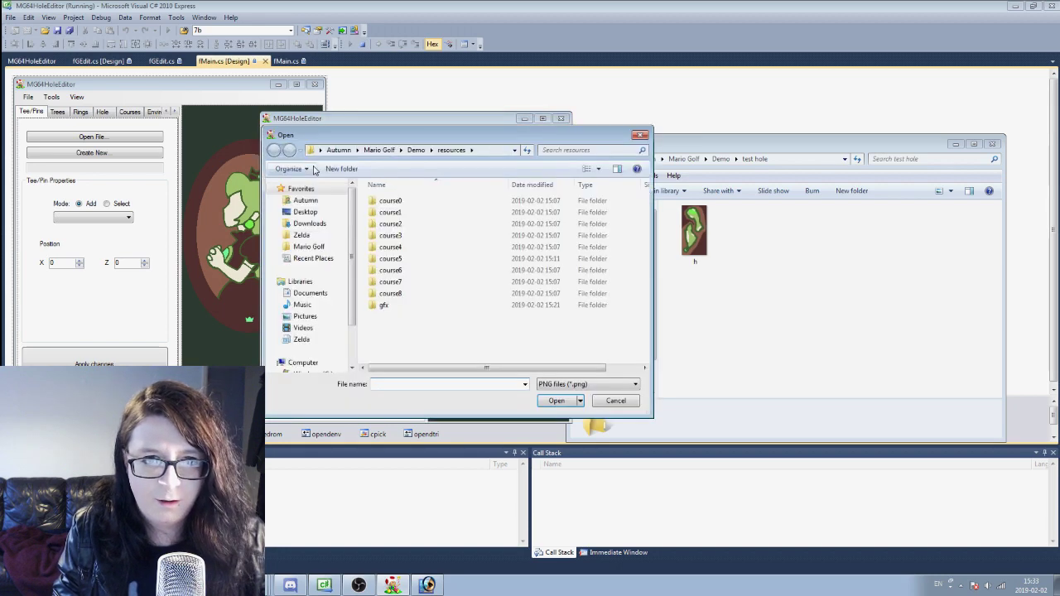
pyautogui.click(416, 150)
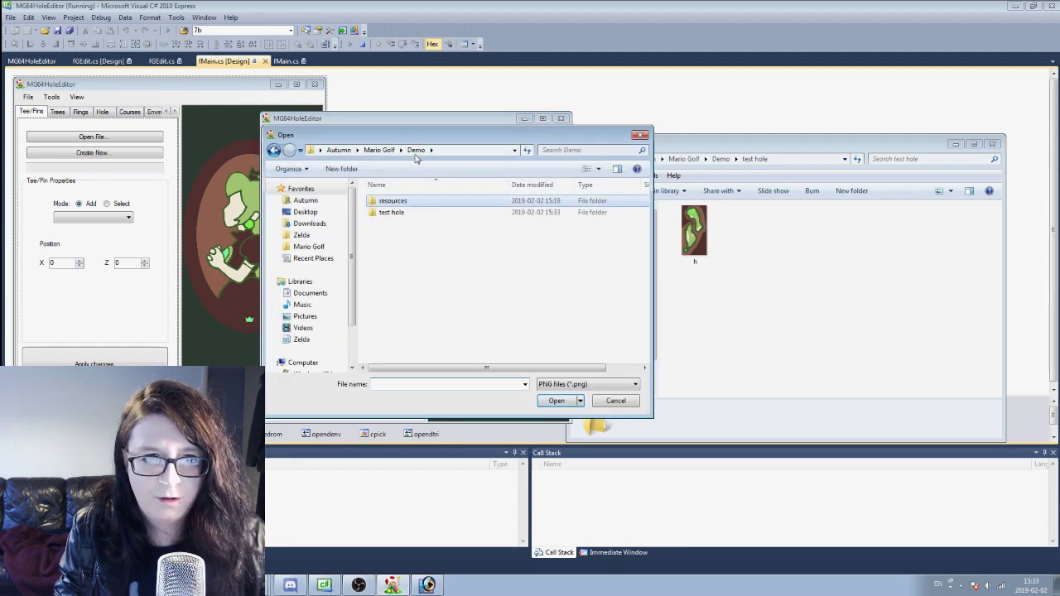
pyautogui.doubleClick(392, 213)
pyautogui.doubleClick(396, 217)
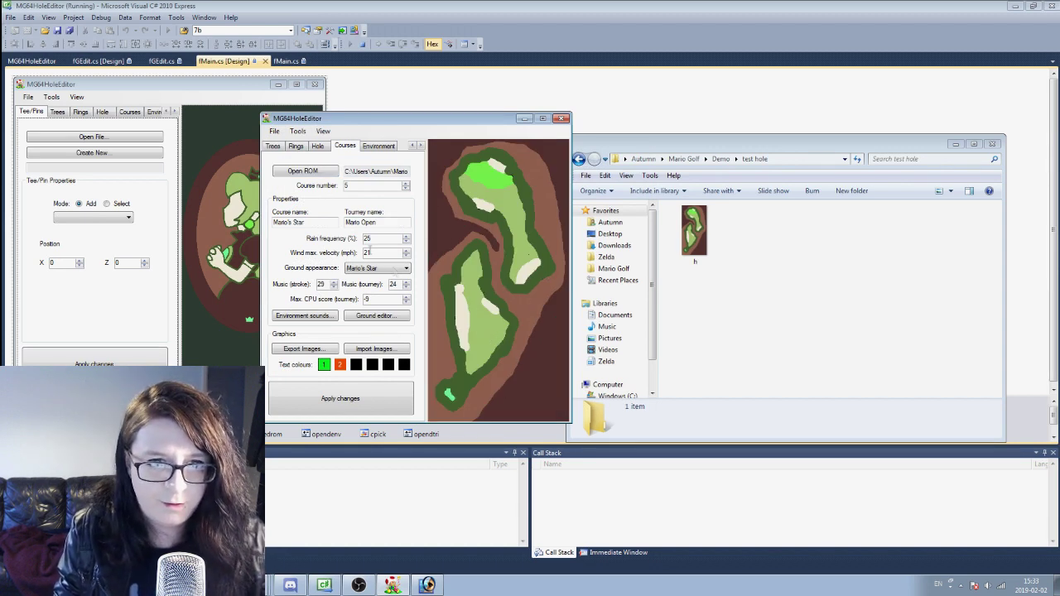
# Create a new rings file named h in the test hole folder
pyautogui.click(272, 146)
pyautogui.click(293, 145)
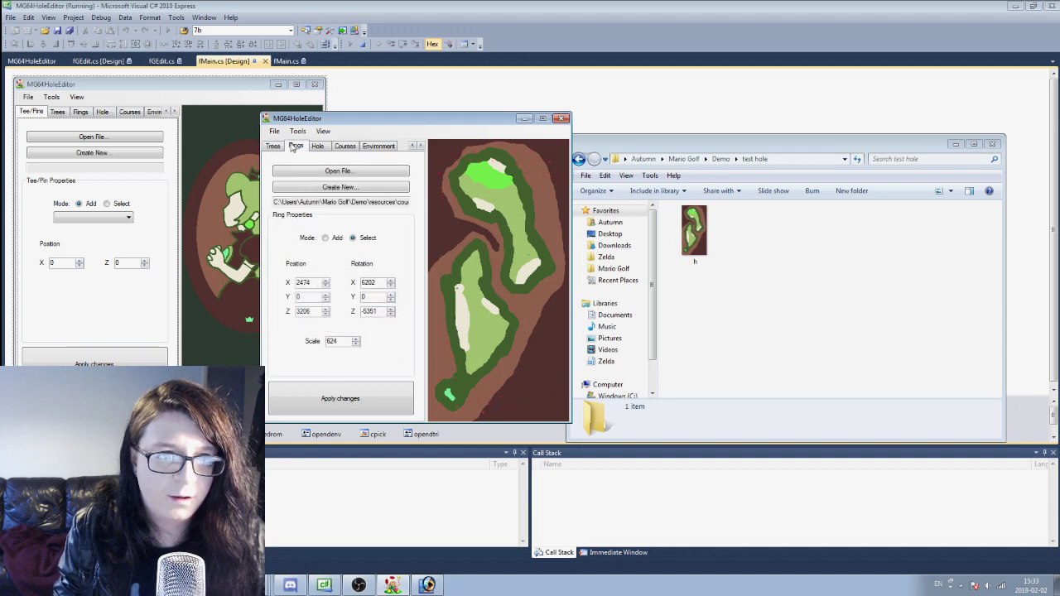
pyautogui.click(334, 188)
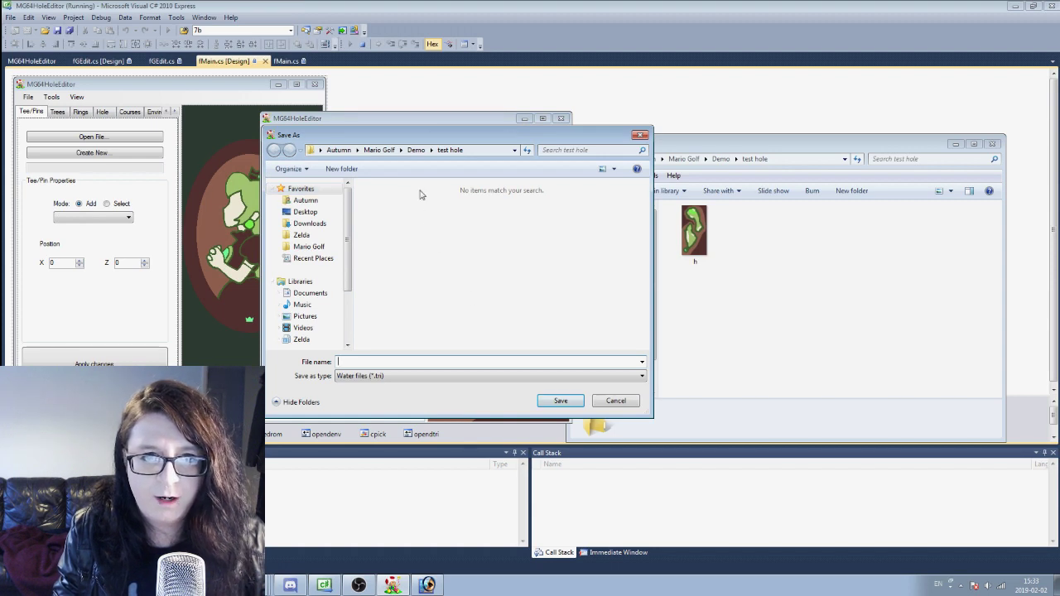
pyautogui.write('h')
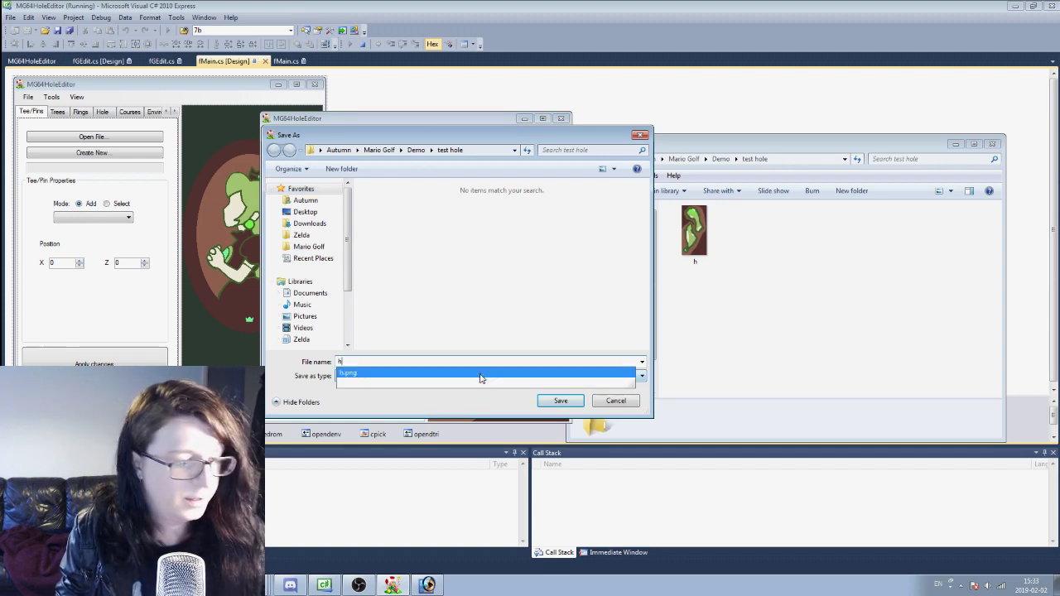
pyautogui.click(559, 401)
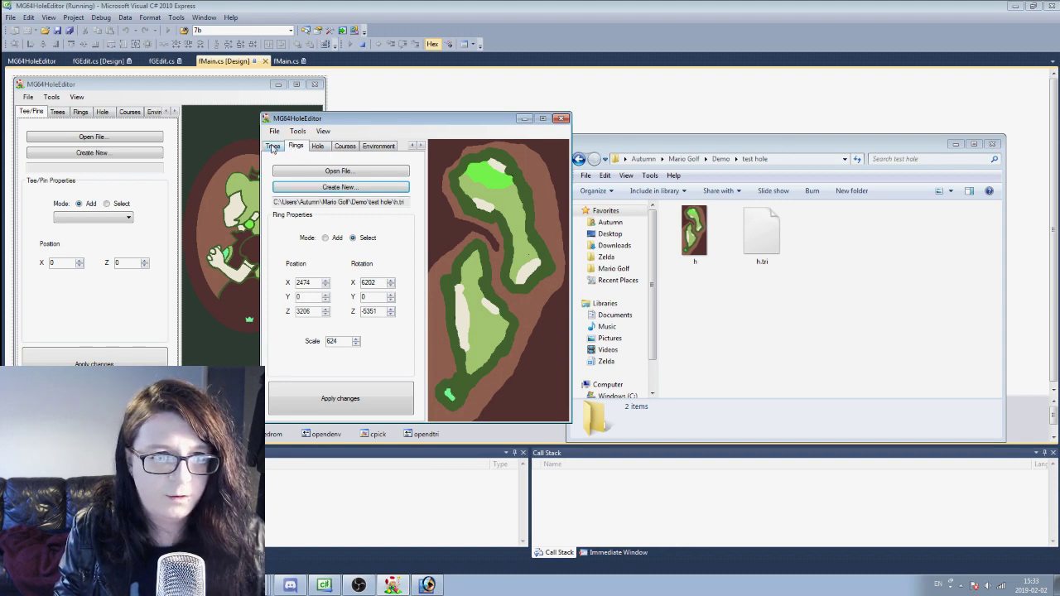
# Create a new tree file named h in the test hole folder
pyautogui.click(317, 146)
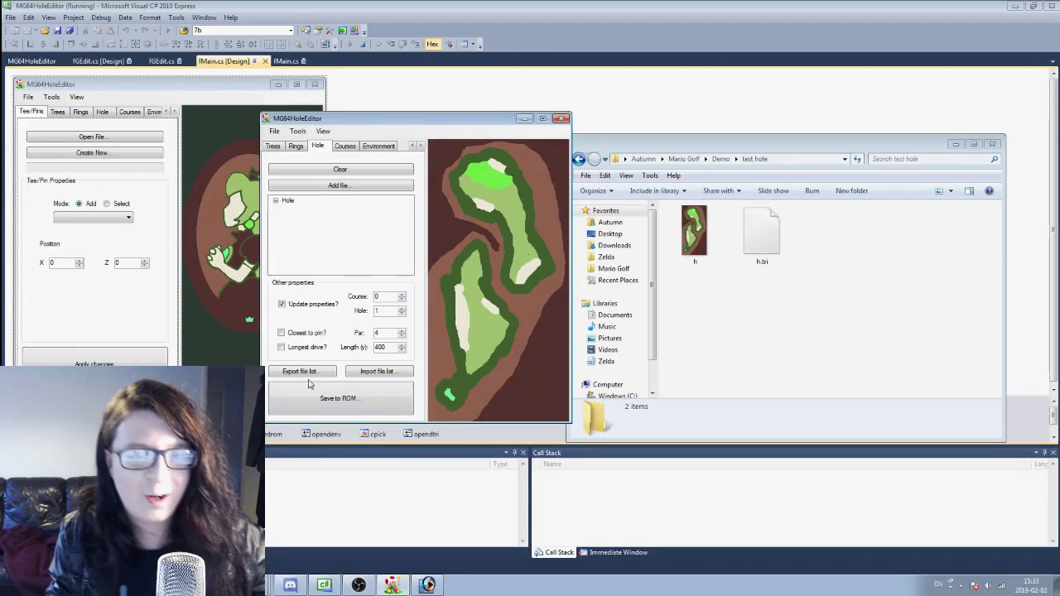
pyautogui.click(272, 146)
pyautogui.click(312, 191)
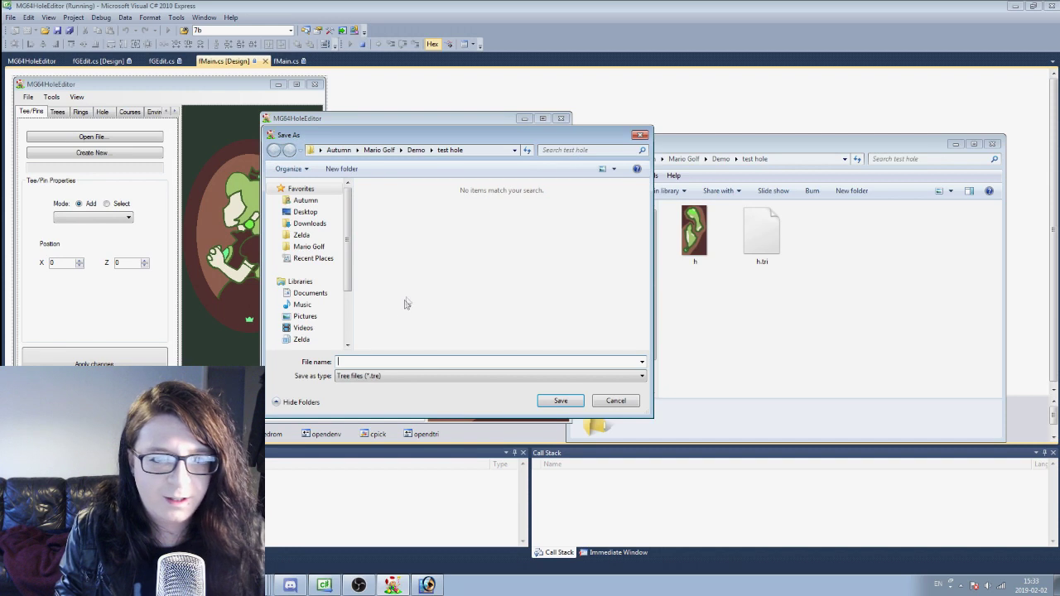
pyautogui.write('h')
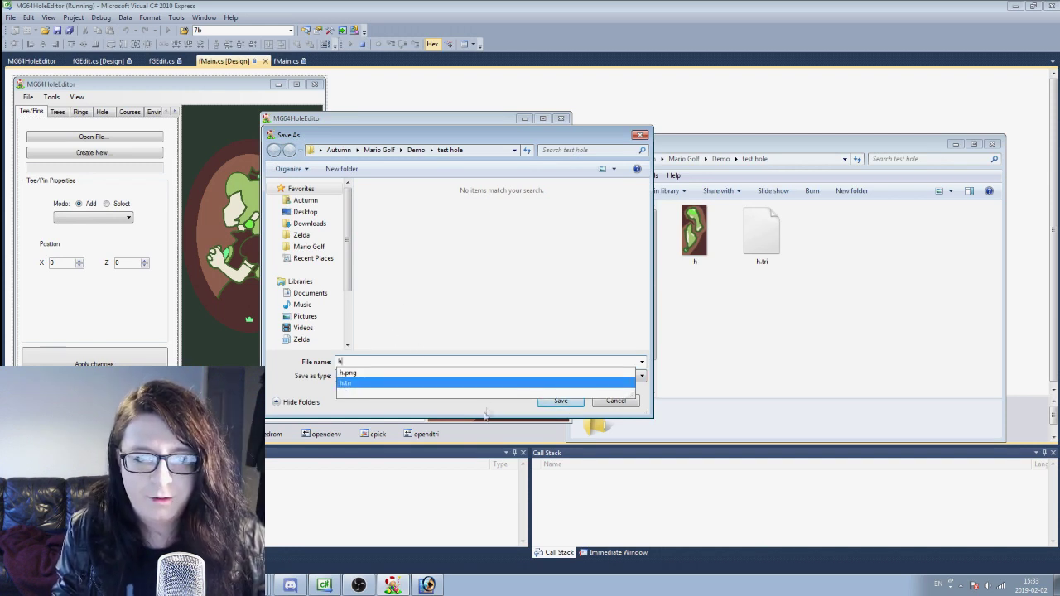
pyautogui.click(510, 412)
pyautogui.click(560, 400)
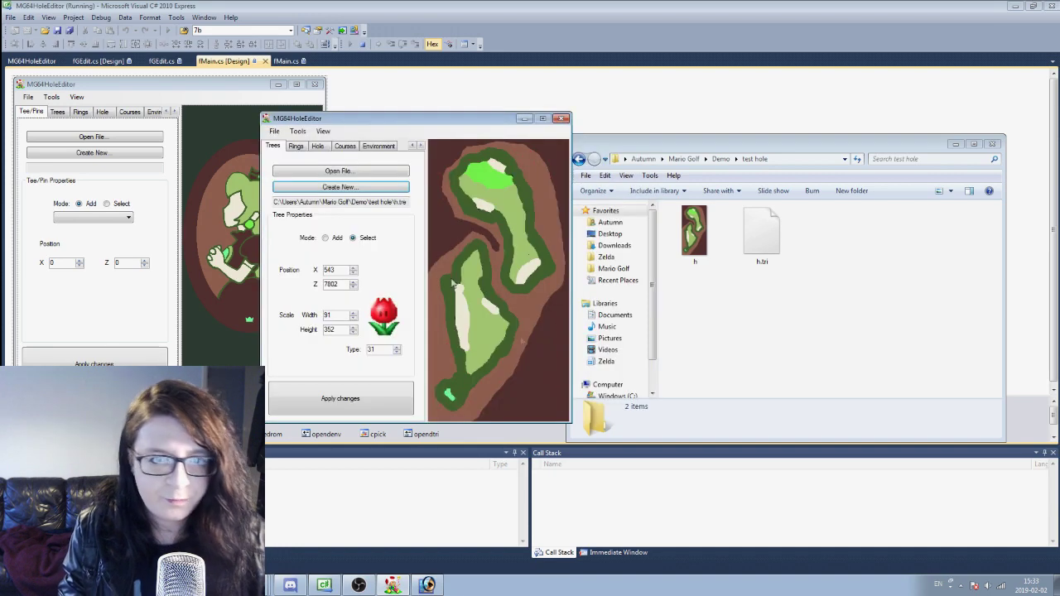
# Set tree editing to Add mode and place several trees of varying types near the lower fairway's east edge
pyautogui.scroll(12, 399, 351)
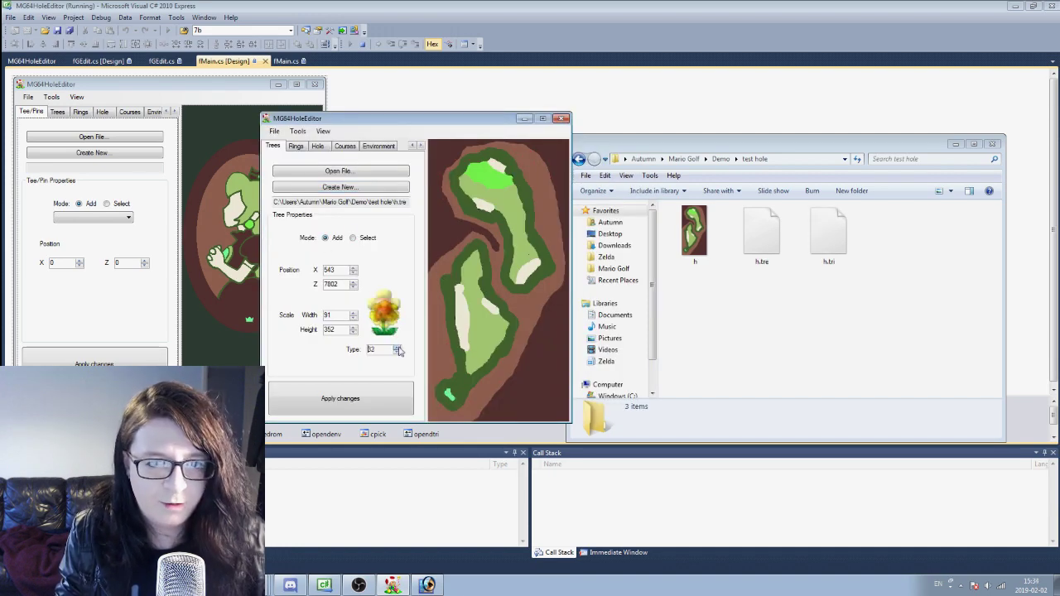
pyautogui.scroll(-18, 398, 352)
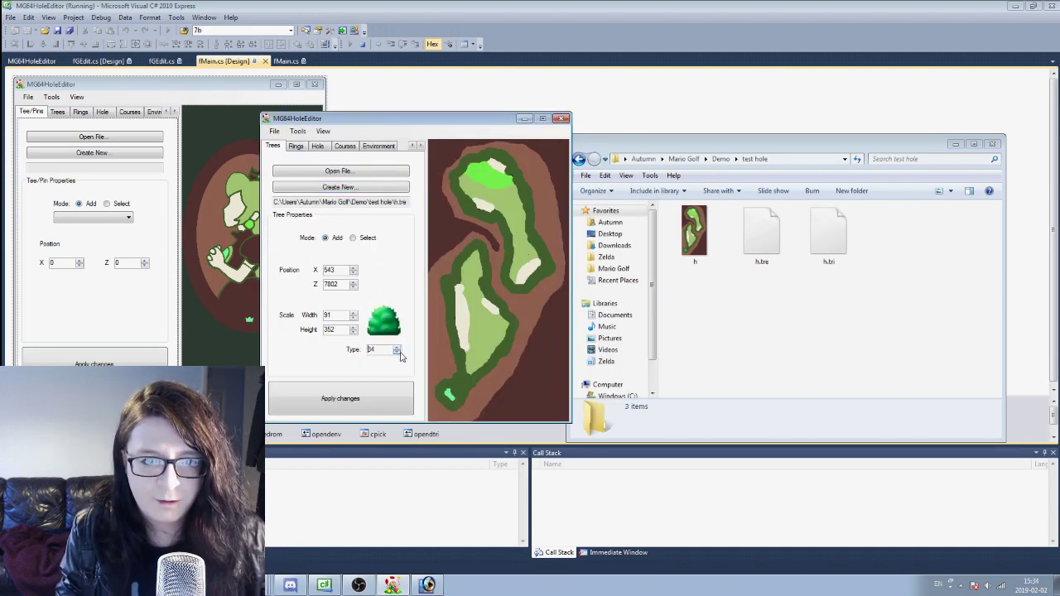
pyautogui.scroll(-14, 398, 353)
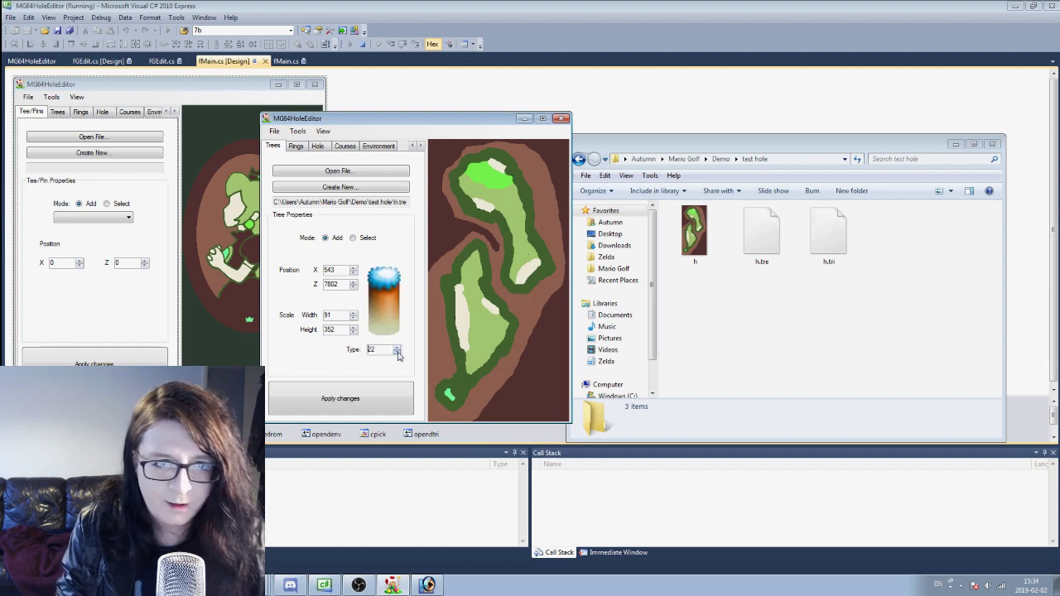
pyautogui.scroll(-3, 398, 352)
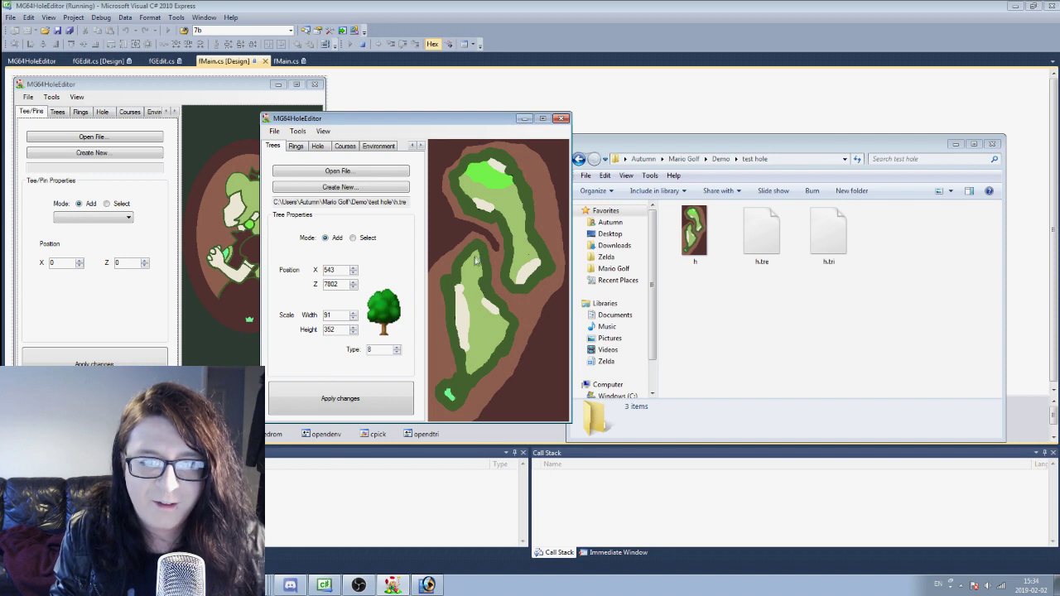
pyautogui.click(398, 351)
pyautogui.click(507, 325)
pyautogui.click(397, 352)
pyautogui.click(396, 353)
pyautogui.click(497, 326)
pyautogui.click(397, 353)
pyautogui.click(397, 348)
pyautogui.click(396, 348)
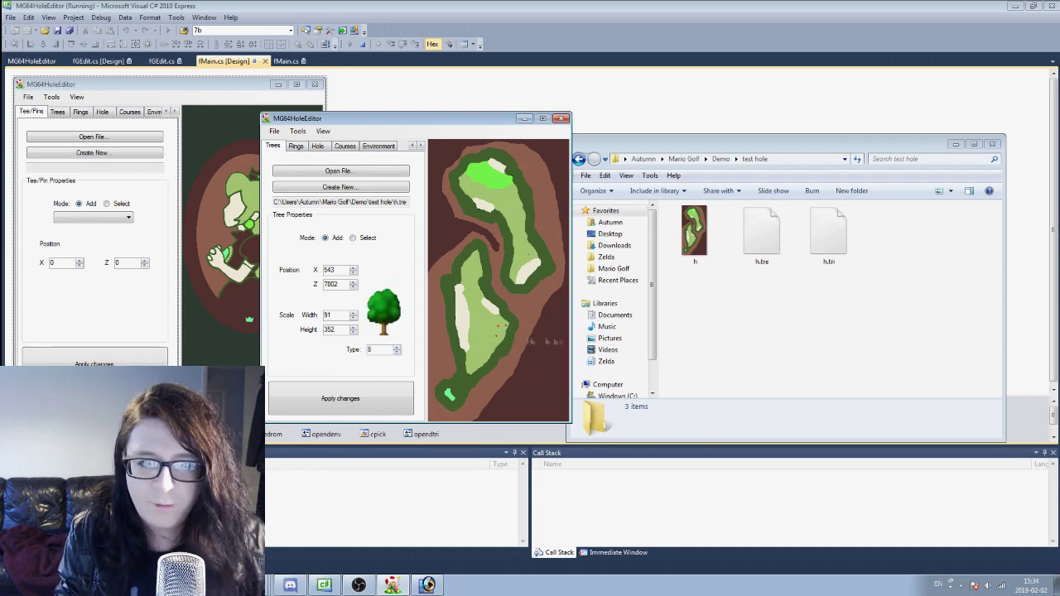
pyautogui.click(396, 353)
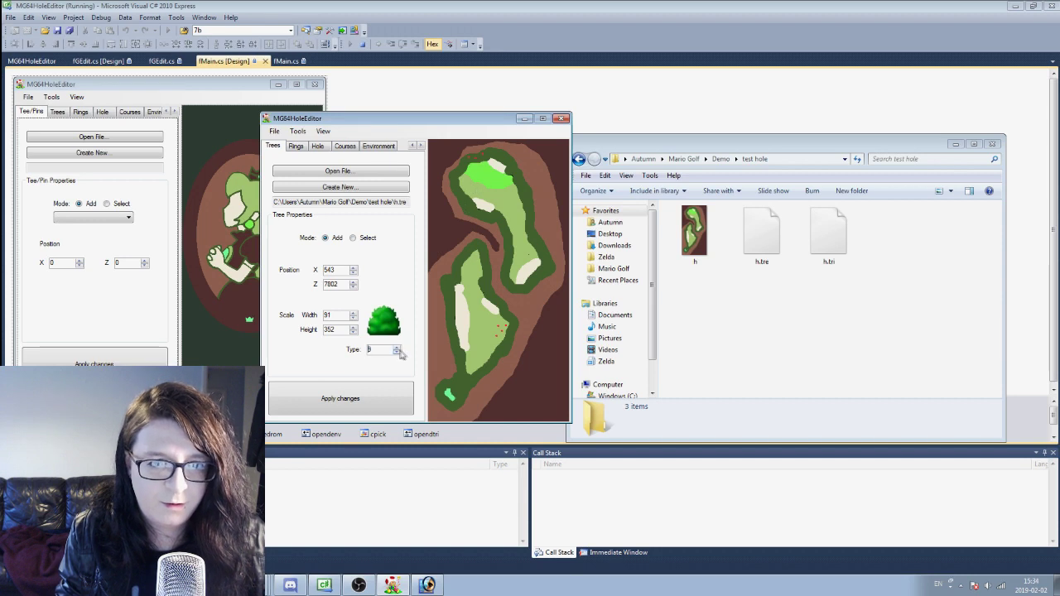
# Place a small group of trees of varying types, including type 7, on the upper fairway just below the green
pyautogui.click(397, 347)
pyautogui.click(397, 352)
pyautogui.click(398, 352)
pyautogui.click(397, 353)
pyautogui.click(397, 353)
pyautogui.click(397, 353)
pyautogui.click(397, 353)
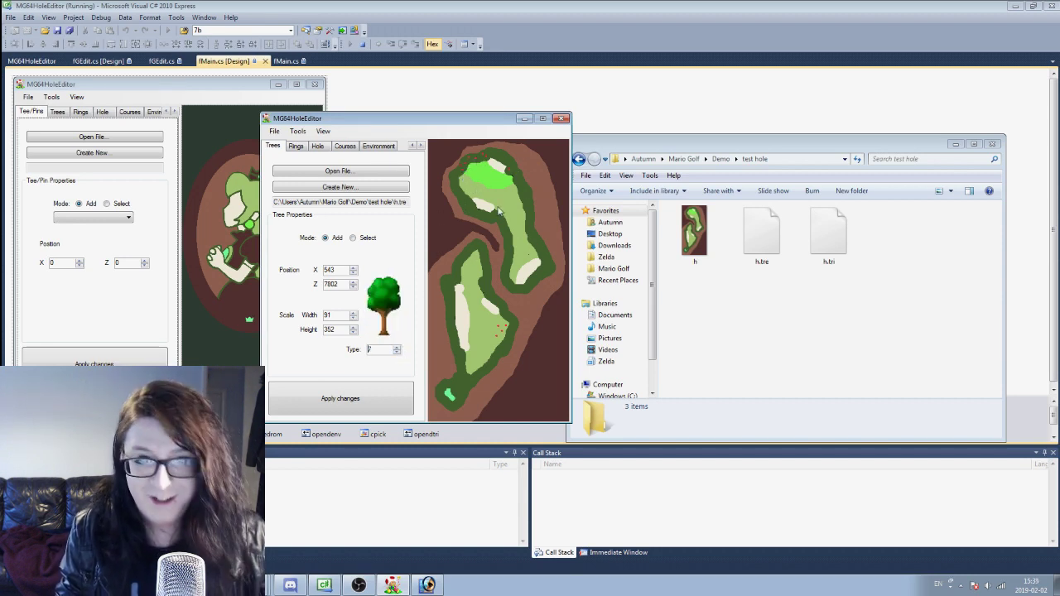
pyautogui.scroll(1, 522, 213)
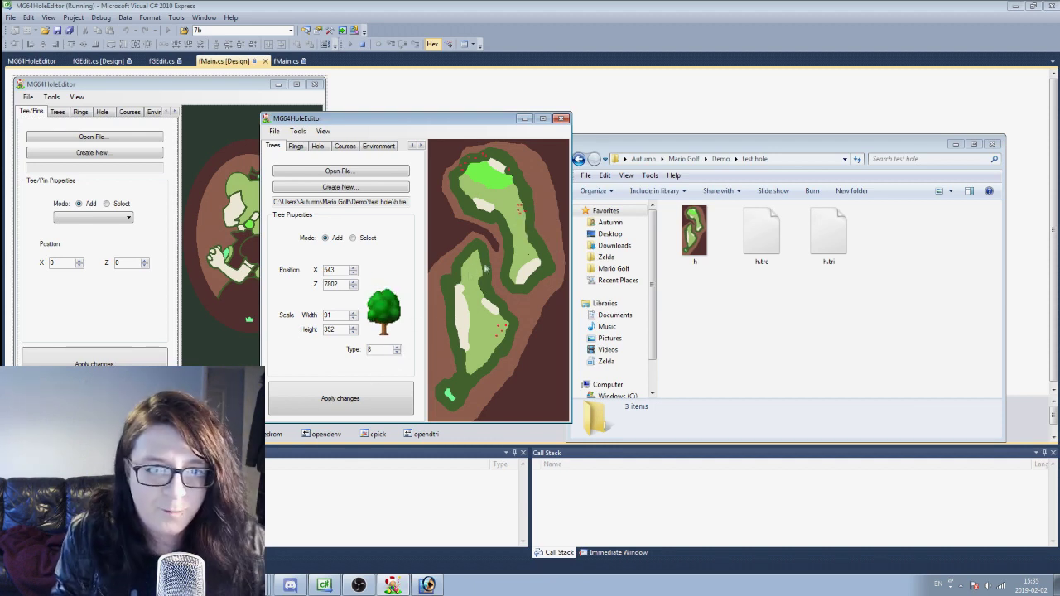
# Add trees of different types, including type 9, around the lower fairway's north tip and apply the tree changes
pyautogui.click(398, 353)
pyautogui.click(397, 352)
pyautogui.click(397, 352)
pyautogui.click(398, 353)
pyautogui.click(398, 352)
pyautogui.click(398, 352)
pyautogui.click(398, 353)
pyautogui.scroll(8, 398, 344)
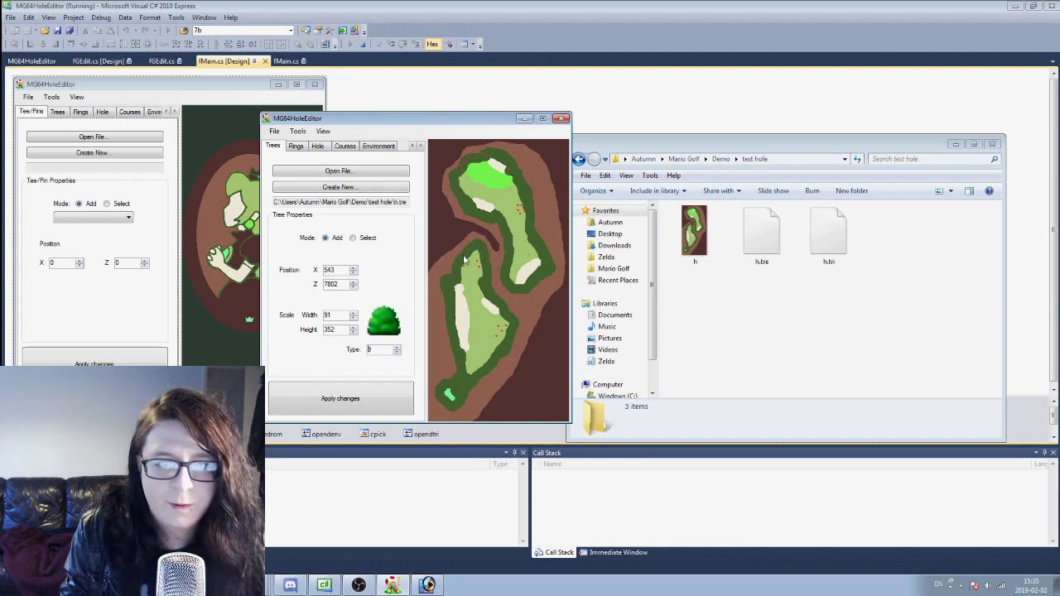
pyautogui.click(377, 389)
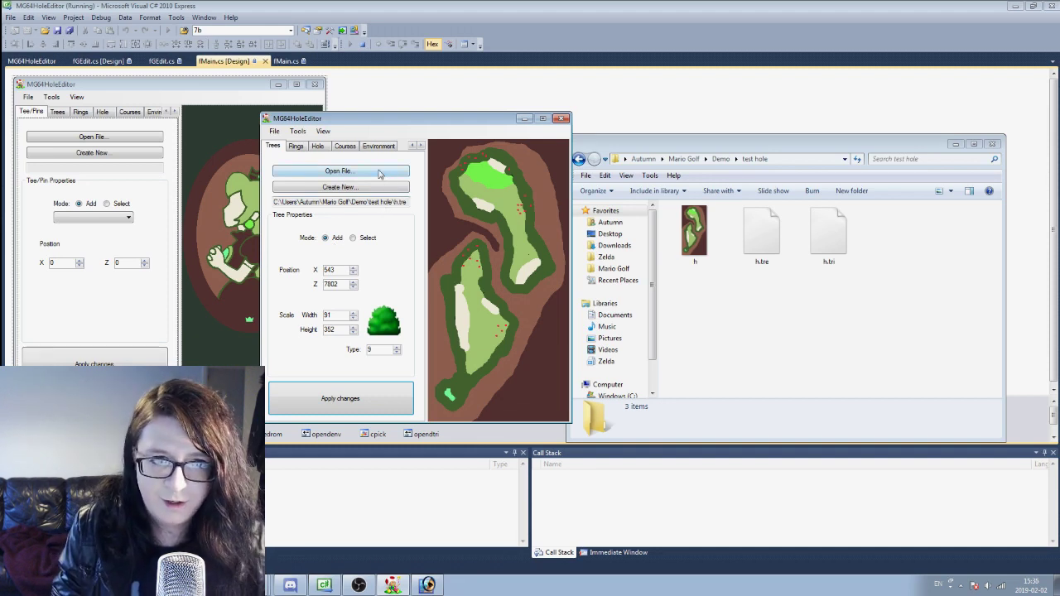
# Create a new tee/pin file named h in the test hole folder and place the tee on the tee ground
pyautogui.click(295, 146)
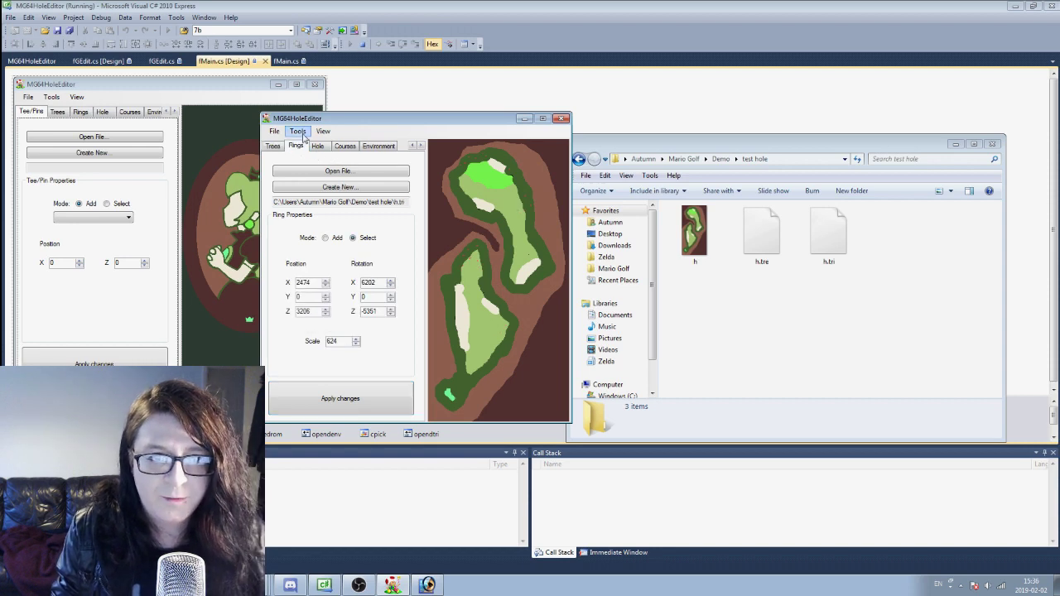
pyautogui.click(320, 150)
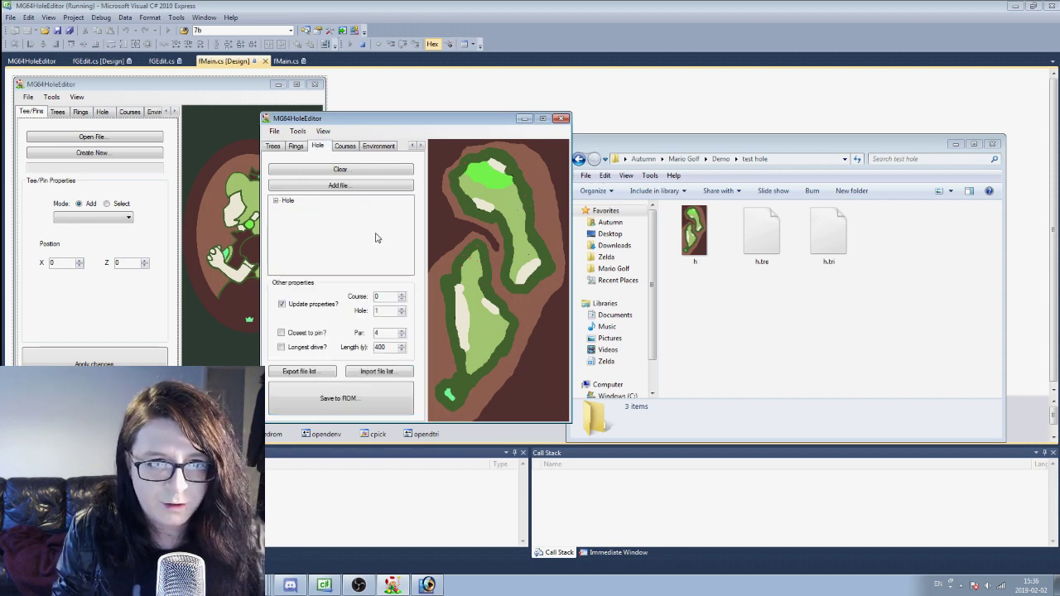
pyautogui.click(411, 145)
pyautogui.click(274, 148)
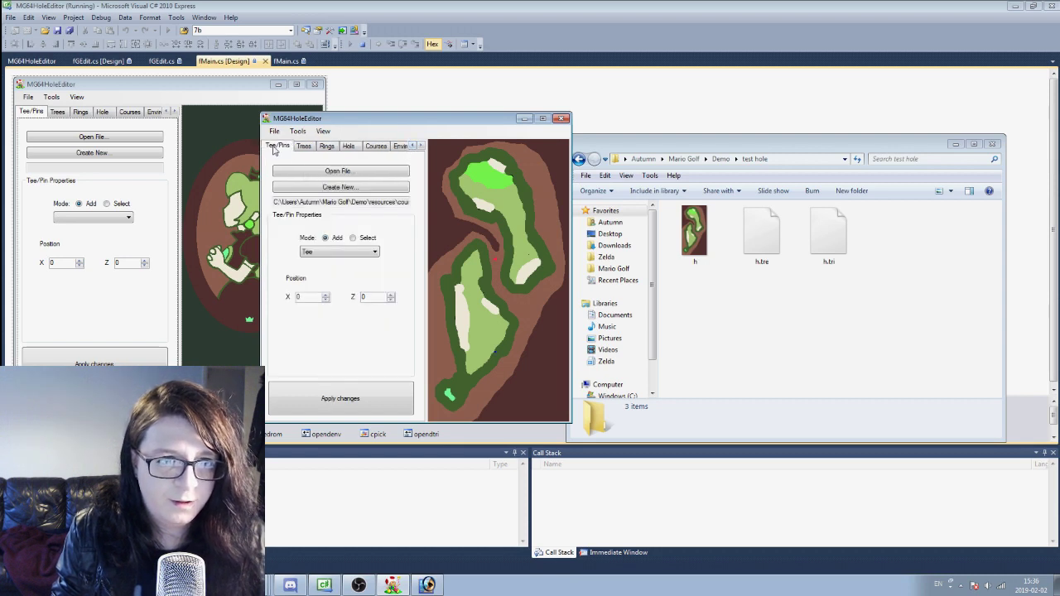
pyautogui.click(344, 189)
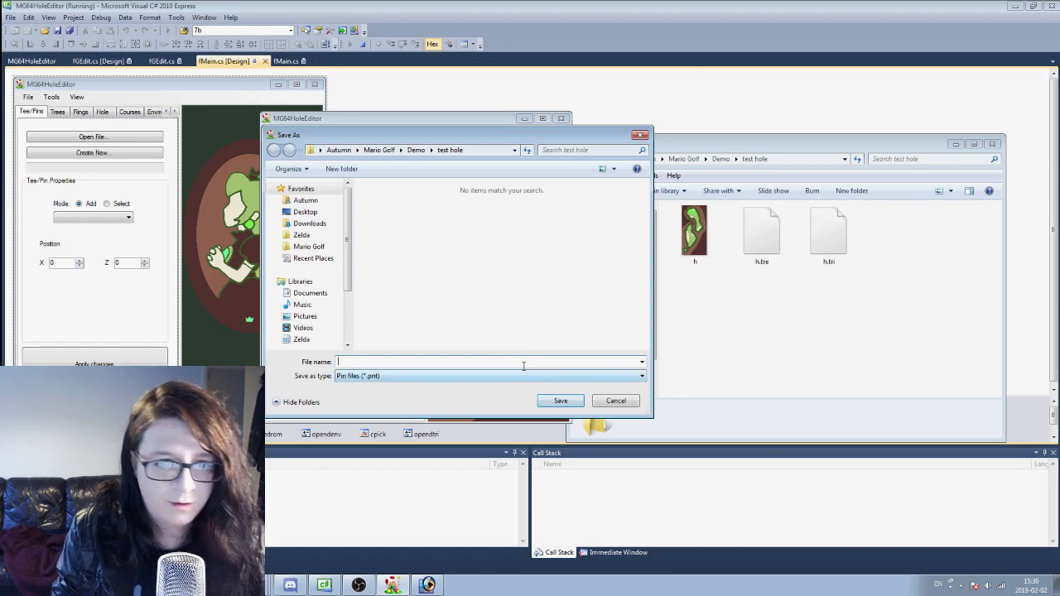
pyautogui.write('h')
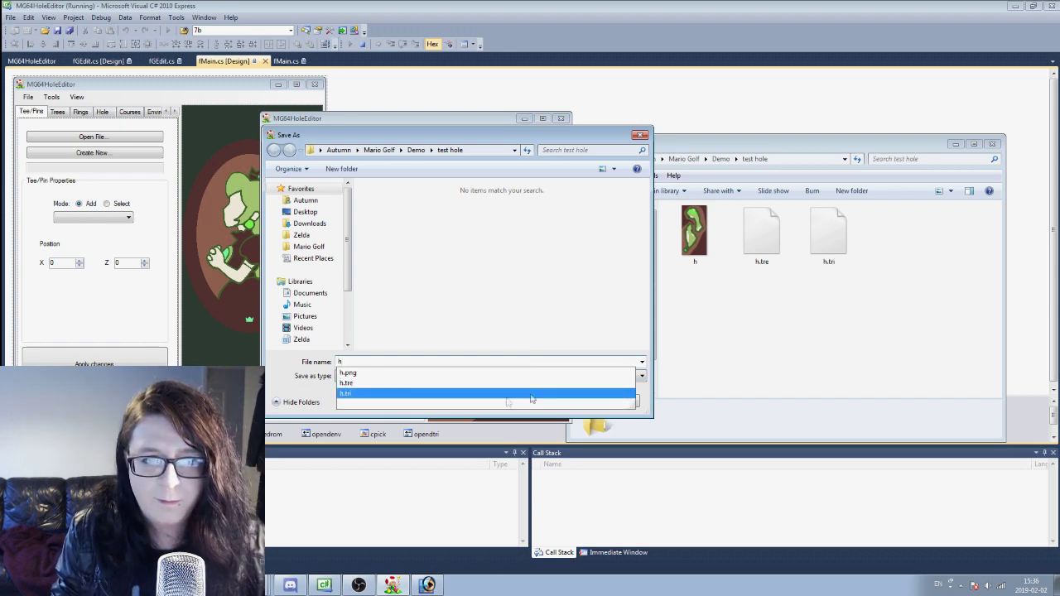
pyautogui.click(313, 384)
pyautogui.click(560, 401)
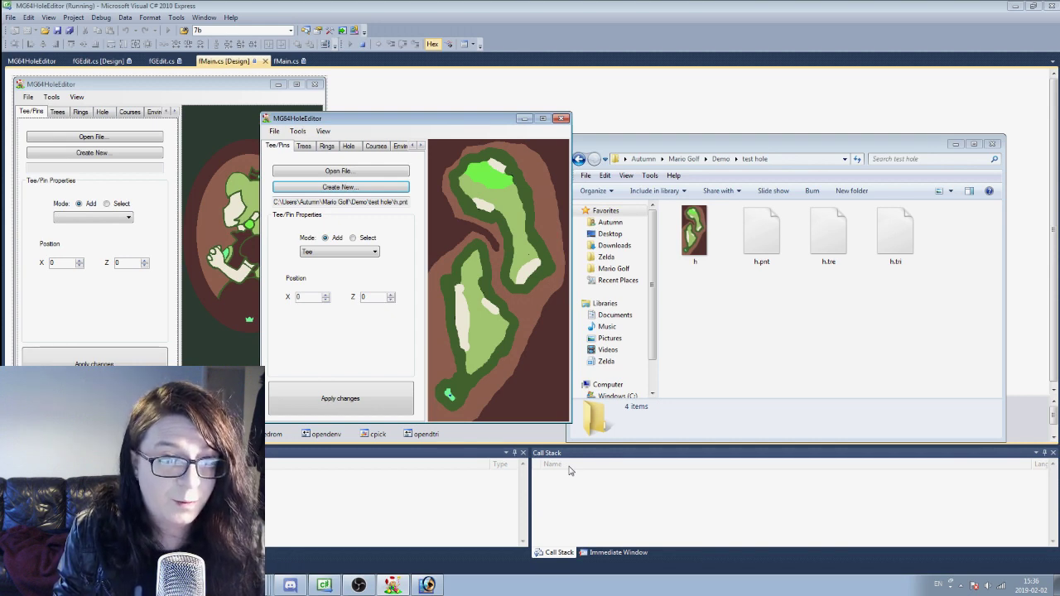
# Place several pins across the green and apply the tee/pin changes
pyautogui.click(354, 251)
pyautogui.click(340, 269)
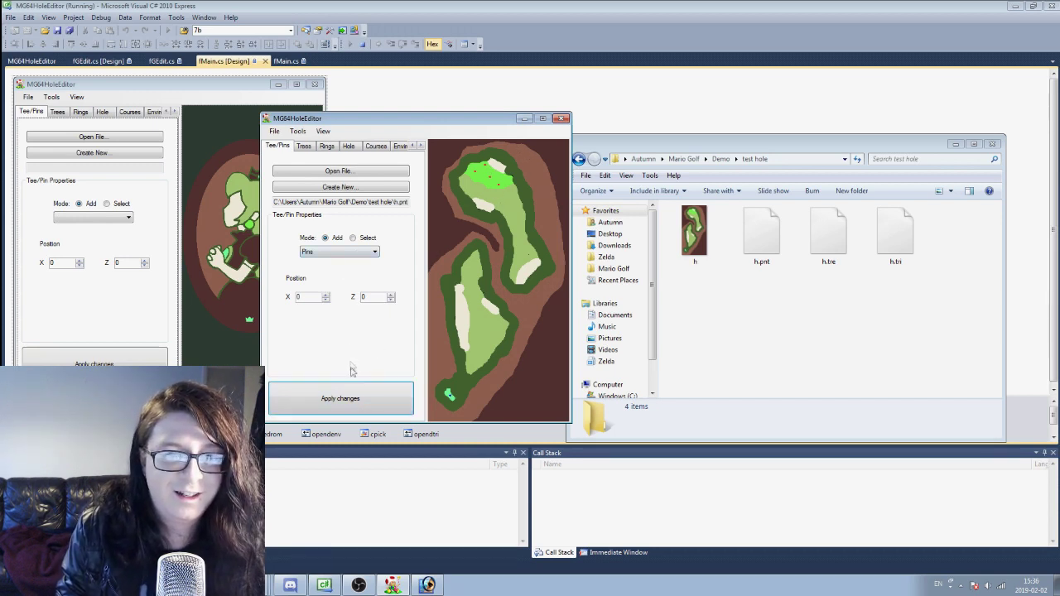
pyautogui.click(303, 146)
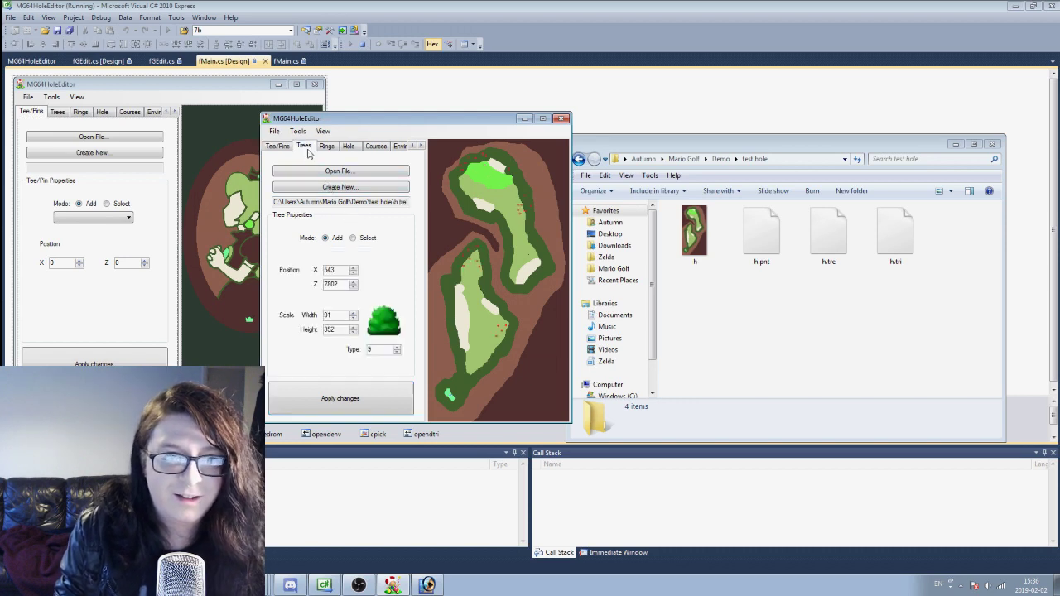
pyautogui.click(327, 147)
pyautogui.click(313, 148)
pyautogui.click(279, 147)
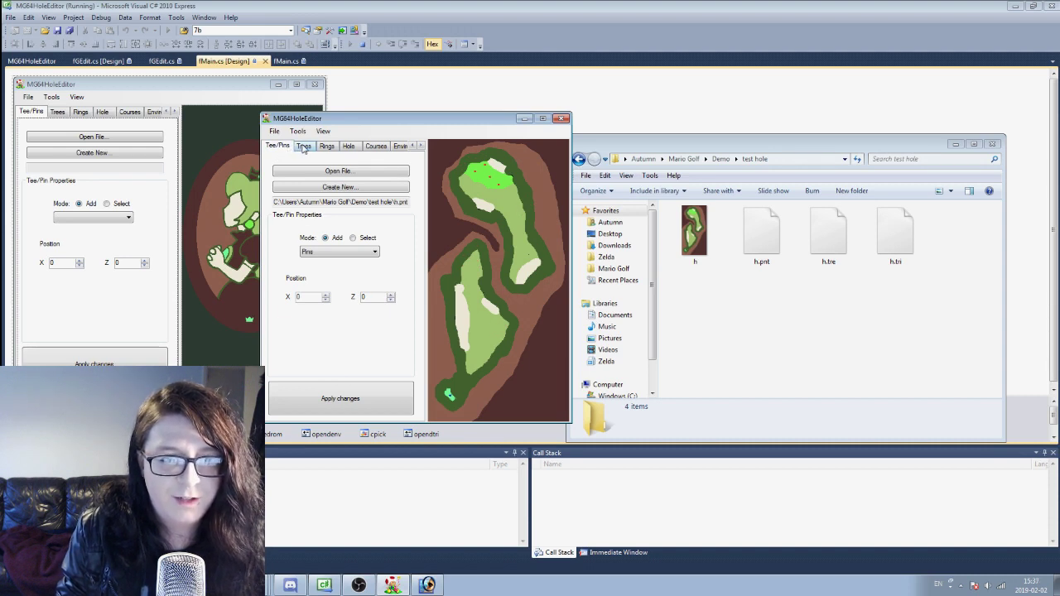
pyautogui.click(303, 146)
pyautogui.click(327, 149)
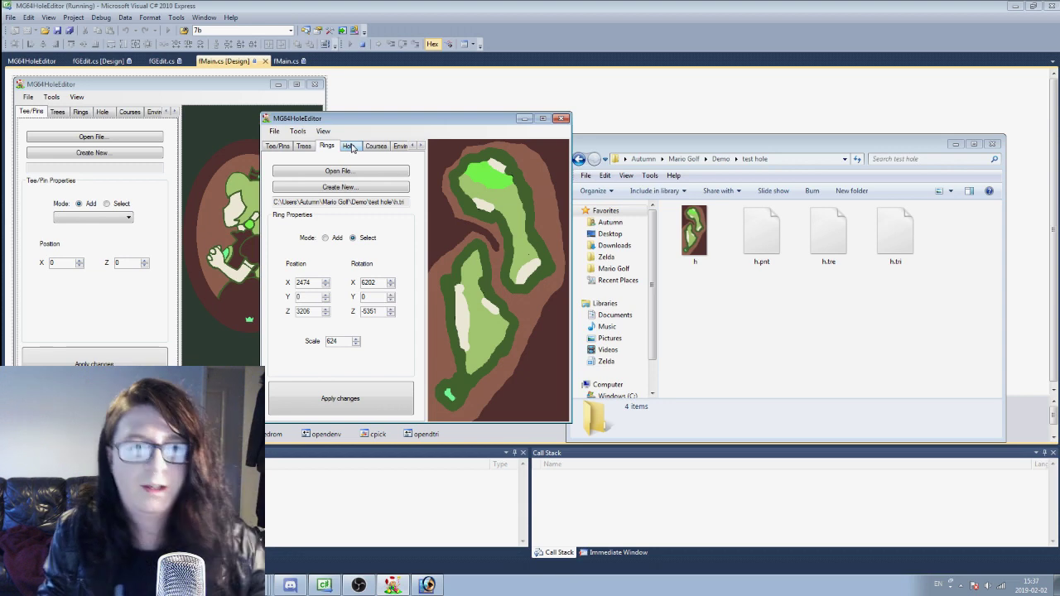
# Convert the painted surface map h (PNG) in the test hole folder into a ground (.att) file
pyautogui.click(349, 147)
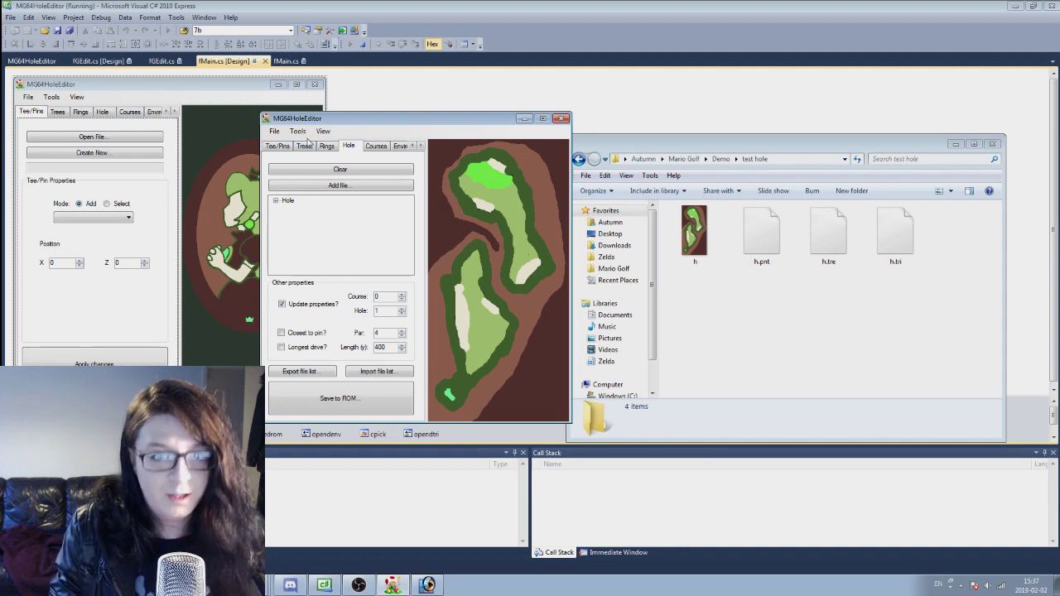
pyautogui.click(298, 132)
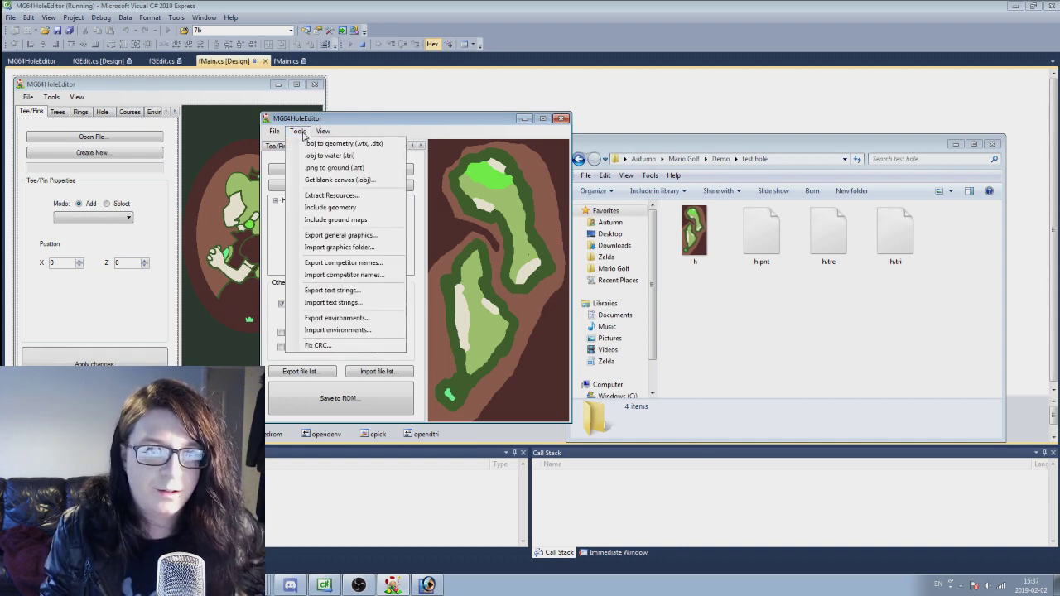
pyautogui.moveTo(323, 132)
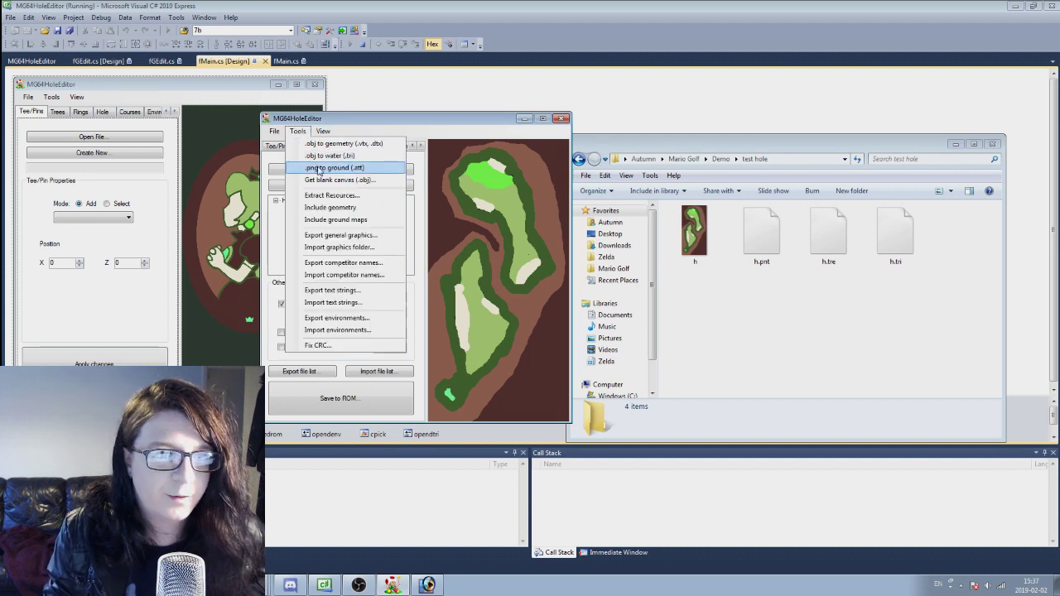
pyautogui.click(318, 168)
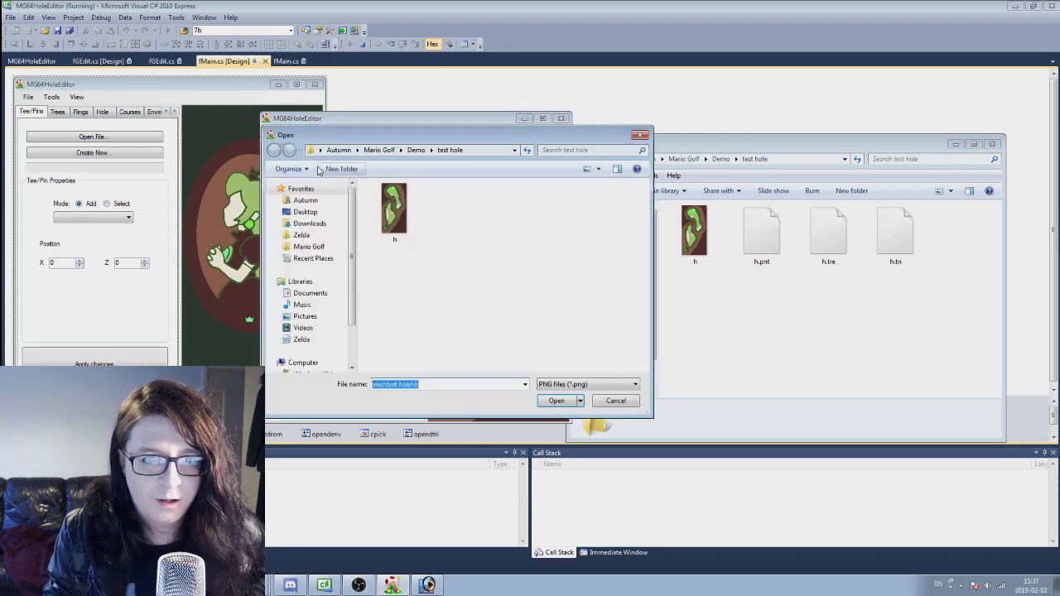
pyautogui.doubleClick(394, 211)
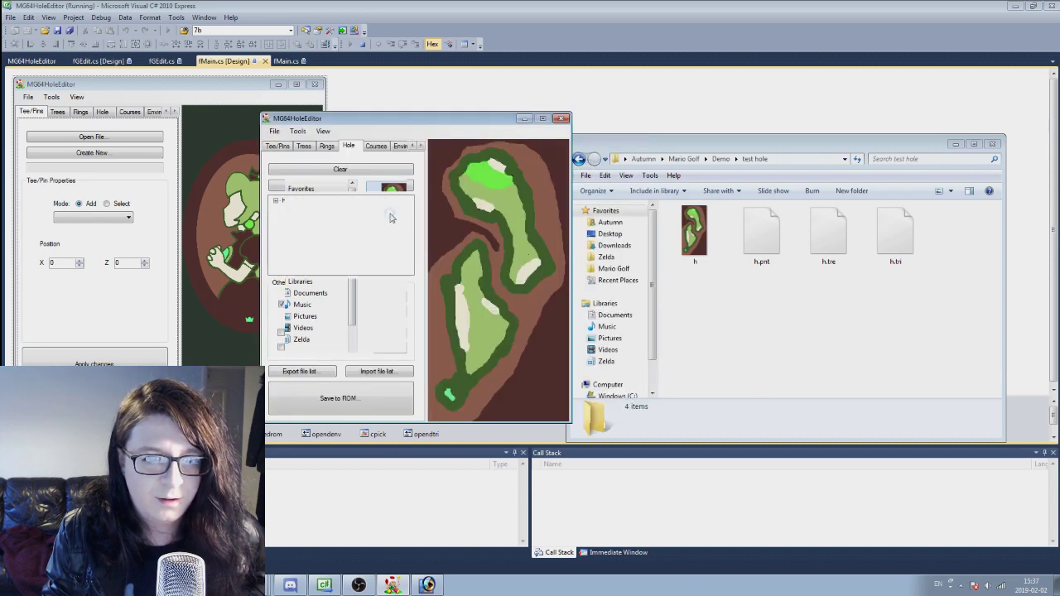
pyautogui.press('Return')
pyautogui.click(708, 261)
pyautogui.click(709, 293)
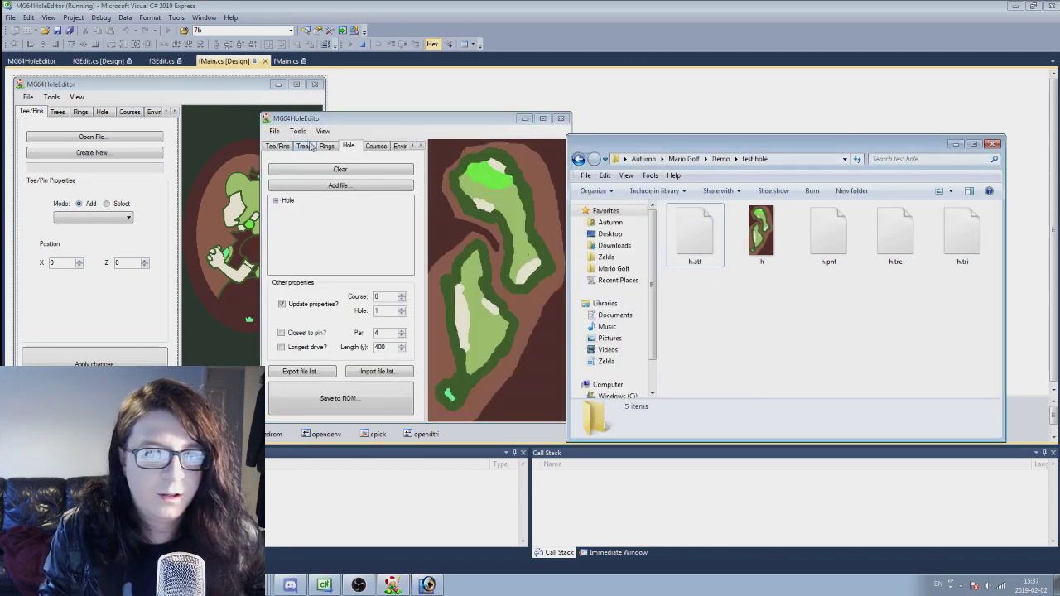
# Examine the hole's list of required file types, including the pins and water entries
pyautogui.click(343, 123)
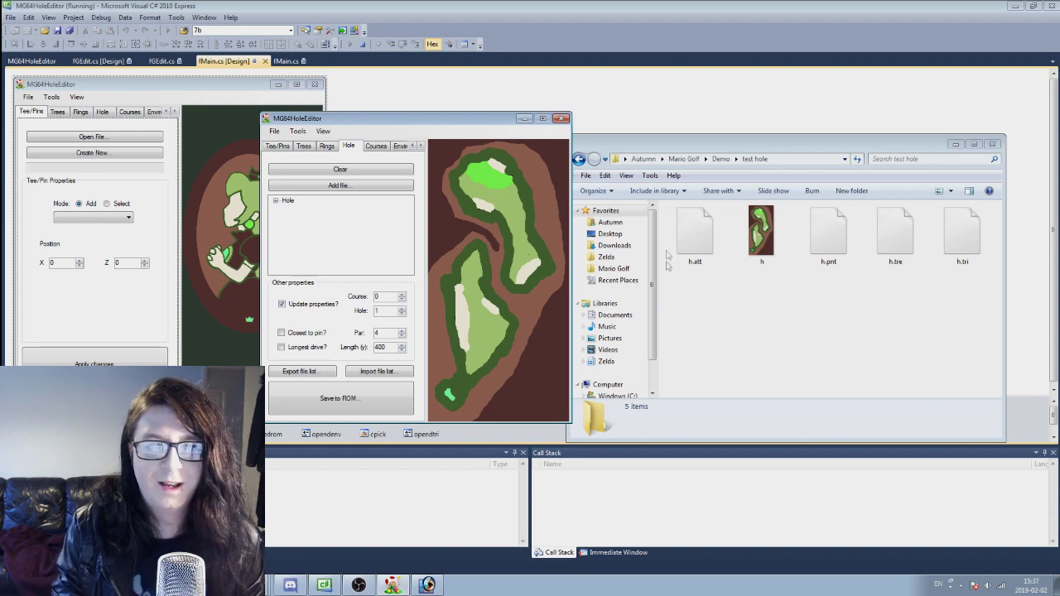
pyautogui.click(698, 299)
pyautogui.click(349, 122)
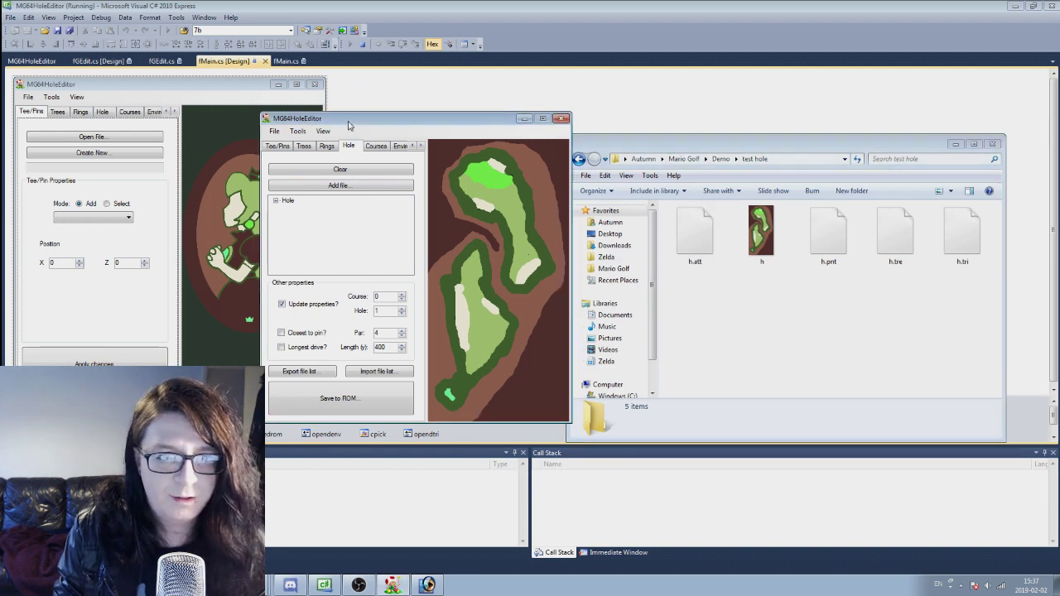
pyautogui.click(276, 201)
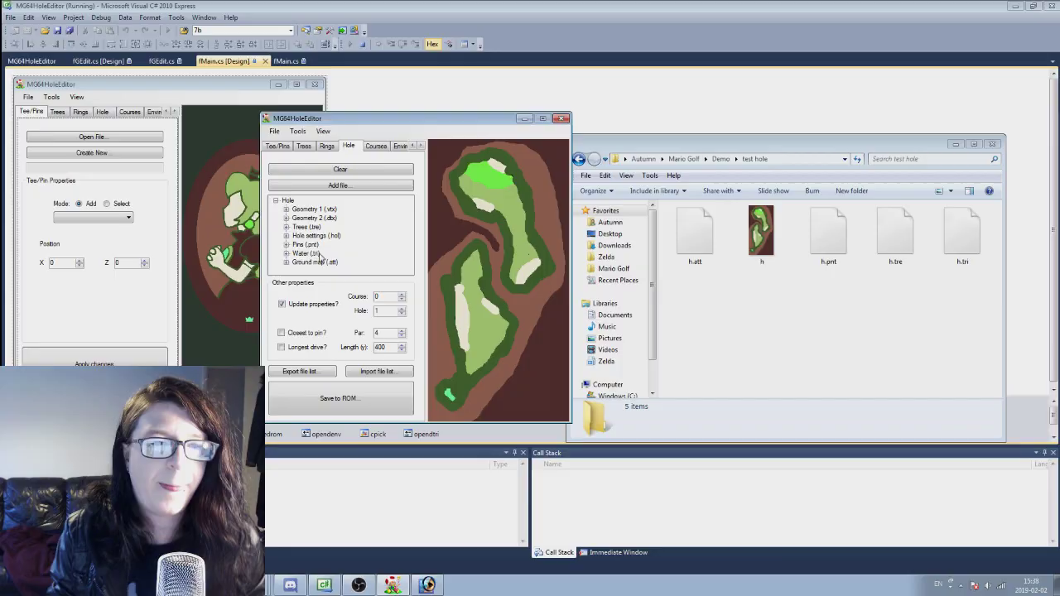
pyautogui.click(305, 245)
pyautogui.click(286, 245)
pyautogui.click(287, 245)
pyautogui.click(285, 254)
pyautogui.click(286, 253)
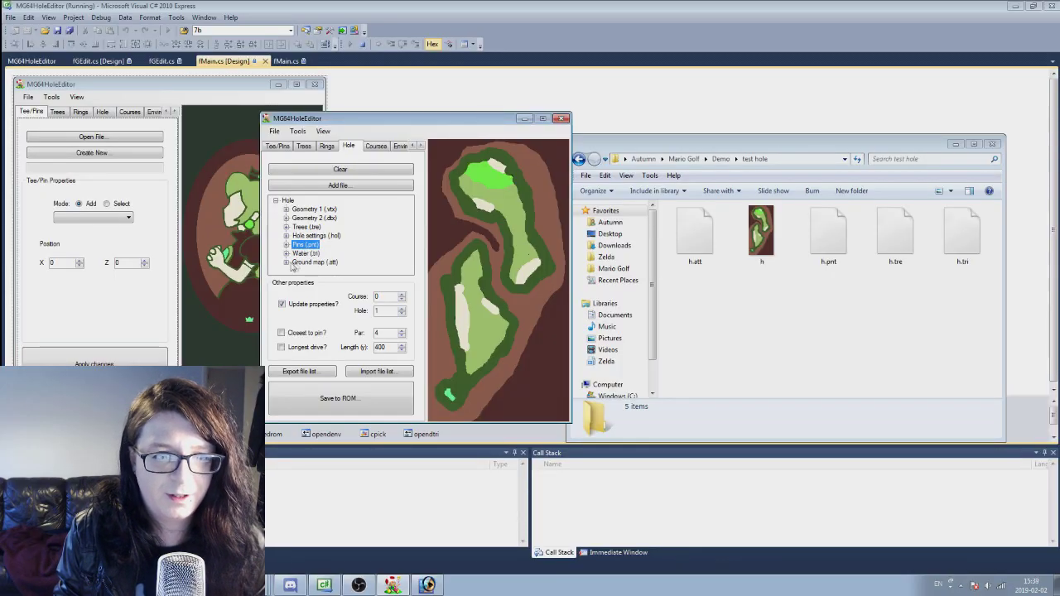
# Add the ground map file h.att from the test hole folder to the hole's file list
pyautogui.click(285, 263)
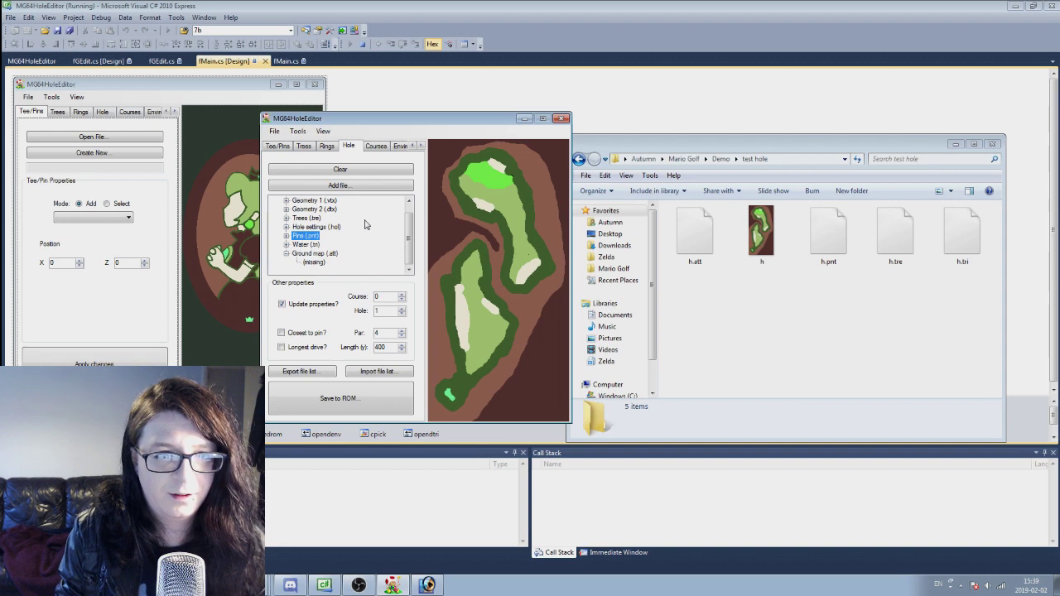
pyautogui.click(285, 254)
pyautogui.click(331, 185)
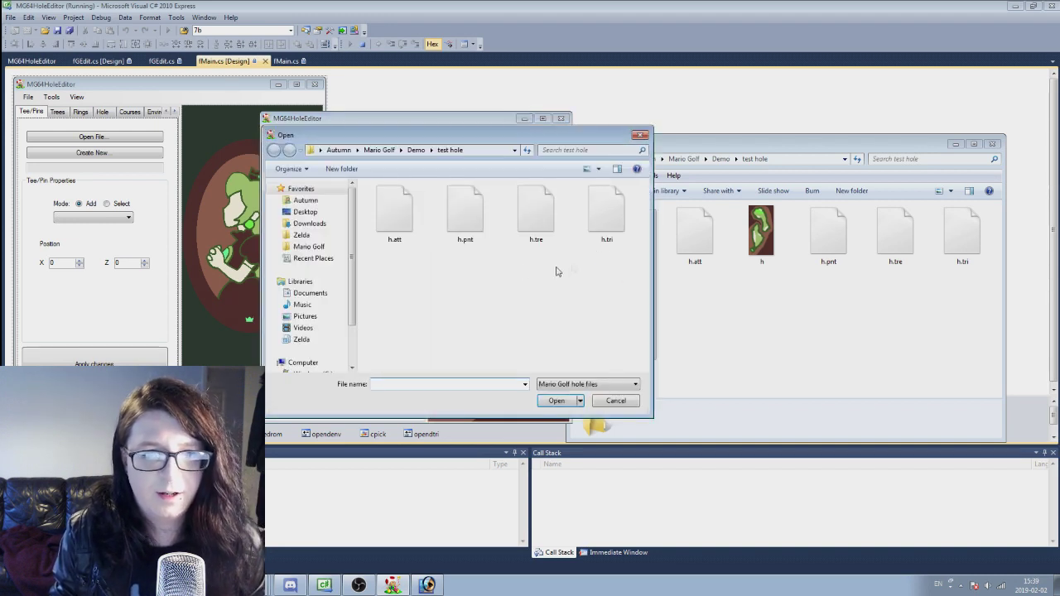
pyautogui.doubleClick(394, 213)
# Save a blank canvas object file (.obj) named h in the Demo test hole folder
pyautogui.click(300, 132)
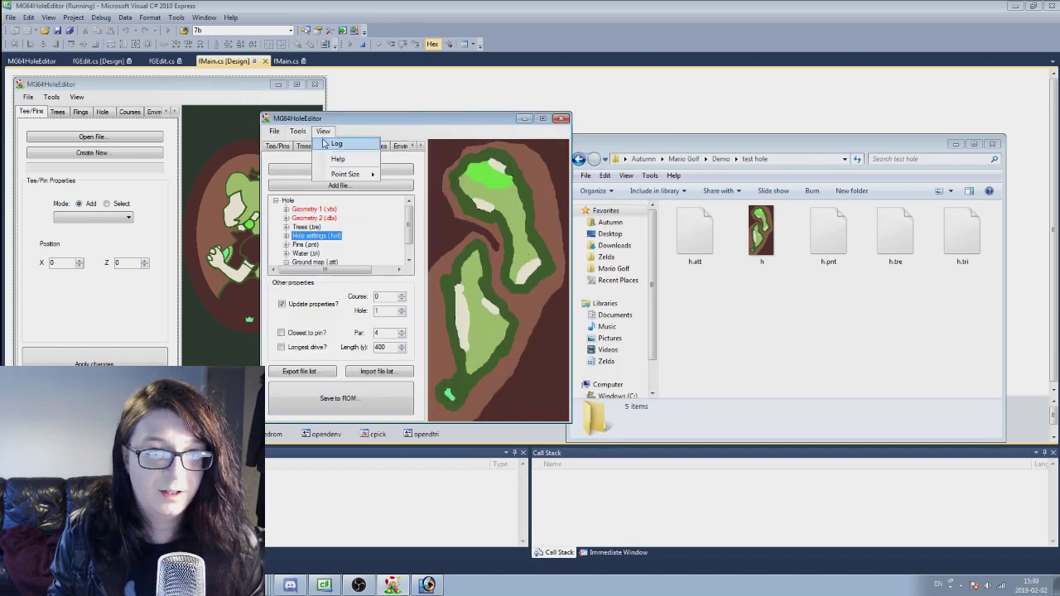
pyautogui.click(321, 181)
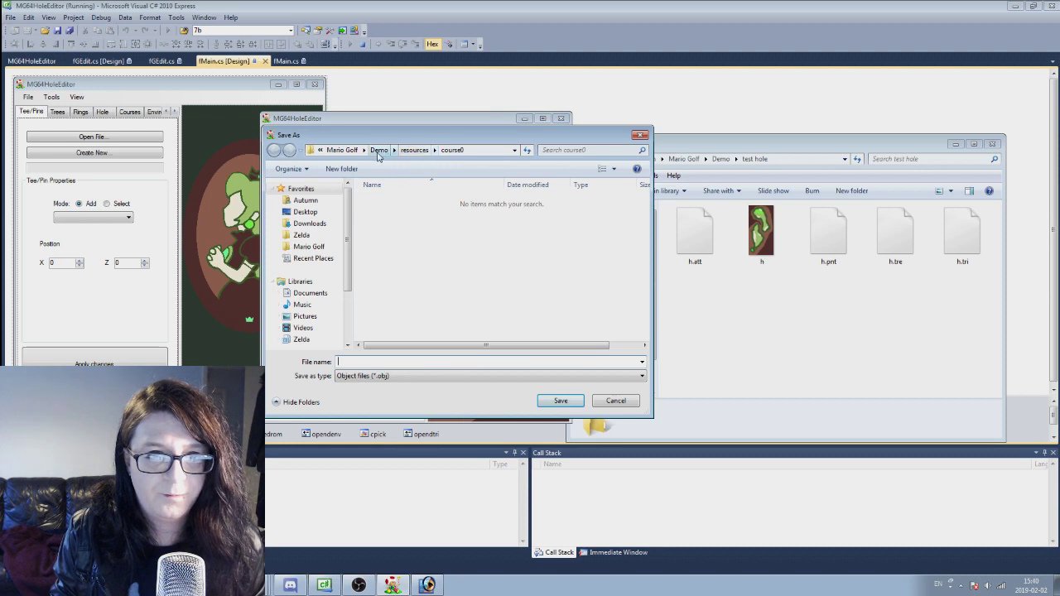
pyautogui.click(379, 150)
pyautogui.click(393, 214)
pyautogui.doubleClick(392, 214)
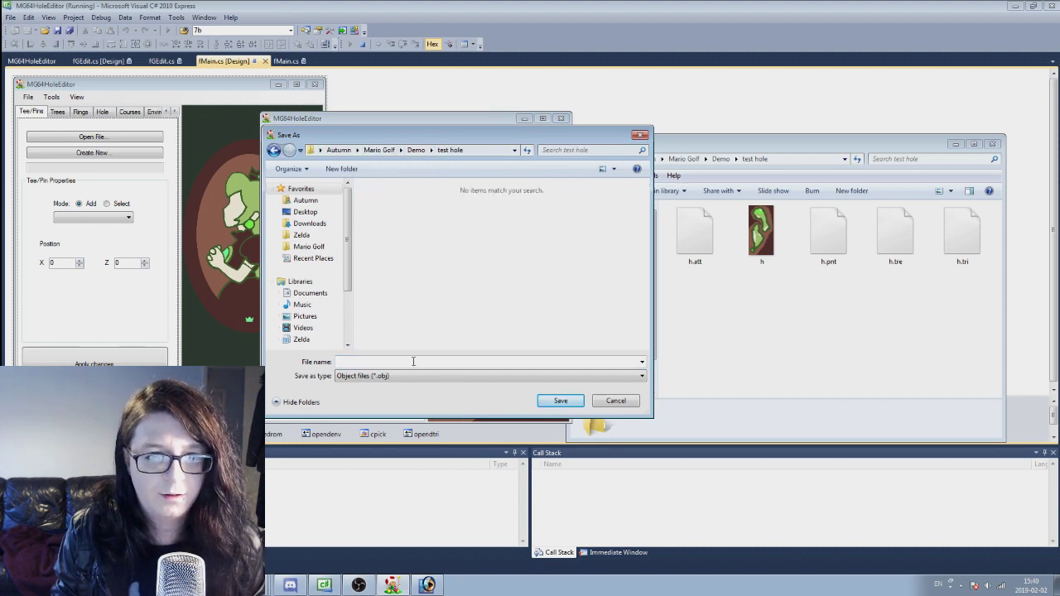
pyautogui.write('h')
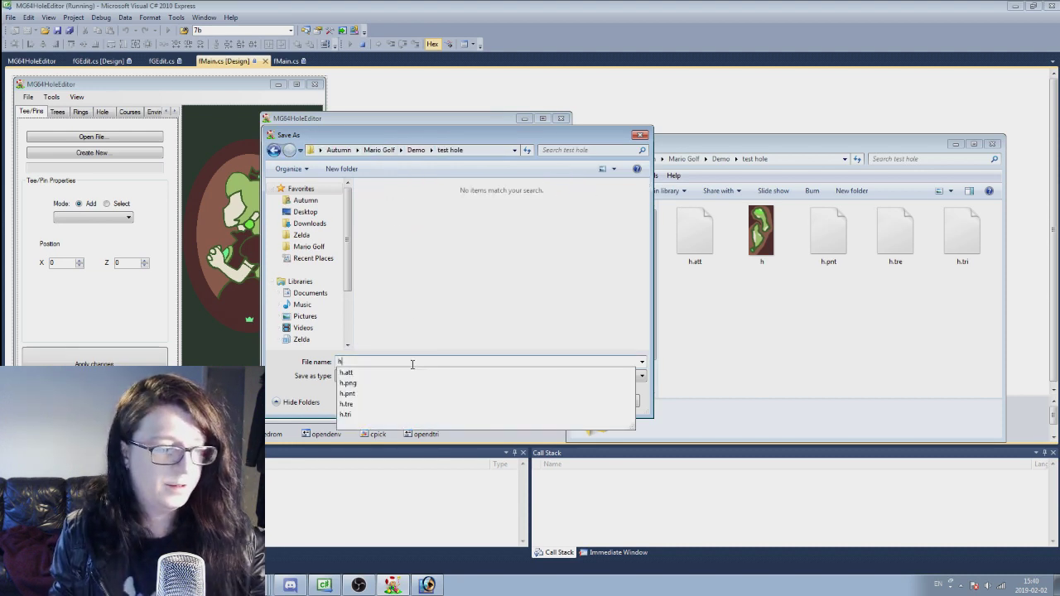
pyautogui.click(446, 331)
pyautogui.click(576, 397)
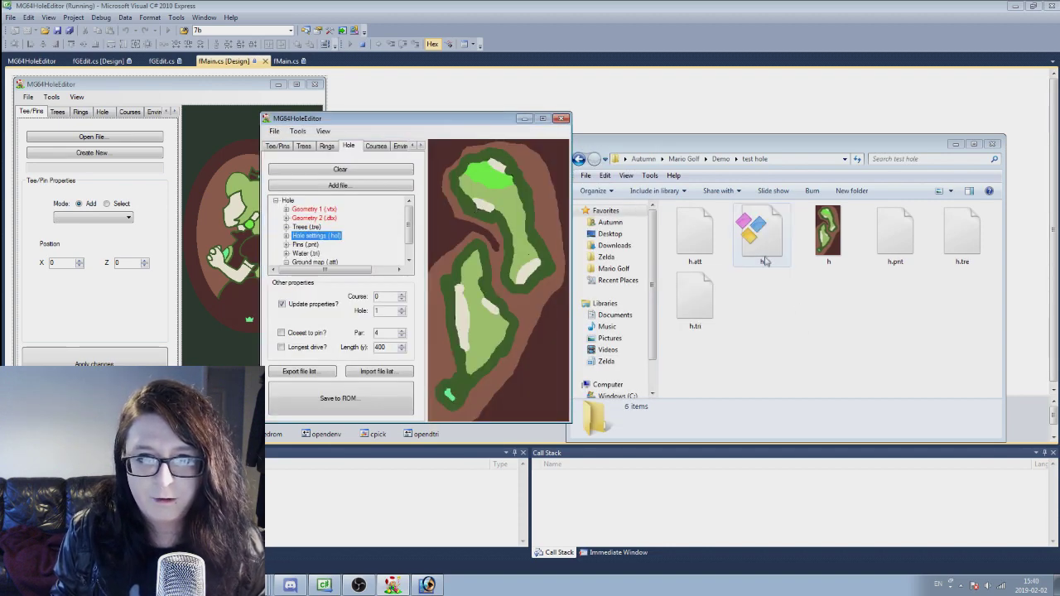
pyautogui.click(762, 237)
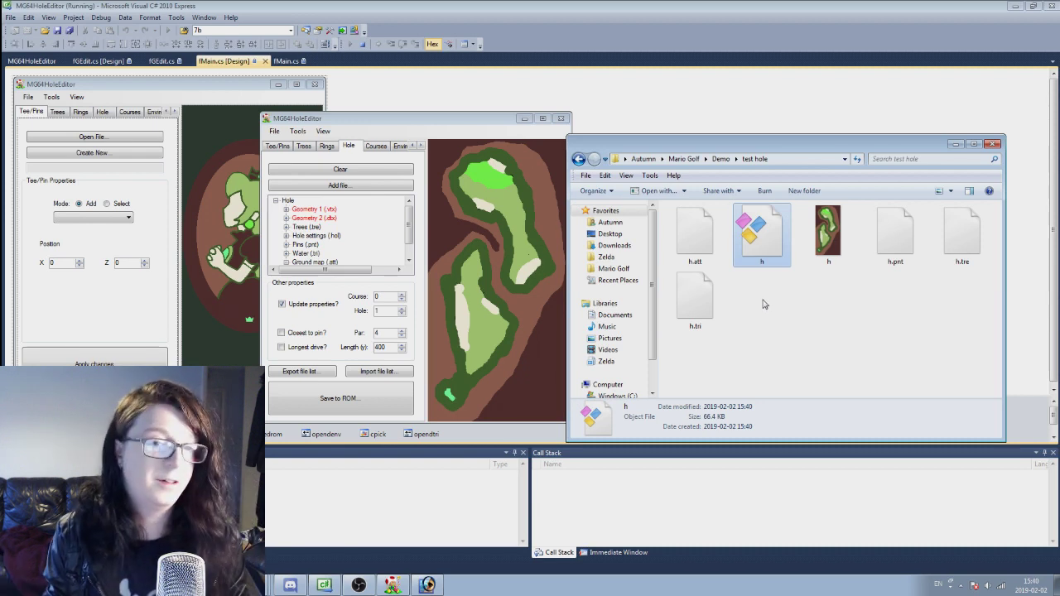
pyautogui.click(436, 130)
pyautogui.click(862, 327)
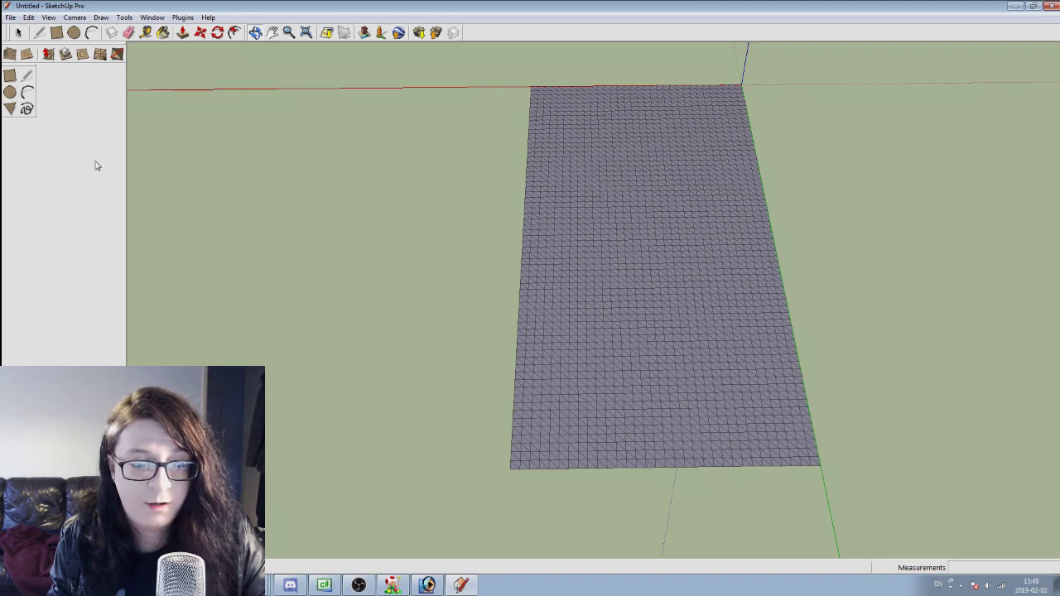
# In SketchUp, paint the blank canvas mesh with the hole's surface map texture
pyautogui.click(163, 32)
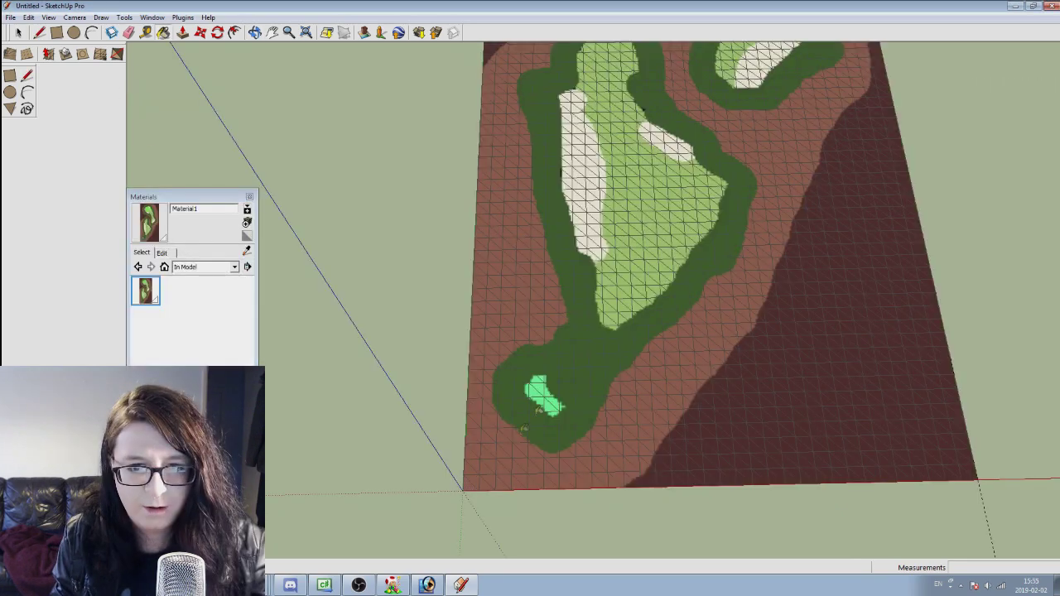
pyautogui.scroll(-5, 551, 396)
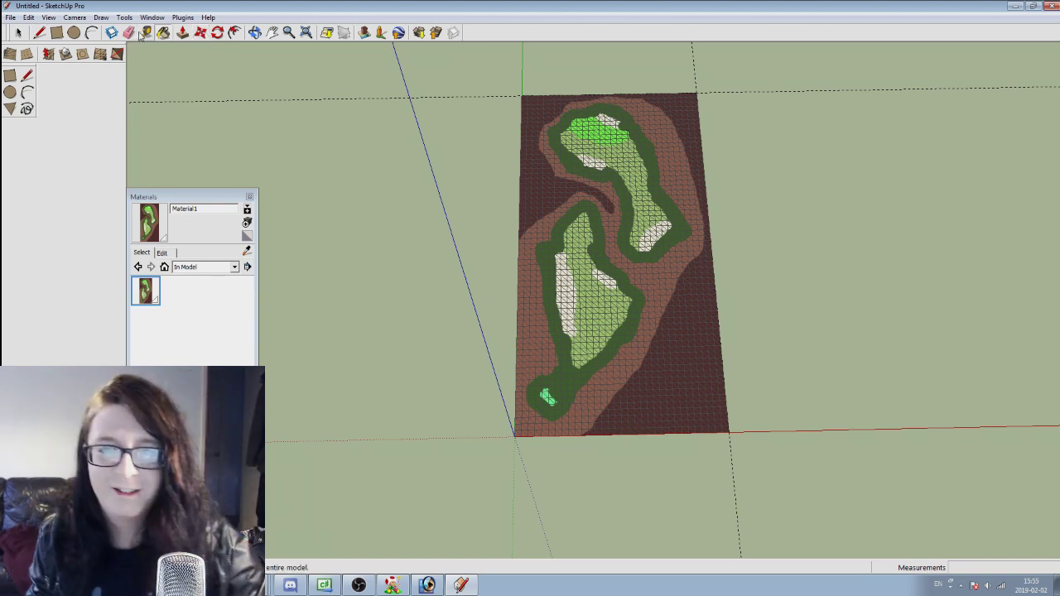
# Raise a rounded mound beneath the tee ground with the Smoove tool at an 8.00 m radius
pyautogui.click(49, 54)
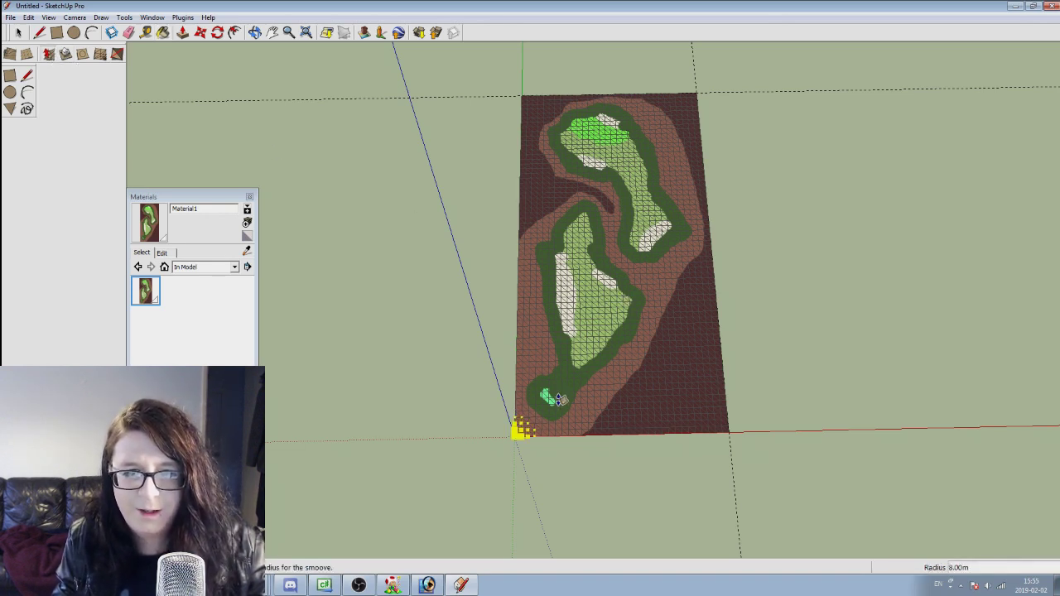
pyautogui.click(461, 404)
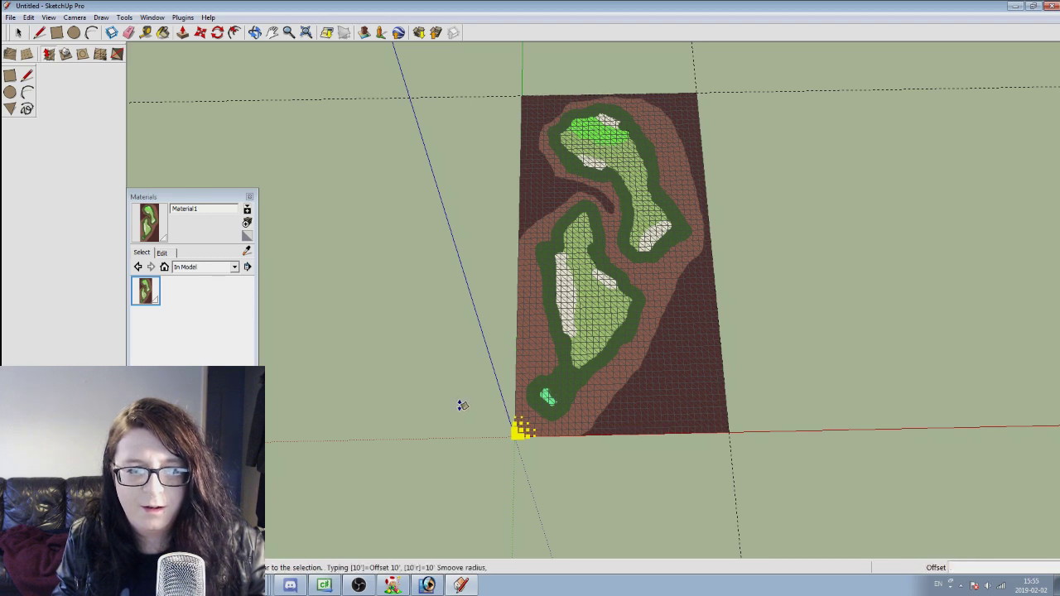
pyautogui.press('Escape')
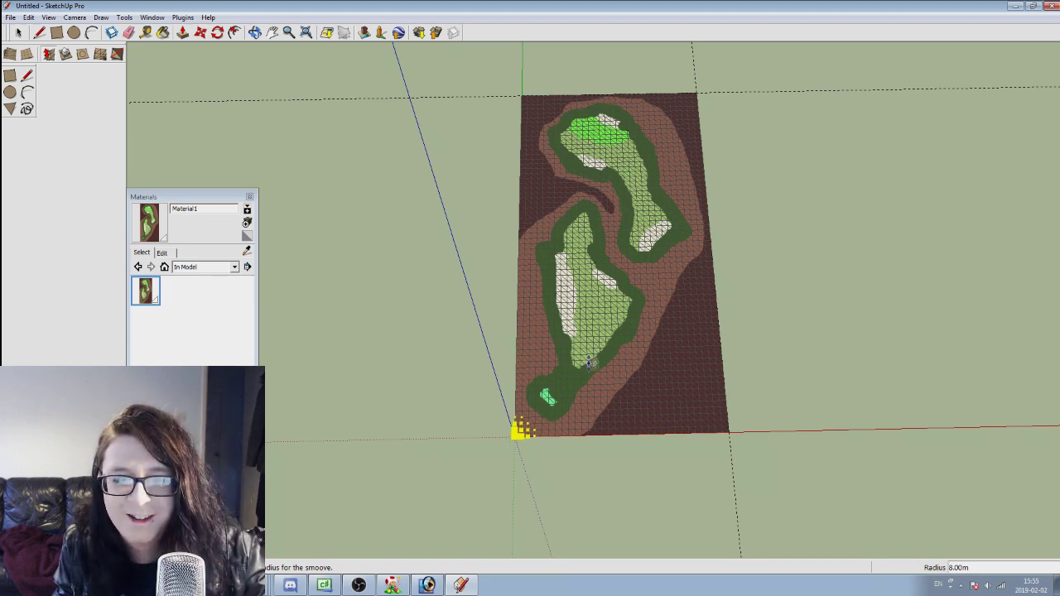
pyautogui.scroll(2, 591, 364)
pyautogui.click(564, 385)
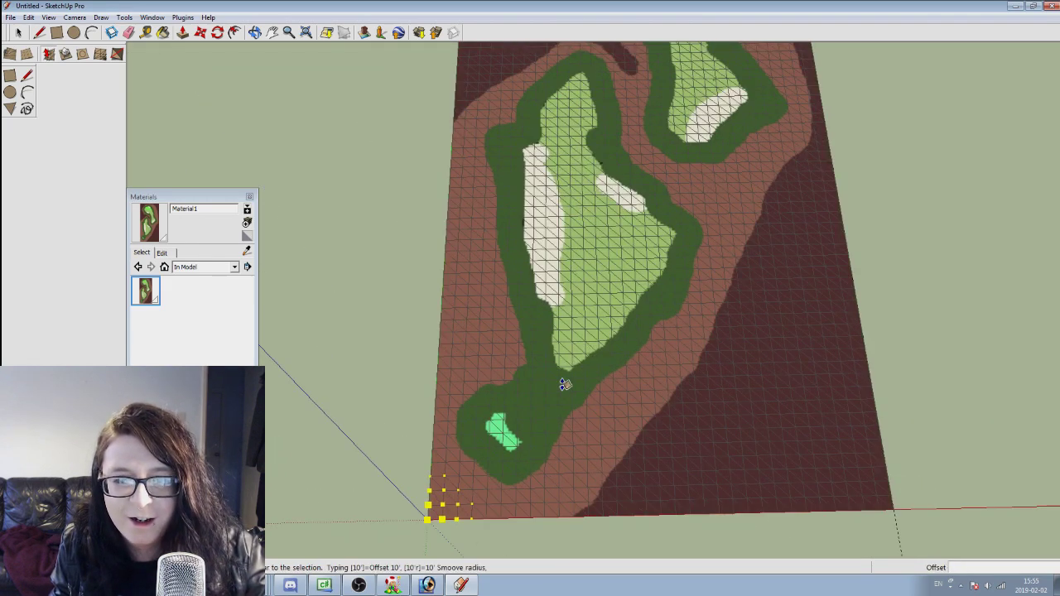
pyautogui.click(536, 354)
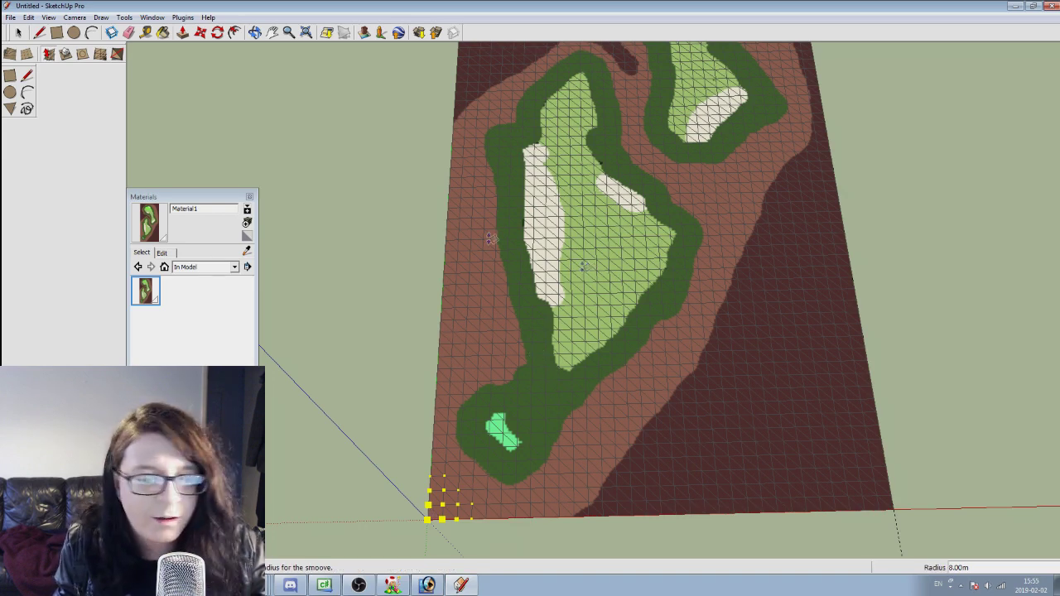
pyautogui.click(29, 18)
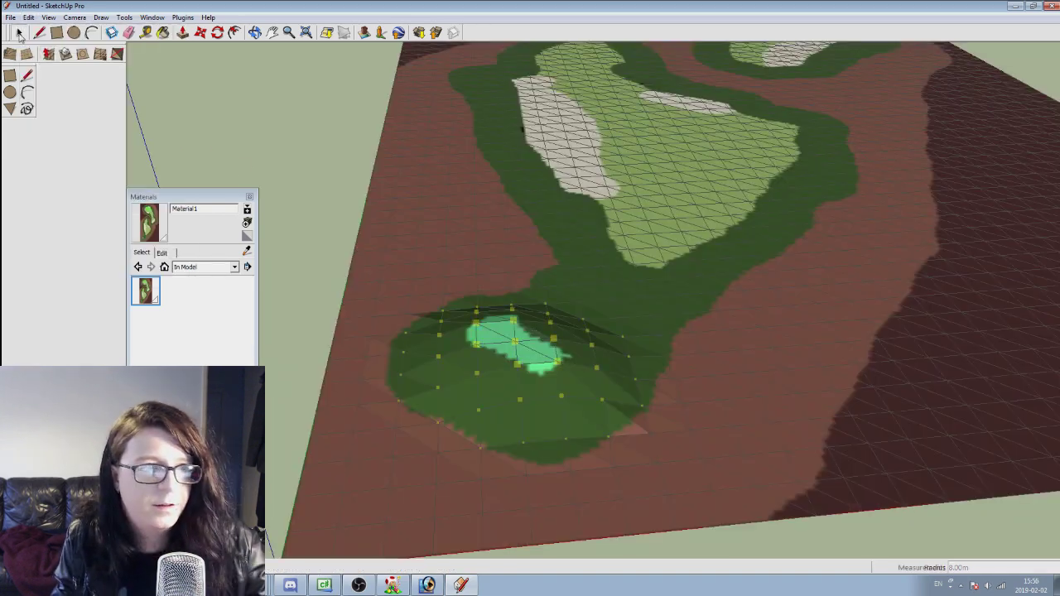
pyautogui.click(19, 32)
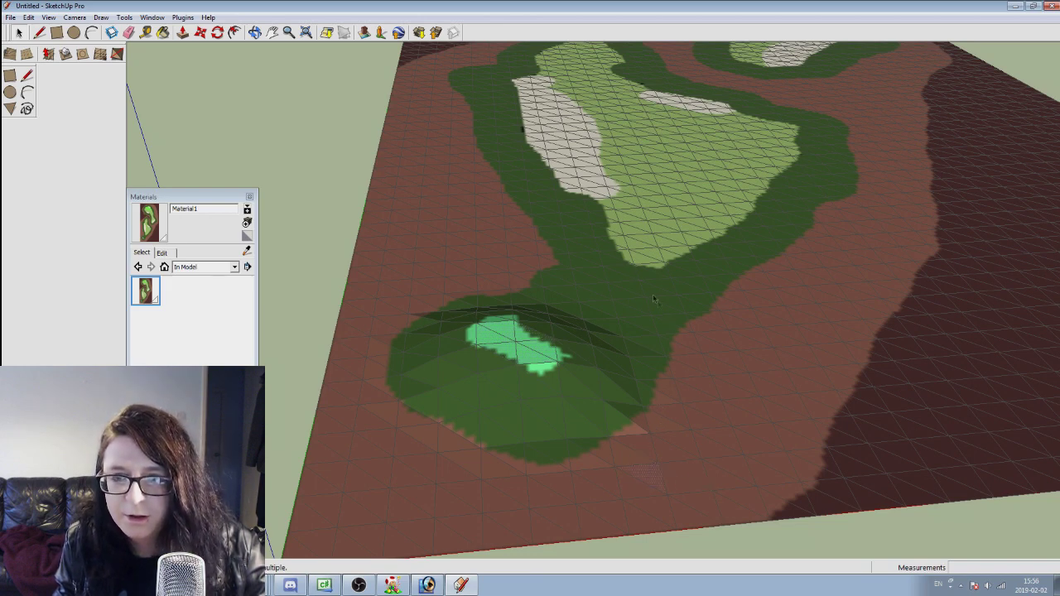
# Reshape the terrain of the green with the Smoove tool, working from a mesh edge near the green's border
pyautogui.click(254, 32)
pyautogui.moveTo(396, 164)
pyautogui.mouseDown()
pyautogui.moveTo(671, 320)
pyautogui.moveTo(679, 104)
pyautogui.moveTo(563, 121)
pyautogui.moveTo(462, 83)
pyautogui.moveTo(442, 244)
pyautogui.moveTo(518, 398)
pyautogui.moveTo(624, 326)
pyautogui.moveTo(645, 365)
pyautogui.moveTo(535, 218)
pyautogui.moveTo(591, 85)
pyautogui.moveTo(823, 256)
pyautogui.moveTo(735, 413)
pyautogui.moveTo(686, 428)
pyautogui.mouseUp()
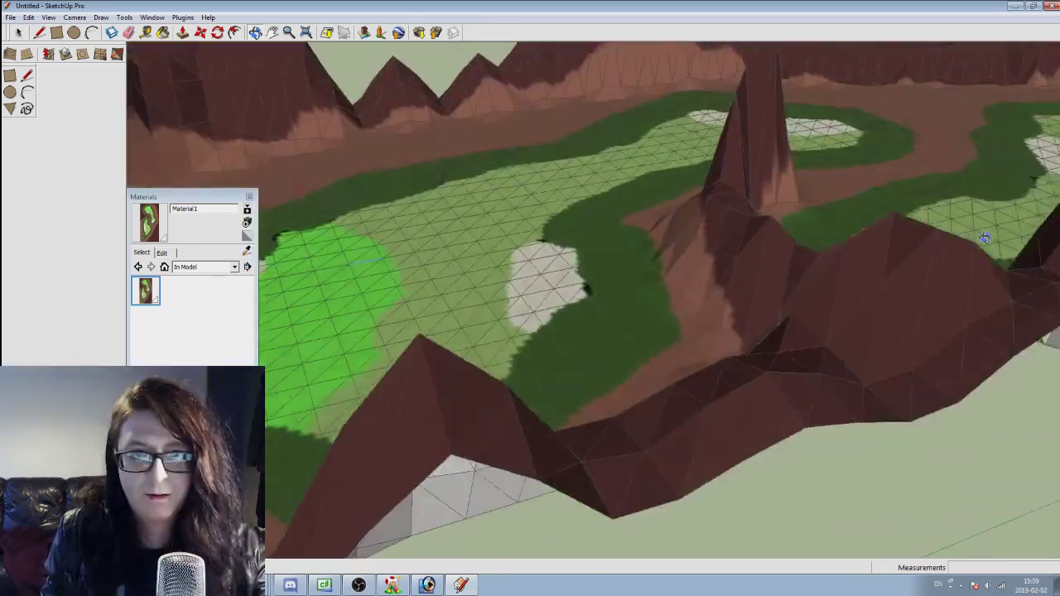
pyautogui.moveTo(745, 348)
pyautogui.mouseDown()
pyautogui.moveTo(847, 322)
pyautogui.moveTo(649, 333)
pyautogui.moveTo(525, 320)
pyautogui.mouseUp()
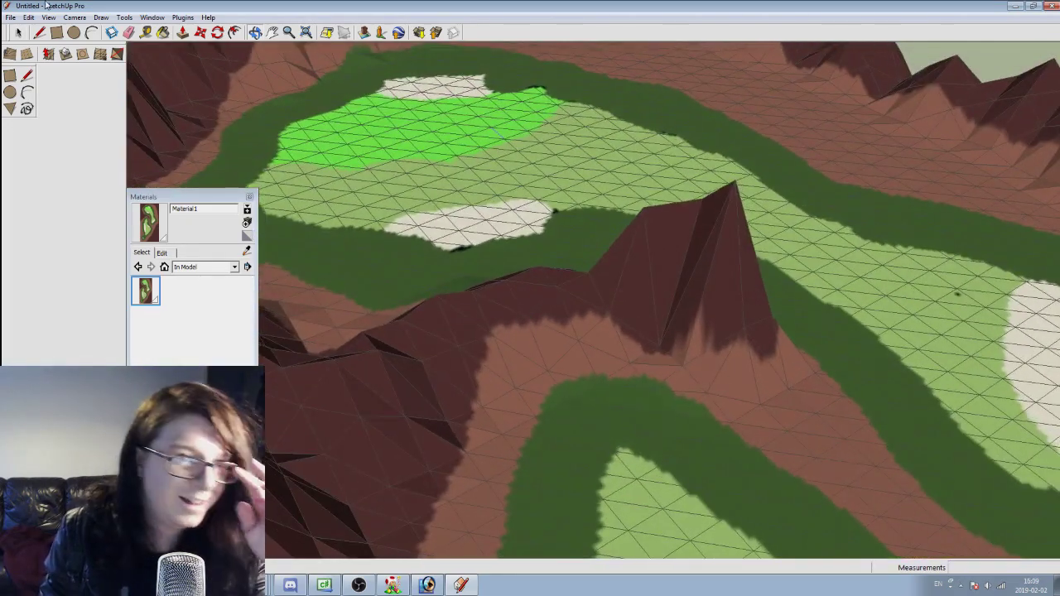
pyautogui.click(47, 53)
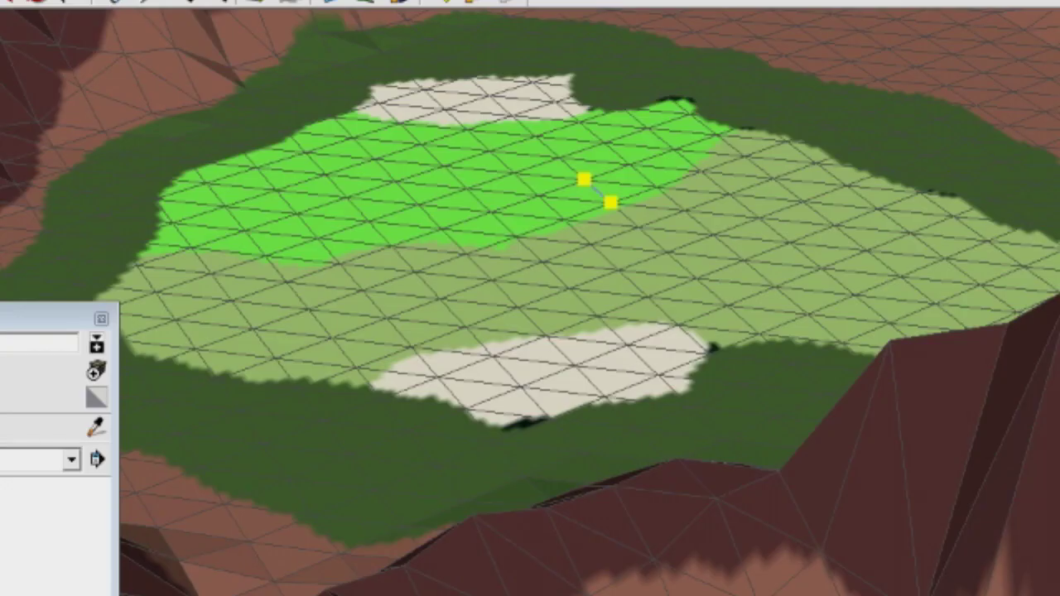
pyautogui.moveTo(597, 191); pyautogui.dragTo(538, 330)
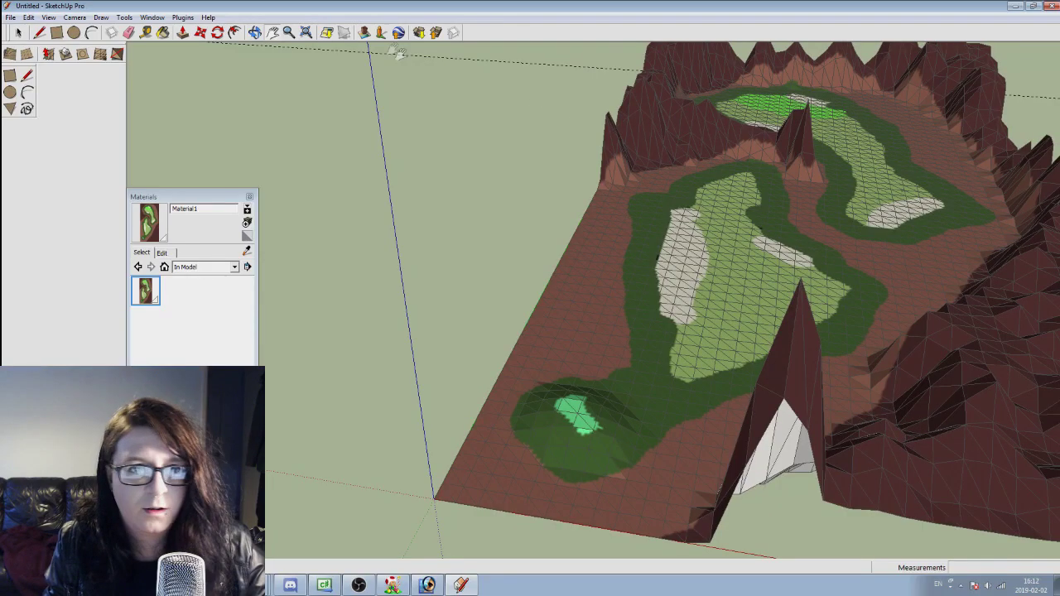
# Sculpt the rough and fairway terrain around the hole into uneven bumps with the Smoove tool
pyautogui.click(255, 34)
pyautogui.moveTo(669, 218); pyautogui.dragTo(800, 411)
pyautogui.moveTo(719, 204); pyautogui.dragTo(714, 231)
pyautogui.click(273, 33)
pyautogui.moveTo(681, 272); pyautogui.dragTo(644, 332)
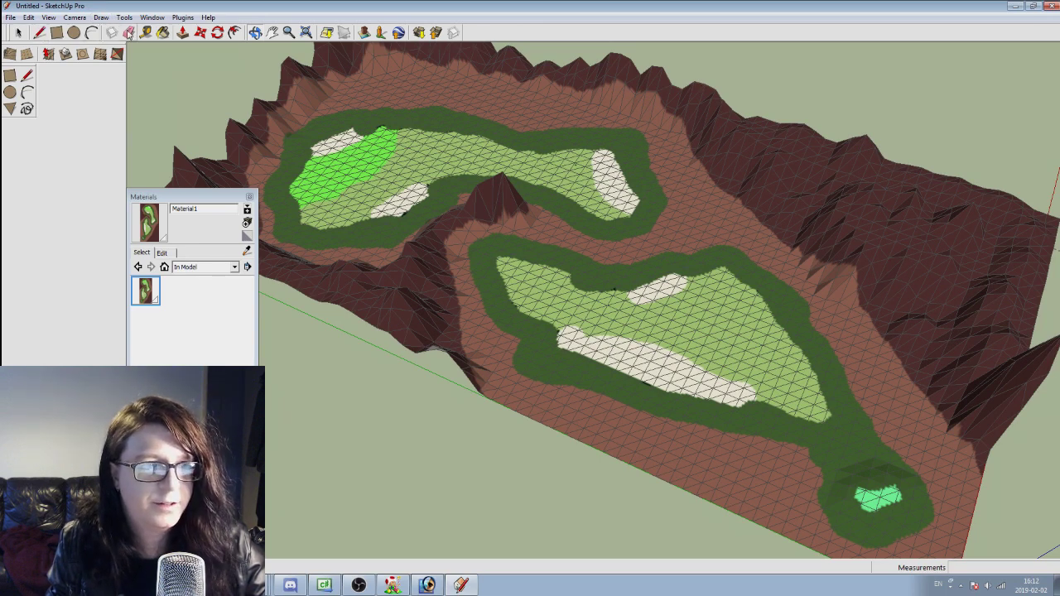
pyautogui.click(48, 53)
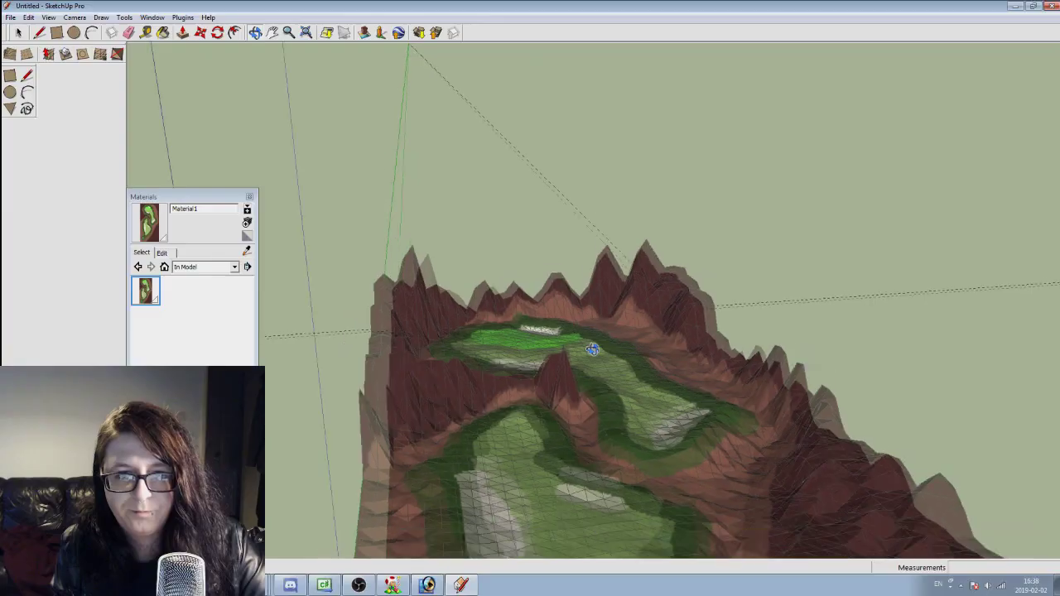
# Save the sculpted terrain model under the name h
pyautogui.moveTo(592, 350)
pyautogui.mouseDown()
pyautogui.moveTo(620, 485)
pyautogui.moveTo(595, 358)
pyautogui.moveTo(631, 455)
pyautogui.moveTo(577, 371)
pyautogui.moveTo(596, 502)
pyautogui.moveTo(541, 315)
pyautogui.moveTo(650, 404)
pyautogui.moveTo(508, 475)
pyautogui.moveTo(505, 504)
pyautogui.moveTo(450, 525)
pyautogui.moveTo(505, 168)
pyautogui.moveTo(570, 260)
pyautogui.moveTo(750, 301)
pyautogui.moveTo(762, 322)
pyautogui.mouseUp()
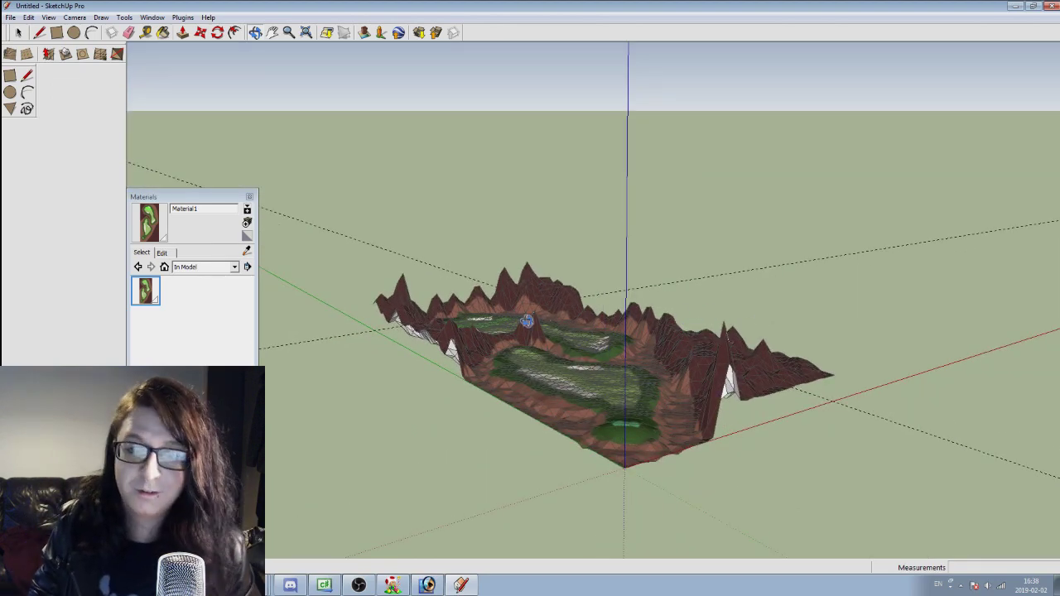
pyautogui.moveTo(537, 329); pyautogui.dragTo(472, 392)
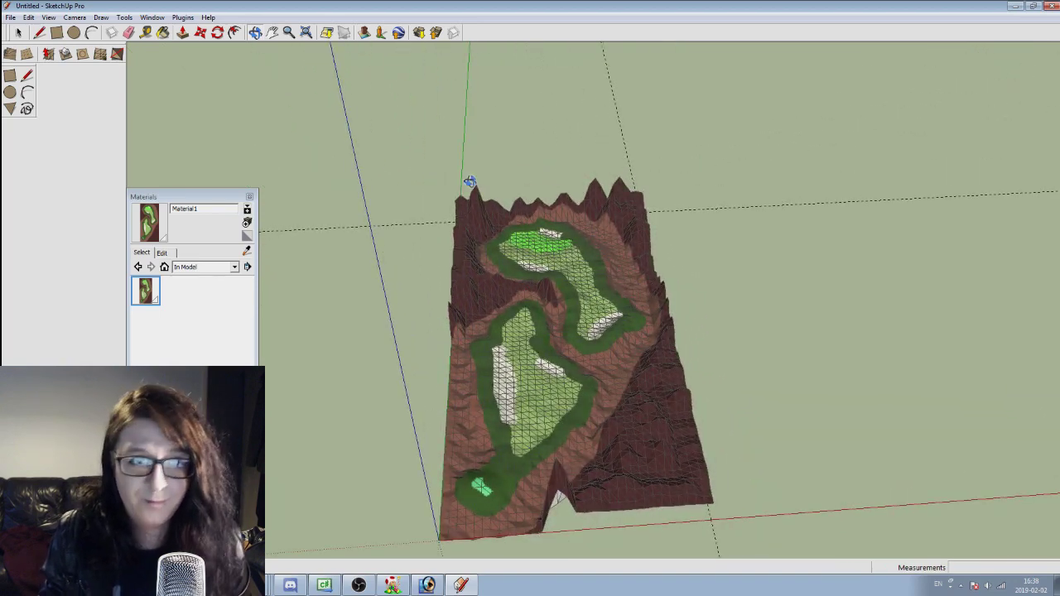
pyautogui.click(180, 17)
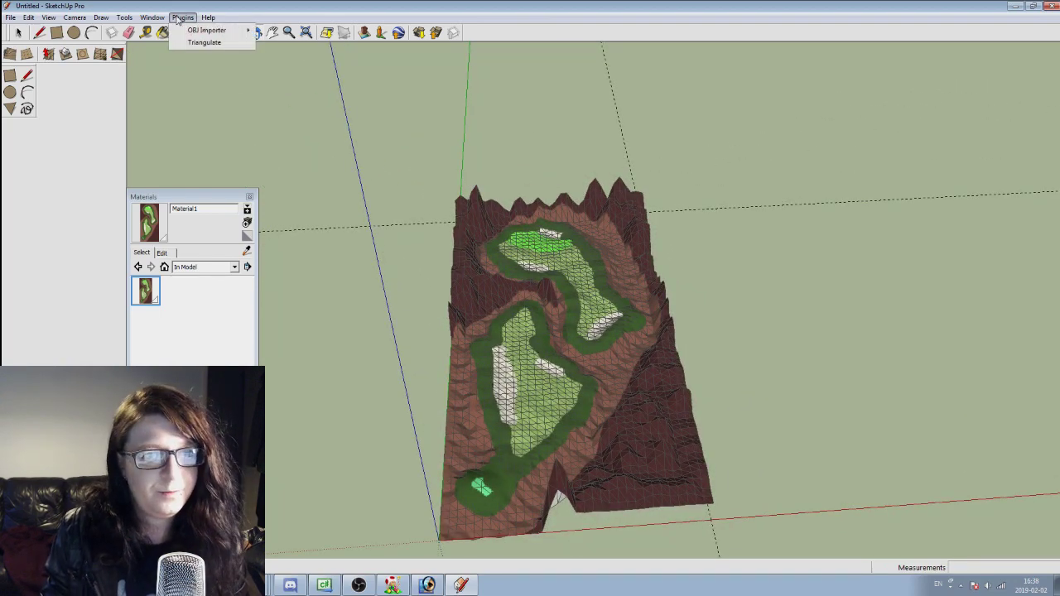
pyautogui.click(178, 18)
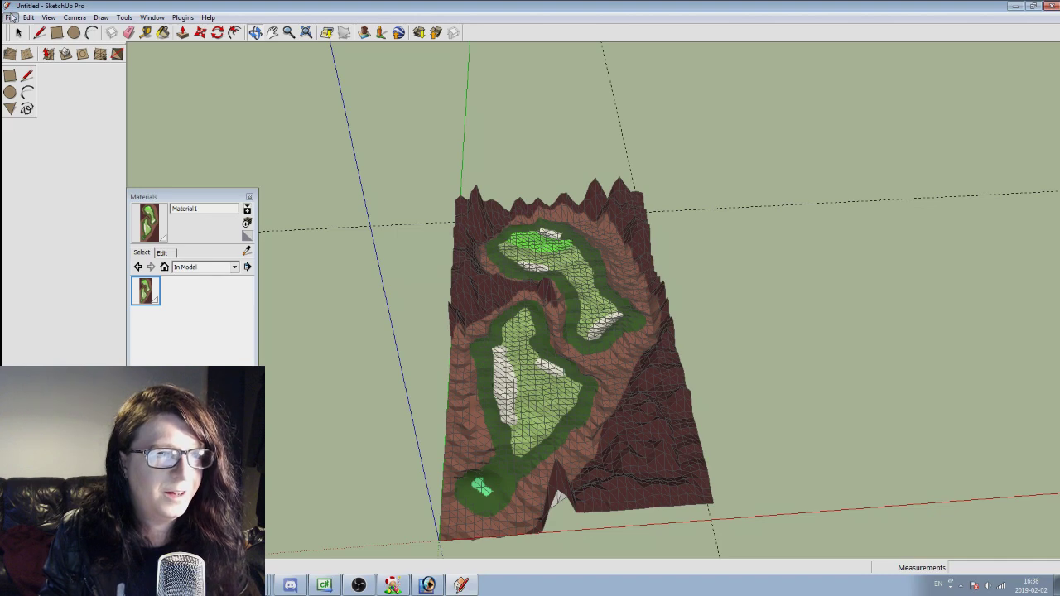
pyautogui.click(11, 18)
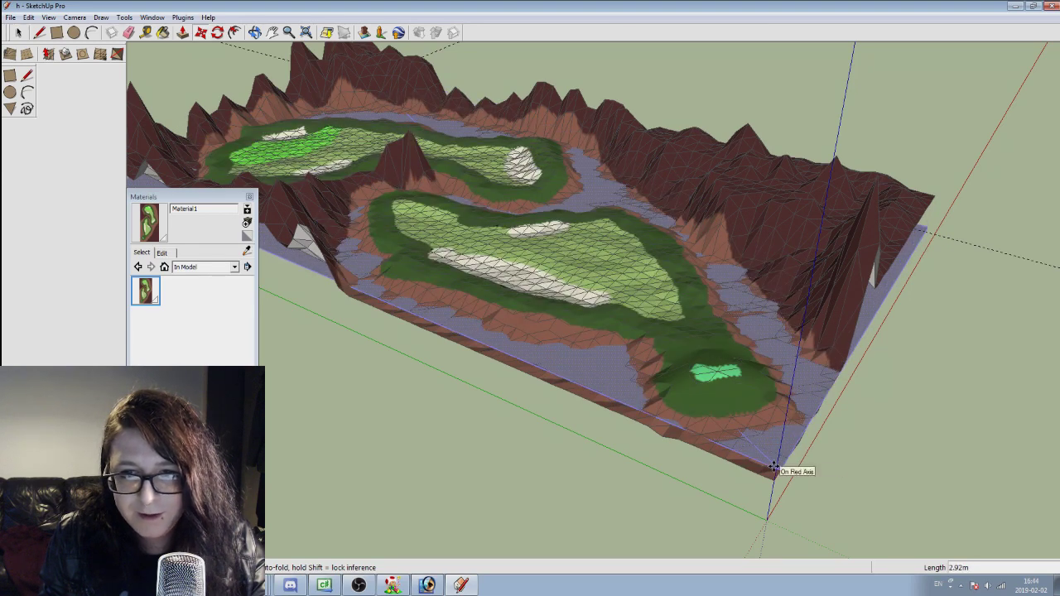
# Move the flat water plane vertically at the terrain's front corner so it cuts through the low ground around the fairways
pyautogui.click(770, 470)
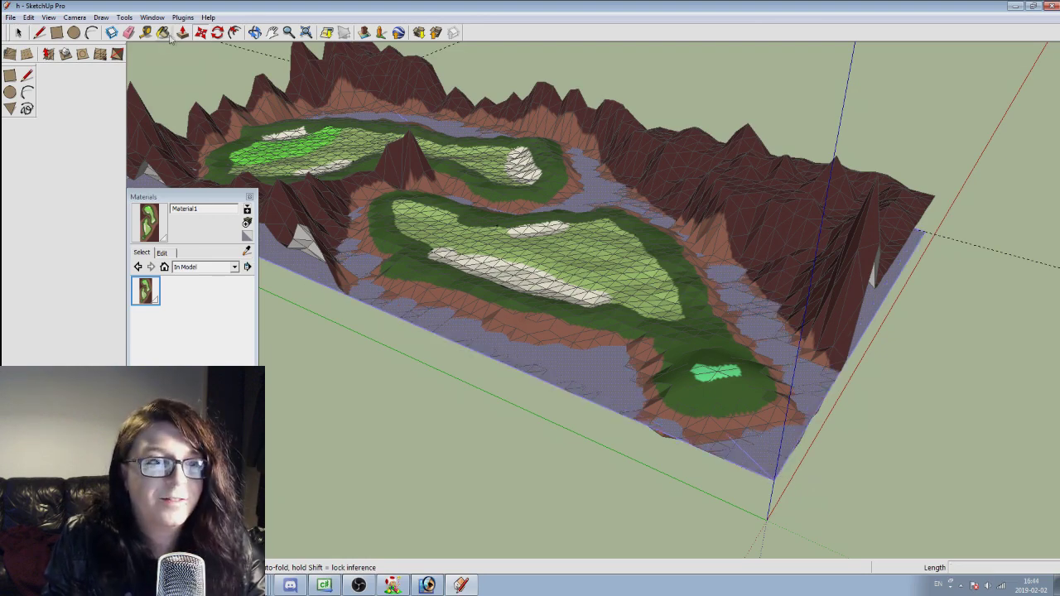
pyautogui.click(254, 32)
pyautogui.moveTo(660, 366); pyautogui.dragTo(634, 369)
pyautogui.moveTo(380, 179); pyautogui.dragTo(703, 193)
pyautogui.moveTo(835, 414); pyautogui.dragTo(788, 393)
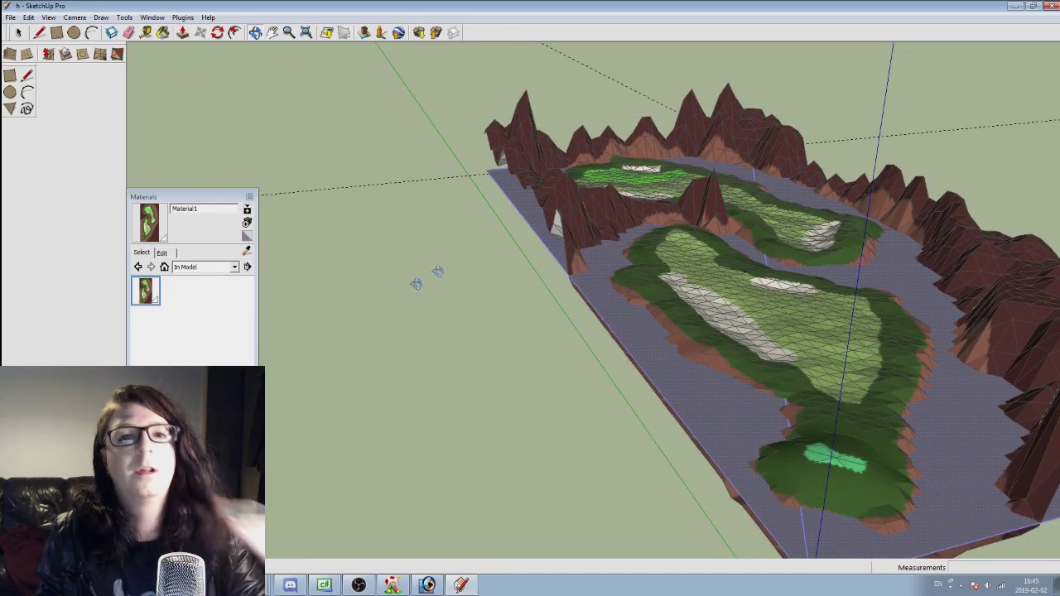
# Open the terrain mesh for editing and select all of its geometry
pyautogui.click(18, 32)
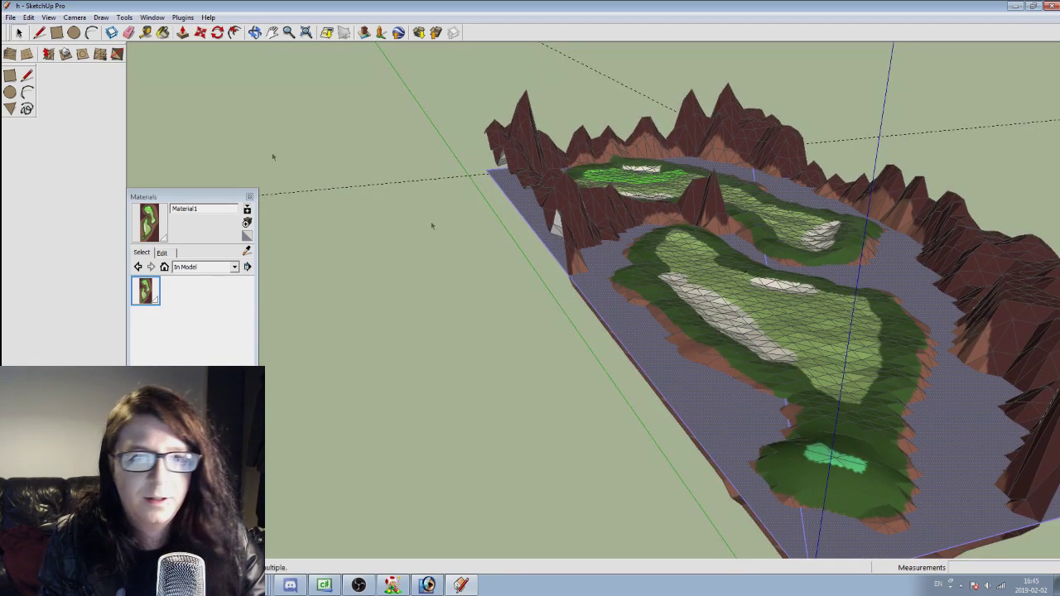
pyautogui.doubleClick(556, 169)
pyautogui.hotkey('ctrl', 'a')
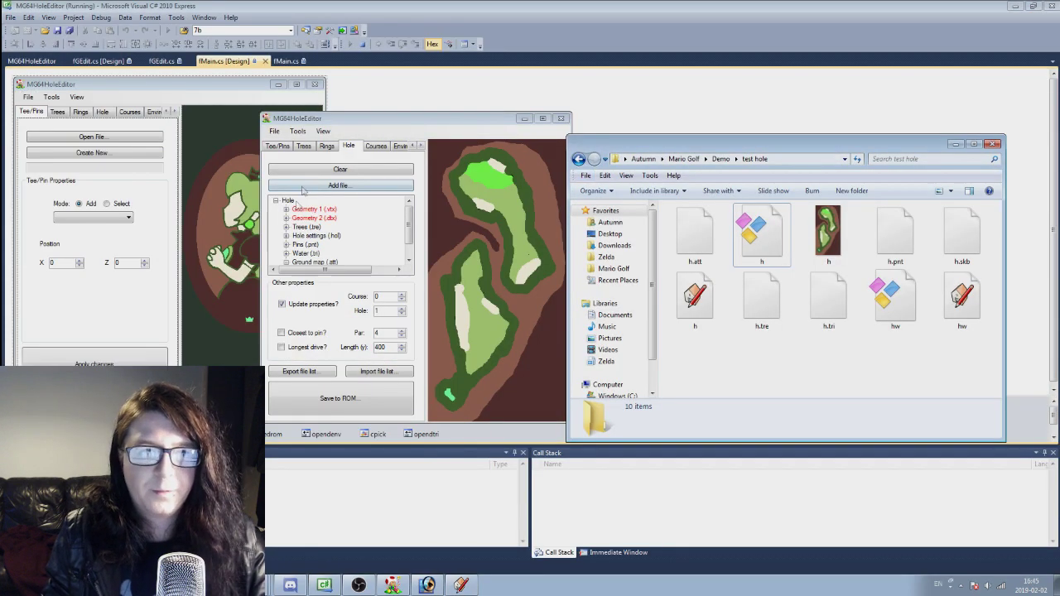
# In MG64HoleEditor, convert the hw object file to a water file, overwriting h.tri in the test hole folder
pyautogui.click(347, 128)
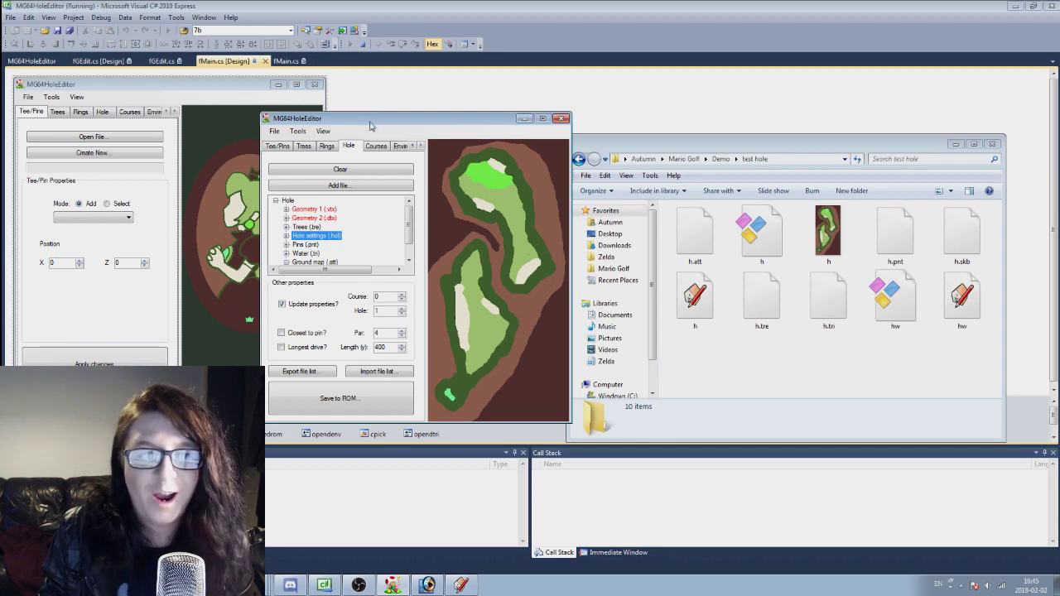
pyautogui.click(298, 132)
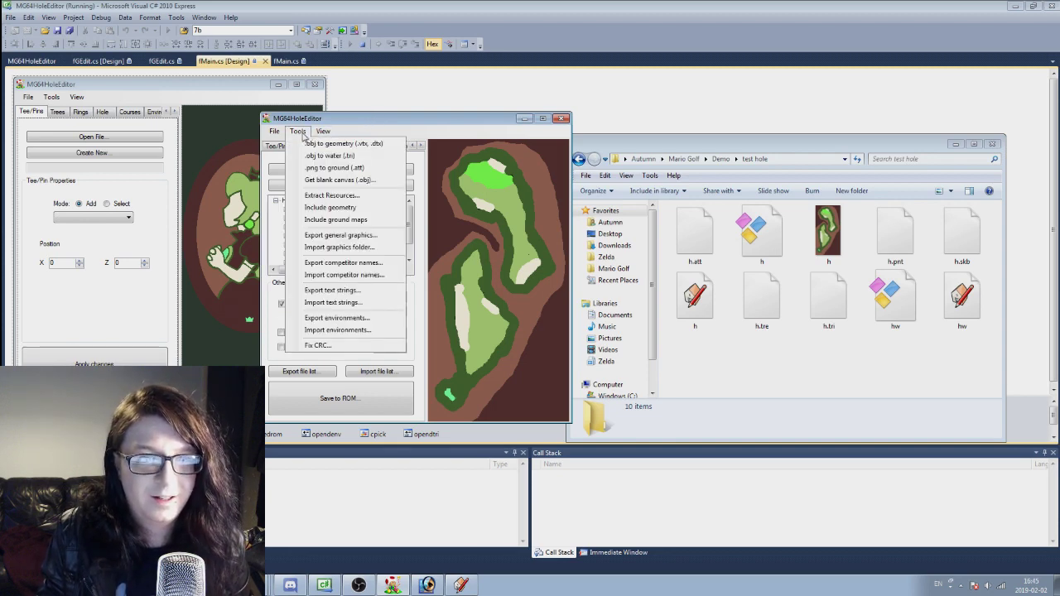
pyautogui.click(334, 158)
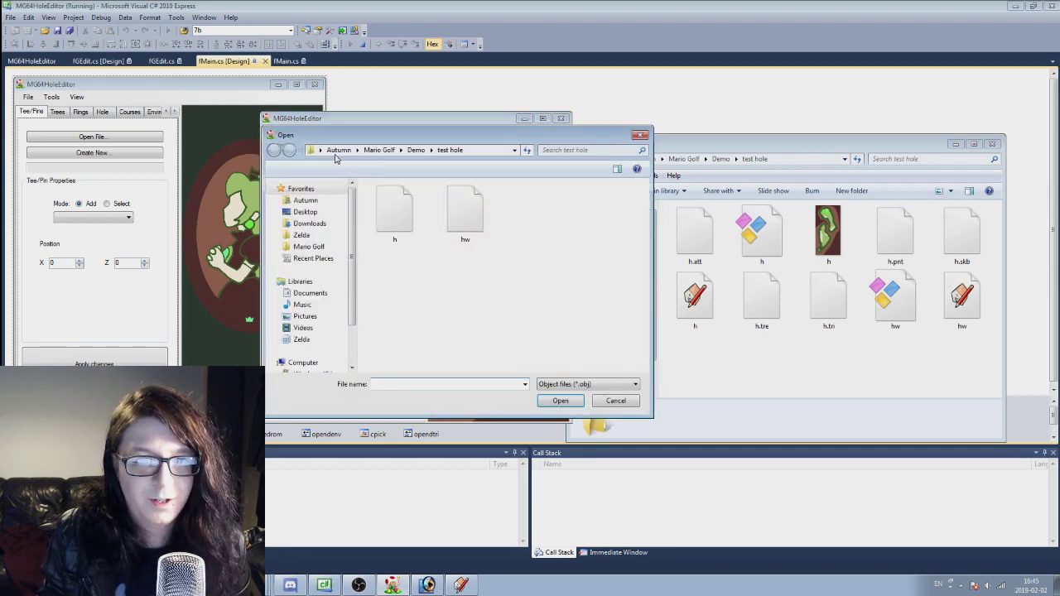
pyautogui.doubleClick(465, 213)
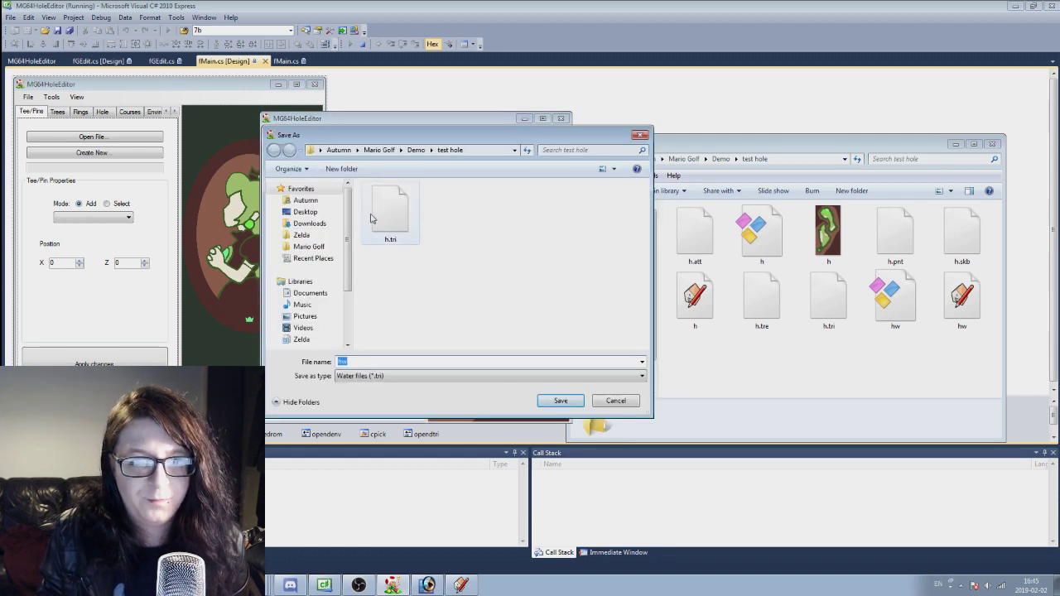
pyautogui.click(379, 212)
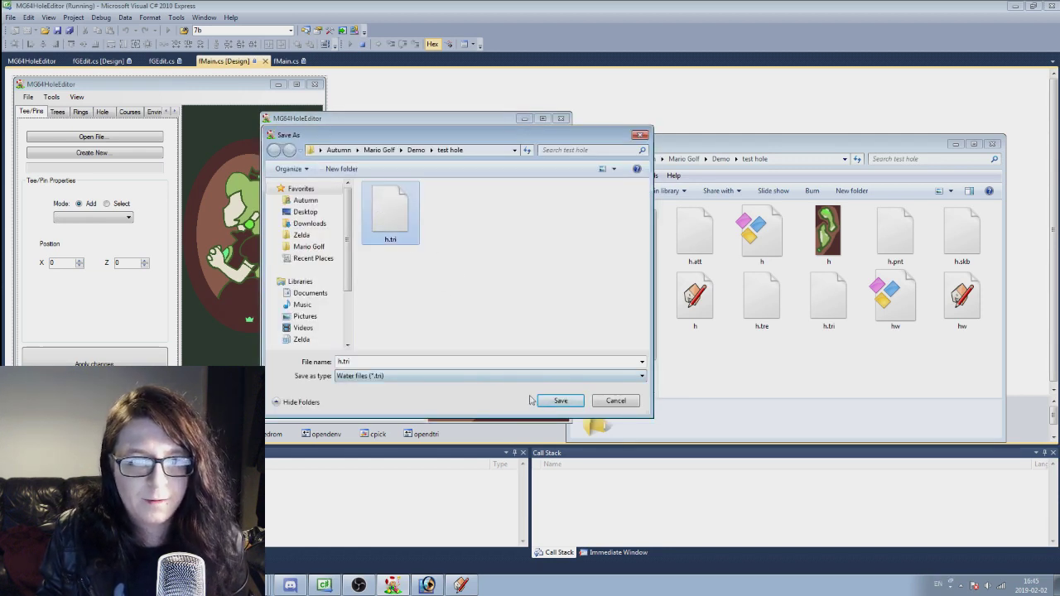
pyautogui.click(556, 401)
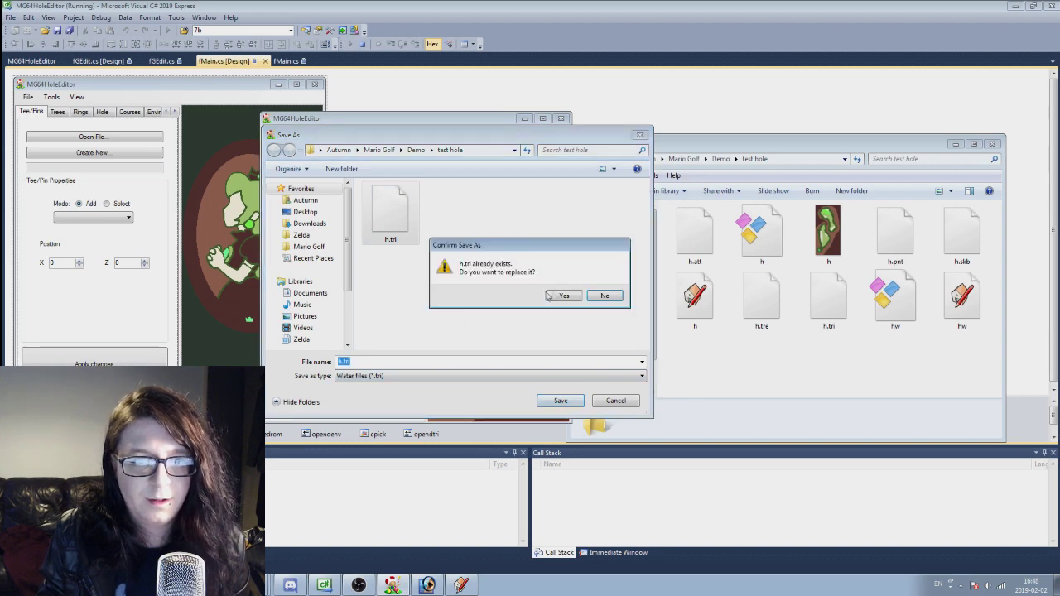
pyautogui.click(550, 296)
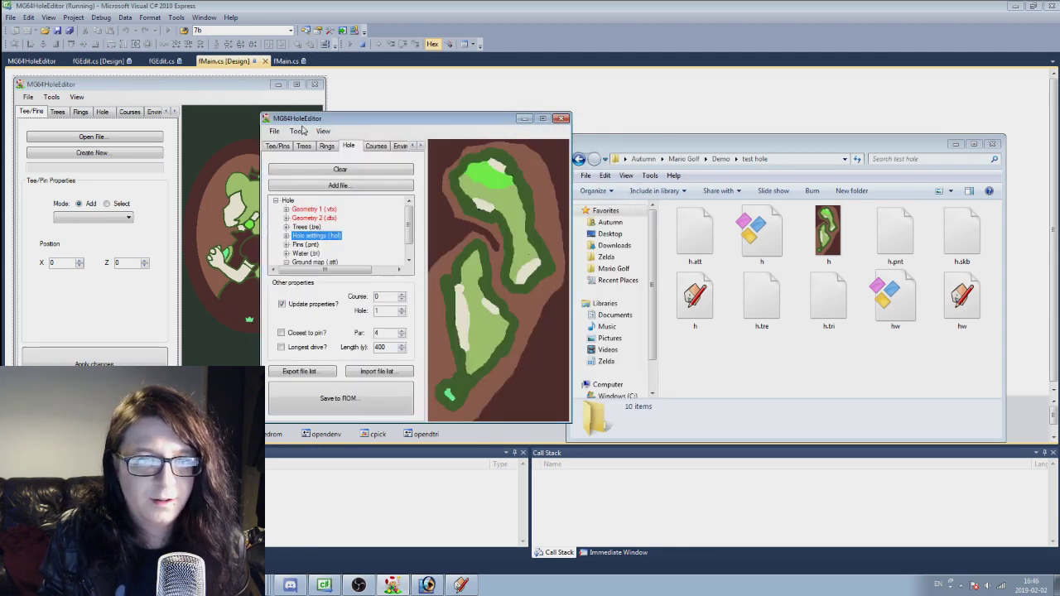
# Convert the h object file to geometry files (.vtx, .dtx) and save them in the test hole folder
pyautogui.click(298, 132)
pyautogui.click(331, 143)
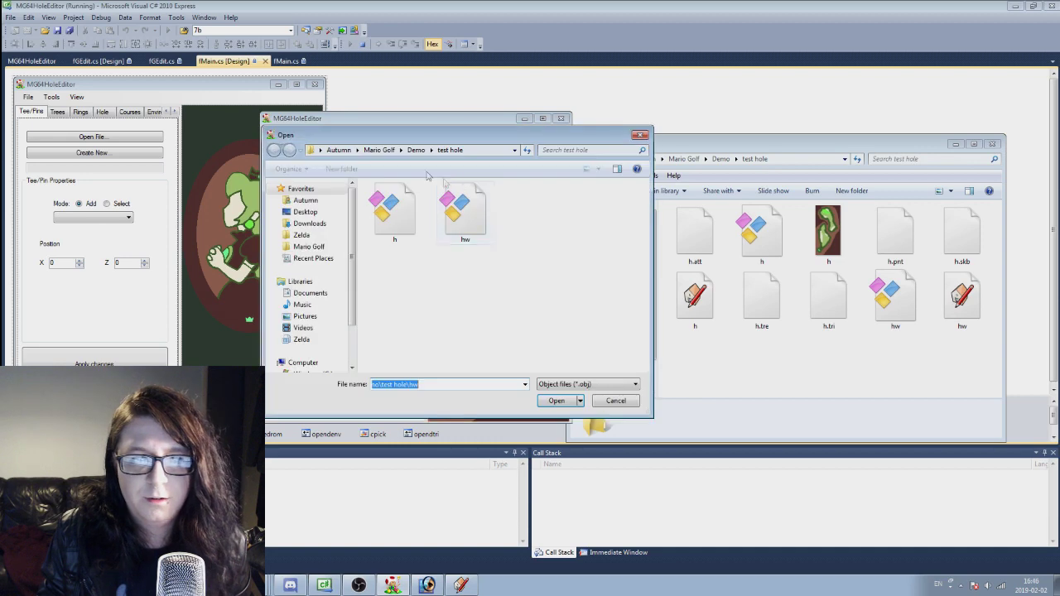
pyautogui.doubleClick(408, 220)
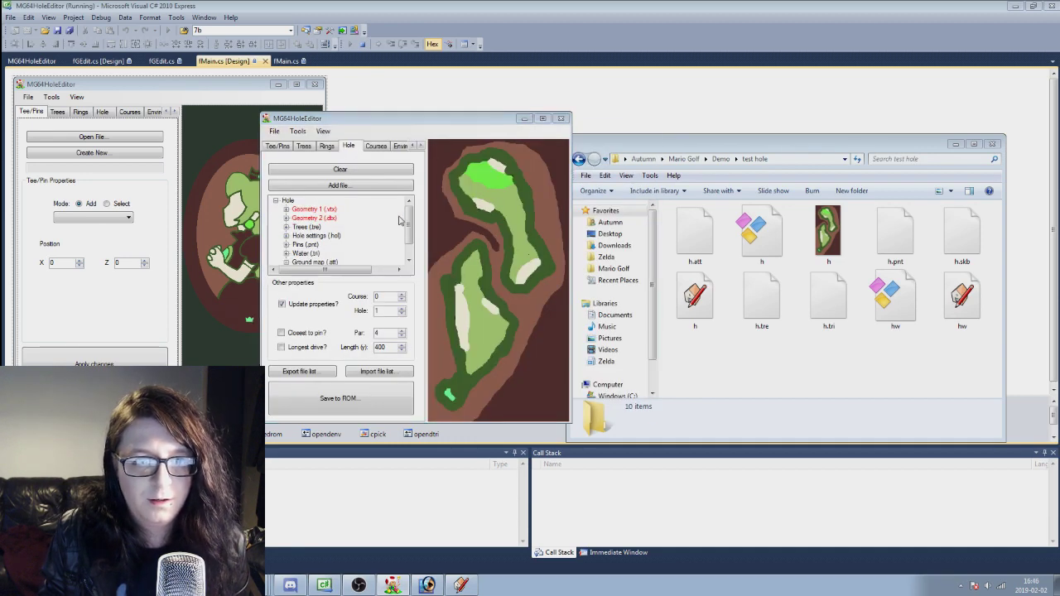
pyautogui.click(557, 401)
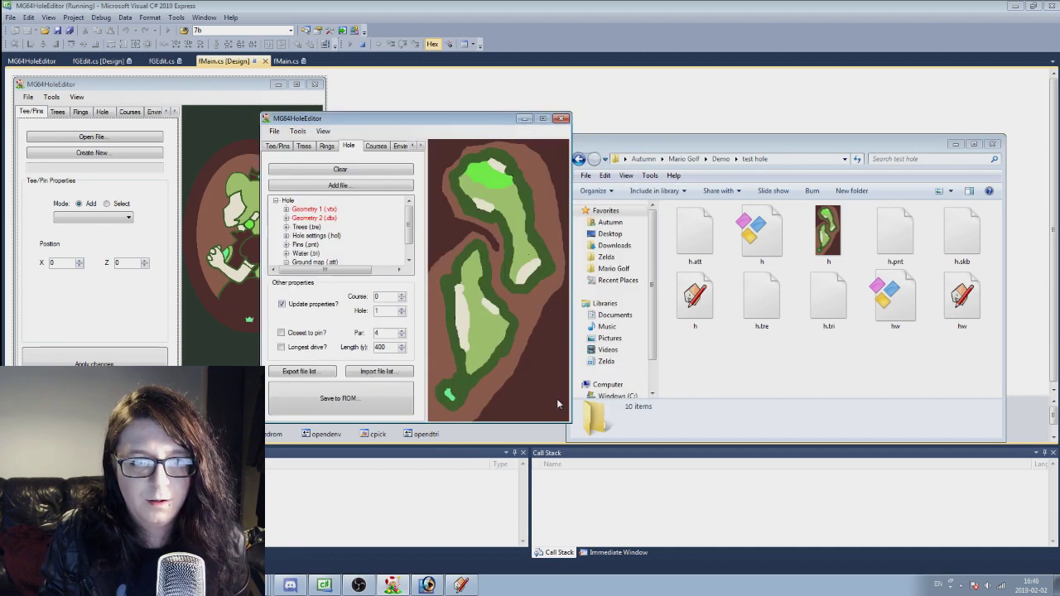
# Set the hole's par to 5 and length to 500 yards, and enable the Longest drive option
pyautogui.click(402, 330)
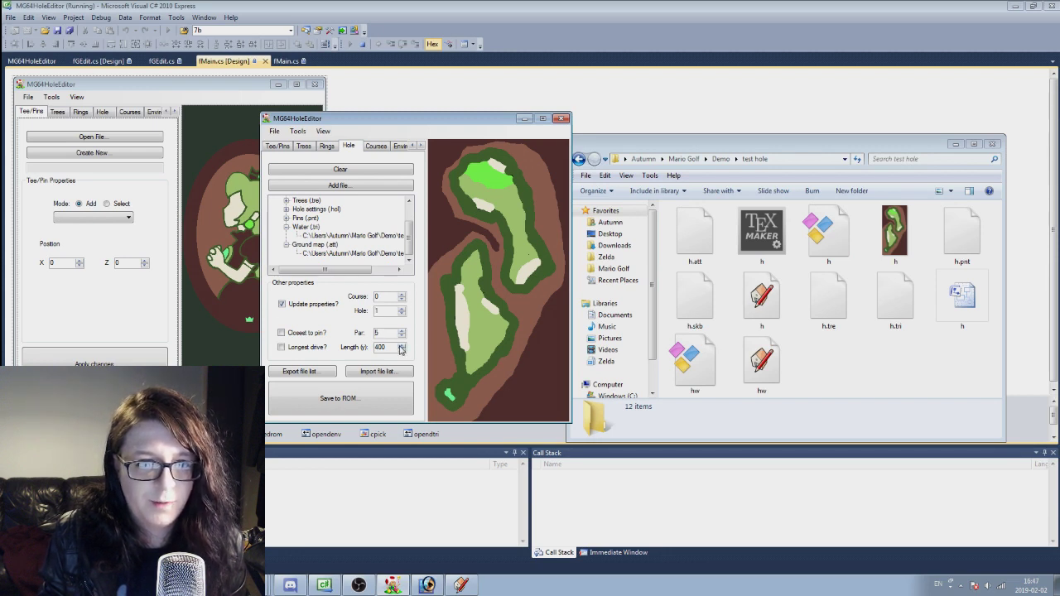
pyautogui.write('50')
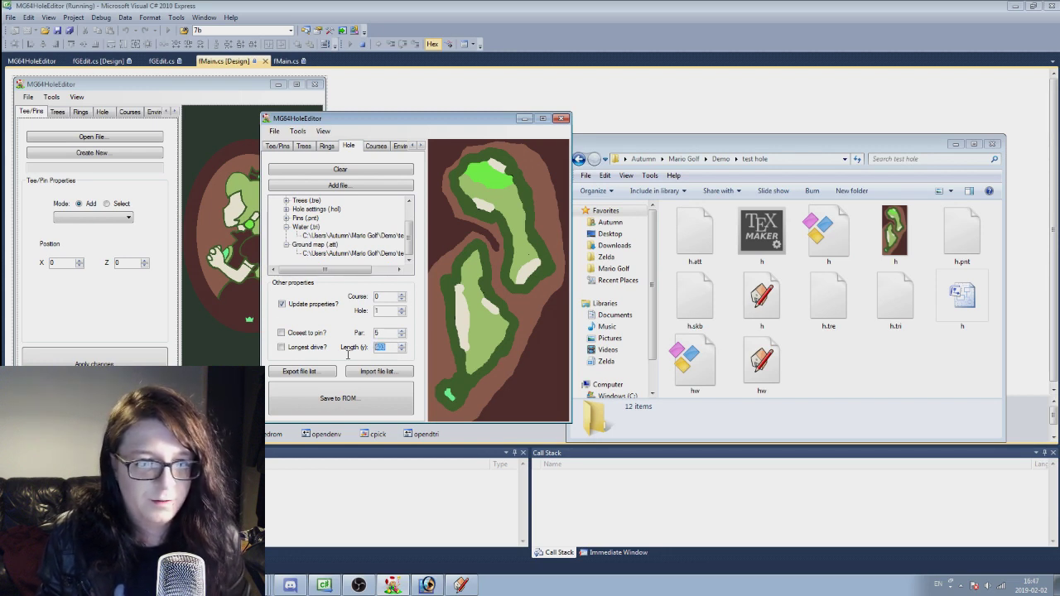
pyautogui.write('0')
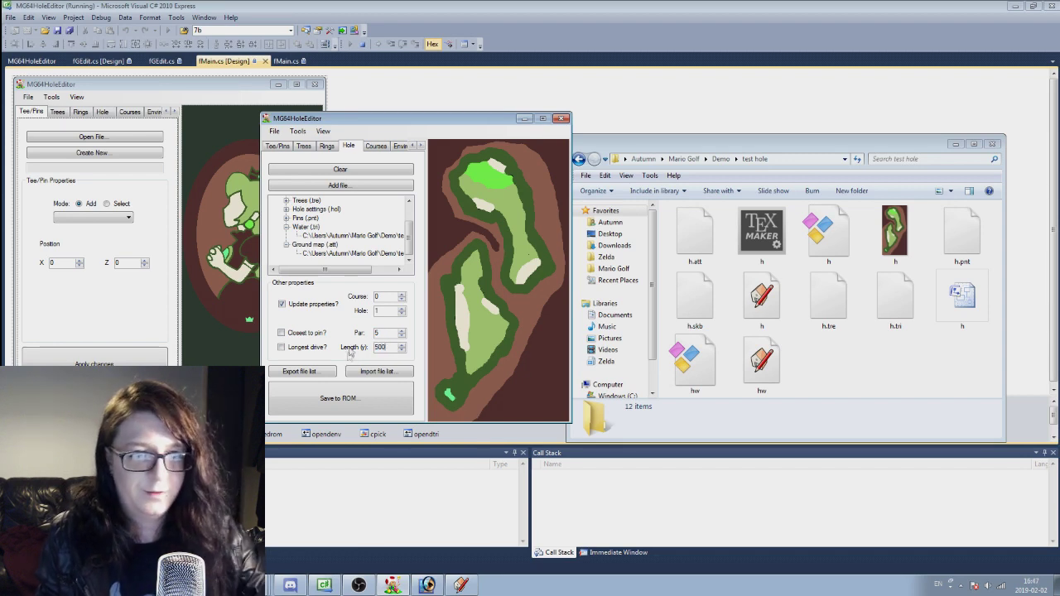
pyautogui.click(281, 348)
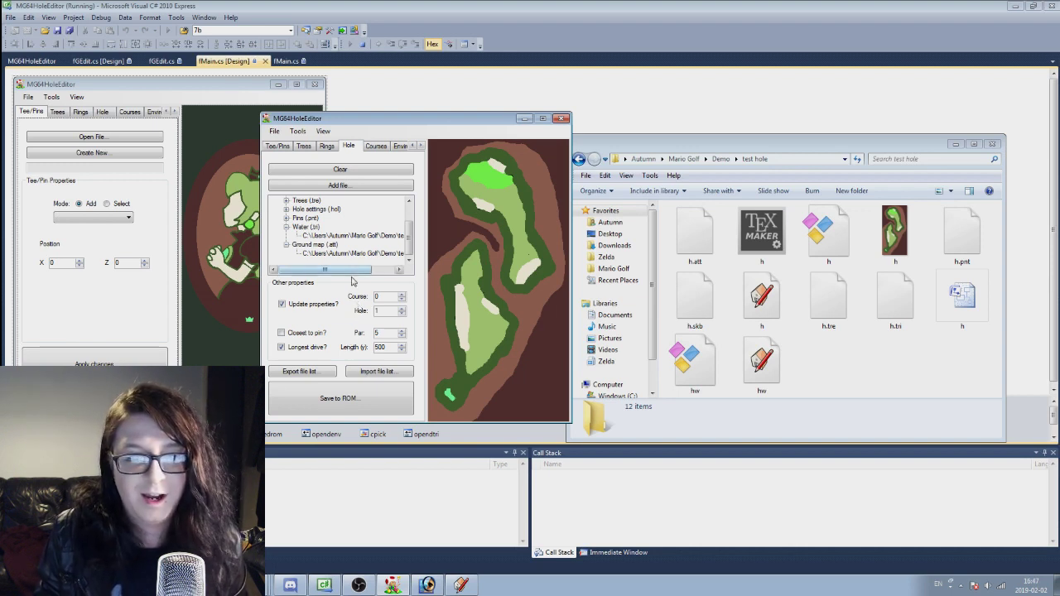
# Save the hole to the MG64 ROM in the Demo folder
pyautogui.click(347, 398)
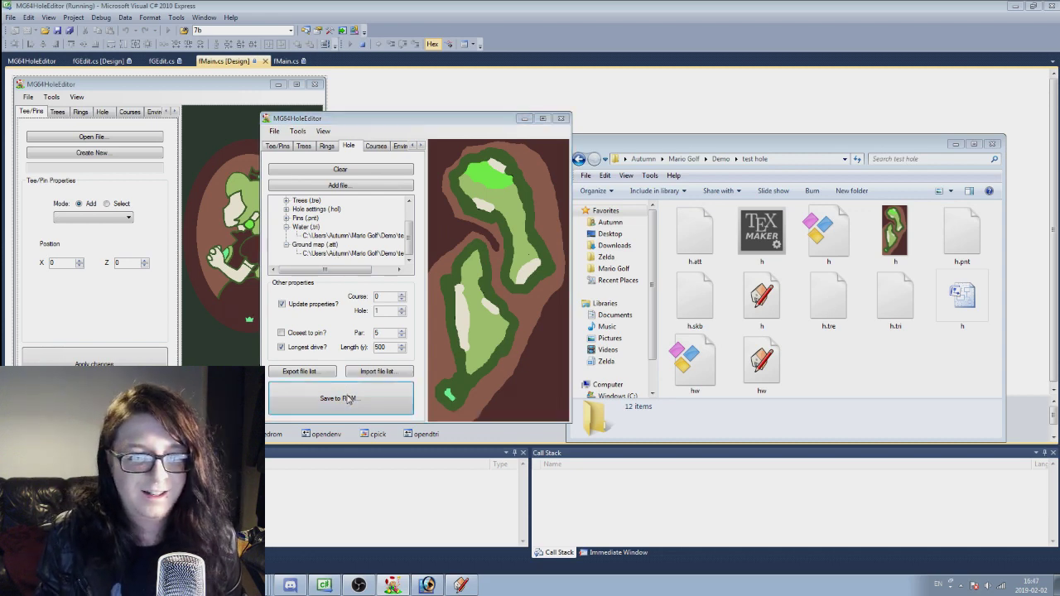
pyautogui.click(420, 151)
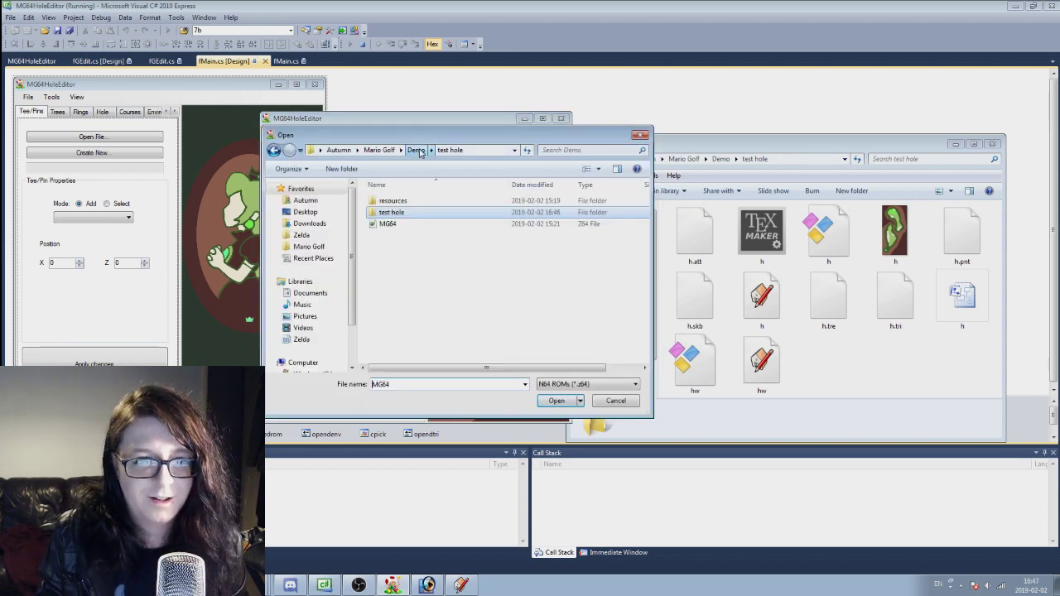
pyautogui.doubleClick(402, 225)
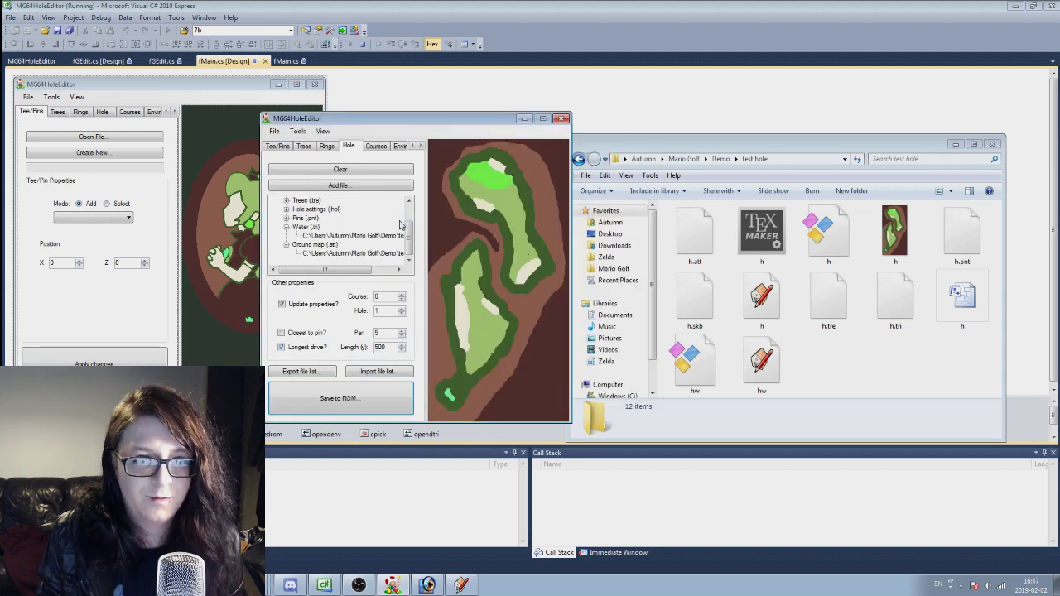
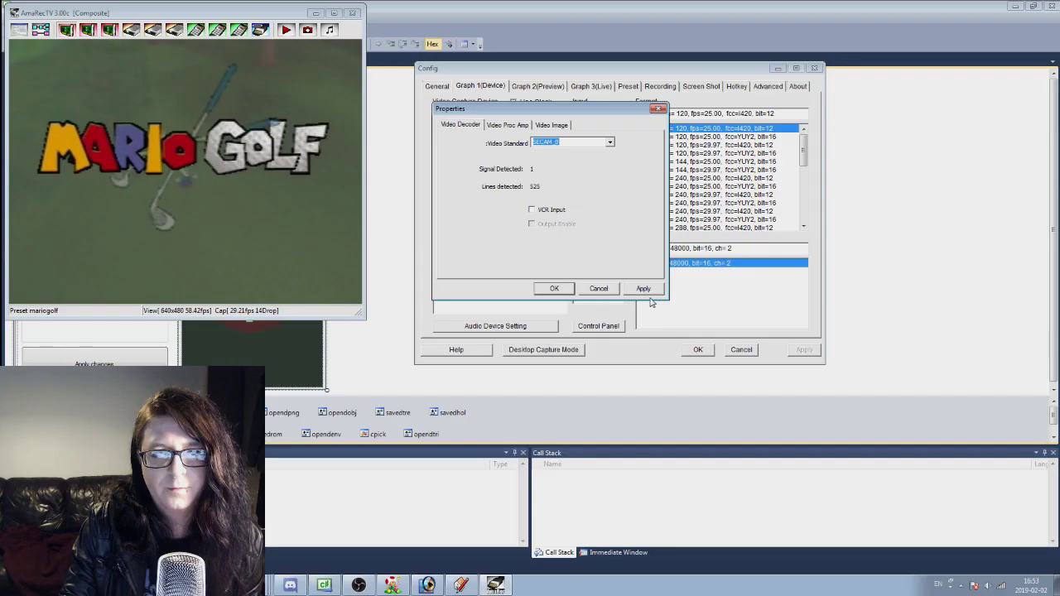
# In AmaRecTV, accept the video decoder properties, close the configuration, and move the capture preview away from the screen corner
pyautogui.click(565, 290)
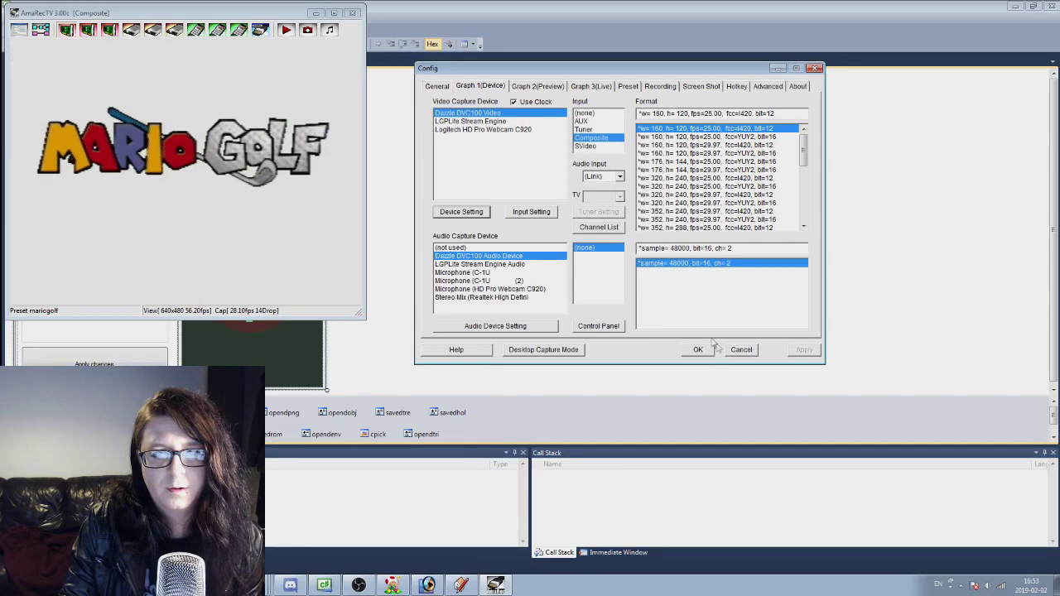
pyautogui.click(743, 355)
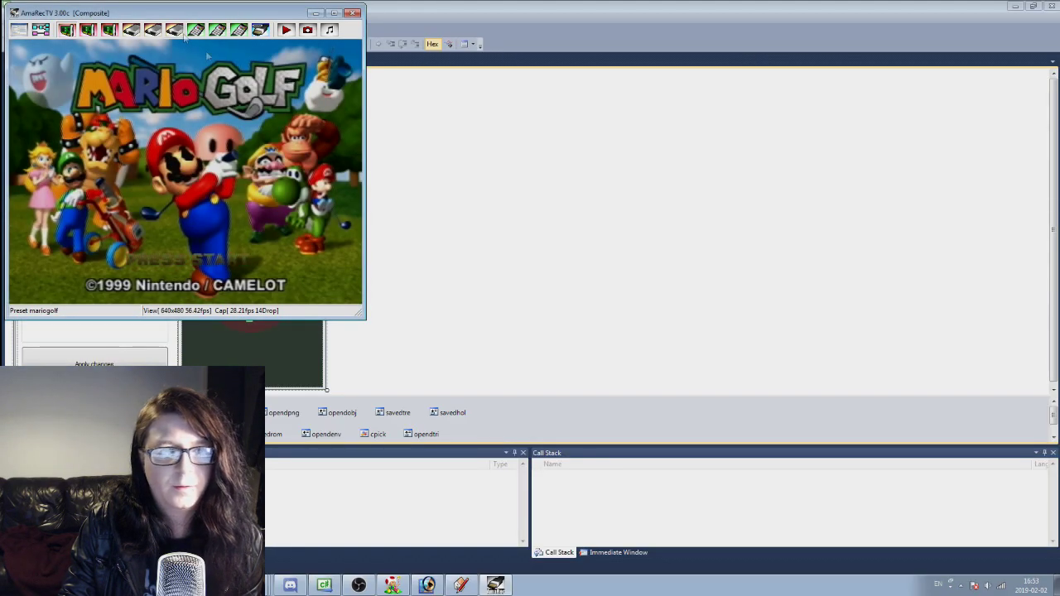
pyautogui.moveTo(163, 13); pyautogui.dragTo(627, 137)
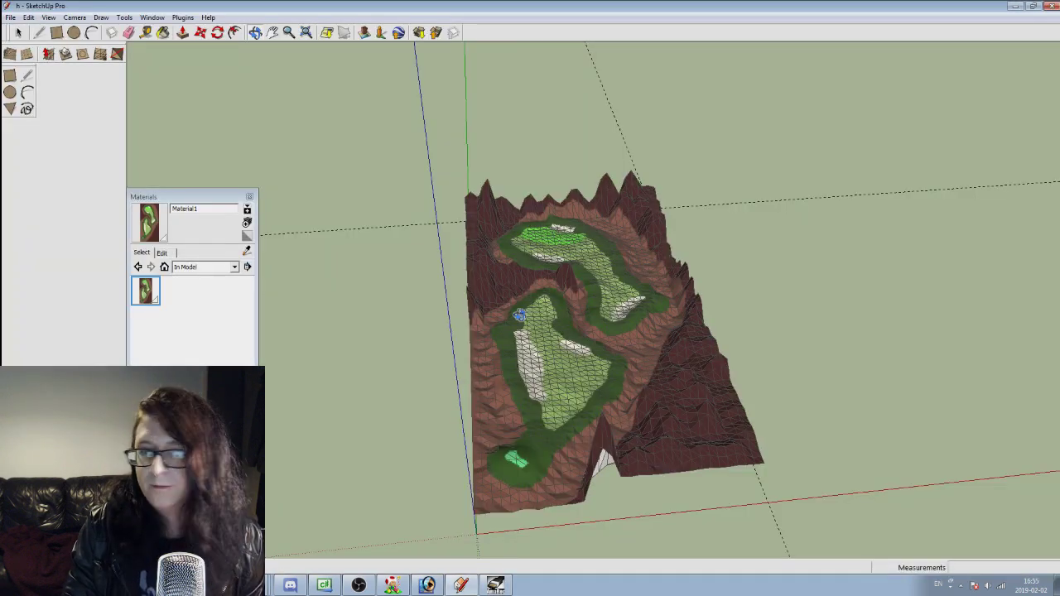
# Back in SketchUp, select the entire terrain model and start the Rotate tool on it
pyautogui.moveTo(519, 314); pyautogui.dragTo(516, 355)
pyautogui.moveTo(517, 390); pyautogui.dragTo(505, 341)
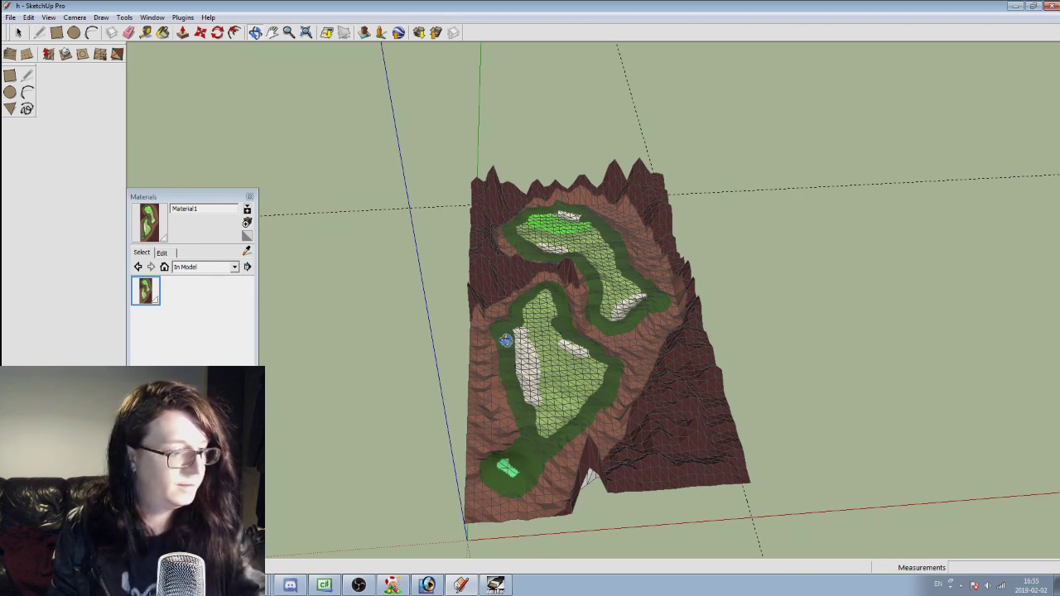
pyautogui.hotkey('ctrl', 'a')
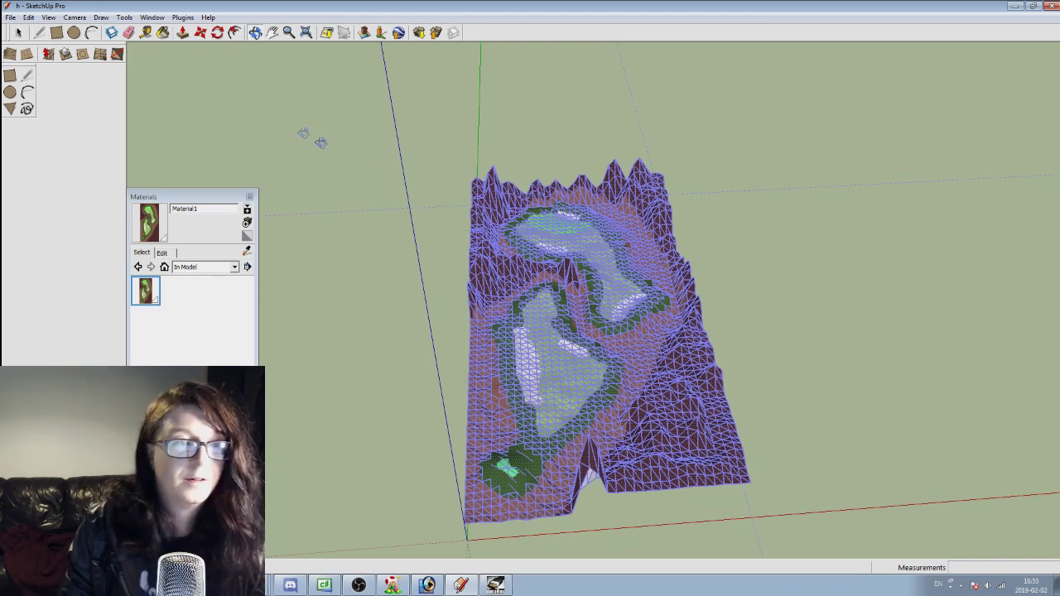
pyautogui.click(217, 33)
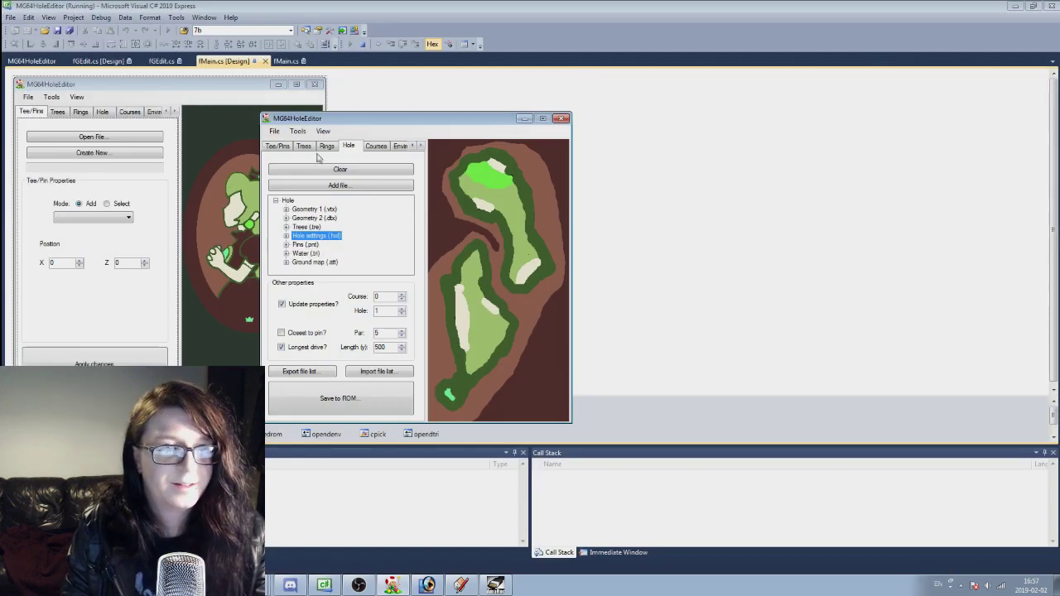
# In MG64HoleEditor, start another conversion of an object file (.obj) from the test hole folder
pyautogui.click(302, 134)
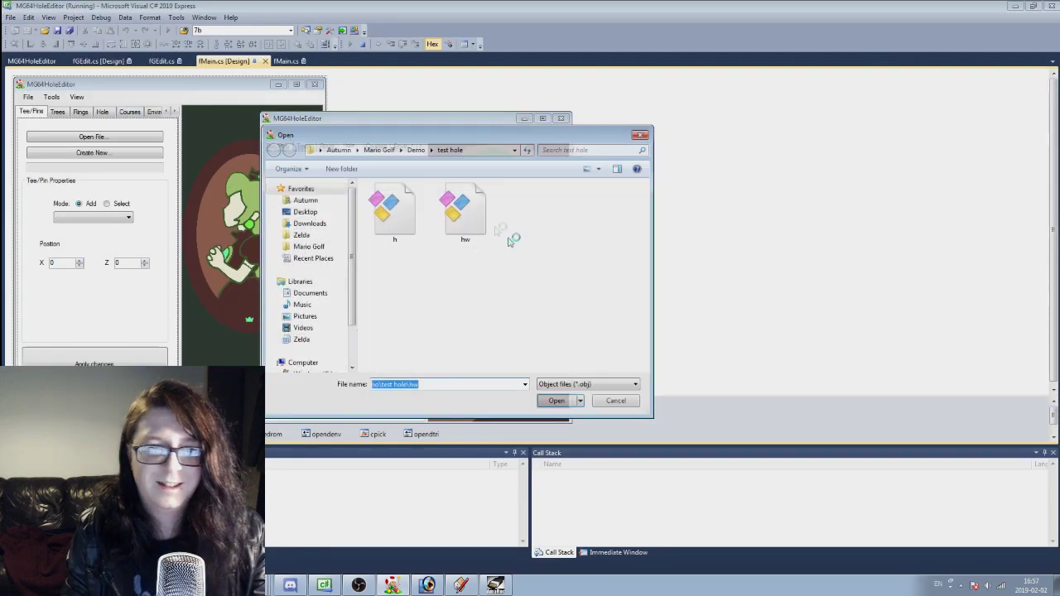